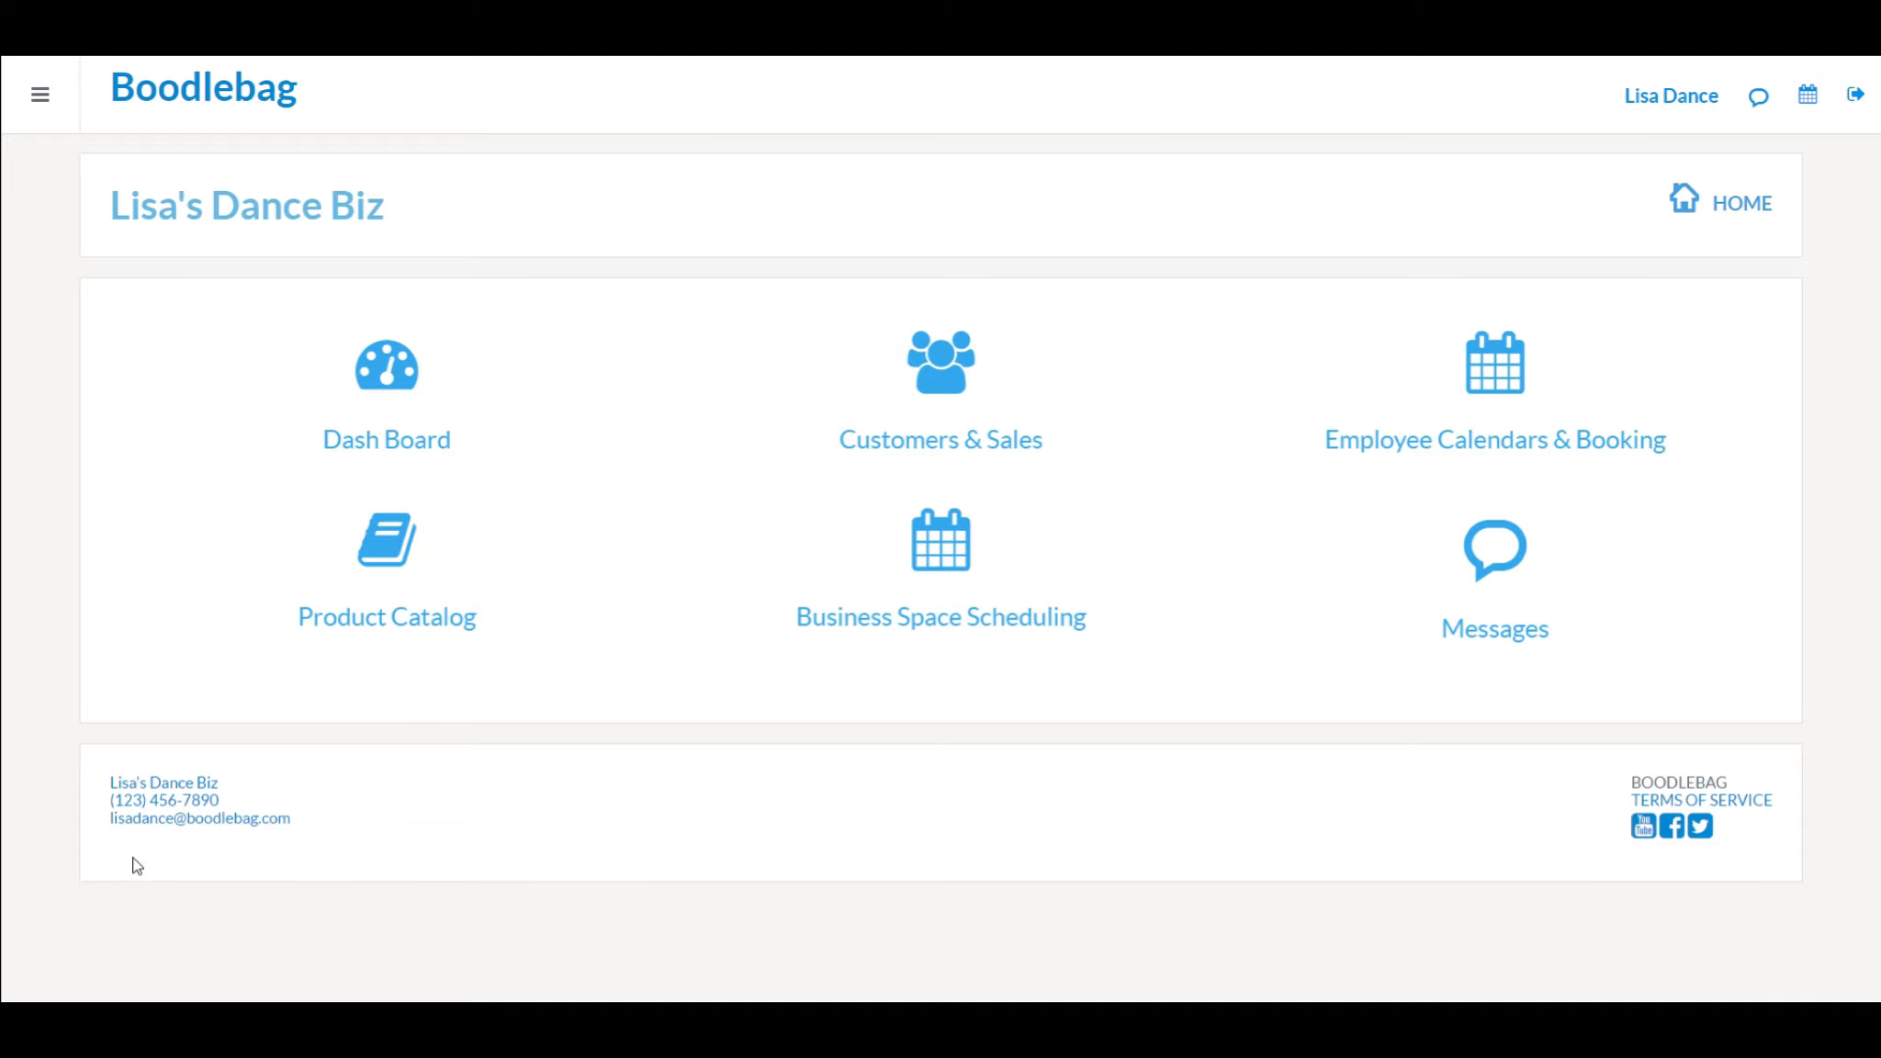
- Open the Business Locations & Spaces page under Shared Spaces
{"action": "left_click", "coordinate": [39, 95]}
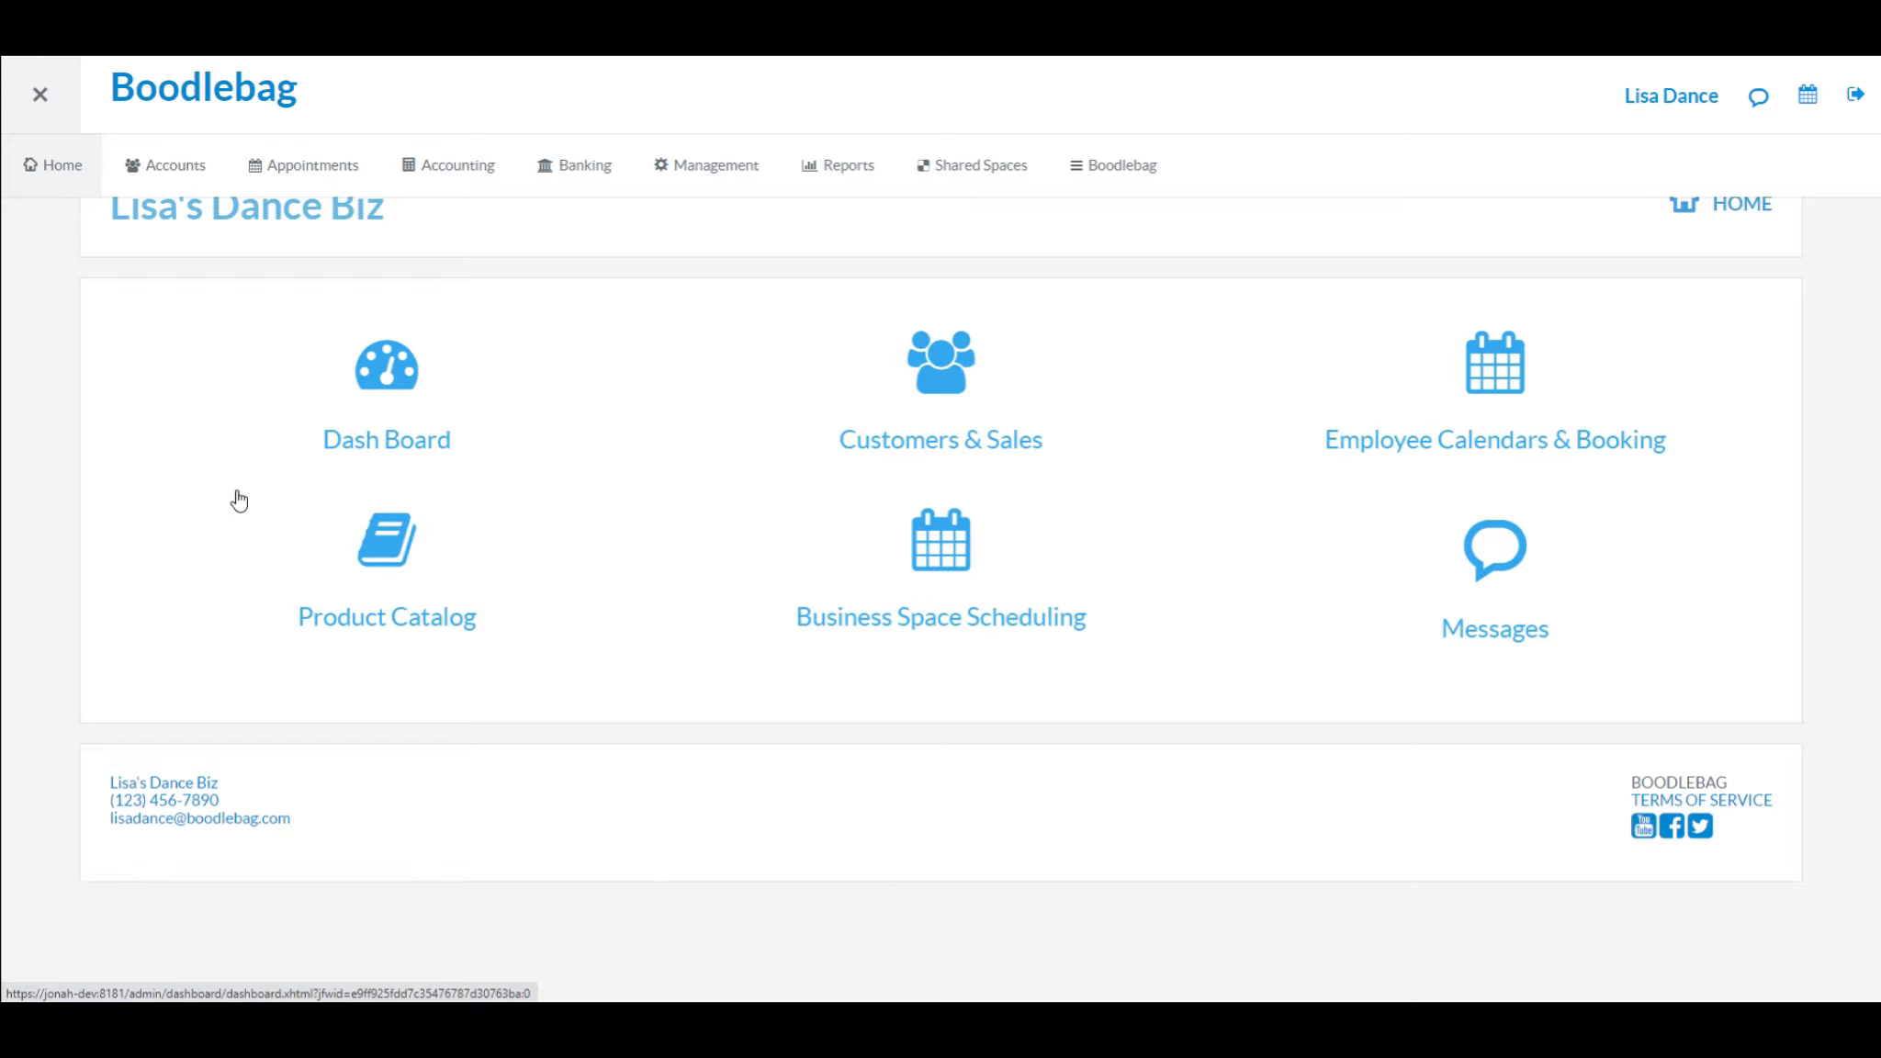
{"action": "left_click", "coordinate": [958, 173]}
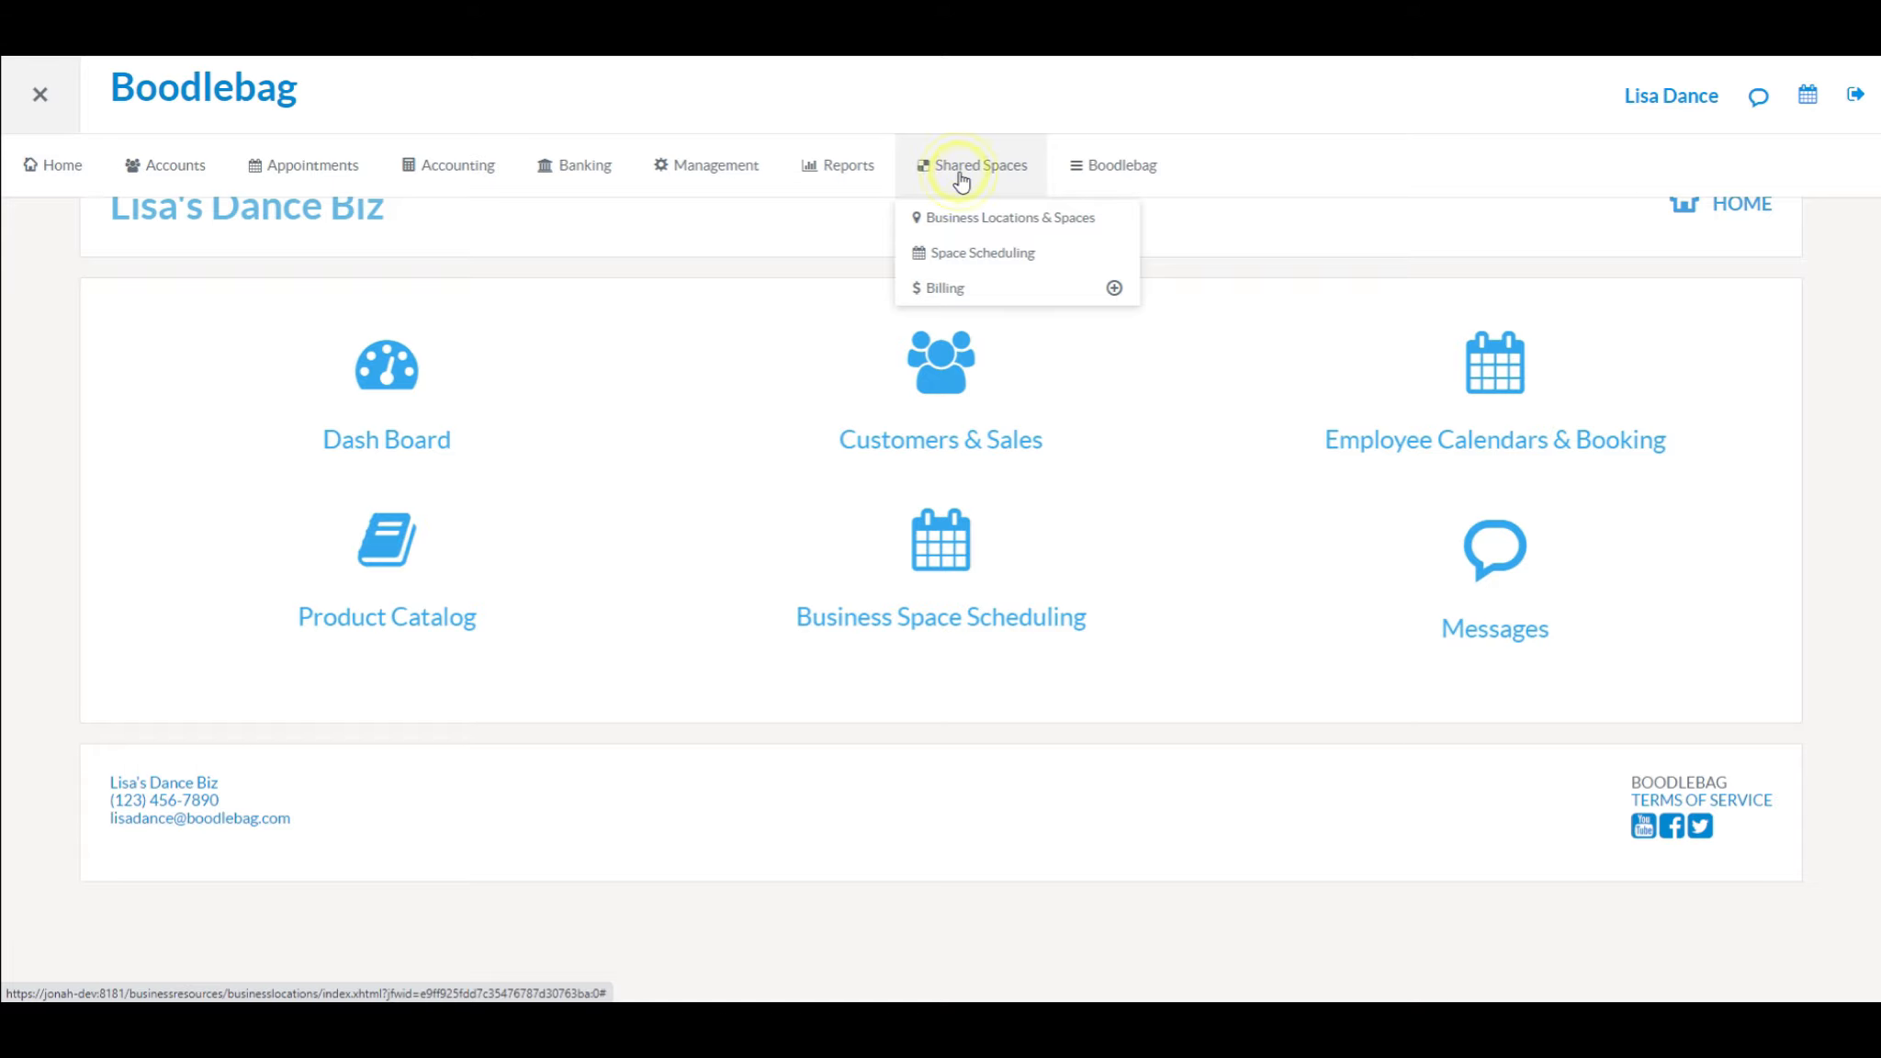
{"action": "left_click", "coordinate": [975, 229]}
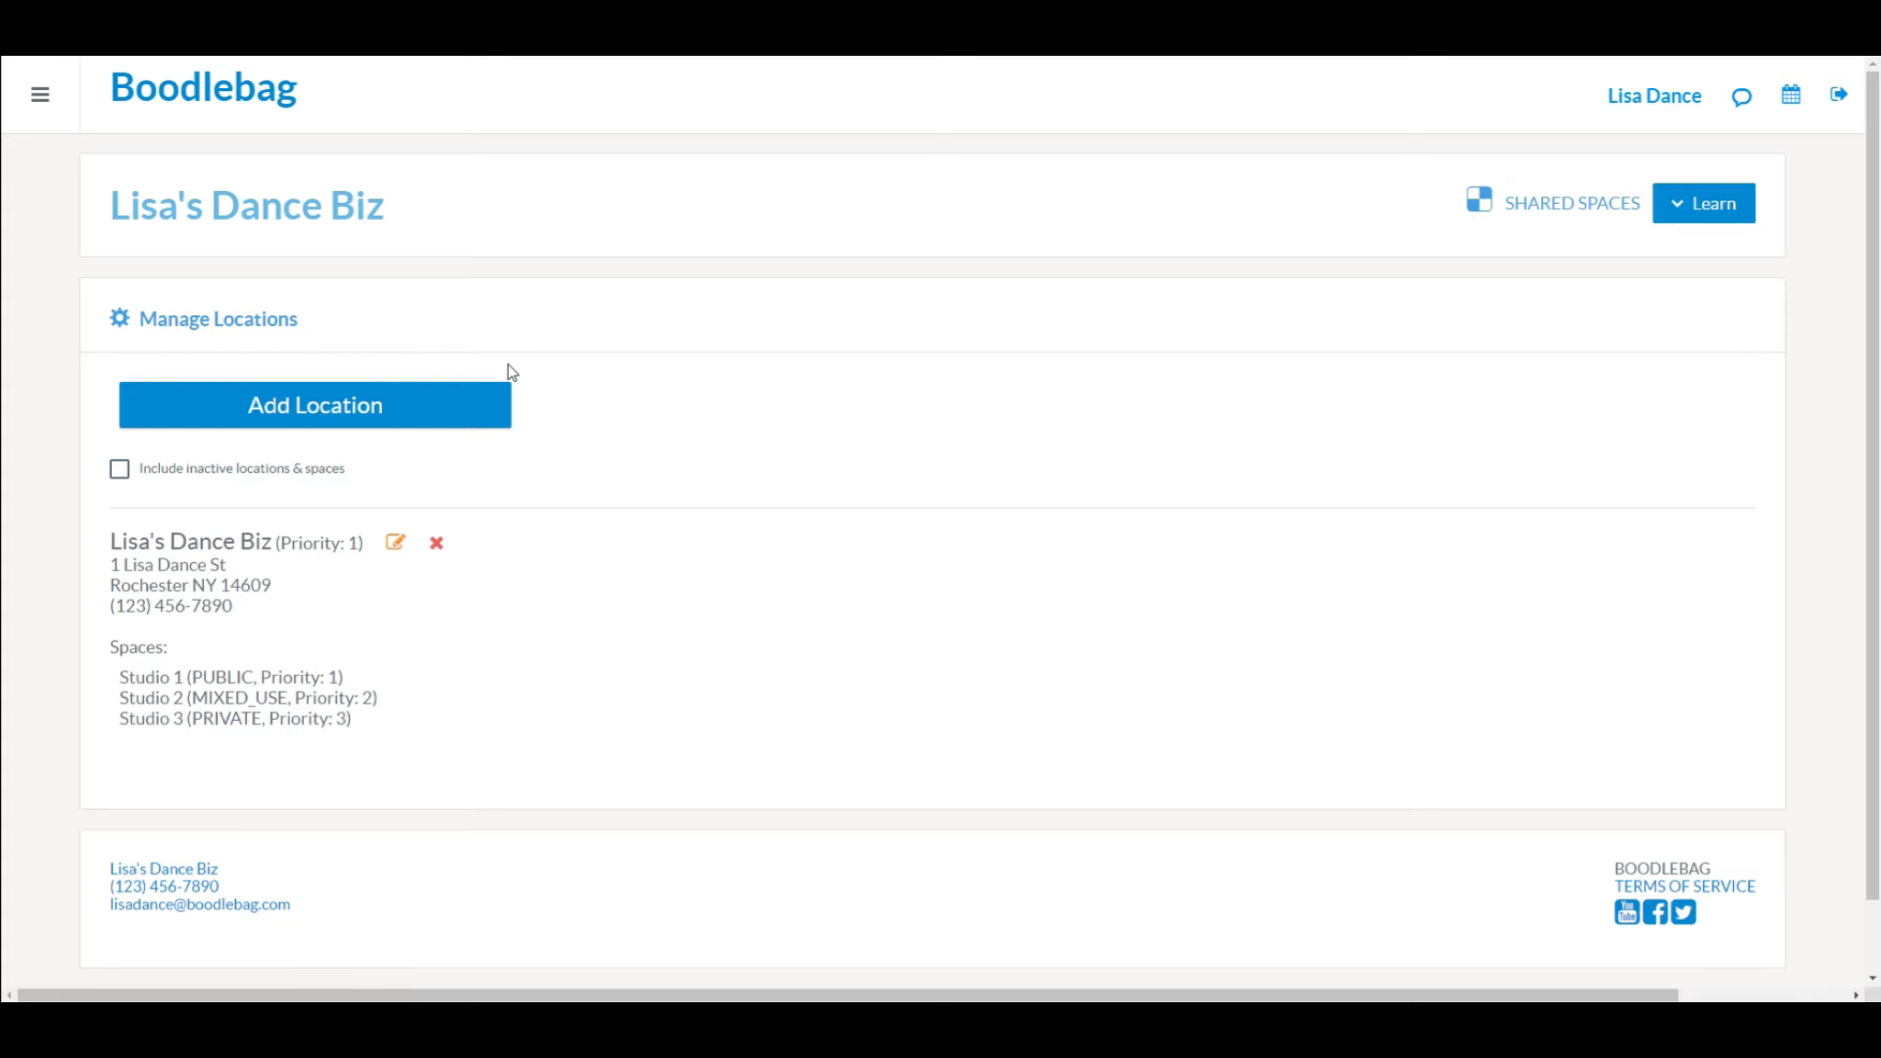
- Open a new workspace location form, look over its address and phone fields, and close it without saving
{"action": "left_click", "coordinate": [401, 418]}
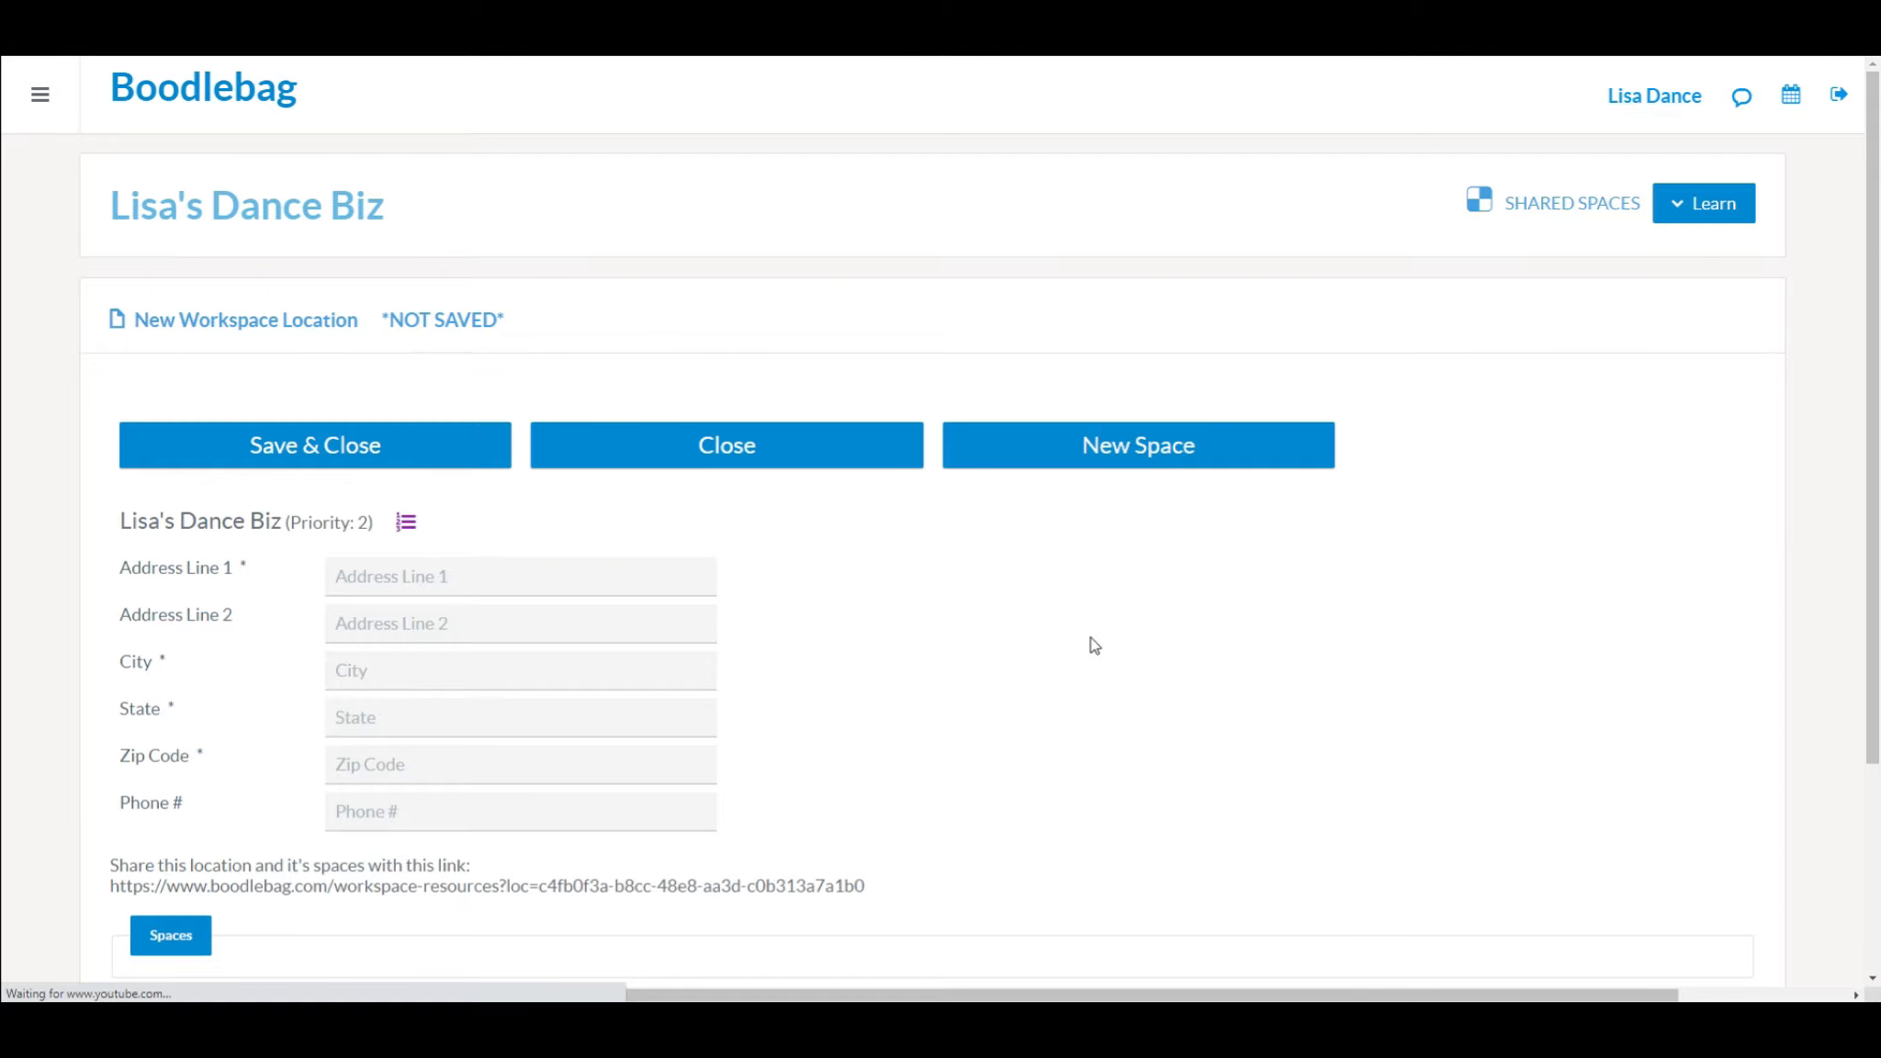
{"action": "scroll", "coordinate": [1091, 641], "scroll_direction": "down", "scroll_amount": 1}
{"action": "left_click", "coordinate": [510, 527]}
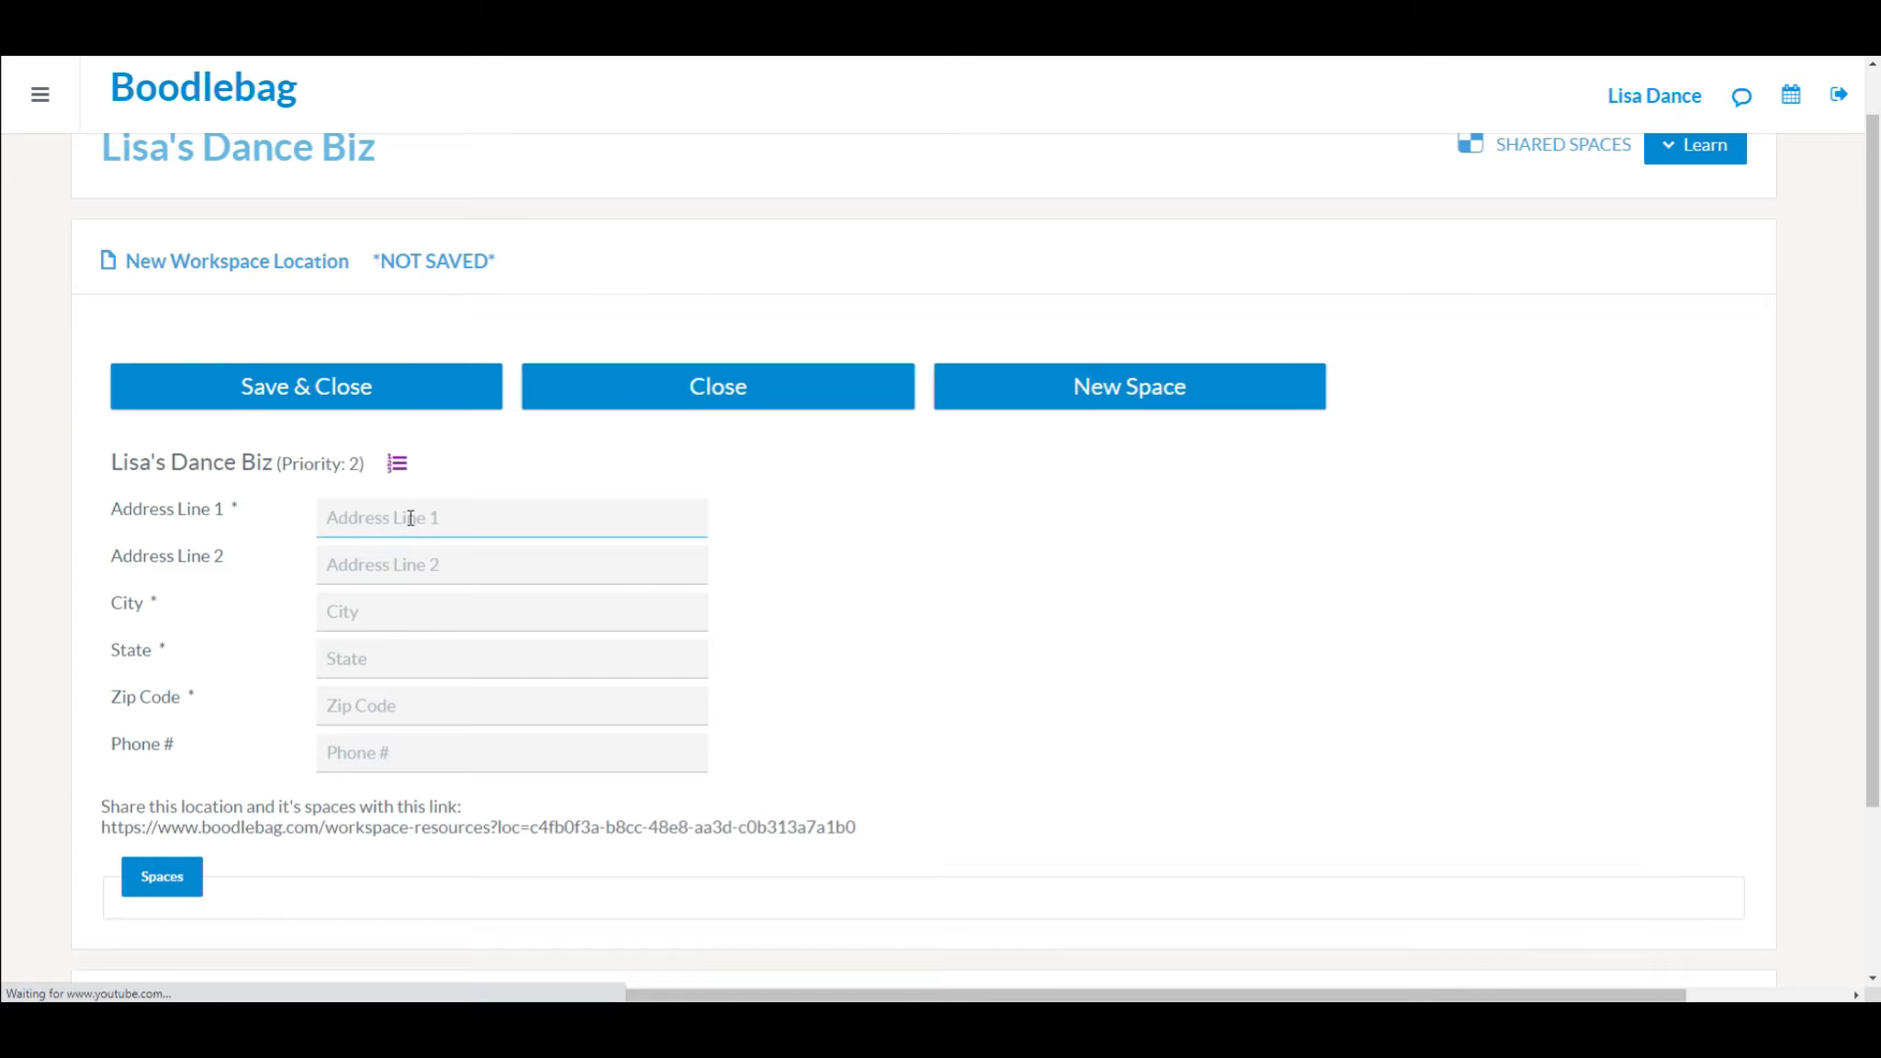
{"action": "left_click", "coordinate": [521, 767]}
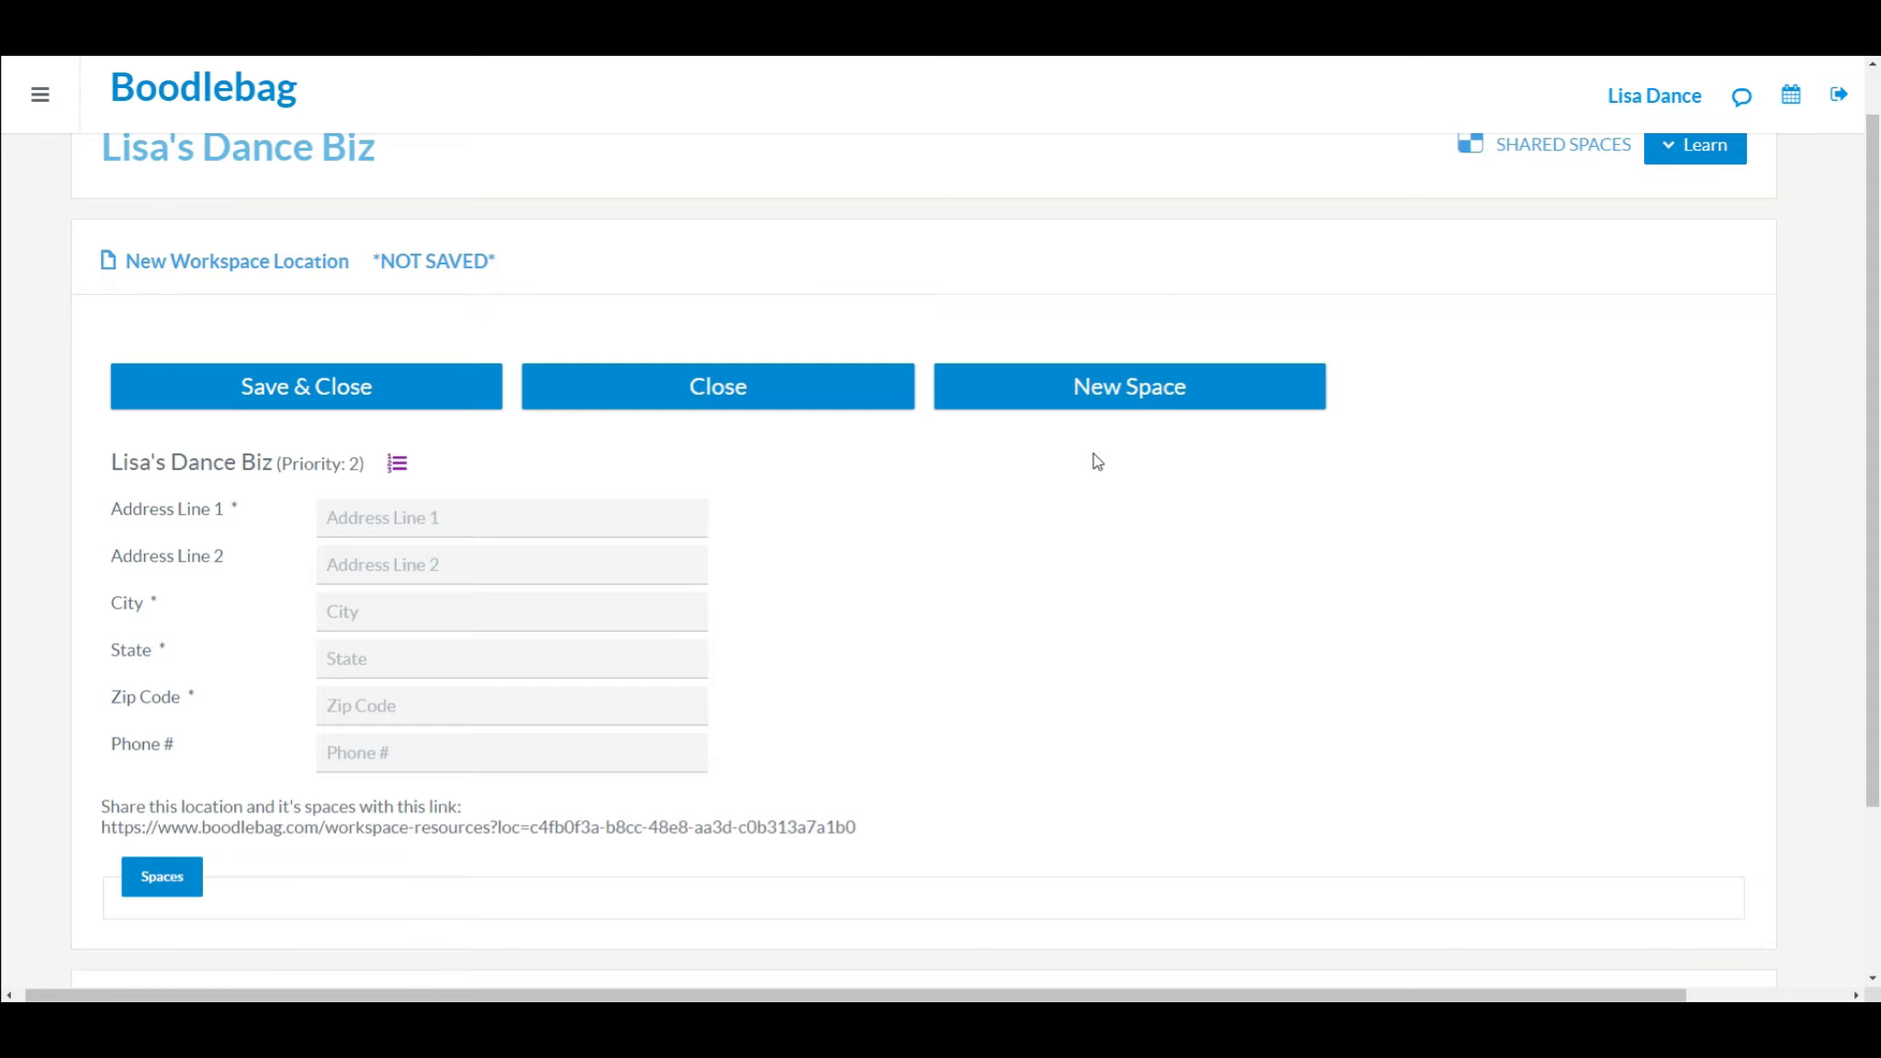
{"action": "left_click", "coordinate": [766, 401]}
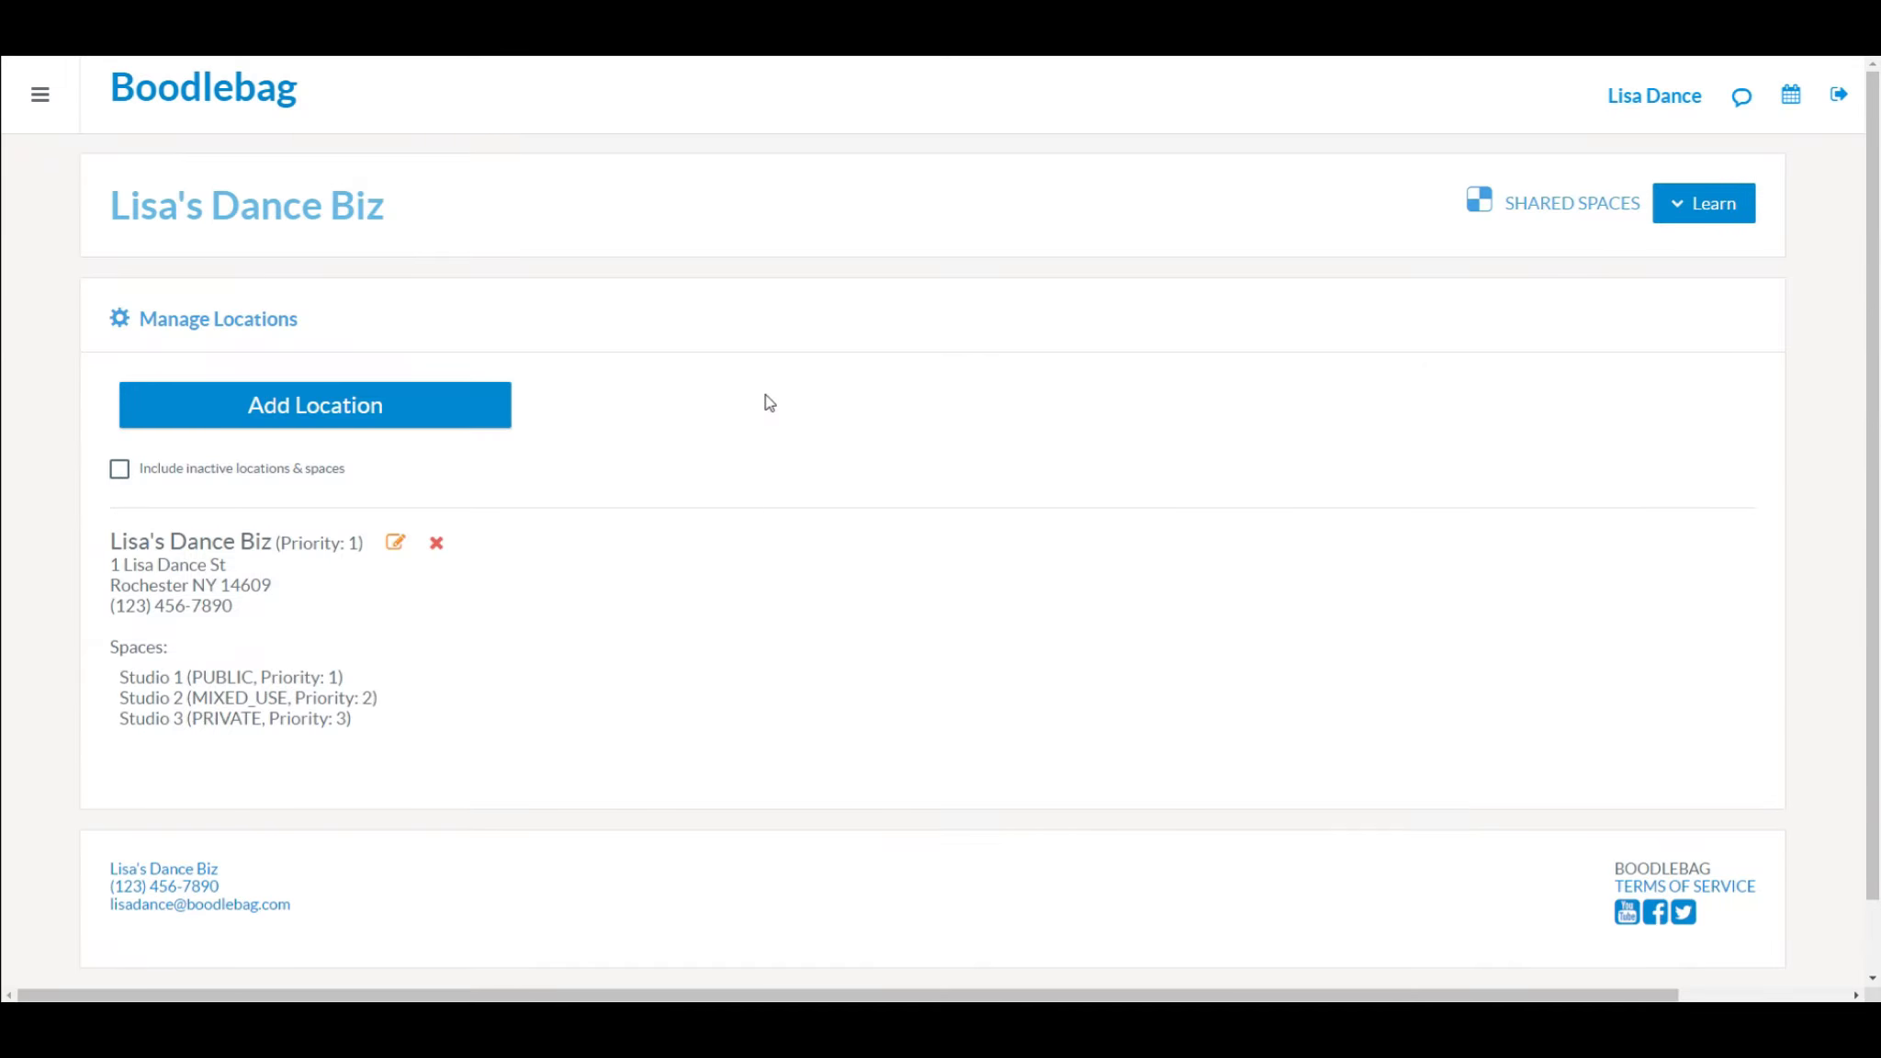
- Open the existing location for editing and review its address, phone number and shareable link
{"action": "left_click", "coordinate": [397, 542]}
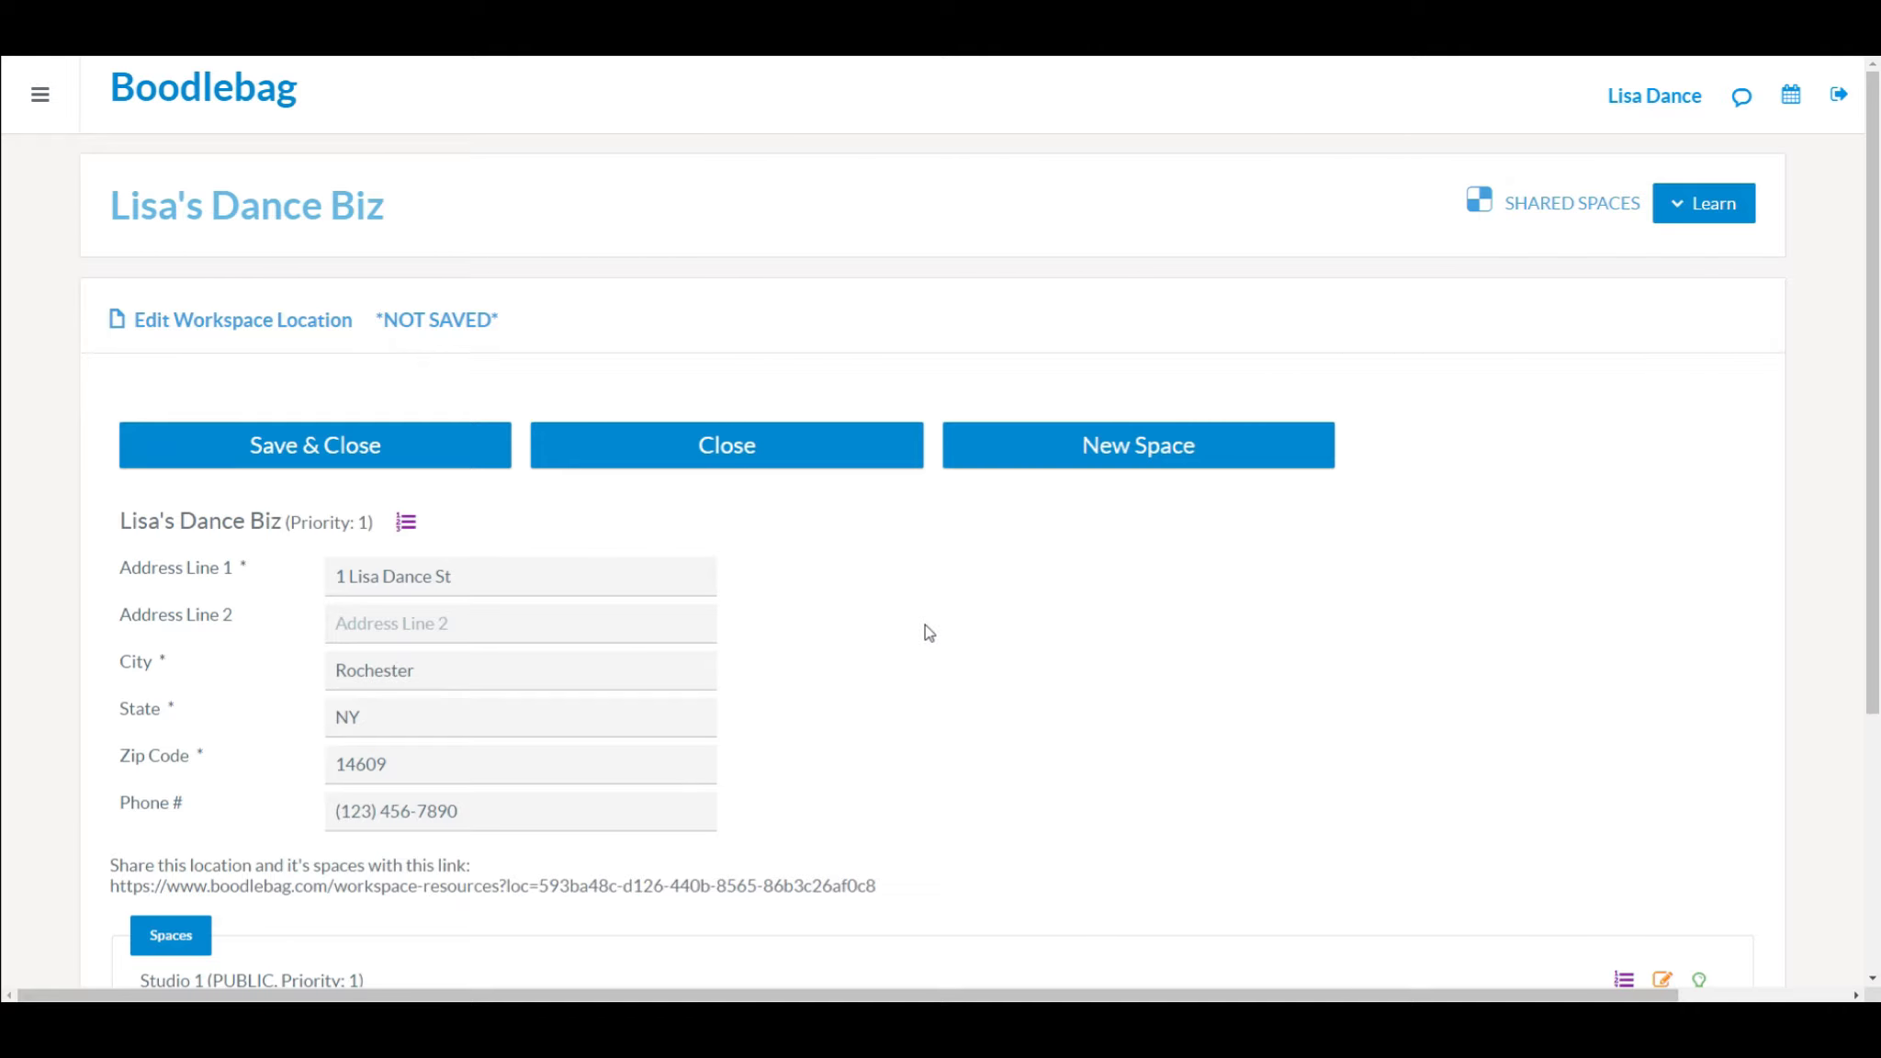
{"action": "scroll", "coordinate": [927, 632], "scroll_direction": "down", "scroll_amount": 2}
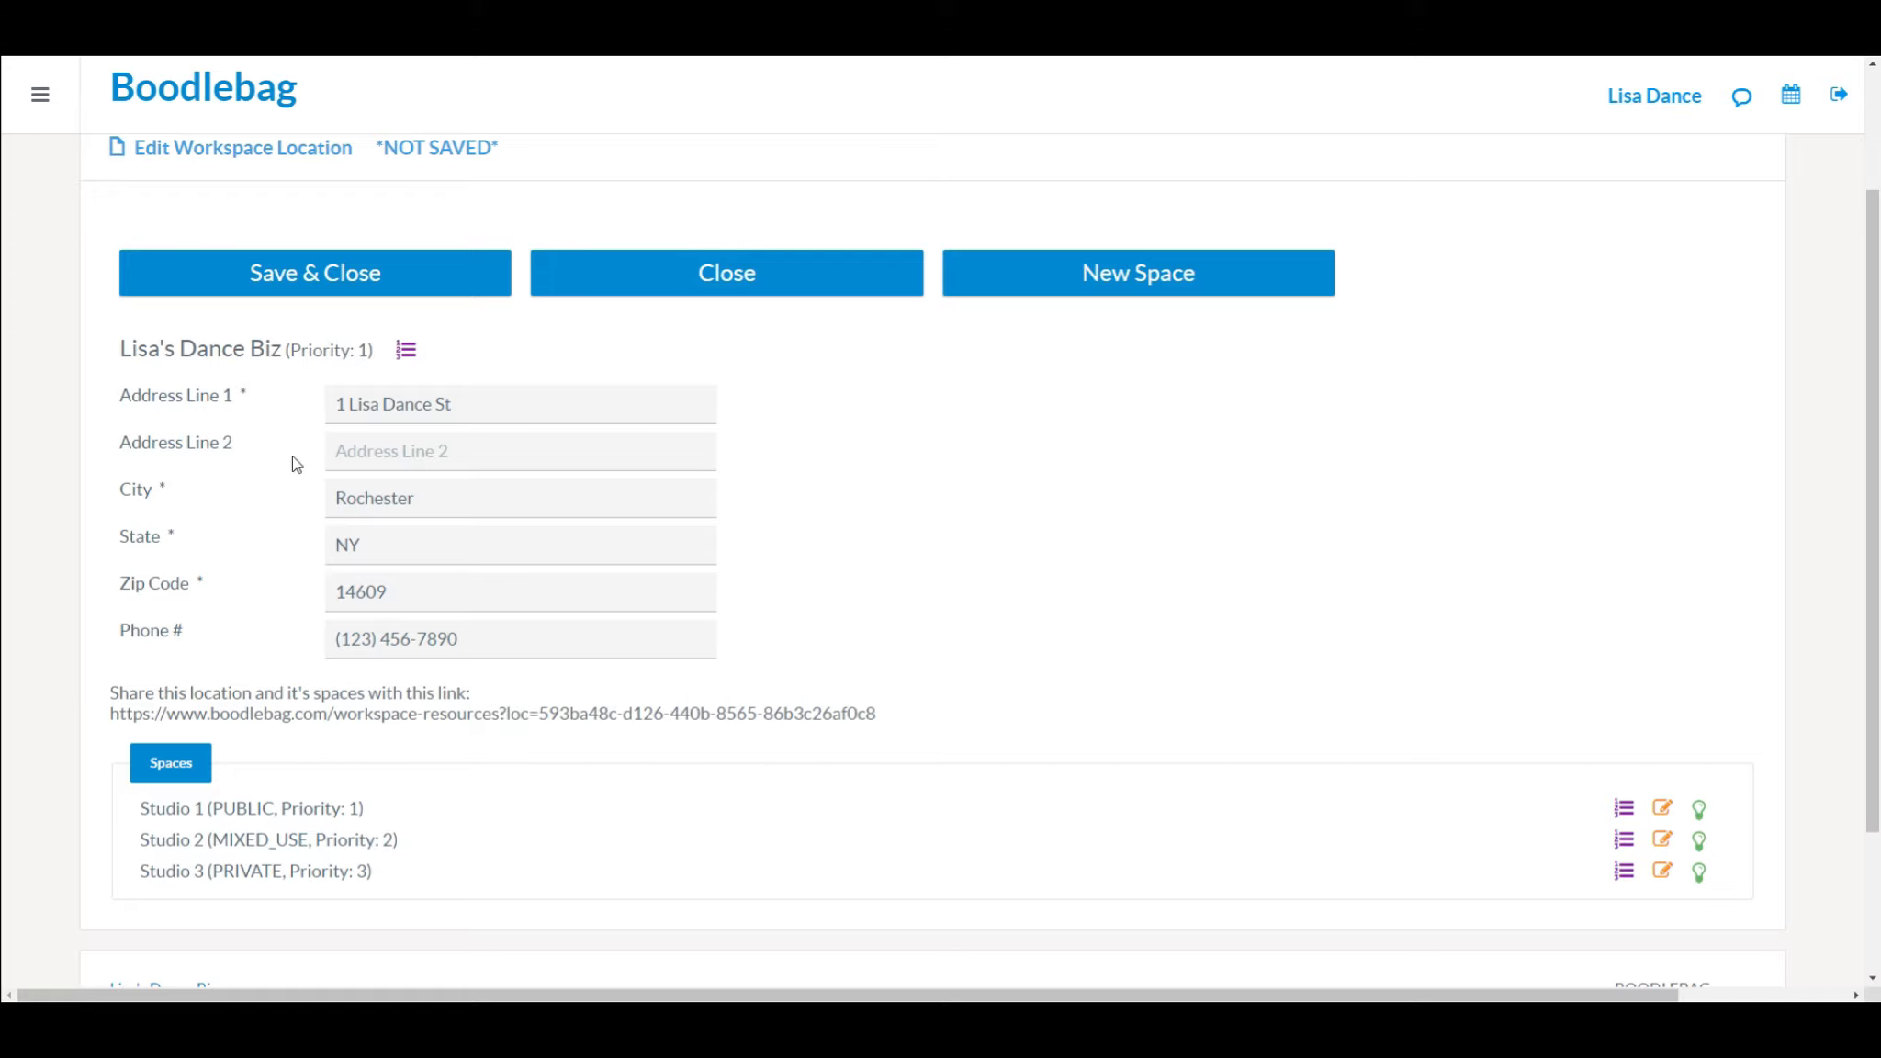
{"action": "left_click", "coordinate": [495, 406]}
{"action": "key", "text": "Tab"}
{"action": "key", "text": "Tab"}
{"action": "left_click", "coordinate": [407, 638]}
{"action": "left_click_drag", "start_coordinate": [112, 714], "coordinate": [111, 732]}
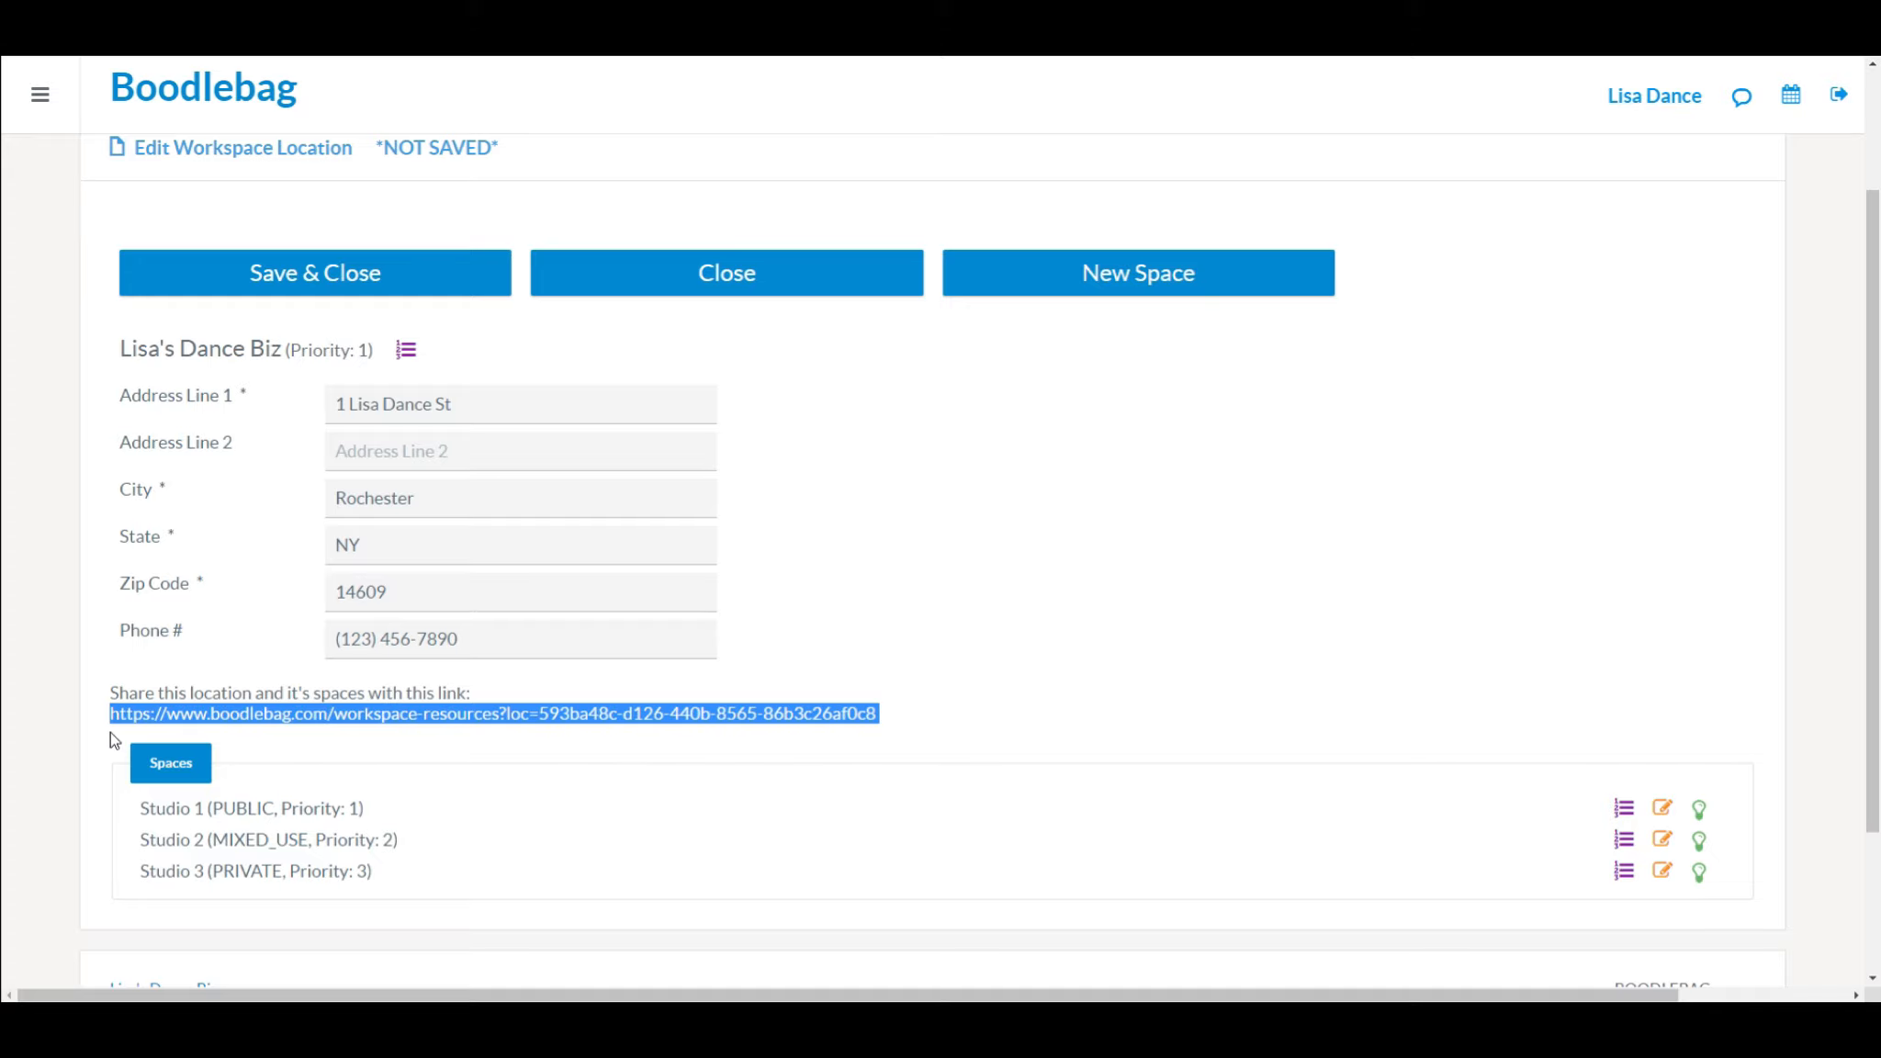
{"action": "left_click", "coordinate": [922, 716]}
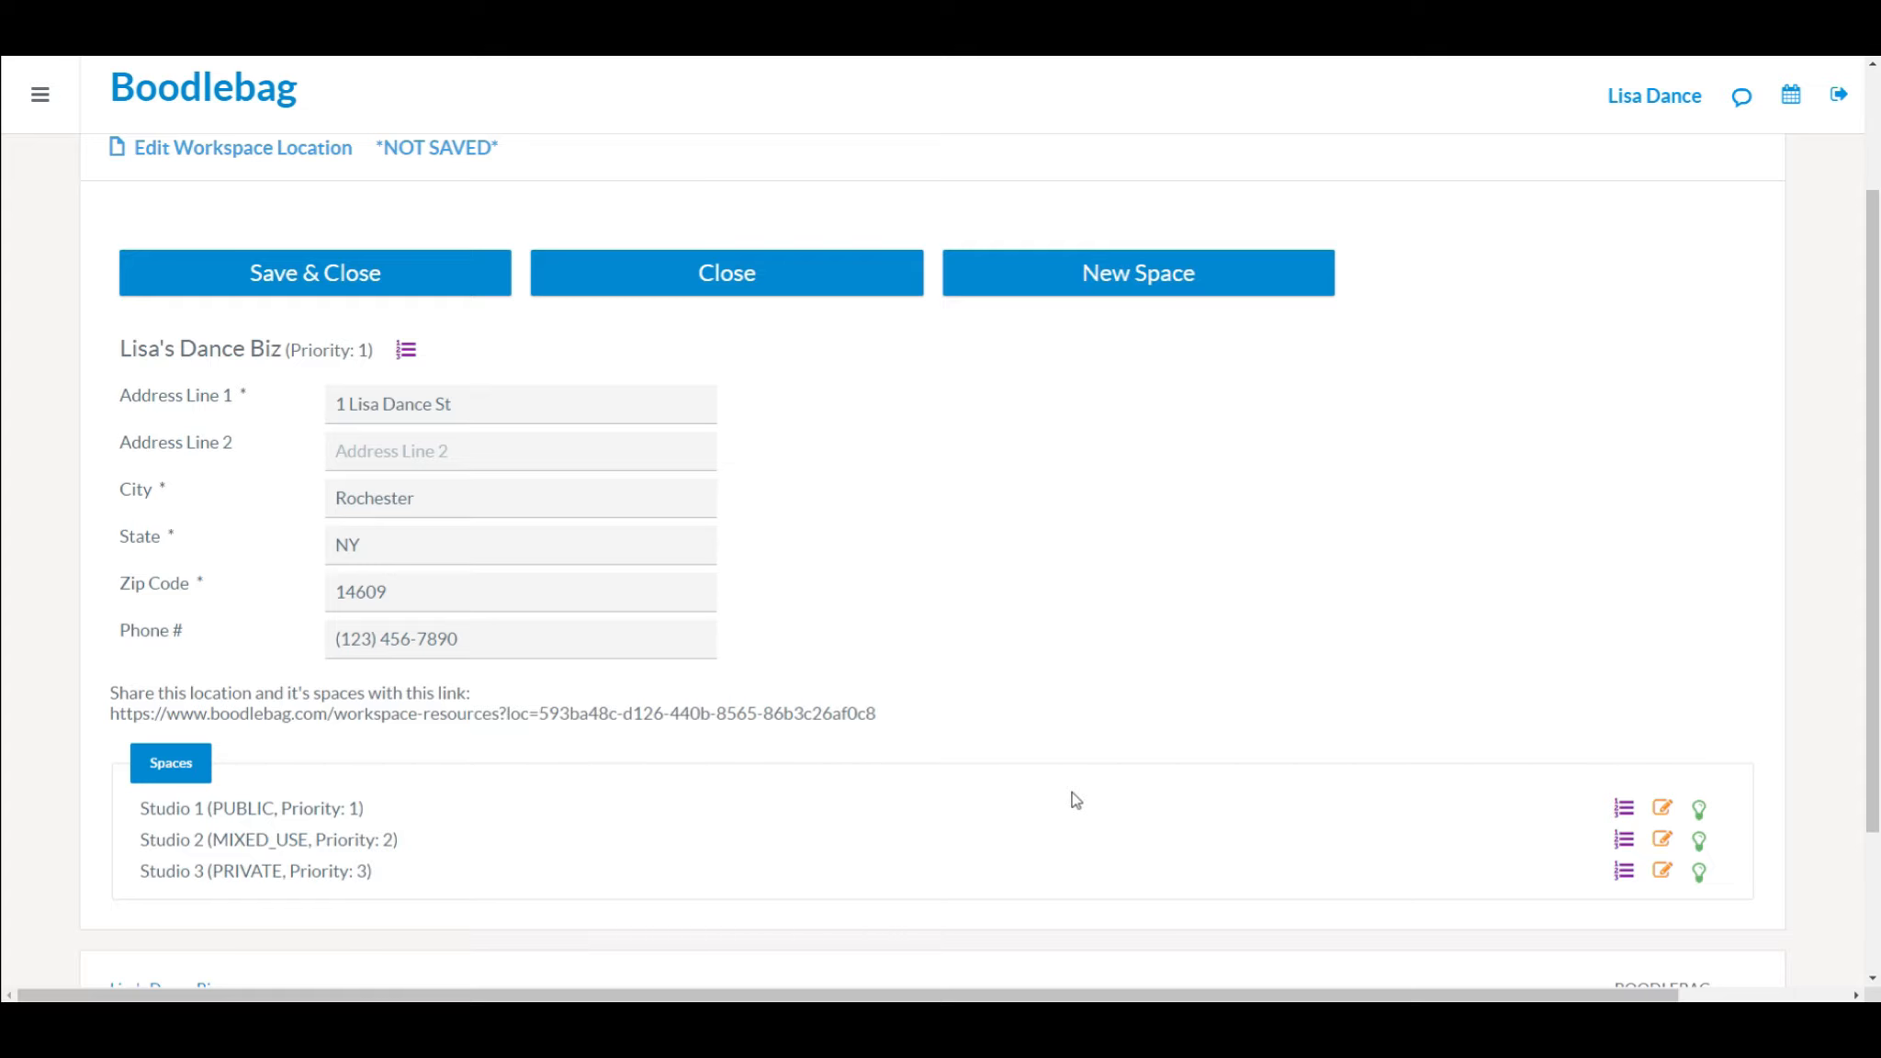
- Start a new space for the location and accept the billing rates
{"action": "left_click", "coordinate": [1210, 276]}
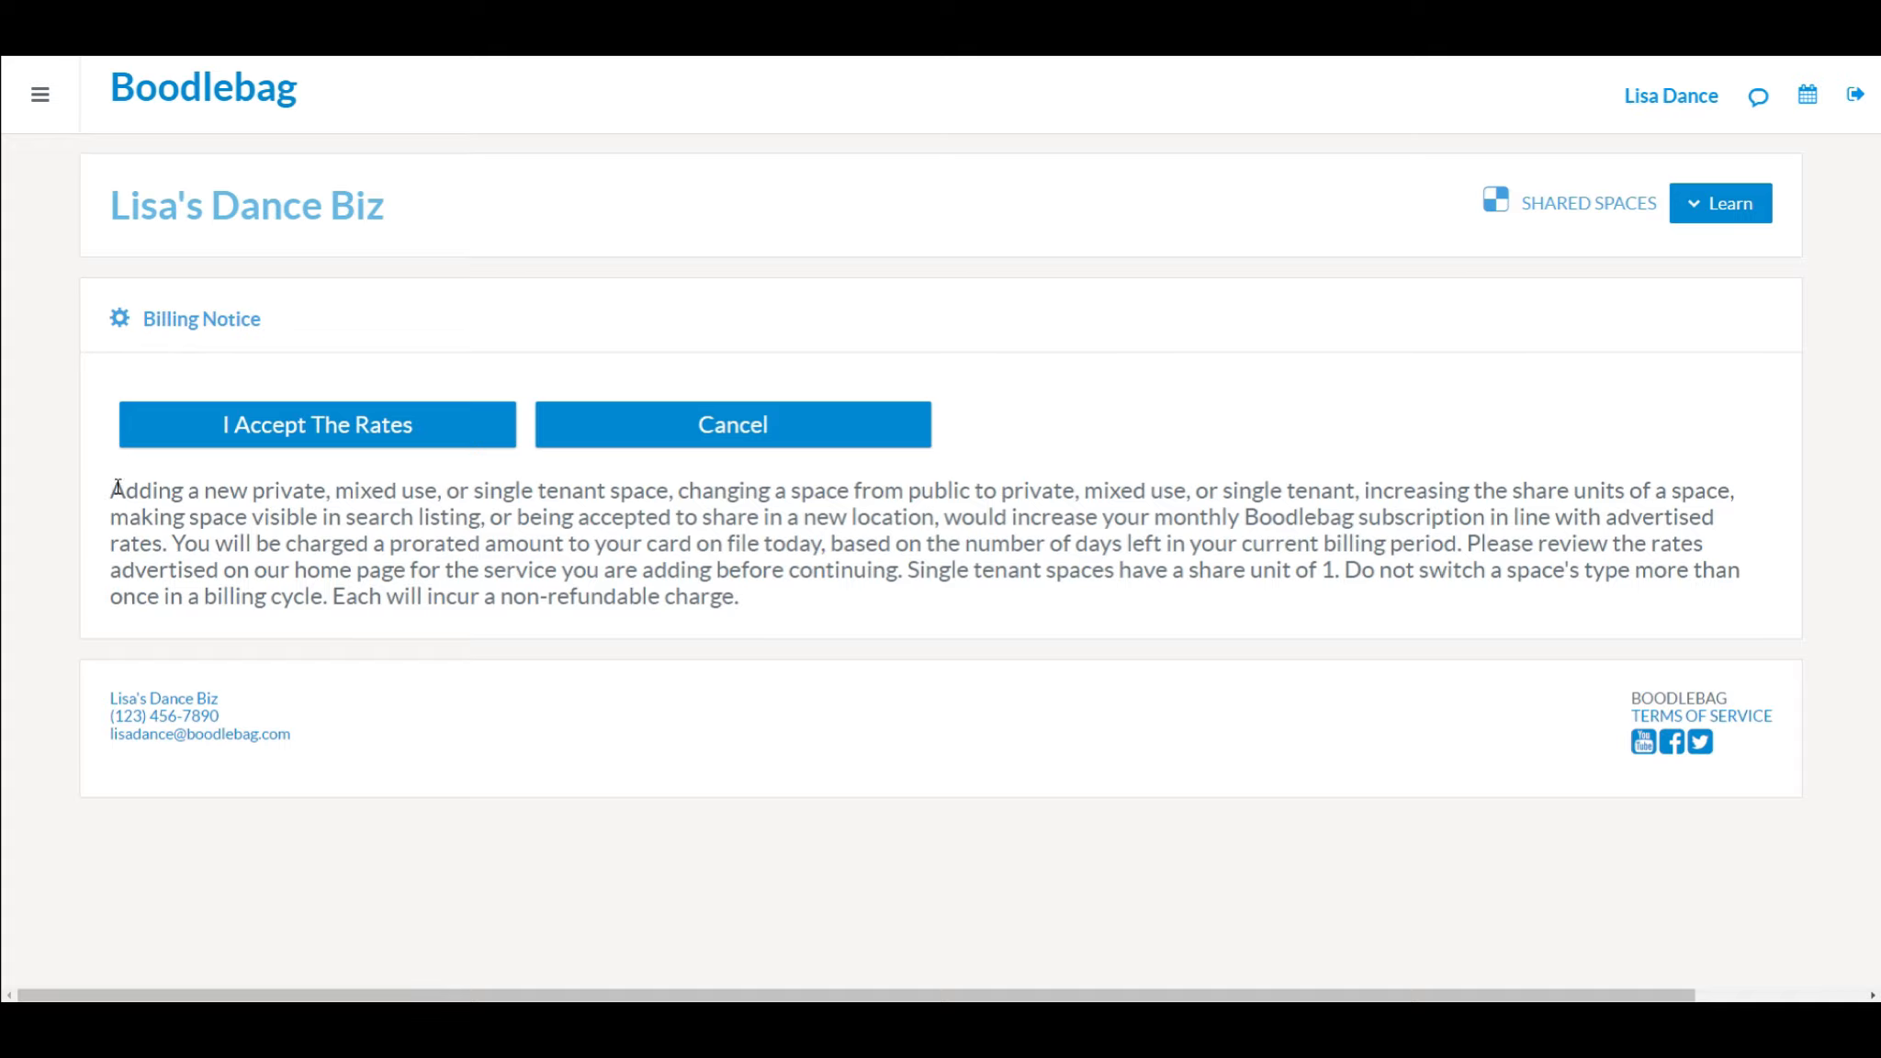
{"action": "left_click", "coordinate": [299, 425]}
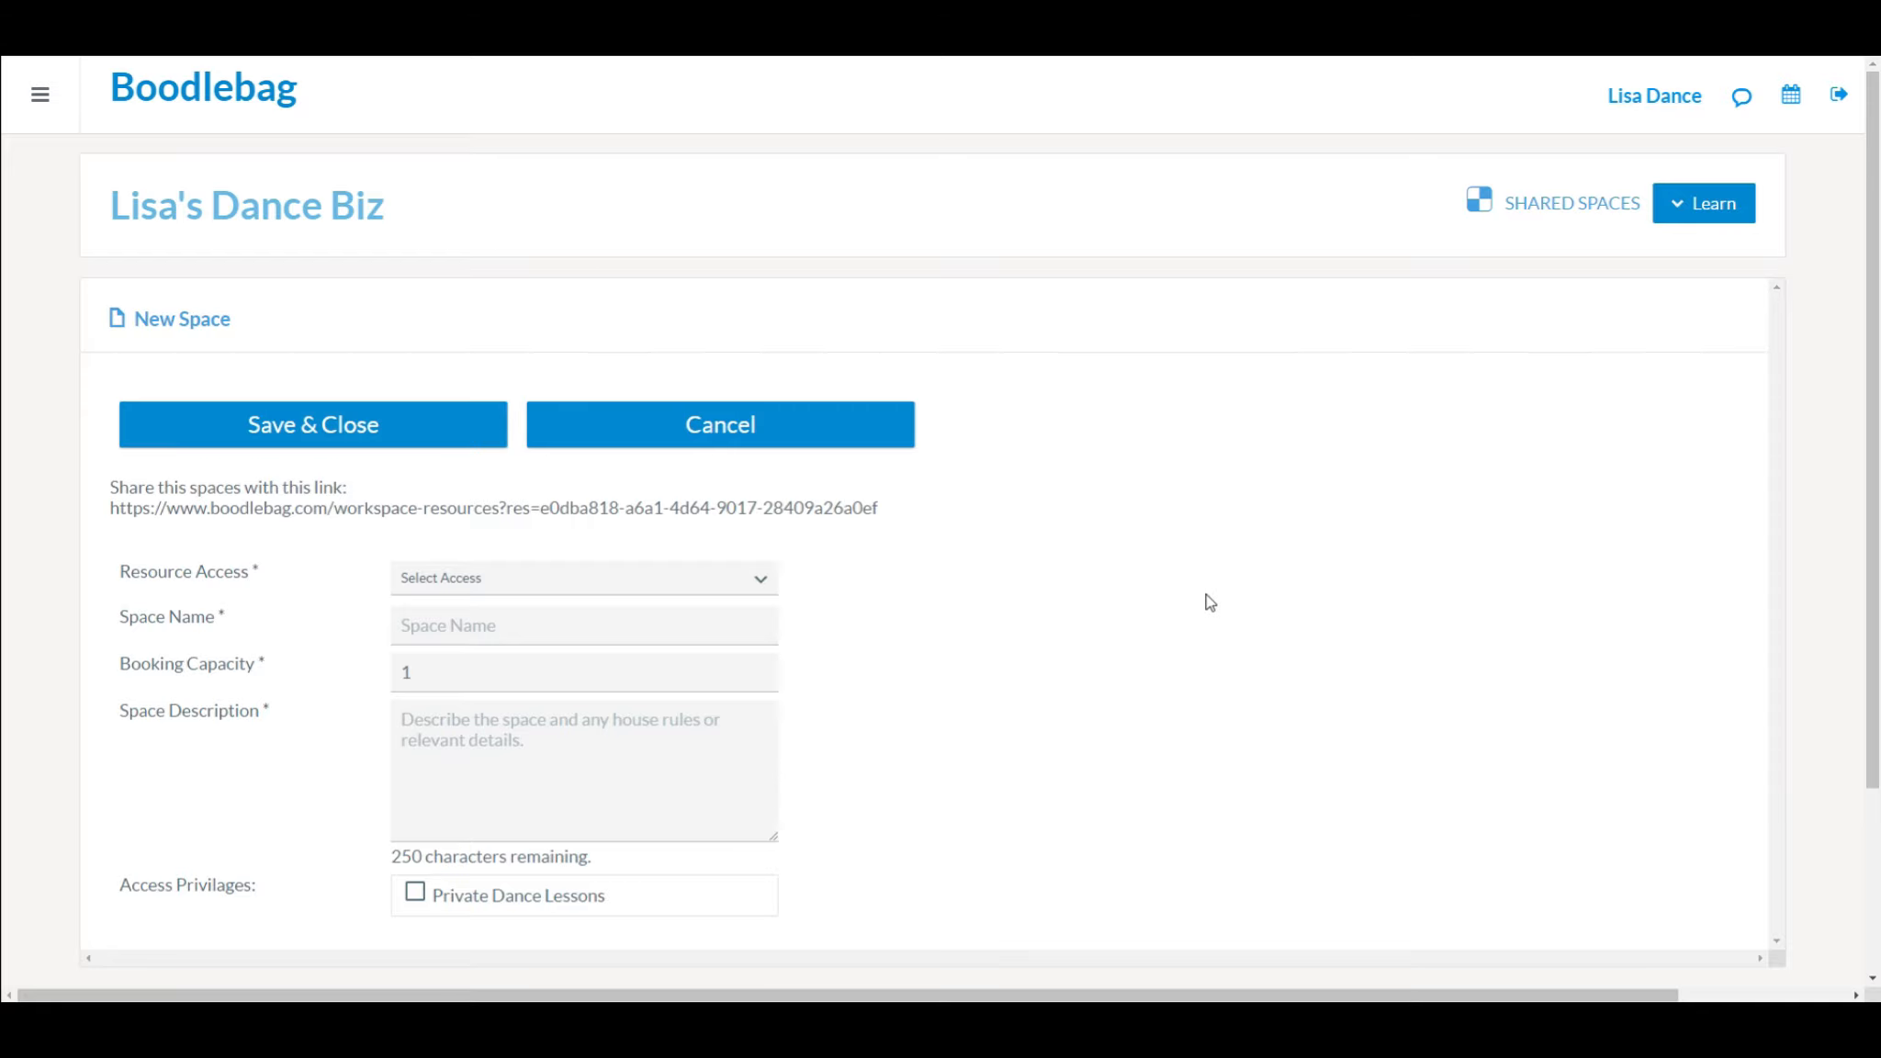
{"action": "scroll", "coordinate": [1203, 624], "scroll_direction": "down", "scroll_amount": 3}
{"action": "scroll", "coordinate": [1209, 602], "scroll_direction": "up", "scroll_amount": 1}
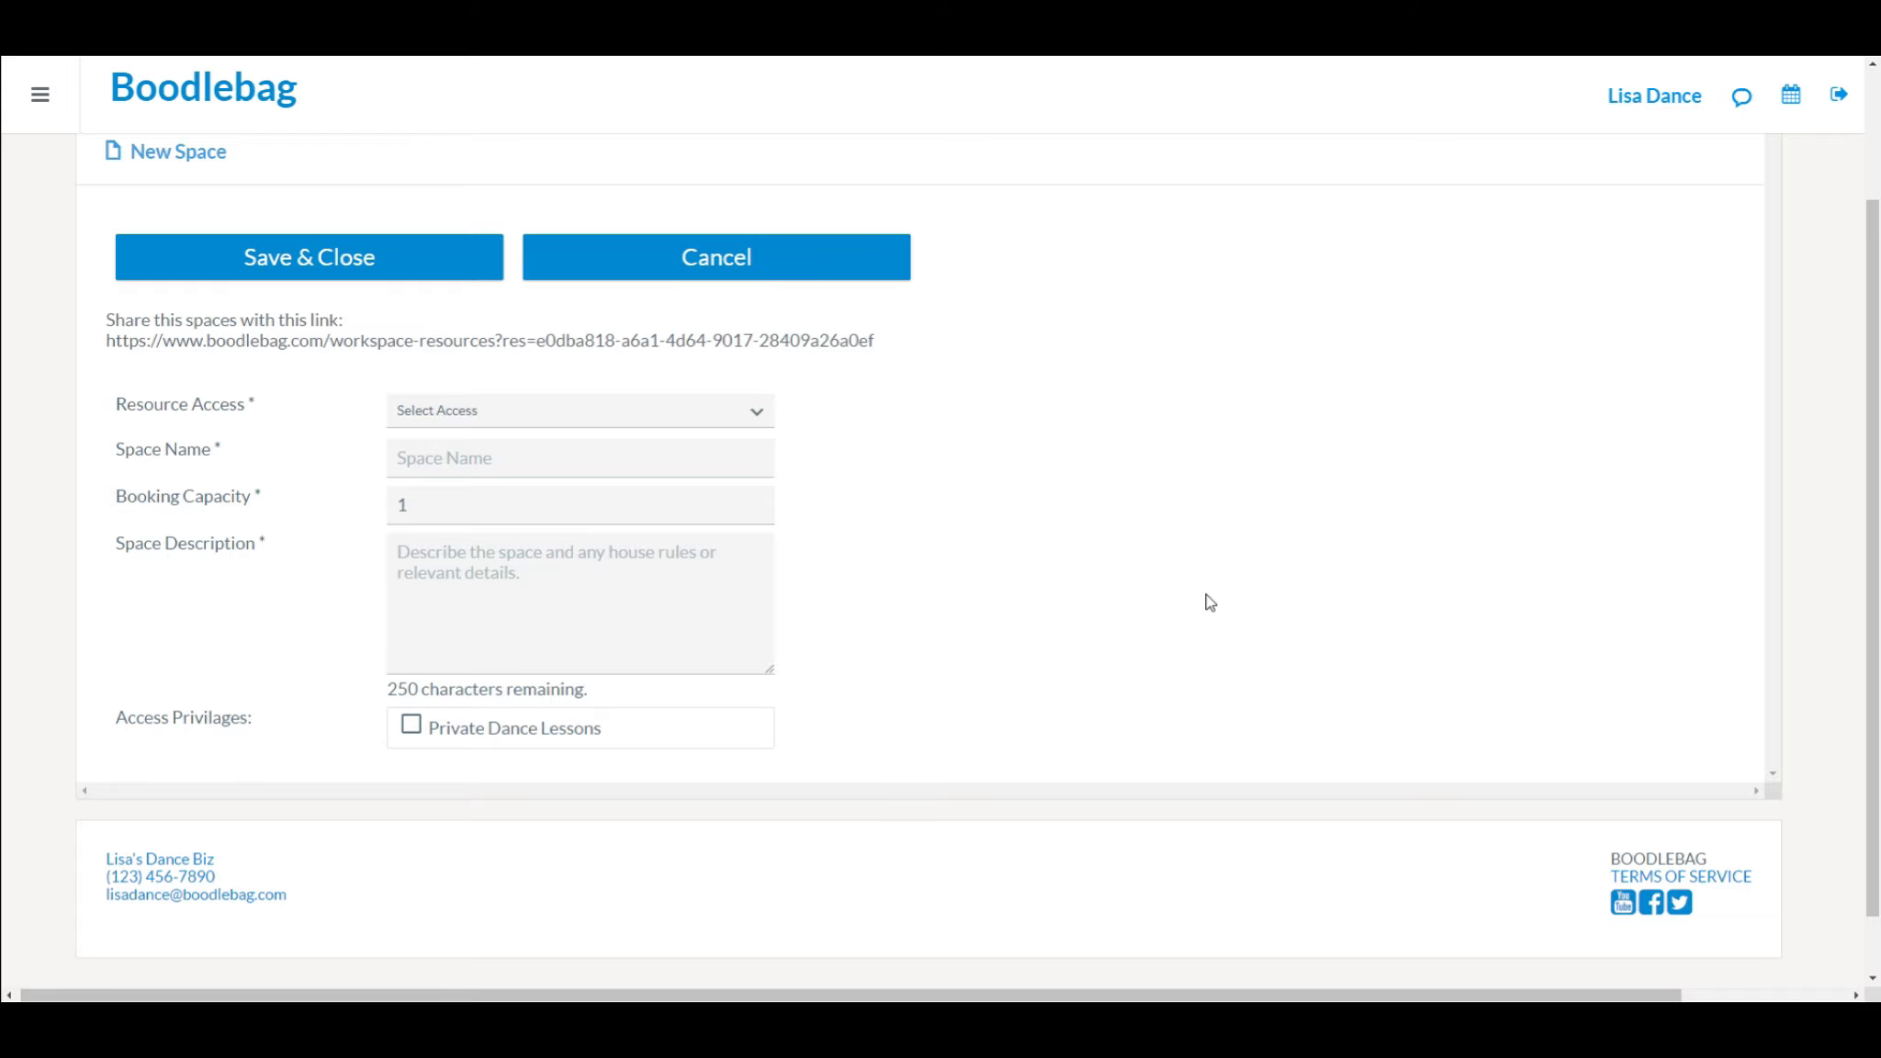
- Set the new space's resource access to MIXED_USE
{"action": "left_click", "coordinate": [772, 418]}
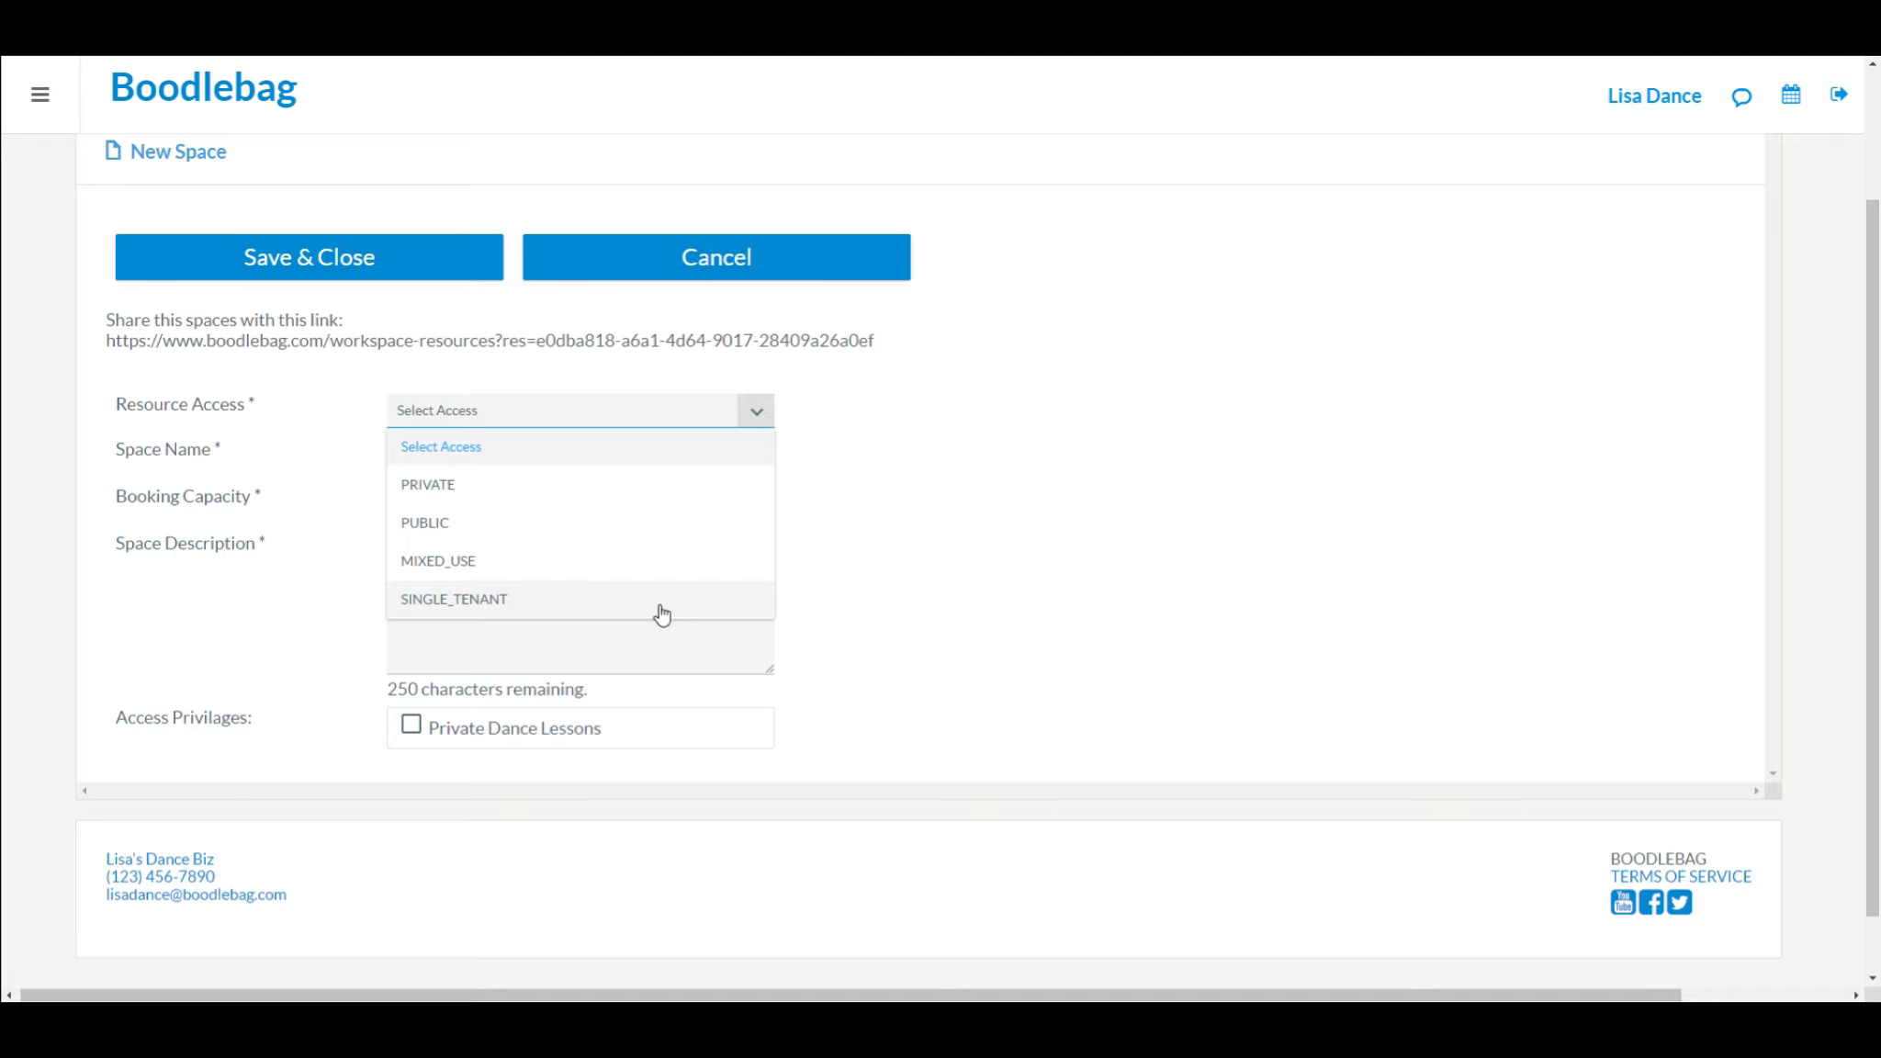
{"action": "left_click", "coordinate": [923, 558]}
{"action": "left_click", "coordinate": [762, 415]}
{"action": "left_click", "coordinate": [628, 568]}
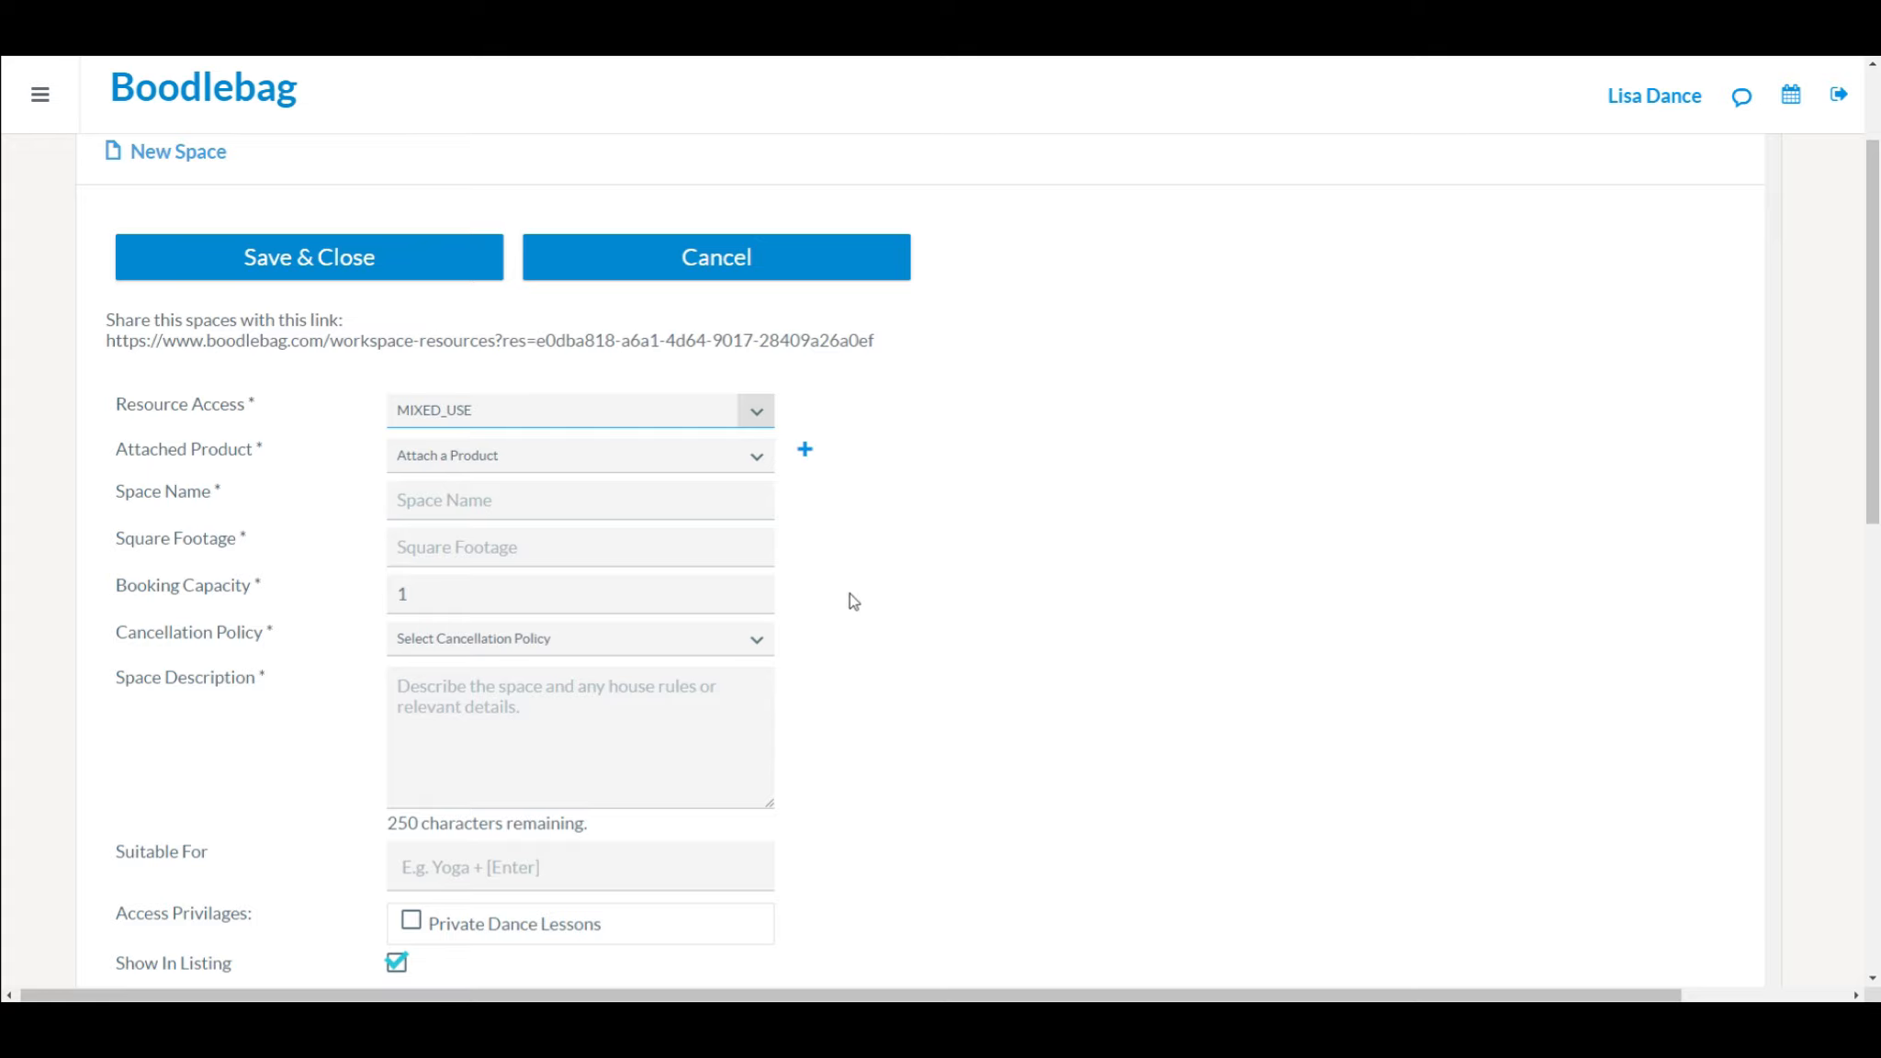
- Check the products available to attach, view the new resource product form's name and description fields, and cancel it
{"action": "left_click", "coordinate": [762, 461]}
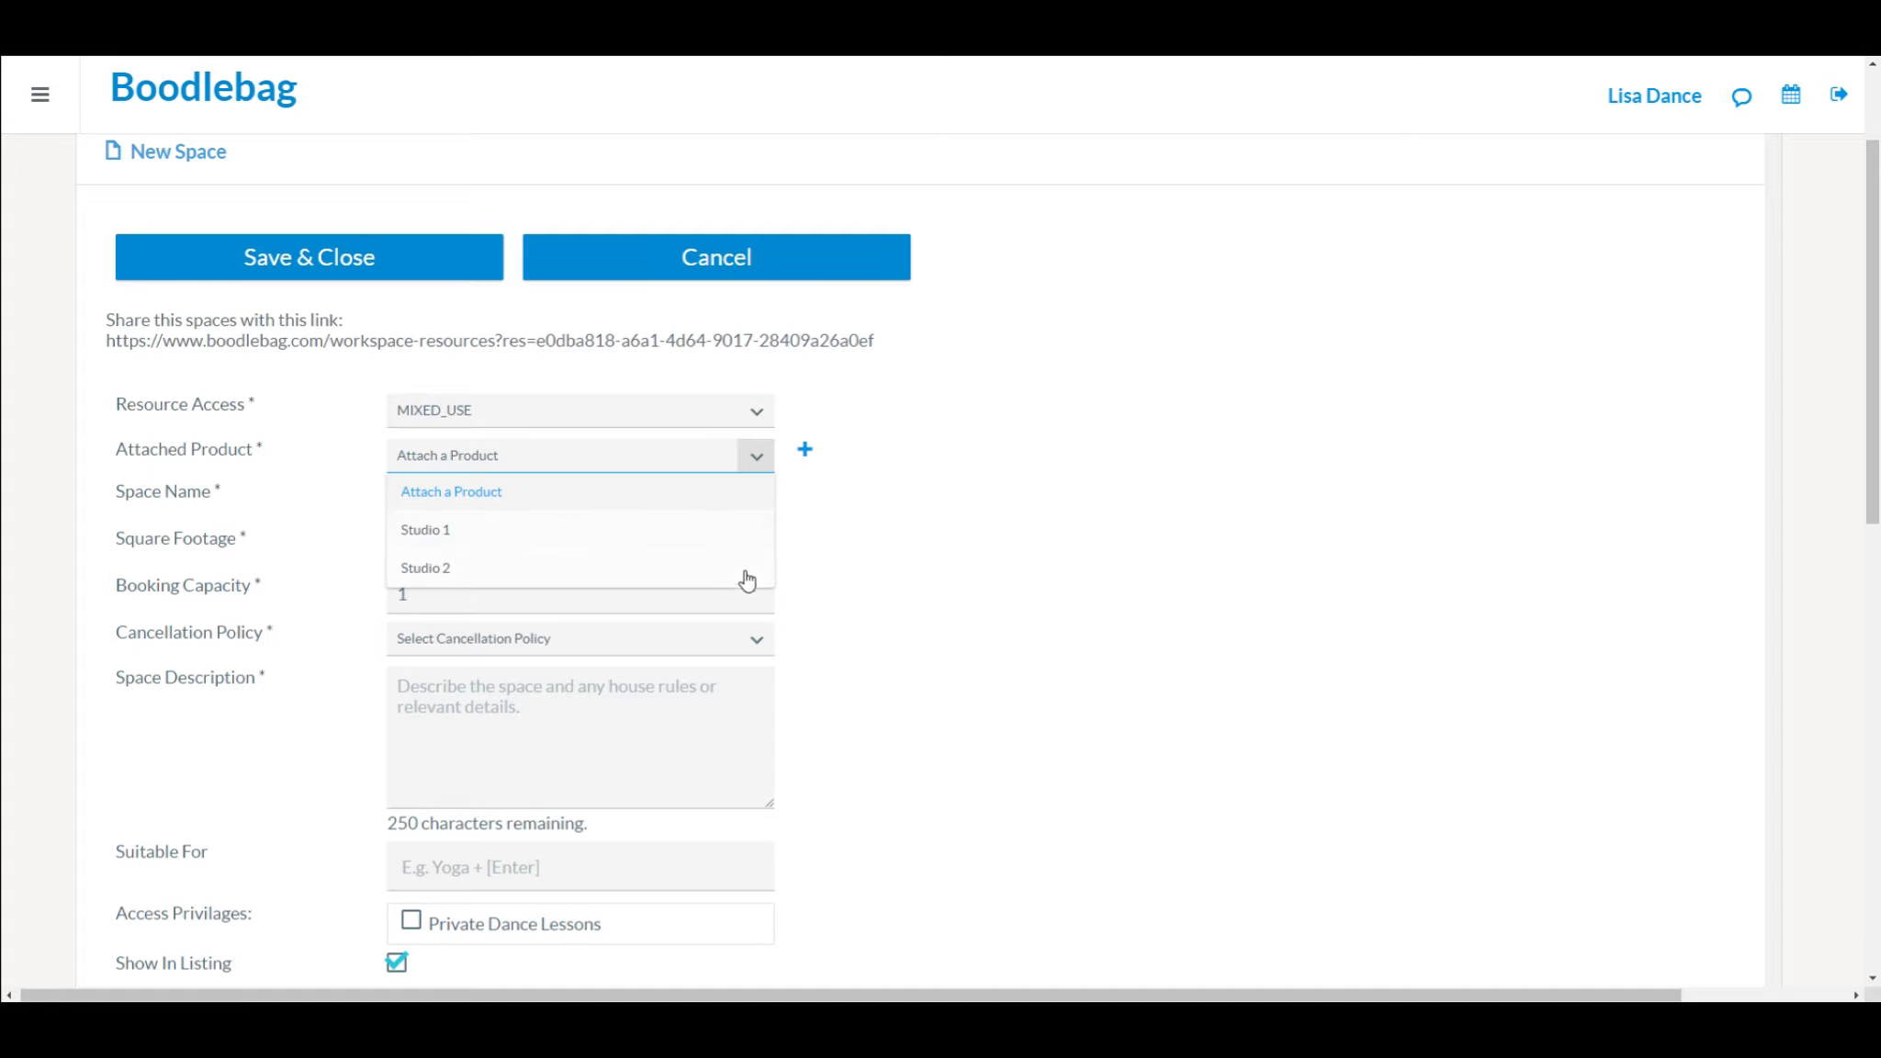
{"action": "left_click", "coordinate": [877, 549]}
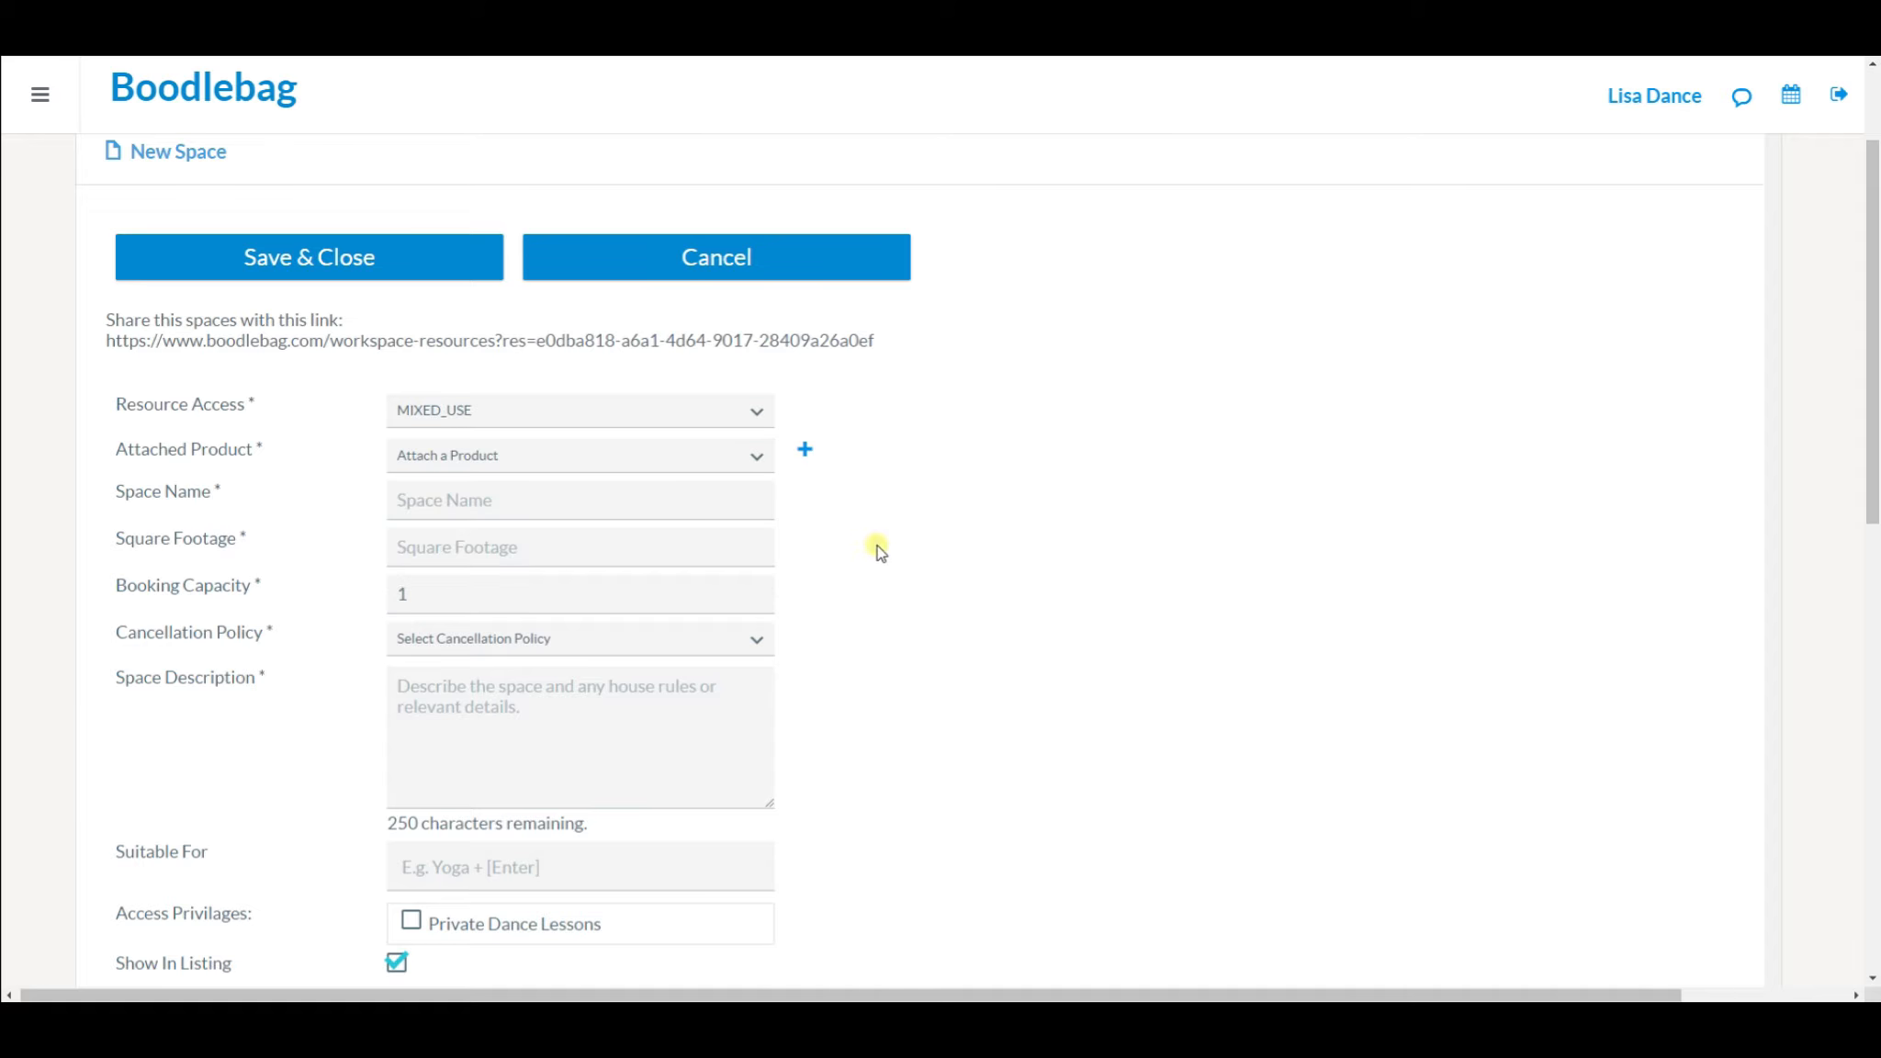
{"action": "left_click", "coordinate": [806, 452]}
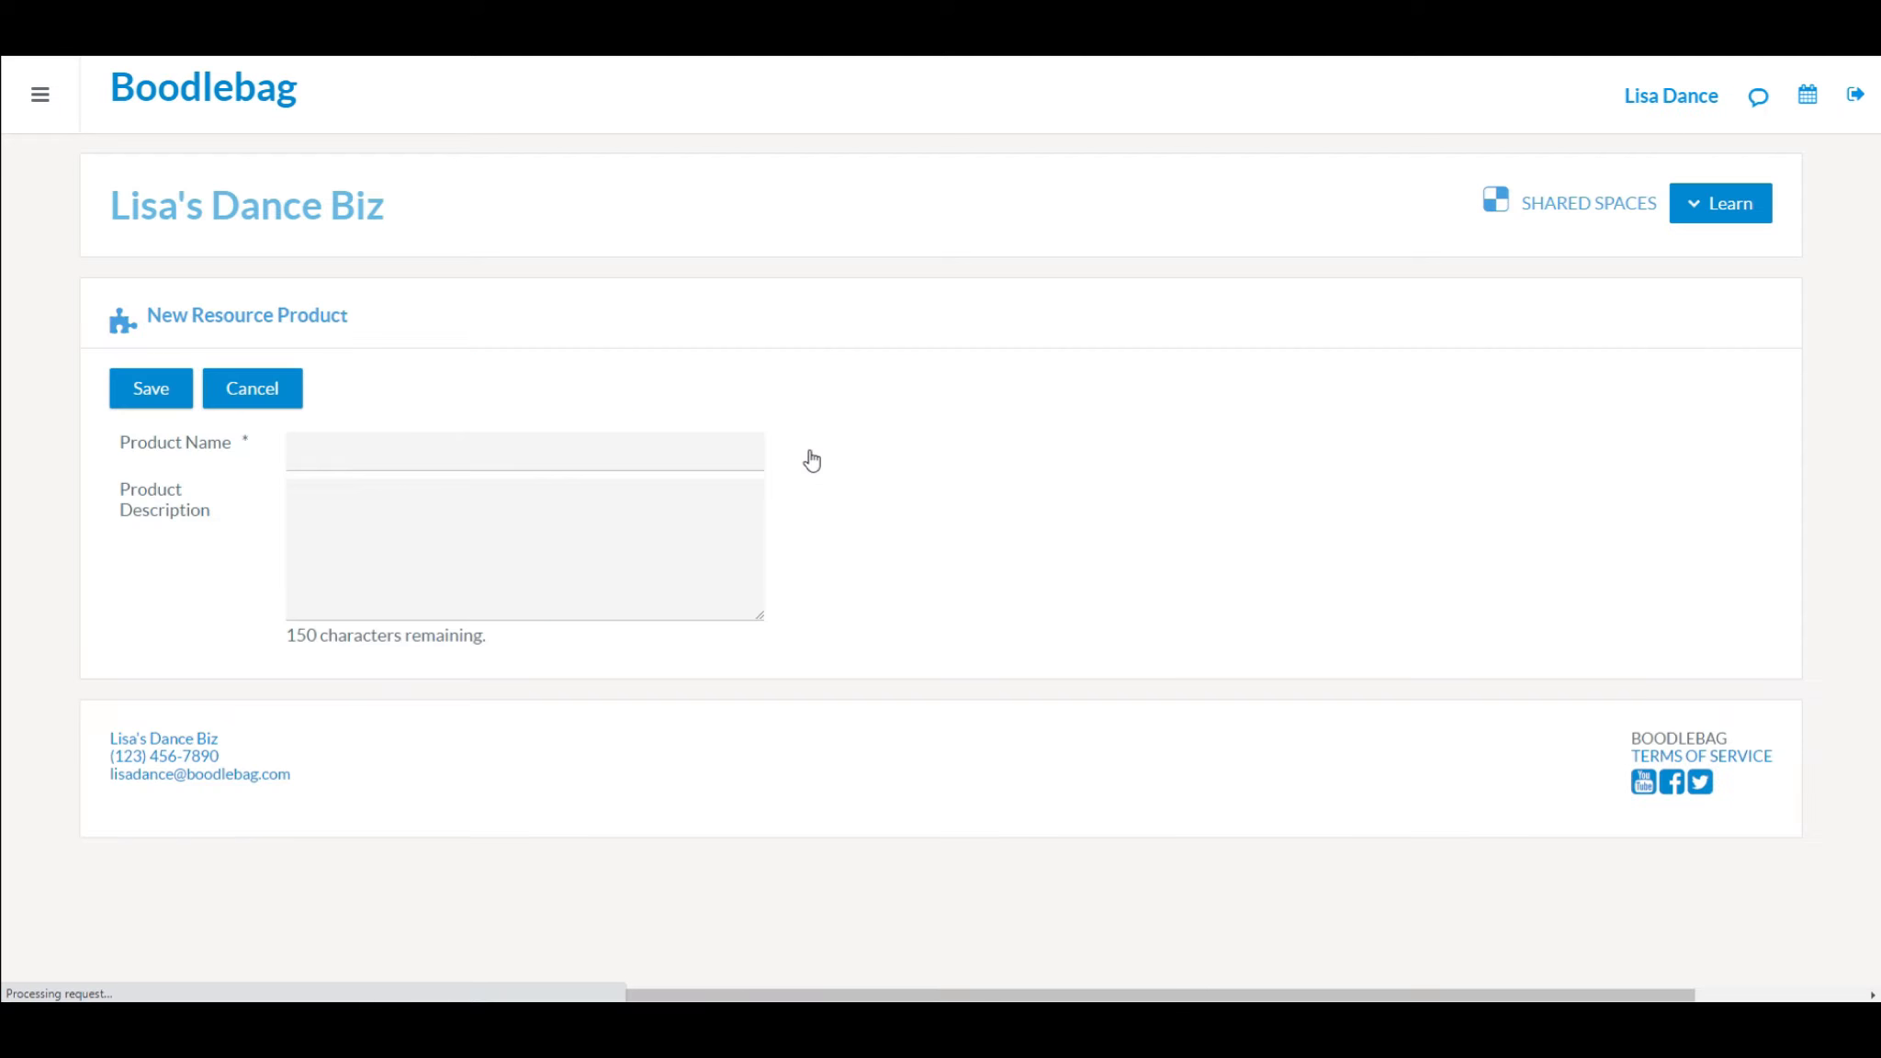
{"action": "left_click", "coordinate": [445, 461]}
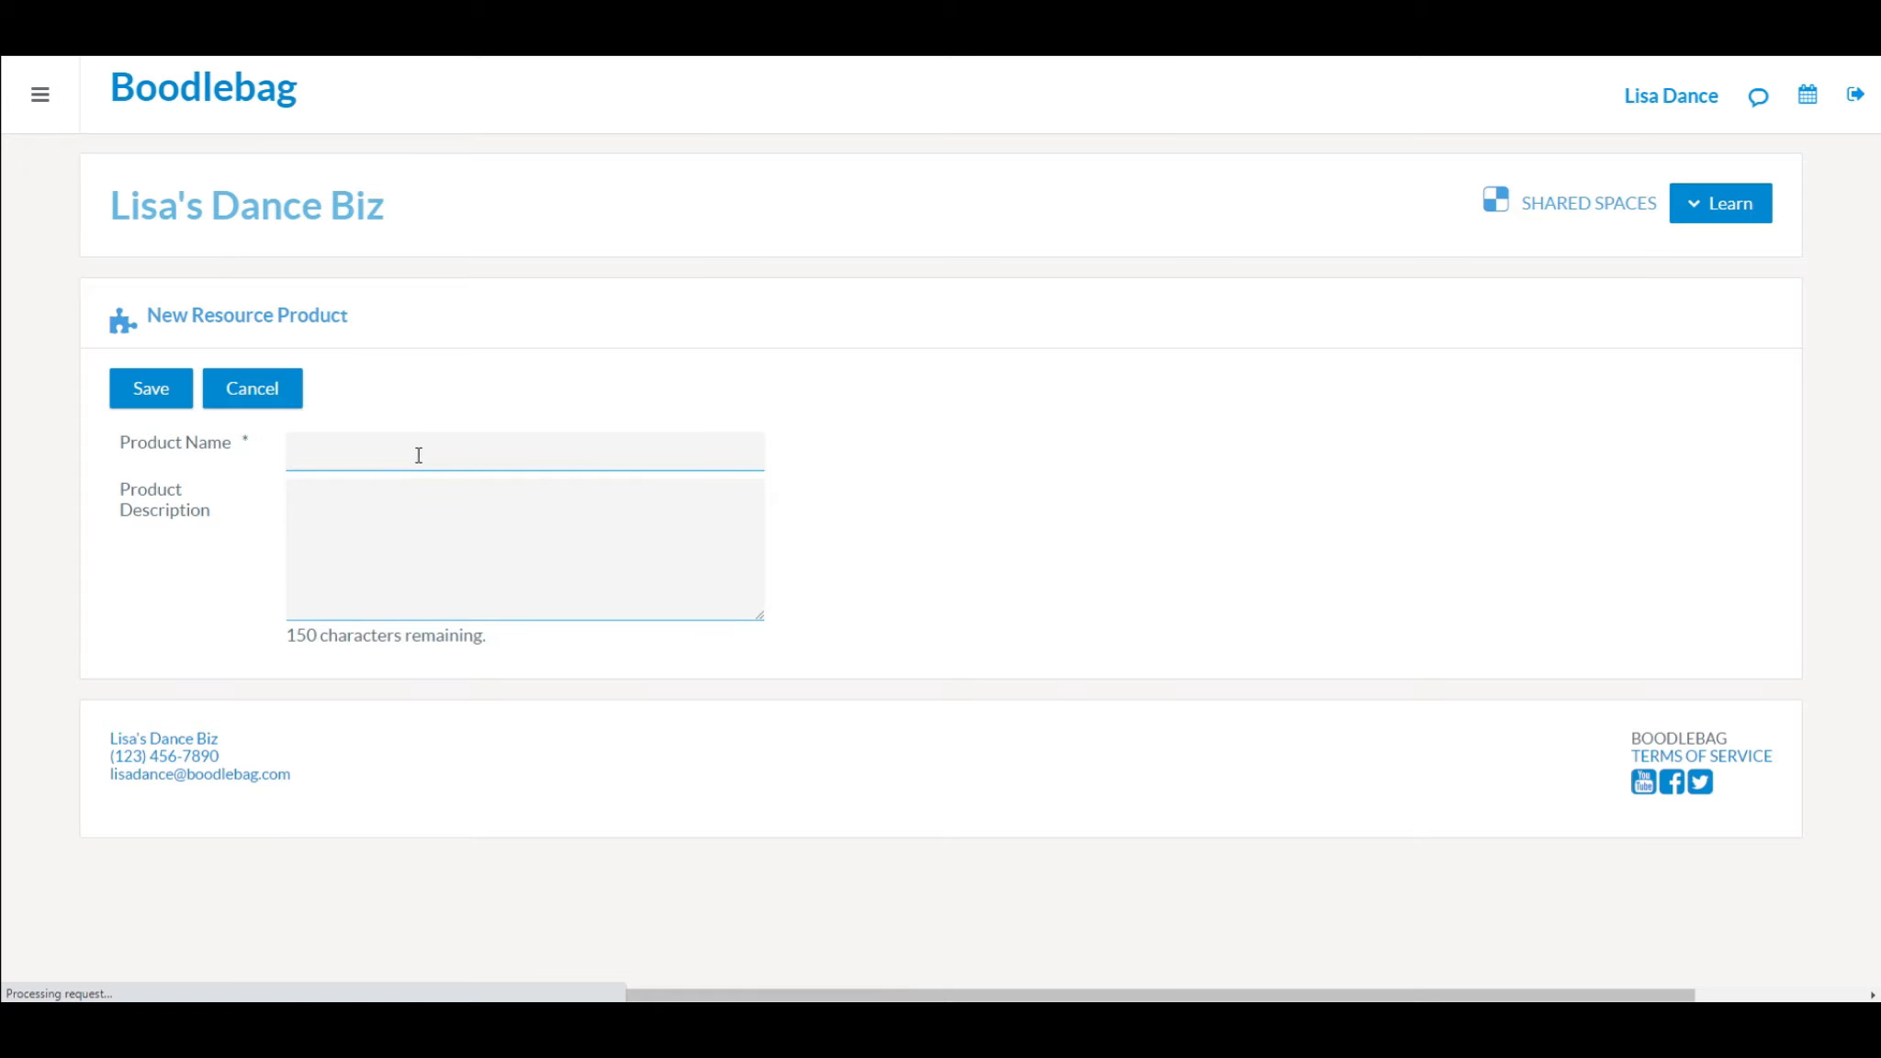
{"action": "left_click", "coordinate": [350, 524]}
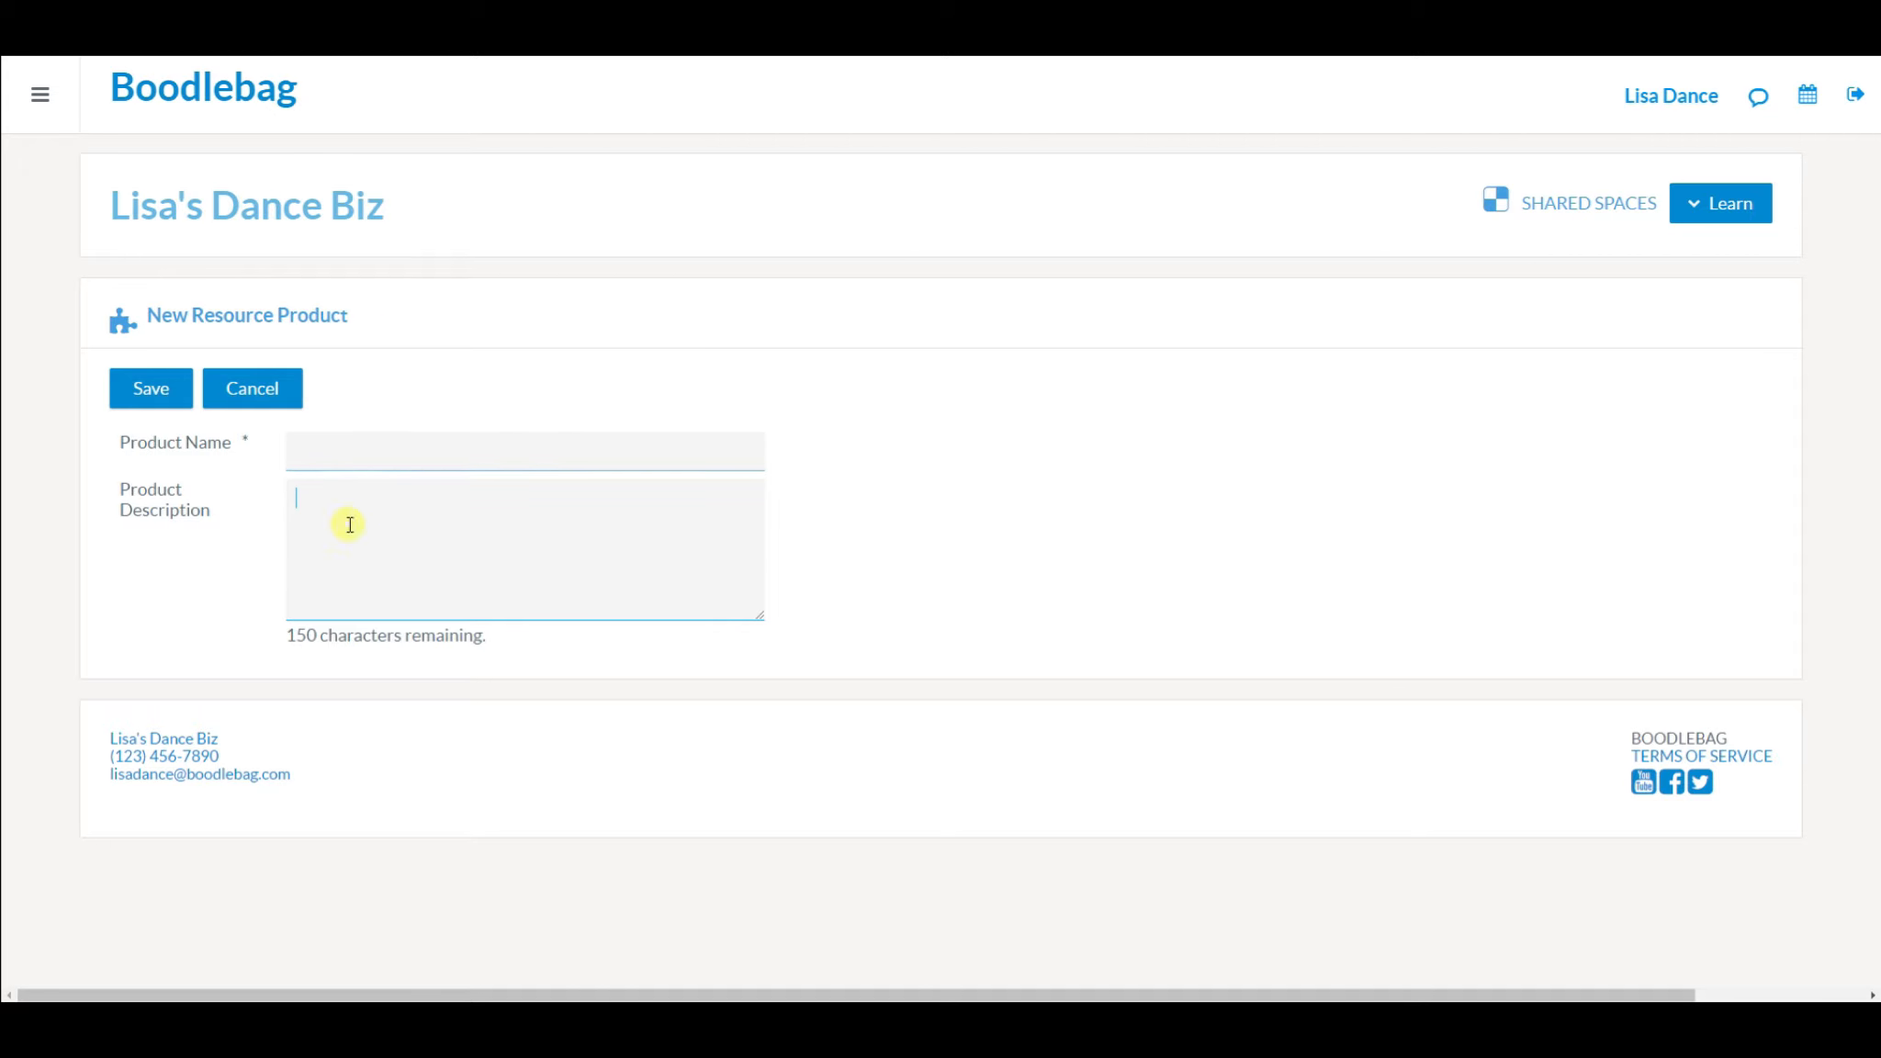
{"action": "left_click", "coordinate": [266, 393]}
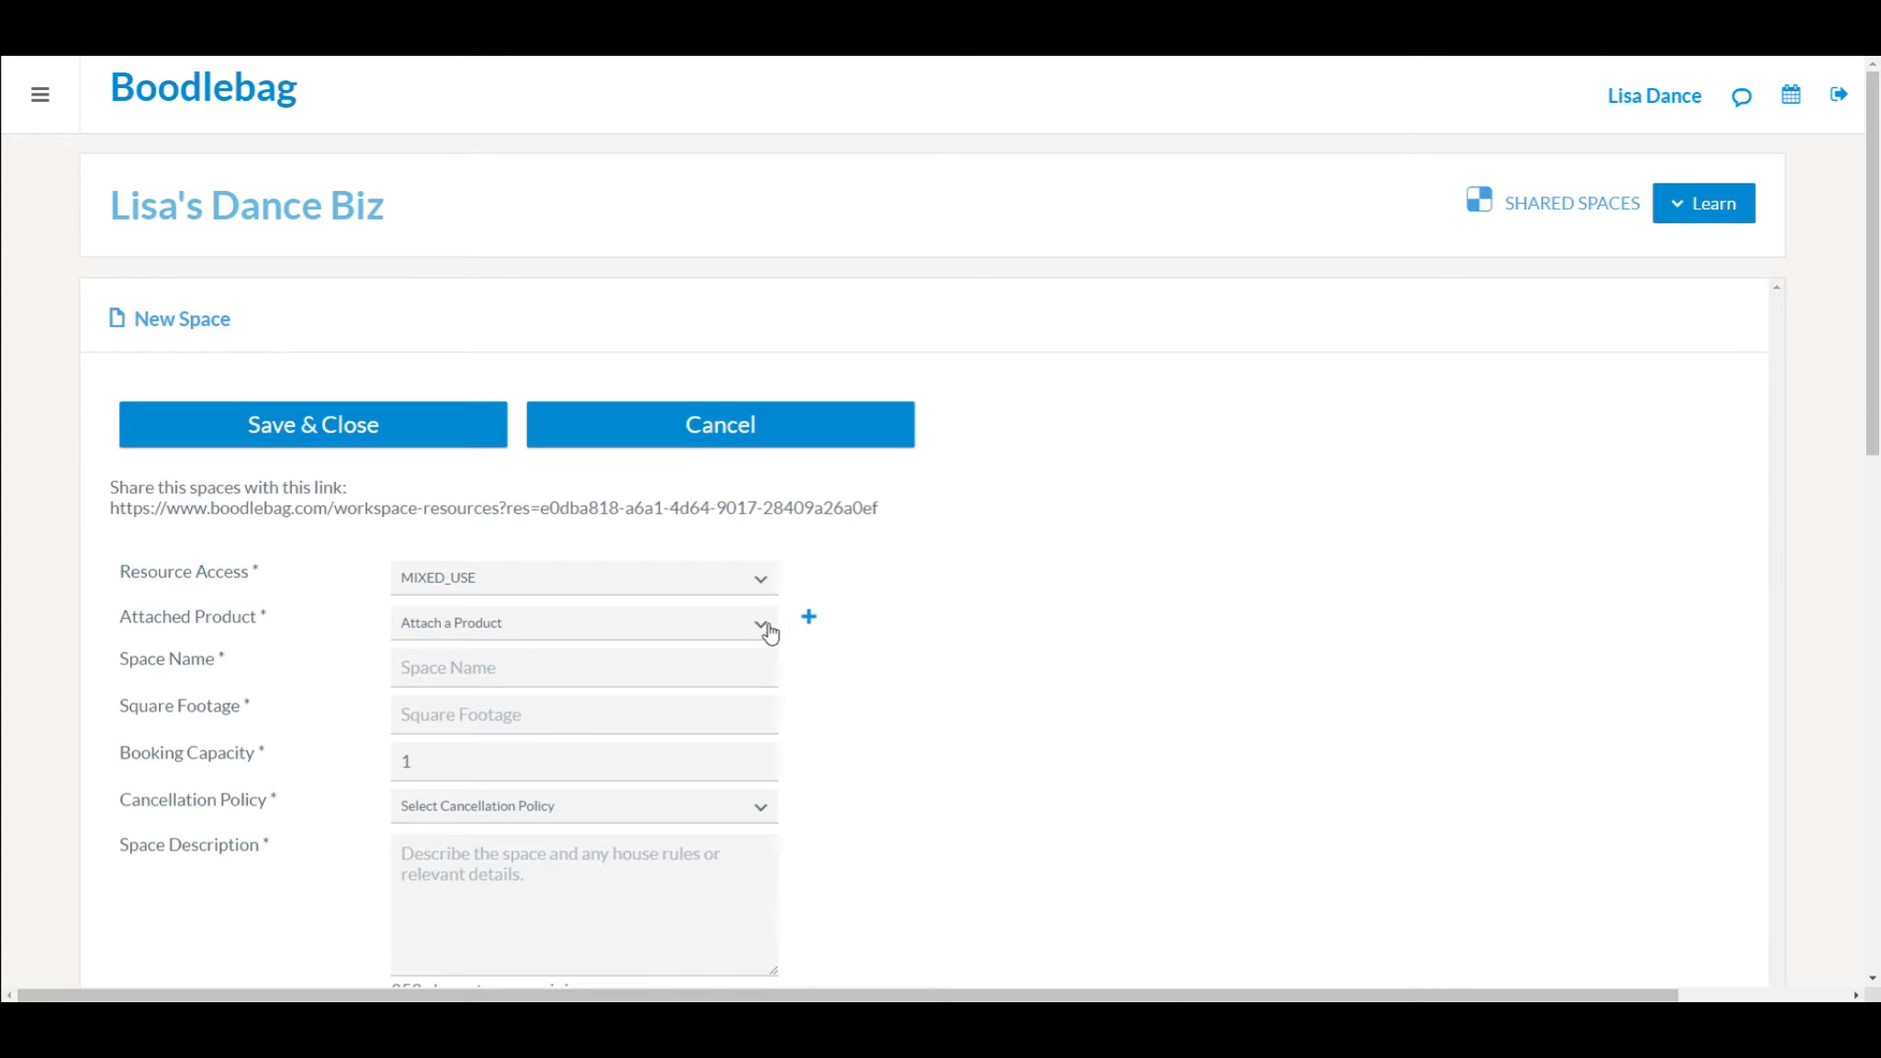
- Review the attachable products and remaining fields of the mixed-use space form, and cancel the new space
{"action": "left_click", "coordinate": [759, 623]}
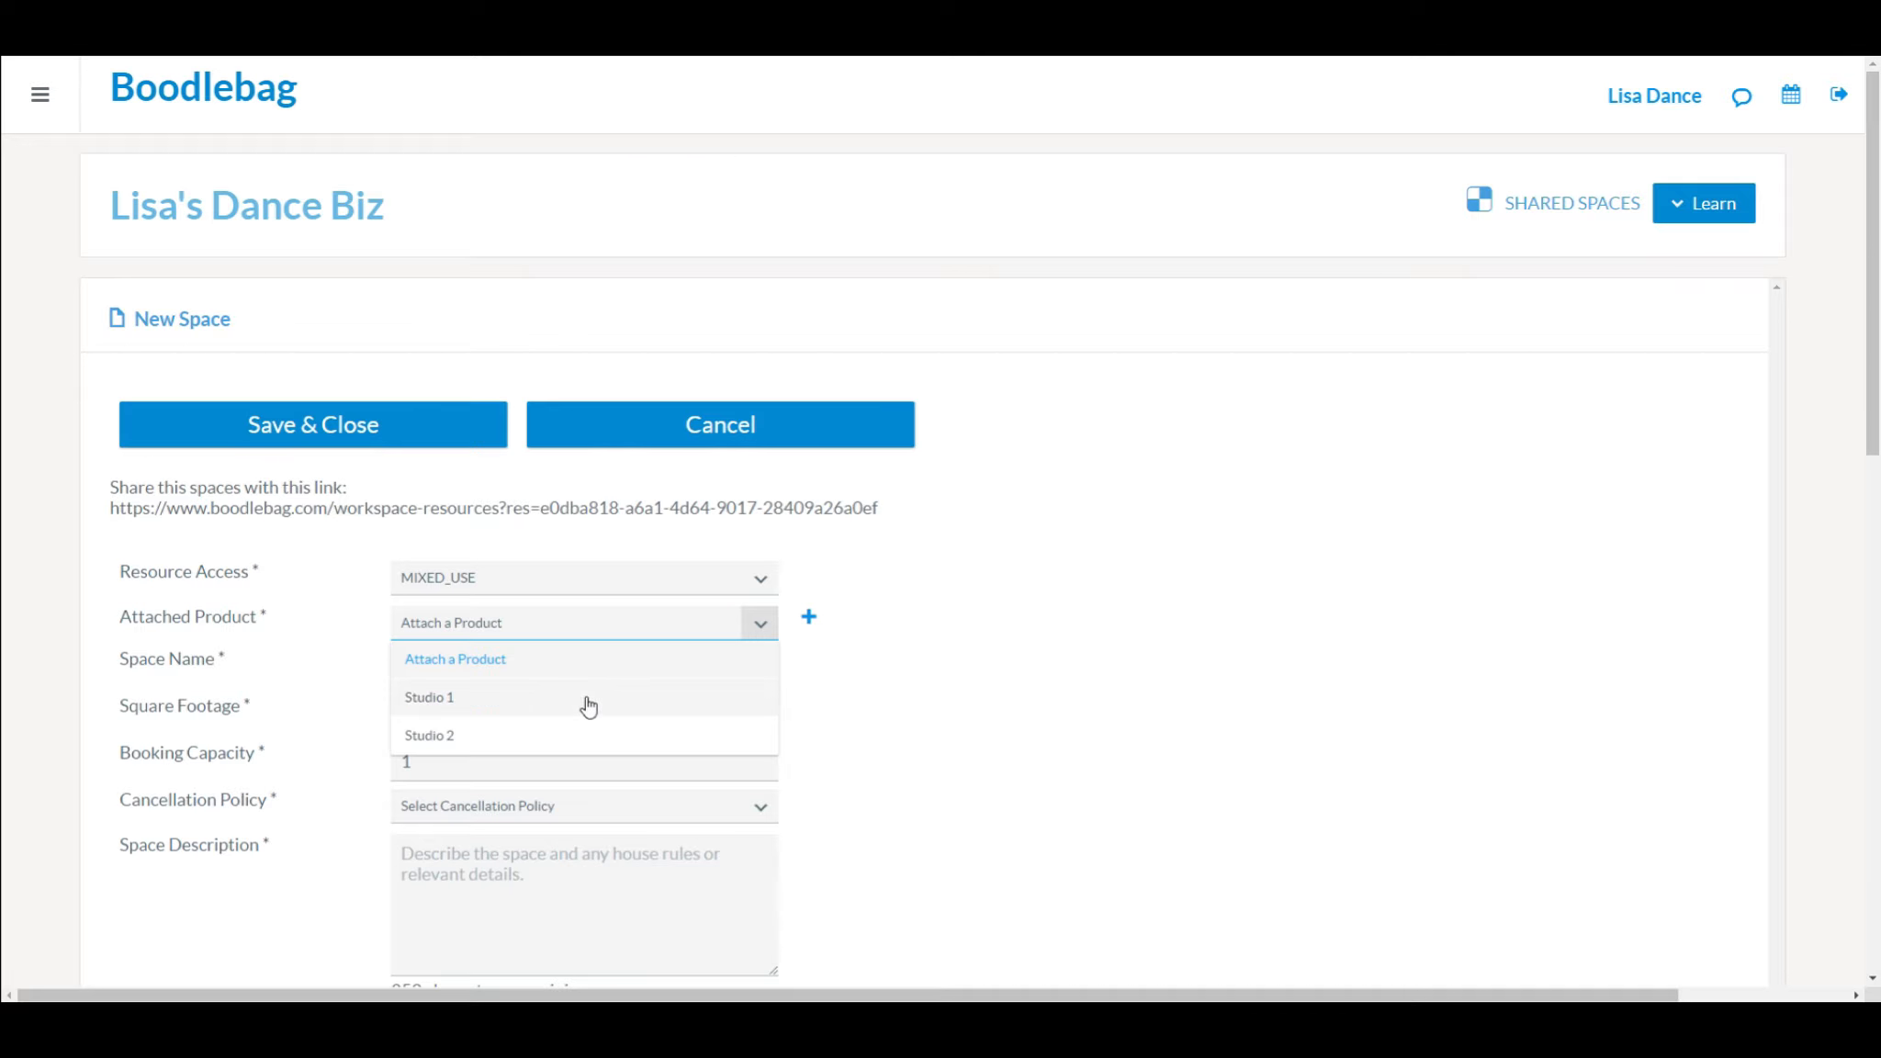
{"action": "left_click", "coordinate": [865, 749]}
{"action": "scroll", "coordinate": [865, 753], "scroll_direction": "down", "scroll_amount": 2}
{"action": "scroll", "coordinate": [868, 755], "scroll_direction": "down", "scroll_amount": 2}
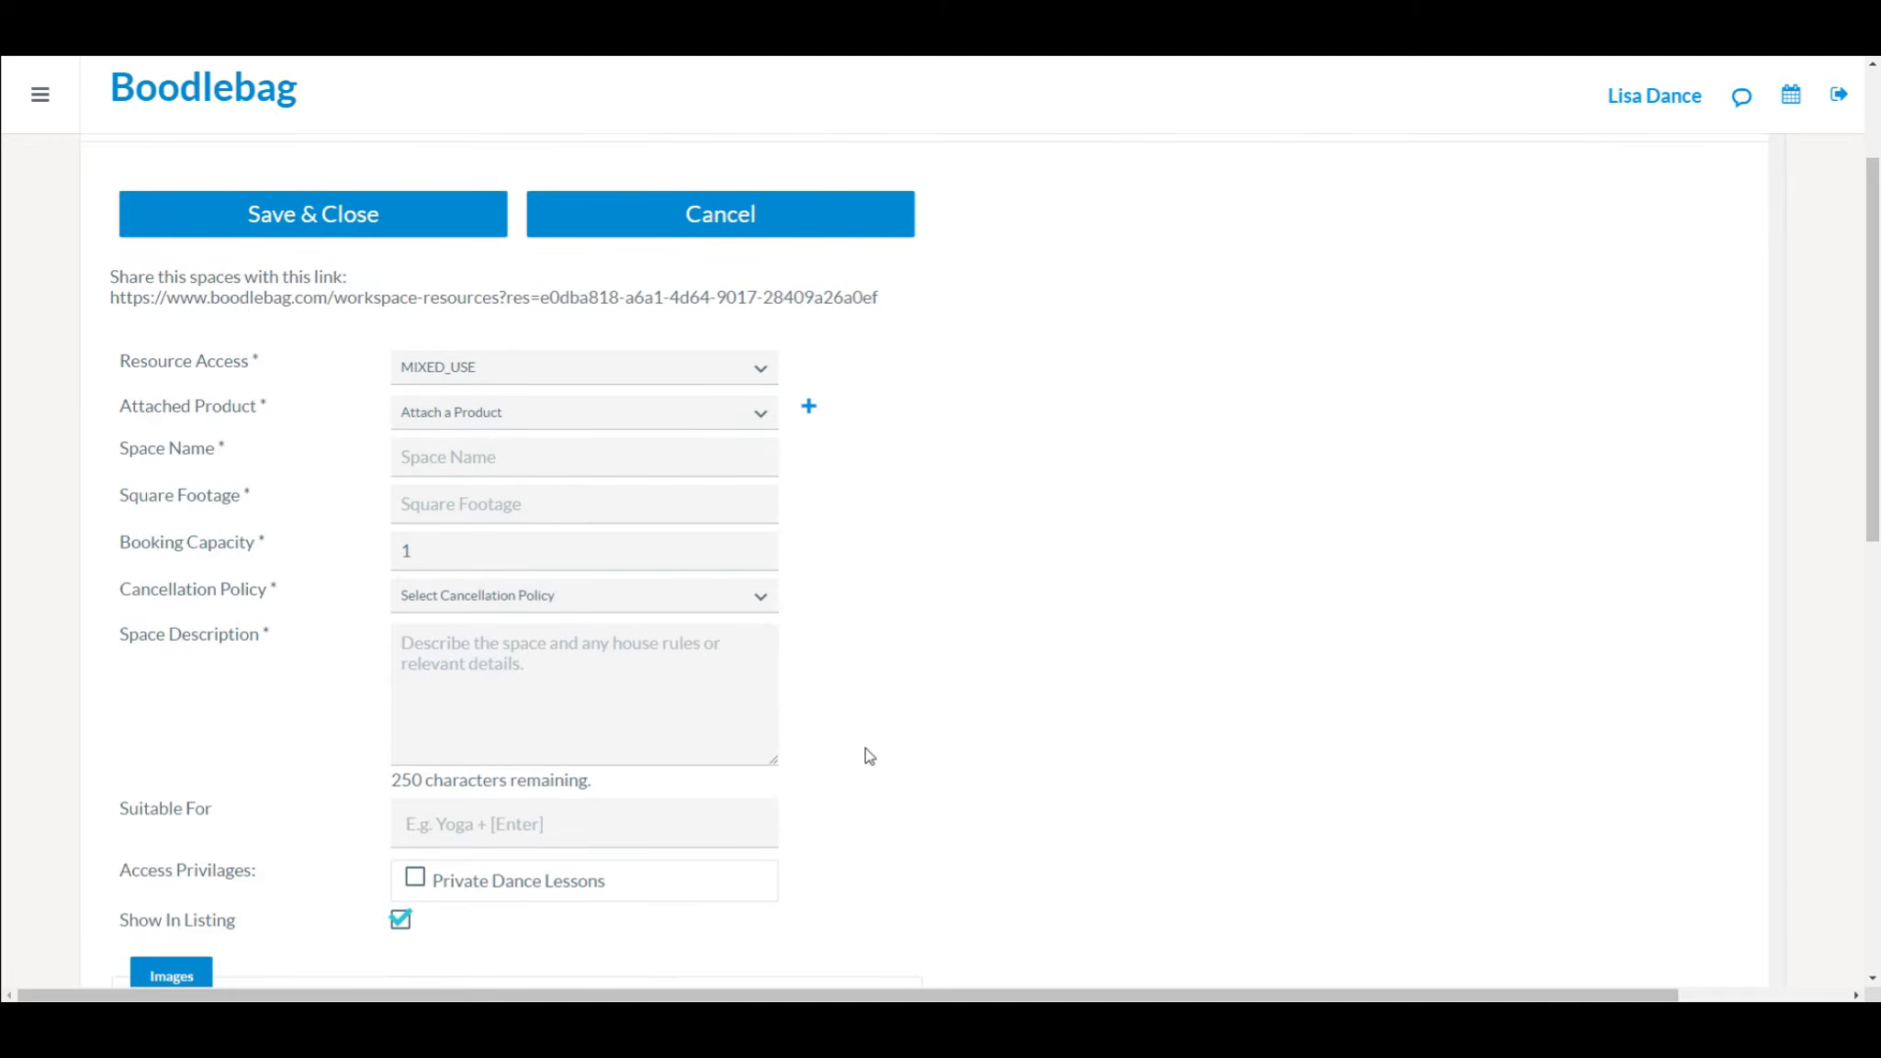
{"action": "scroll", "coordinate": [865, 748], "scroll_direction": "up", "scroll_amount": 2}
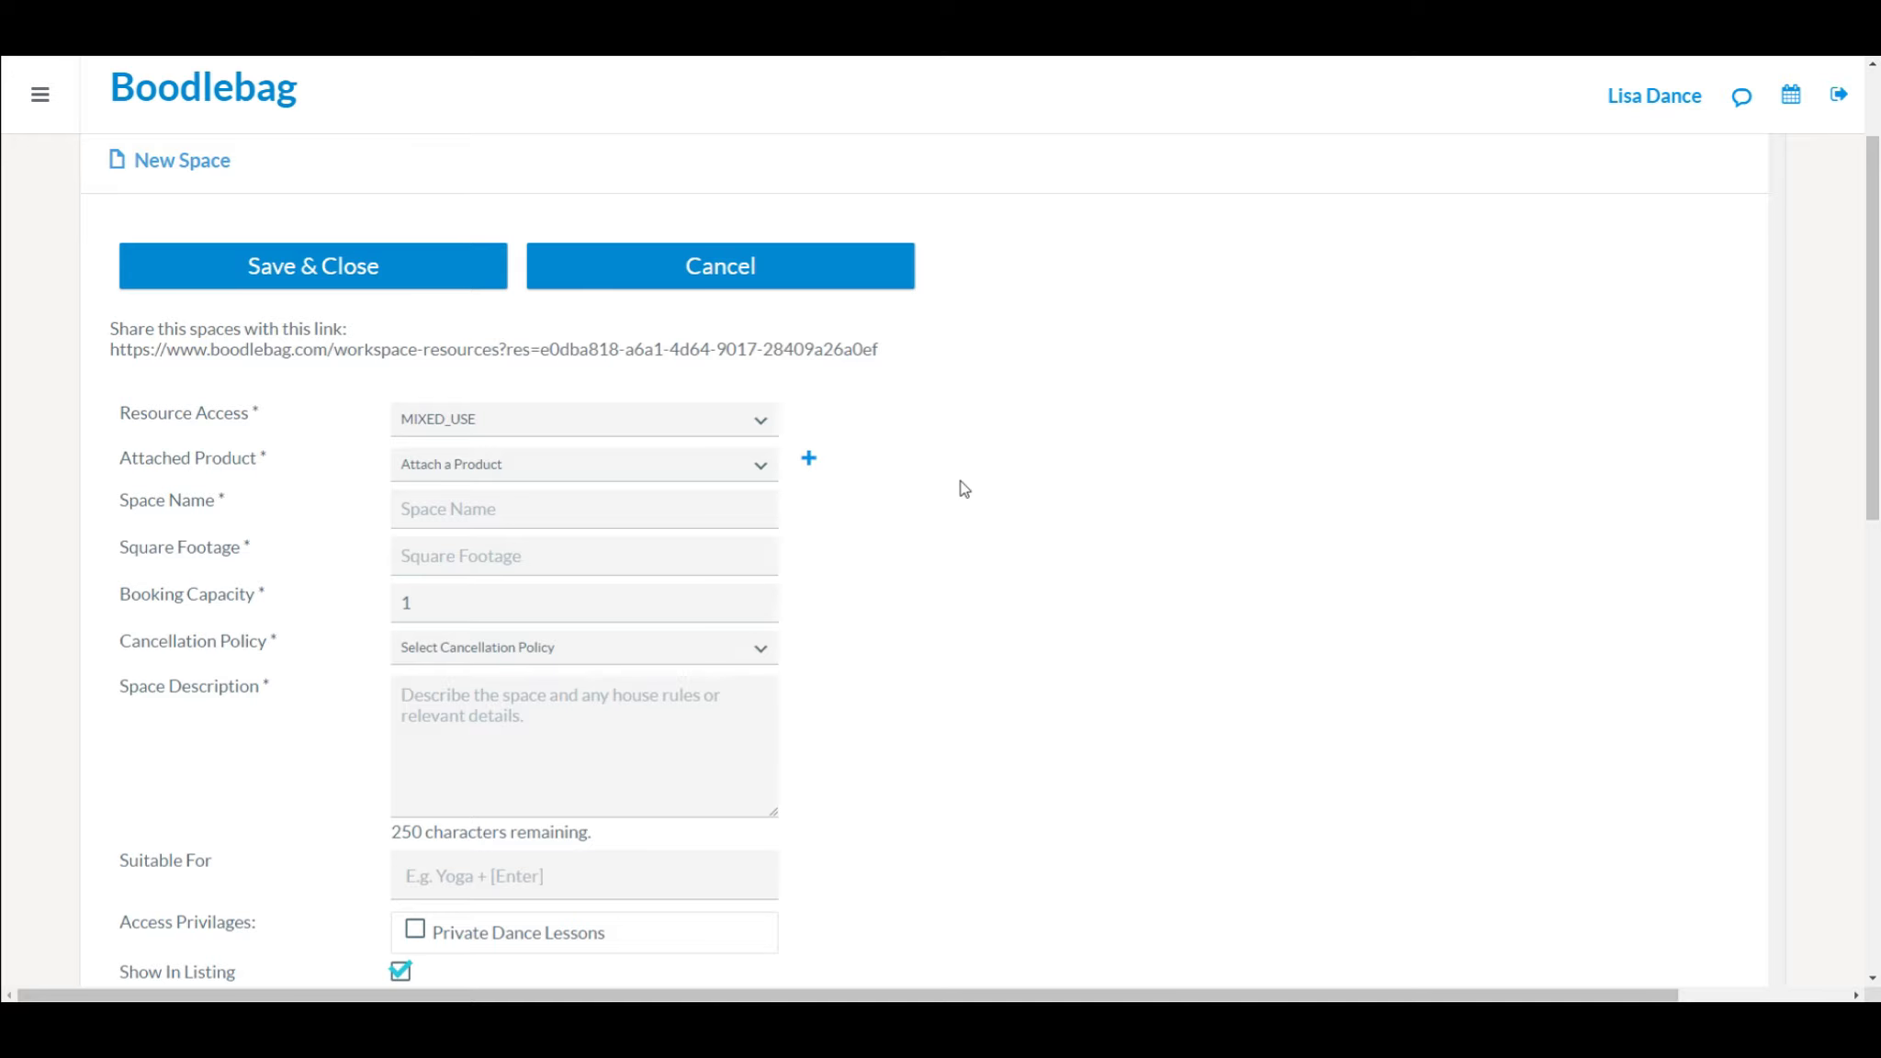
{"action": "left_click", "coordinate": [725, 268]}
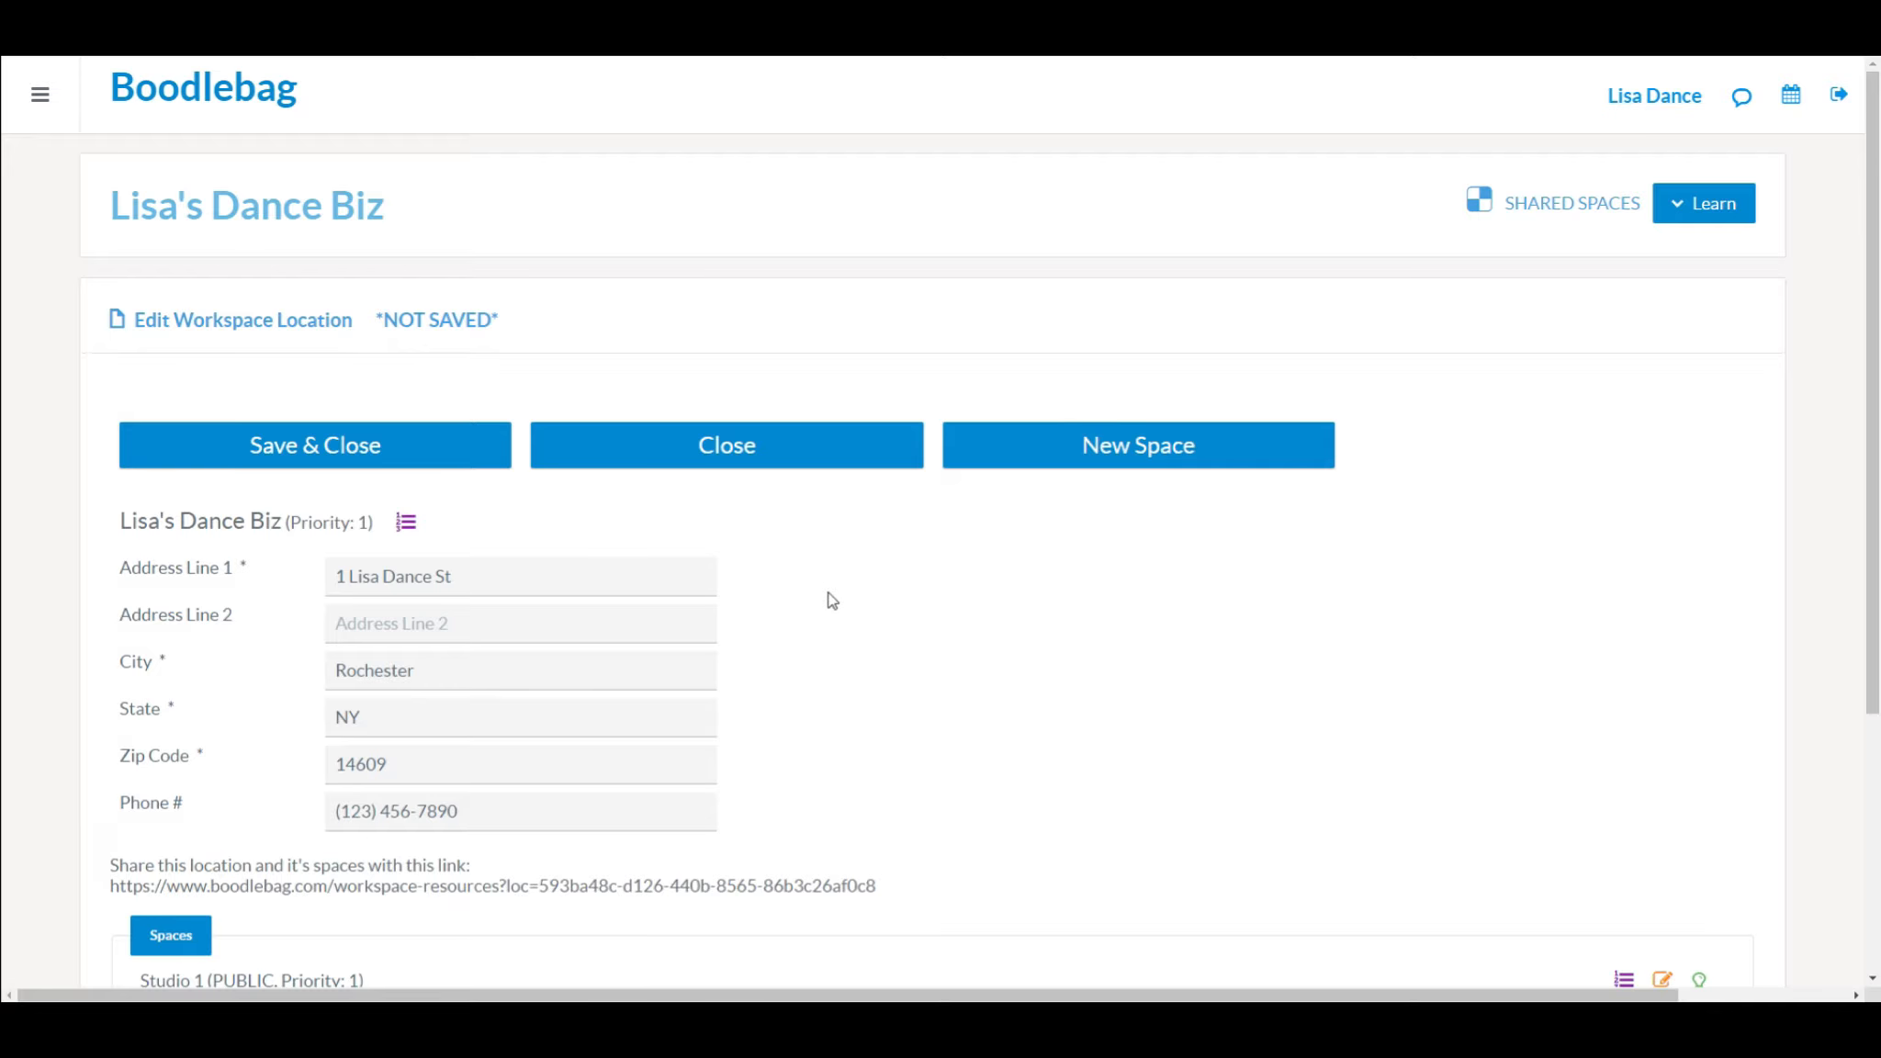
- Move Studio 1 down one place in the space priority order, return it to first place, and save the order
{"action": "scroll", "coordinate": [839, 624], "scroll_direction": "down", "scroll_amount": 3}
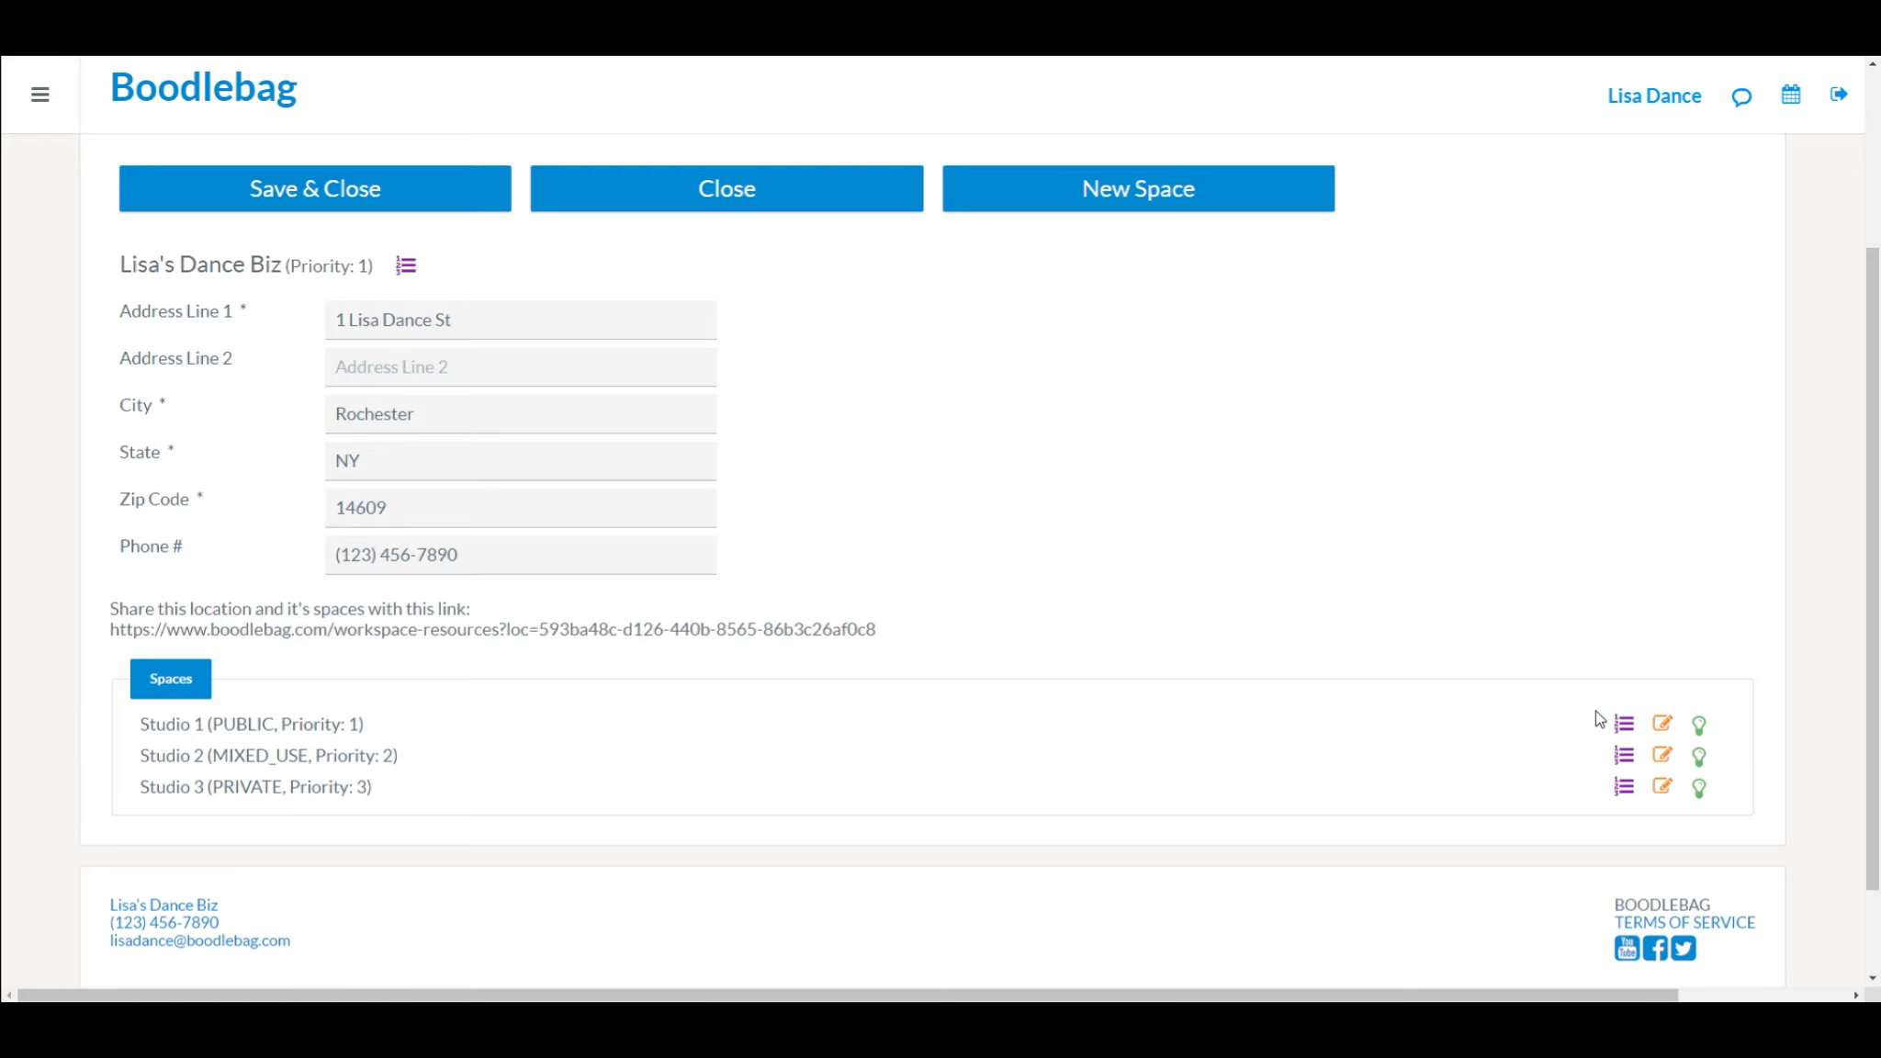
{"action": "left_click", "coordinate": [1624, 725]}
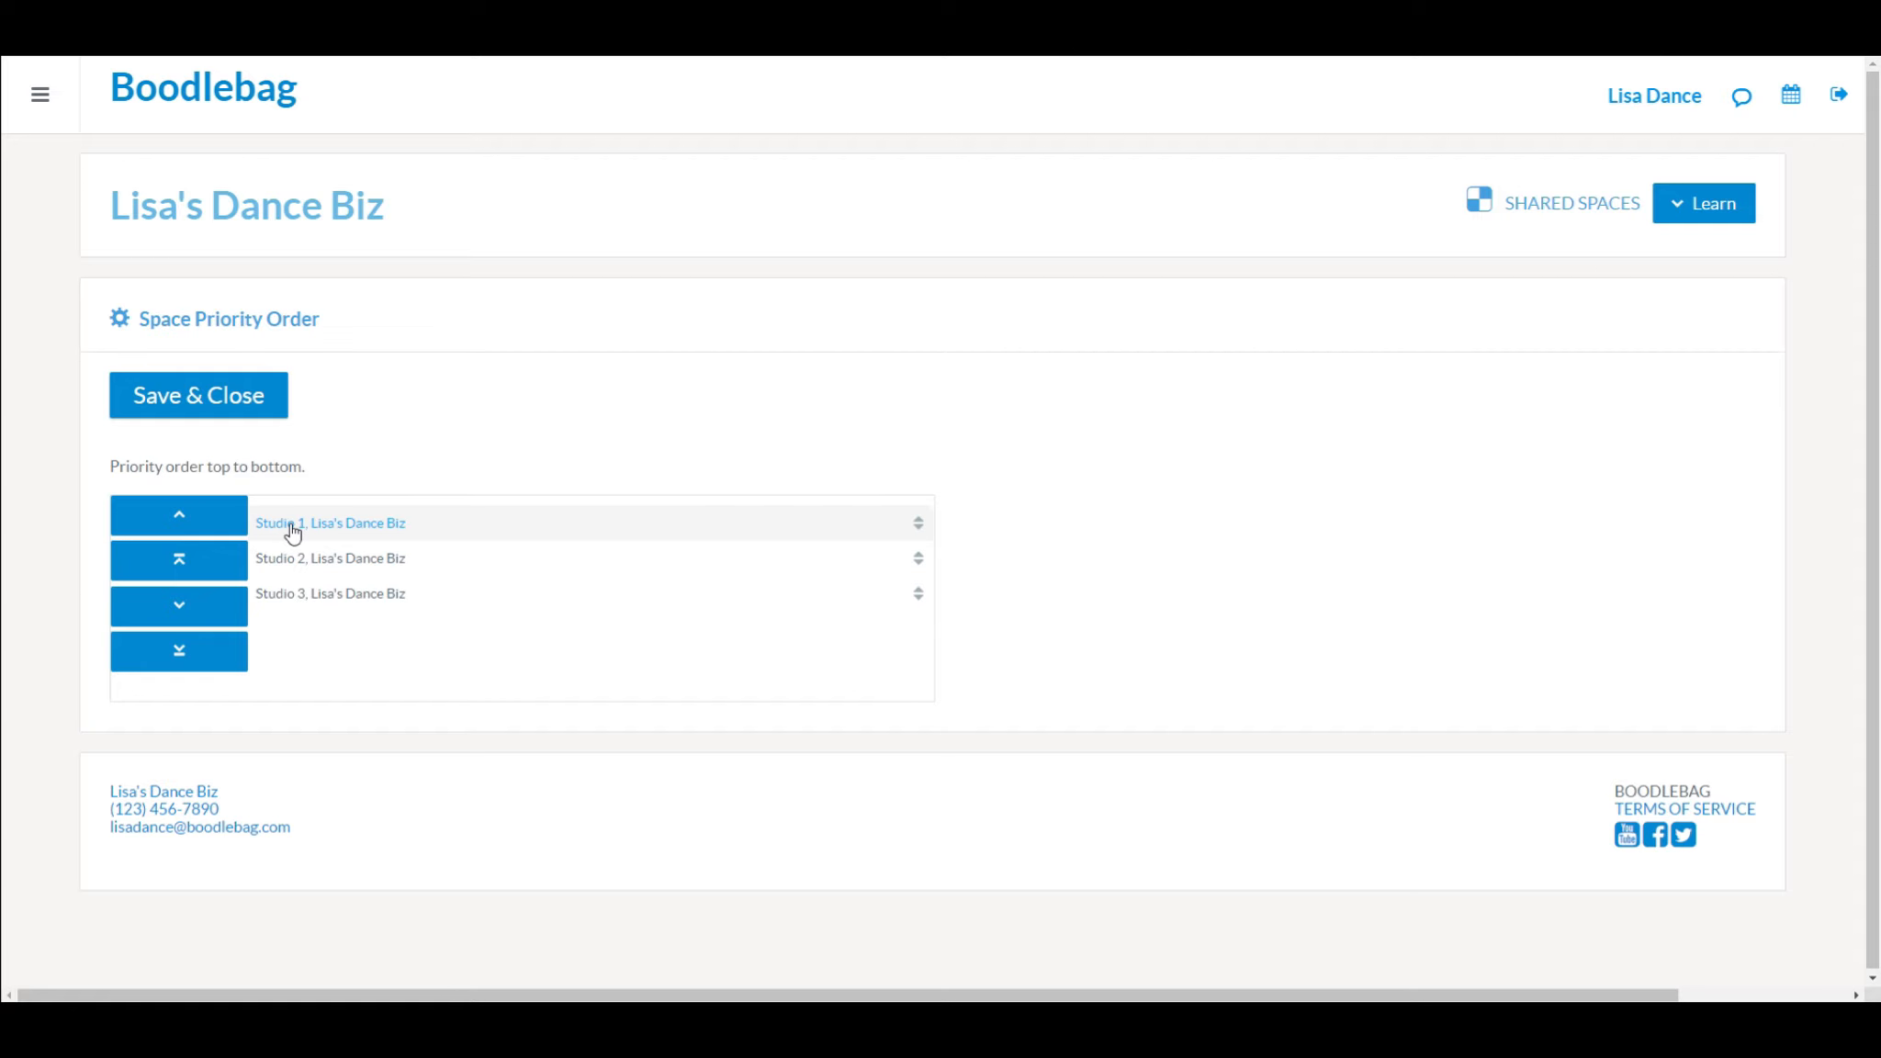
{"action": "left_click", "coordinate": [211, 622]}
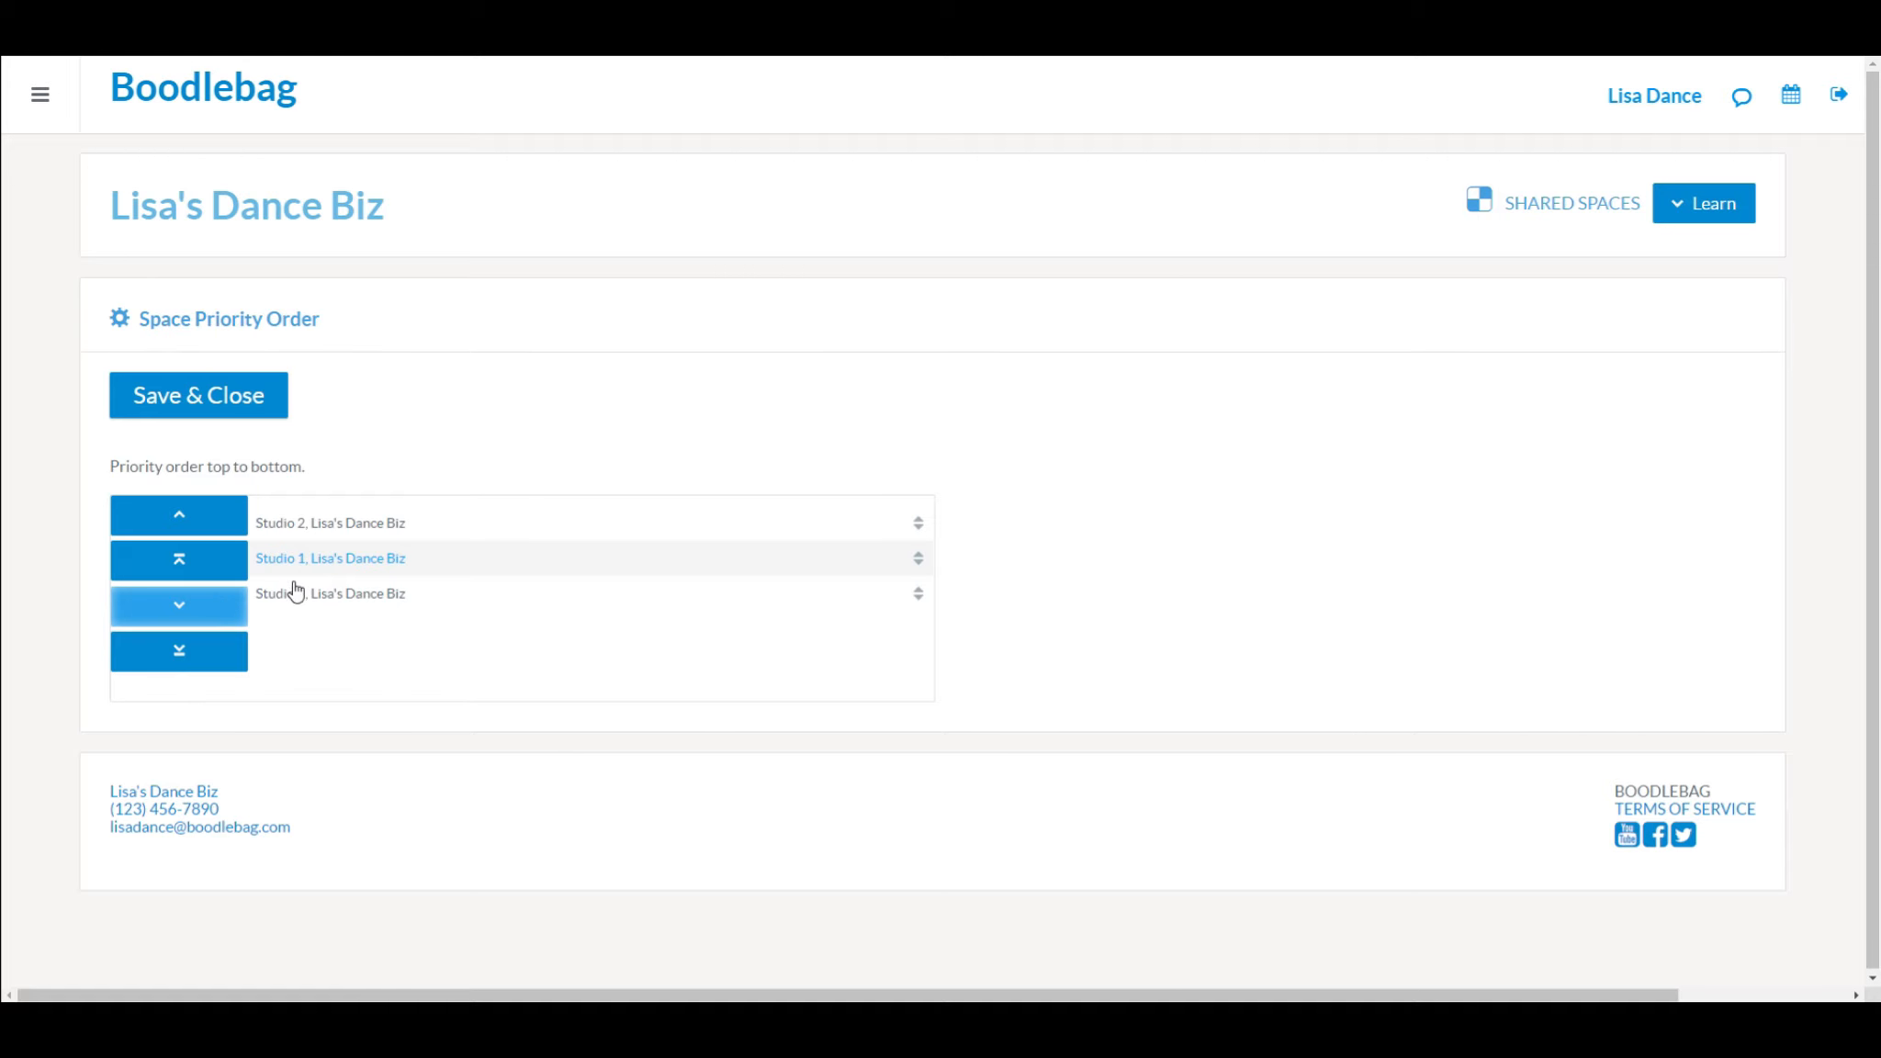
{"action": "left_click", "coordinate": [203, 520]}
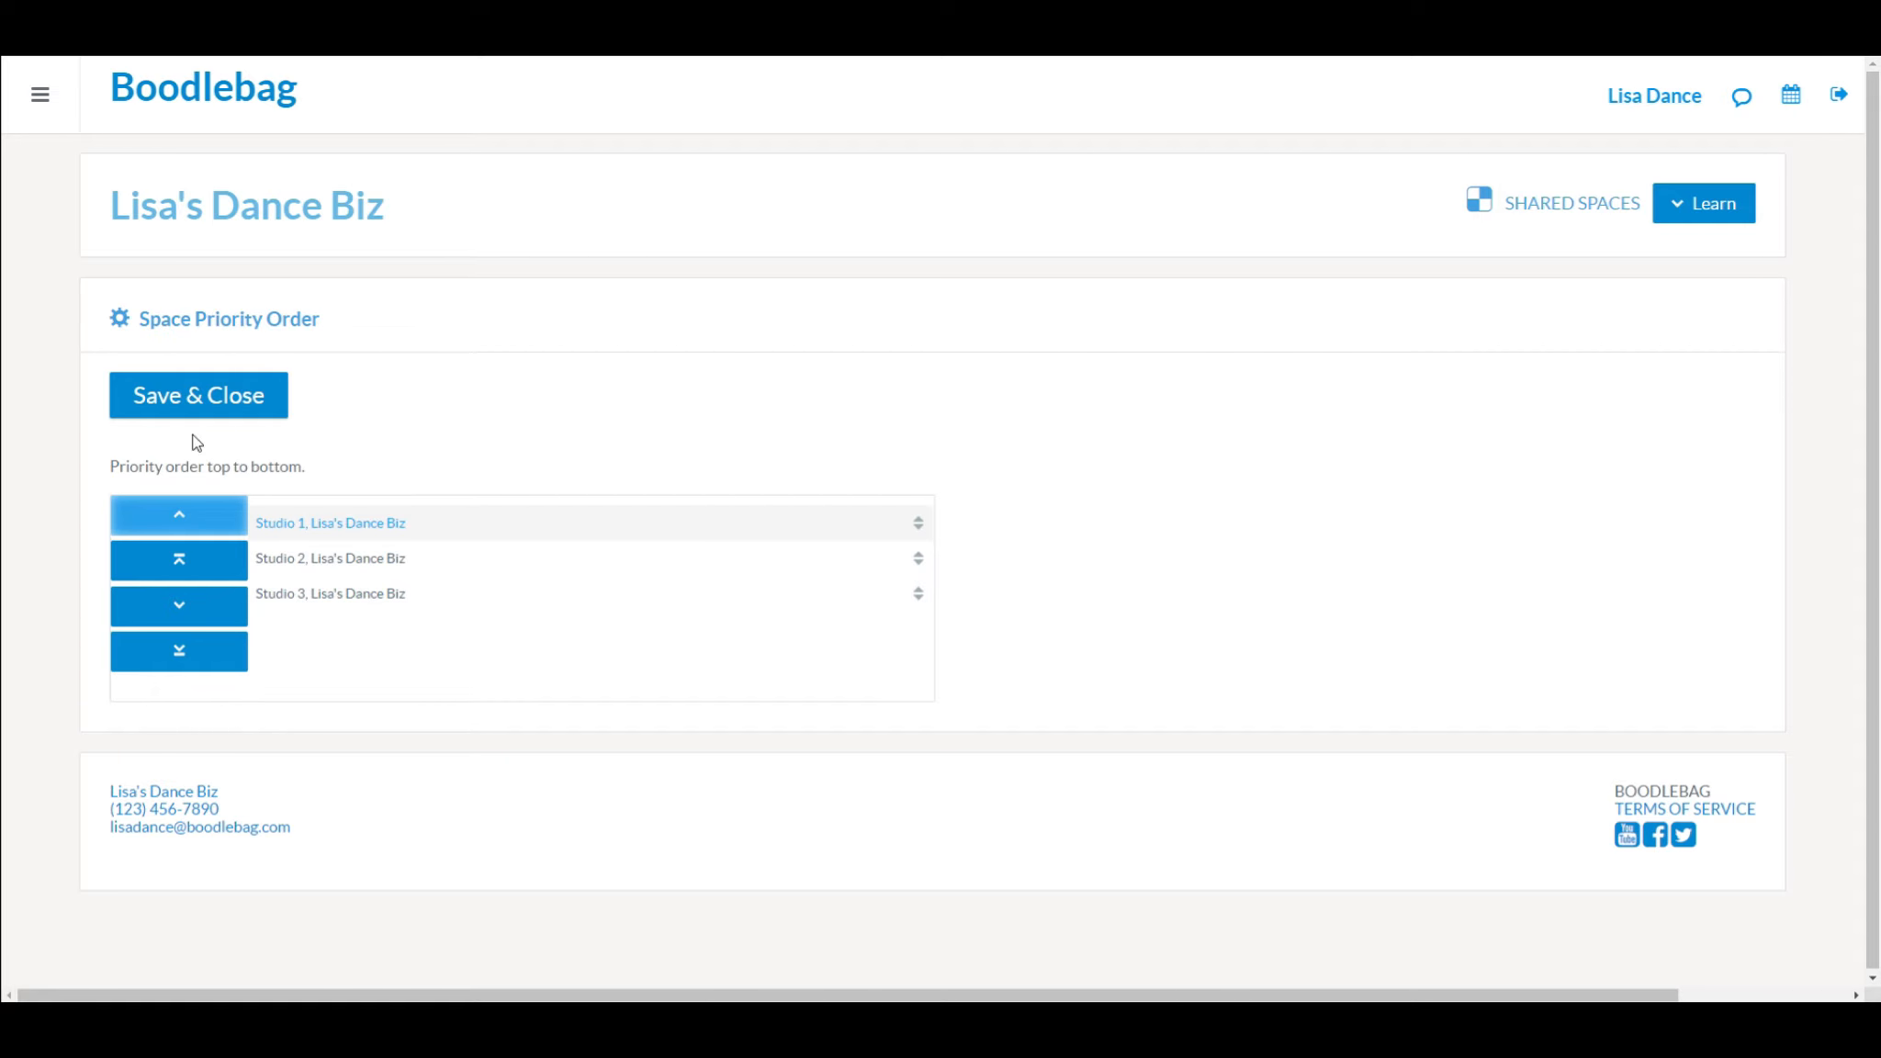
{"action": "left_click", "coordinate": [200, 399]}
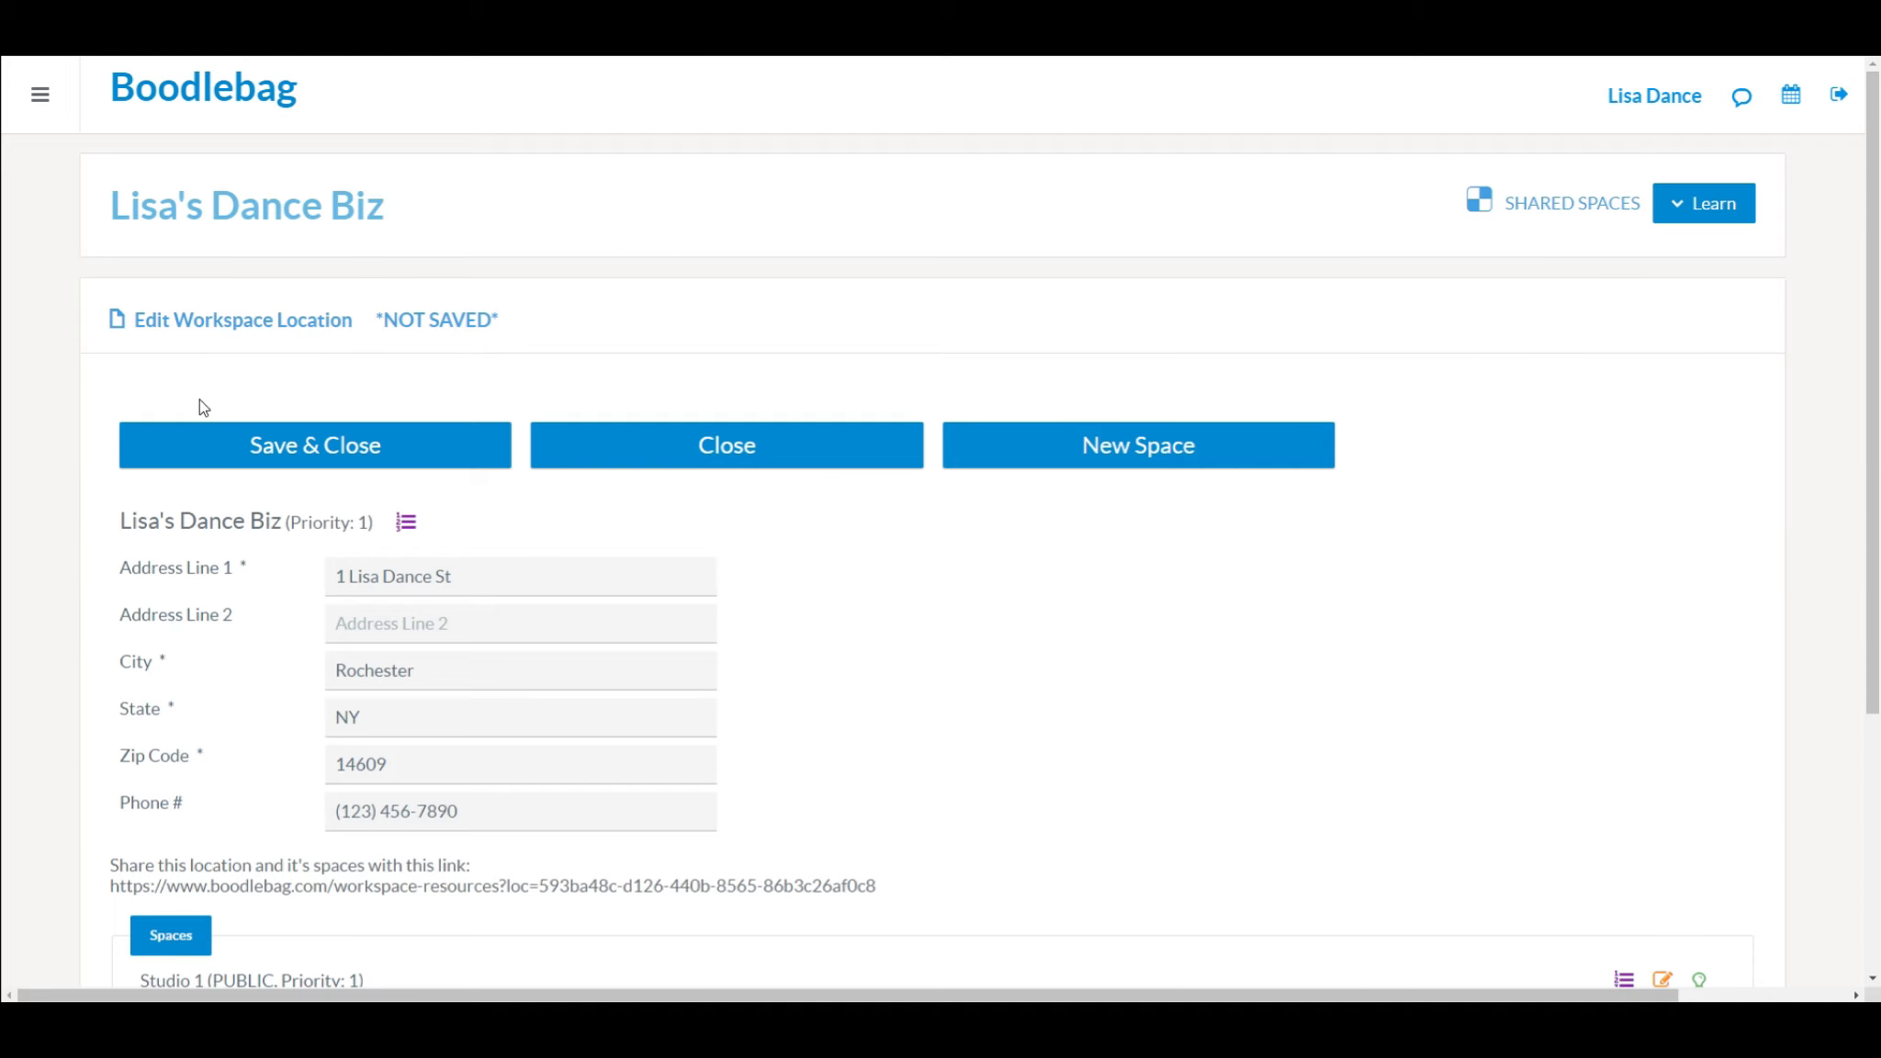
- Open the Studio 2 space for editing, accepting the billing rates, and view its settings
{"action": "scroll", "coordinate": [978, 751], "scroll_direction": "down", "scroll_amount": 4}
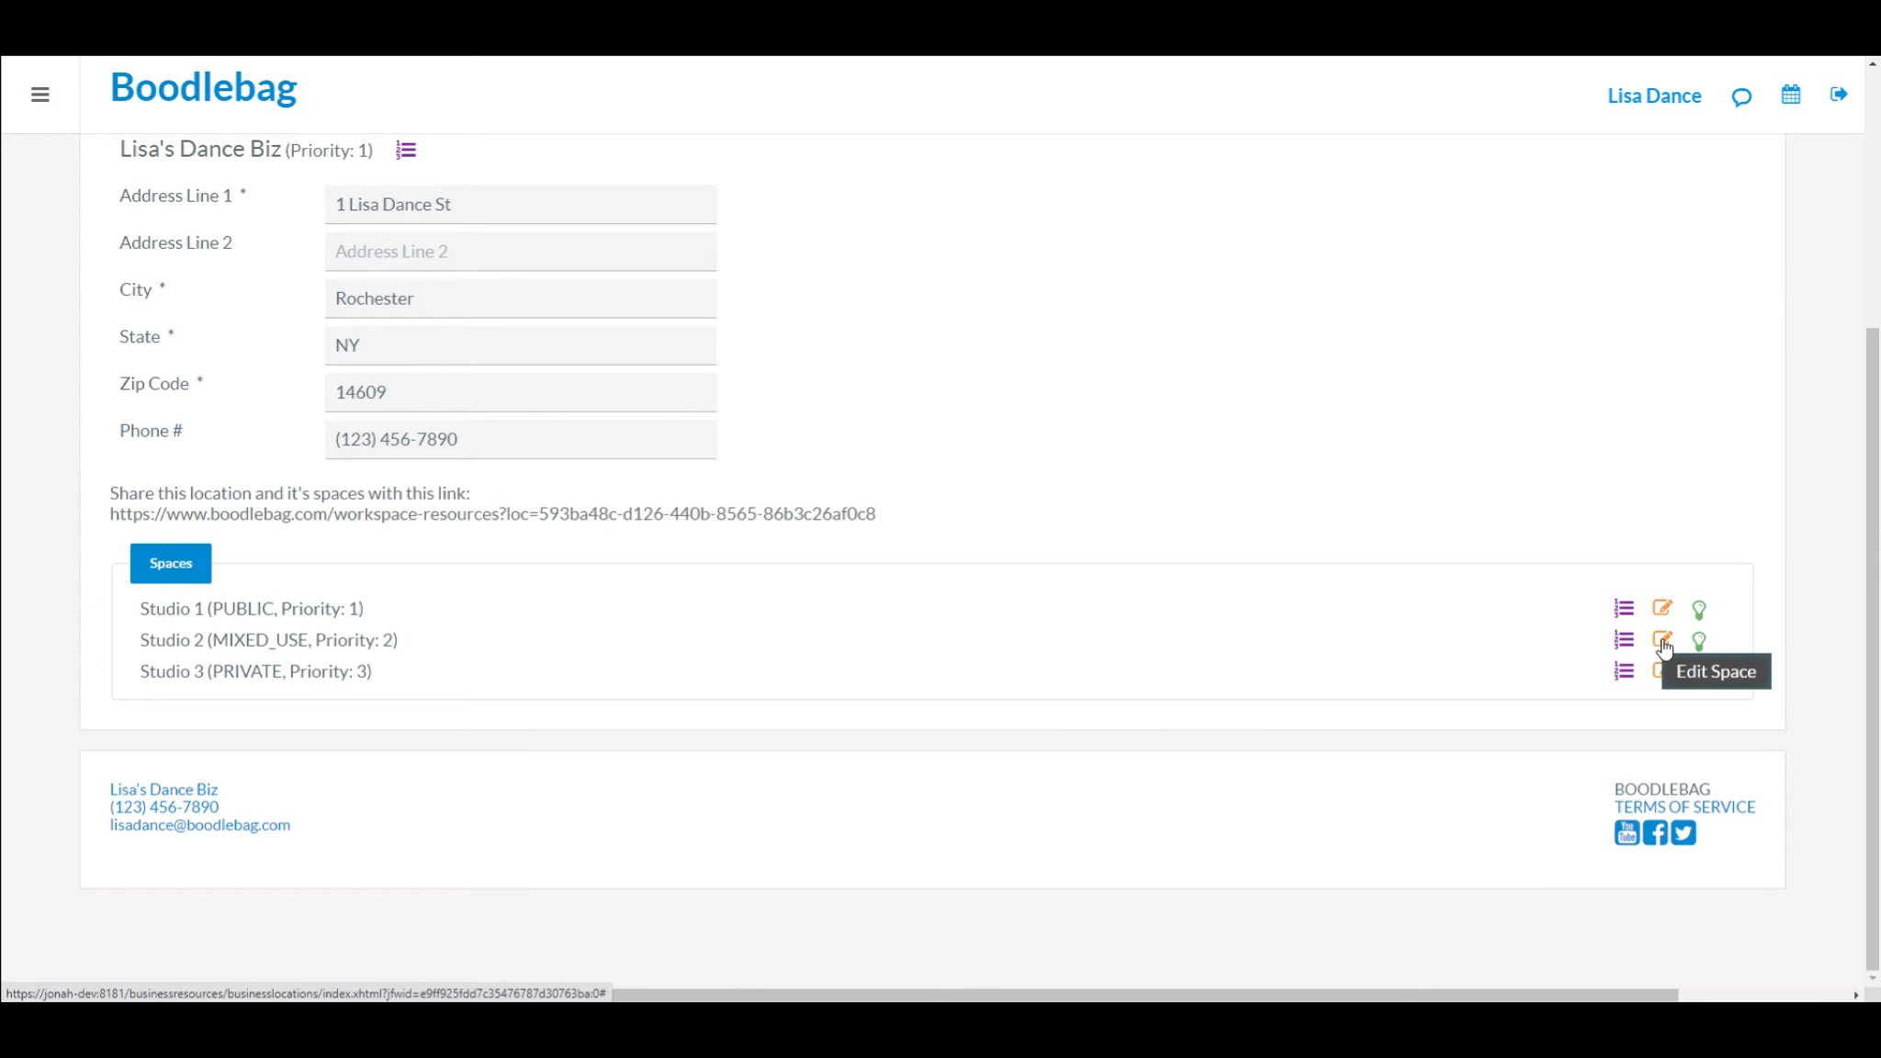
{"action": "left_click", "coordinate": [1664, 643]}
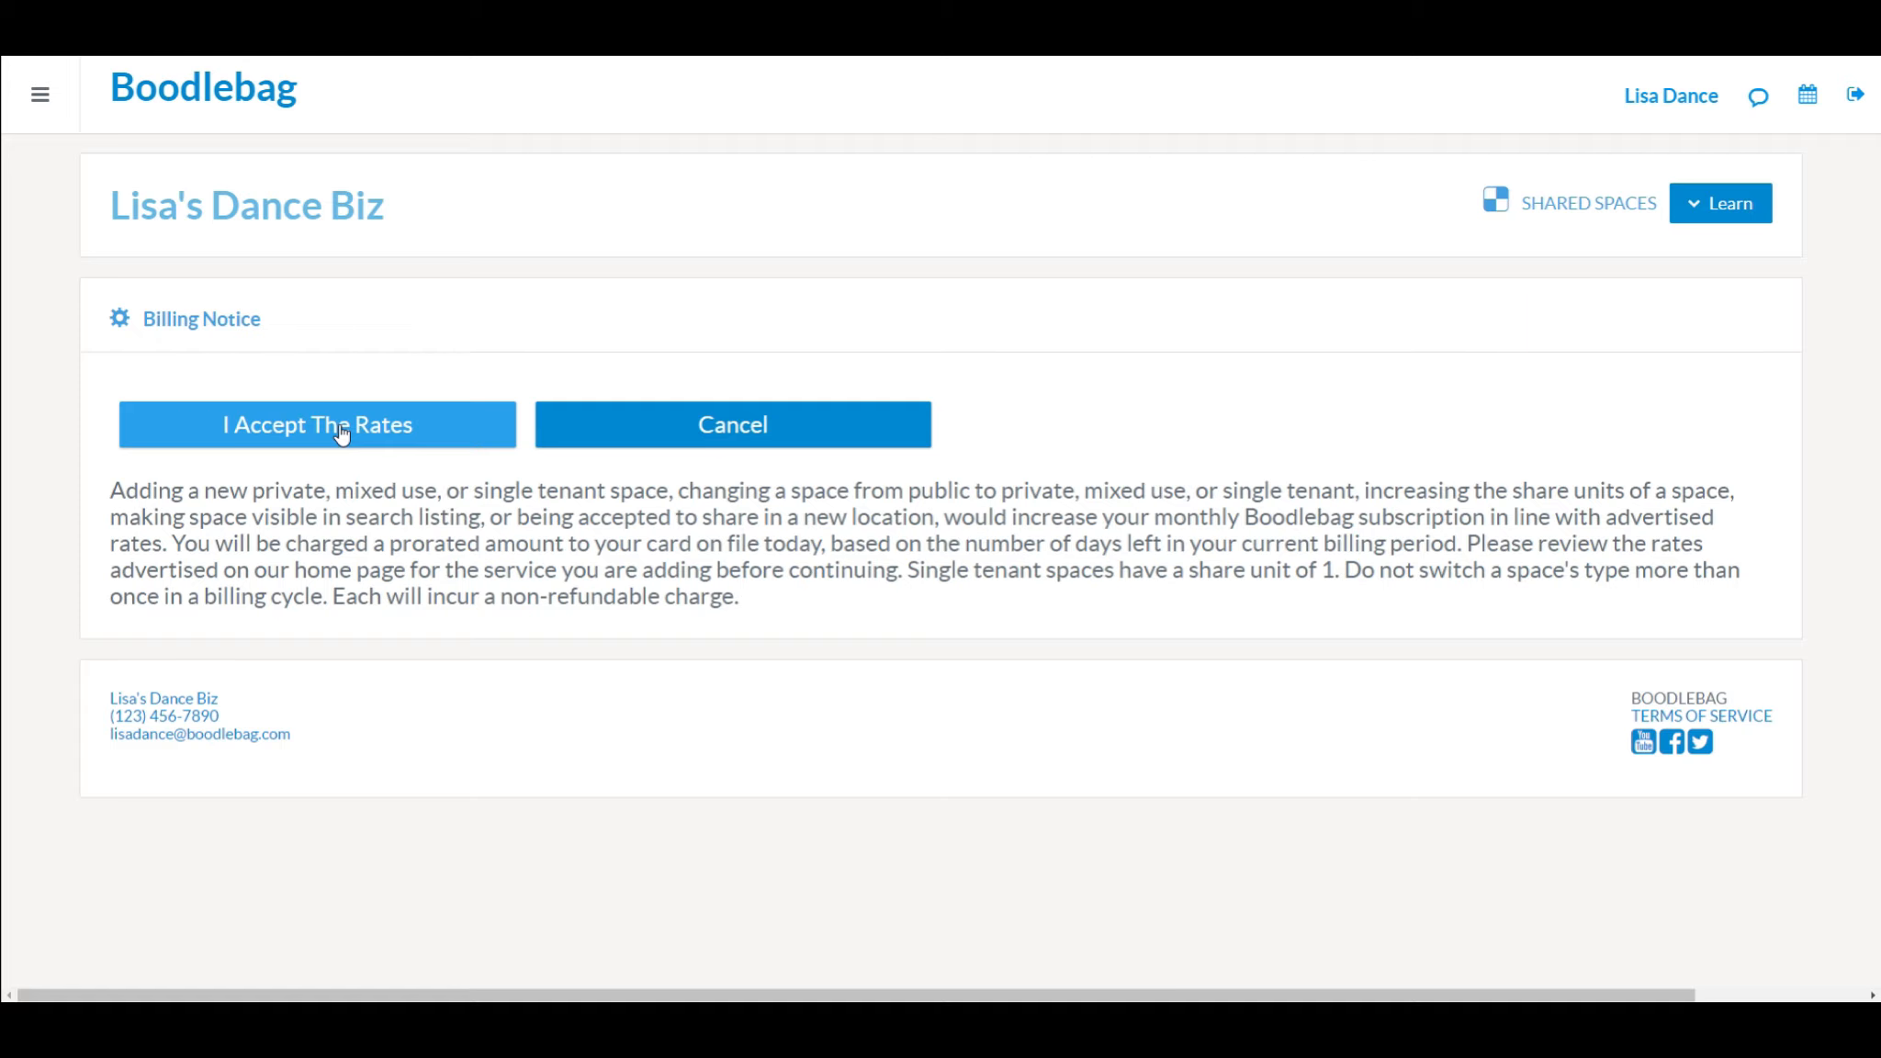
{"action": "left_click", "coordinate": [340, 428]}
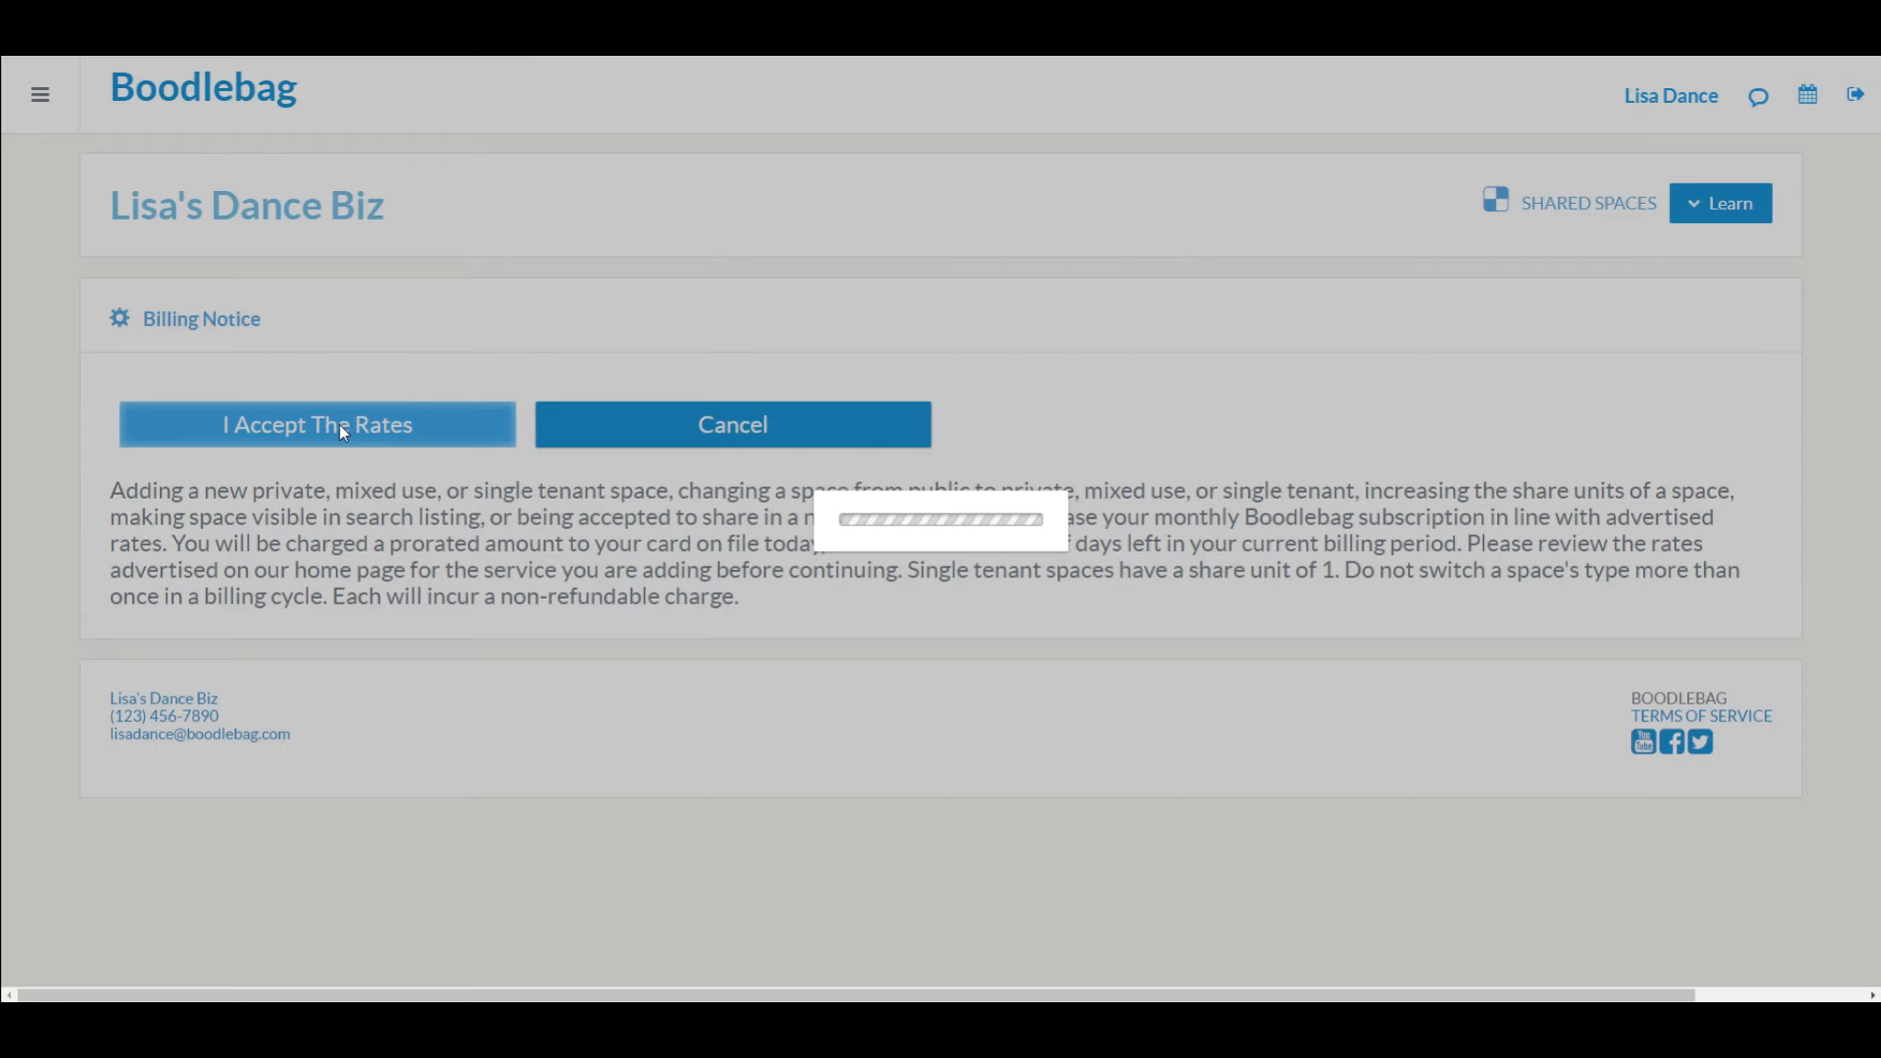
{"action": "scroll", "coordinate": [1179, 660], "scroll_direction": "down", "scroll_amount": 3}
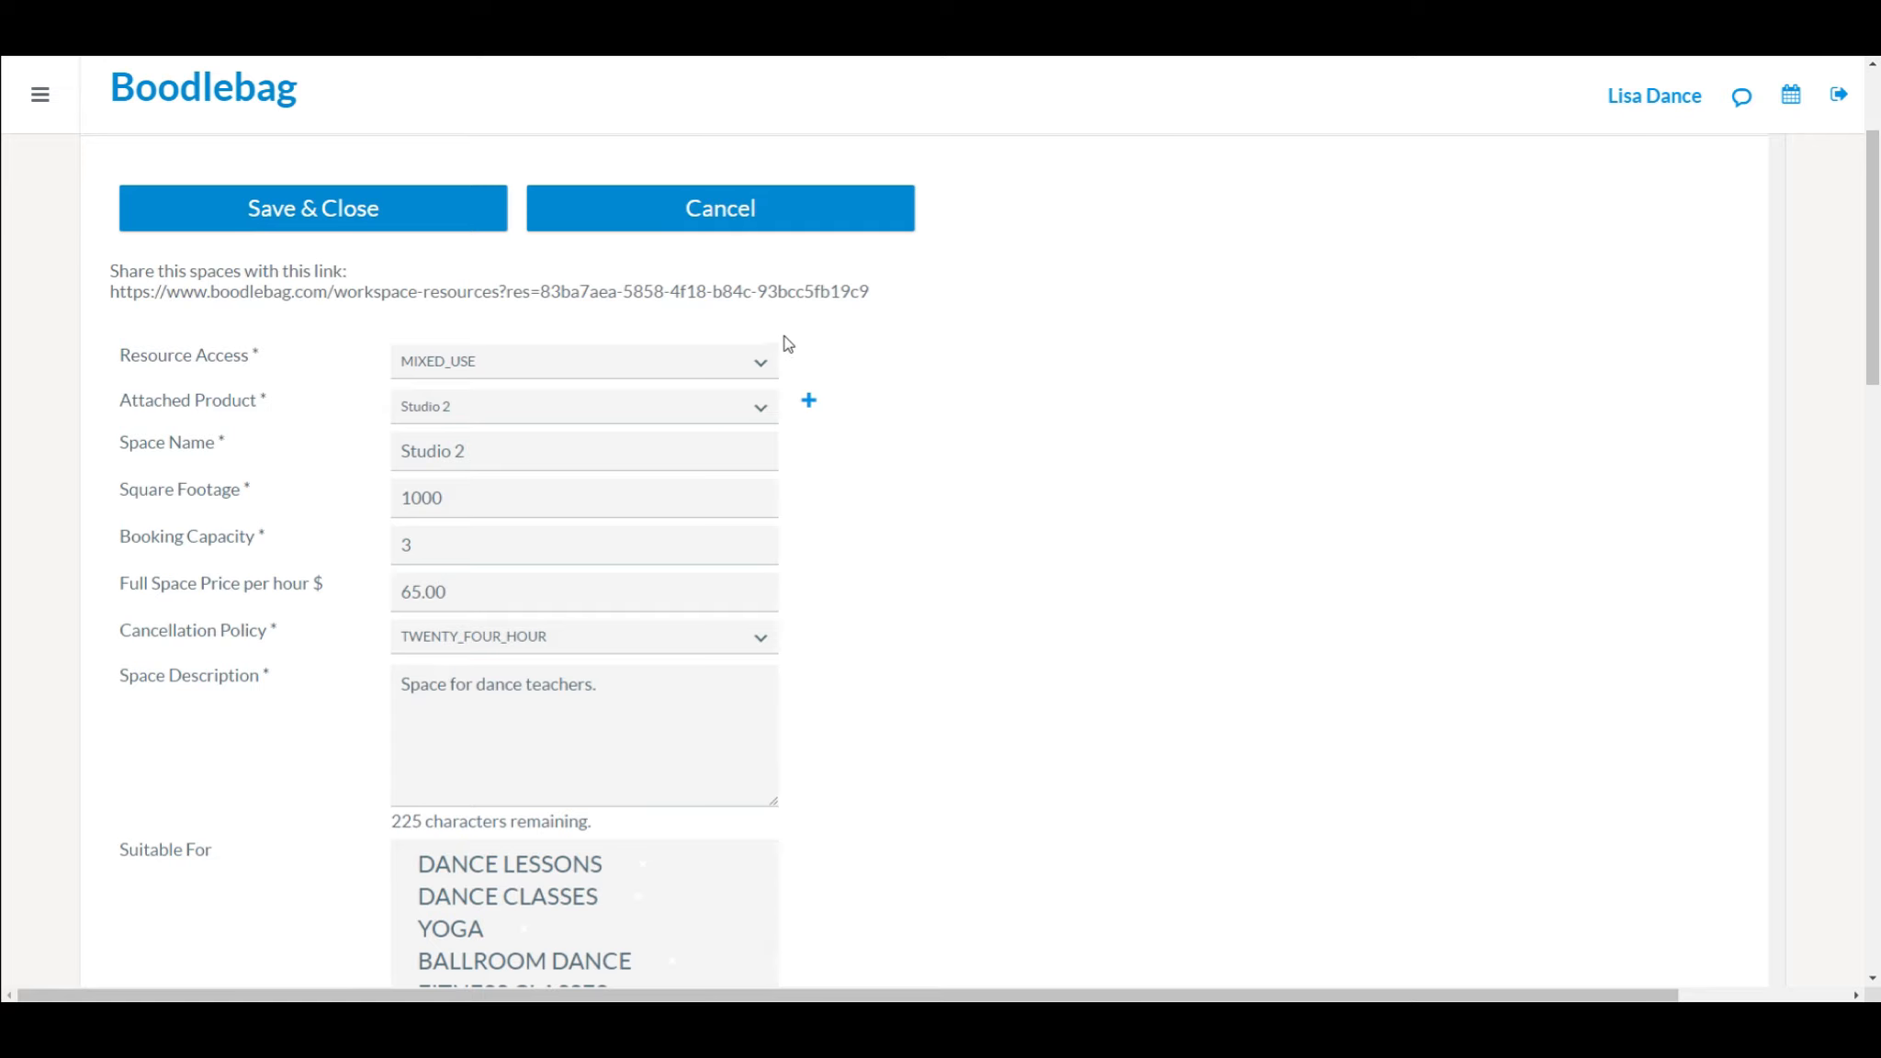
- Review the Studio 2 resource access options, attached product, space name, square footage, booking capacity and full space hourly price
{"action": "left_click", "coordinate": [760, 368]}
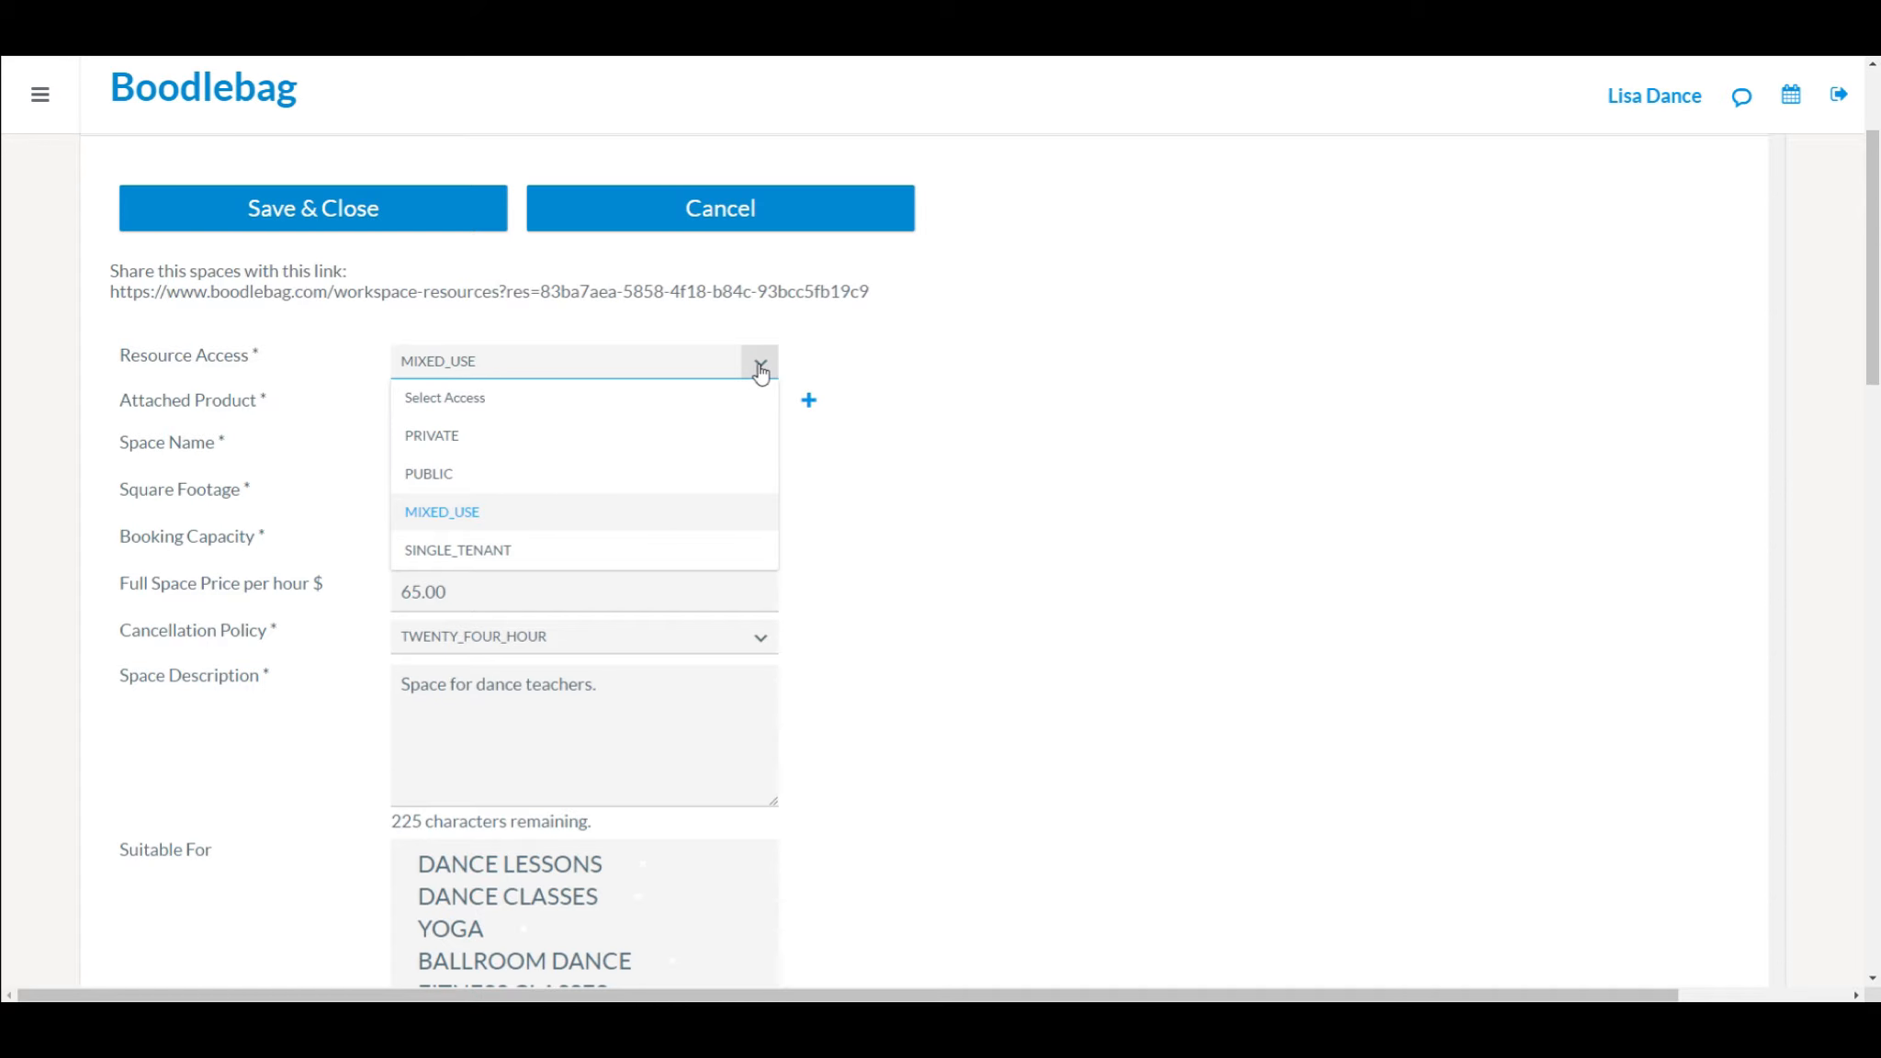
{"action": "left_click", "coordinate": [893, 371]}
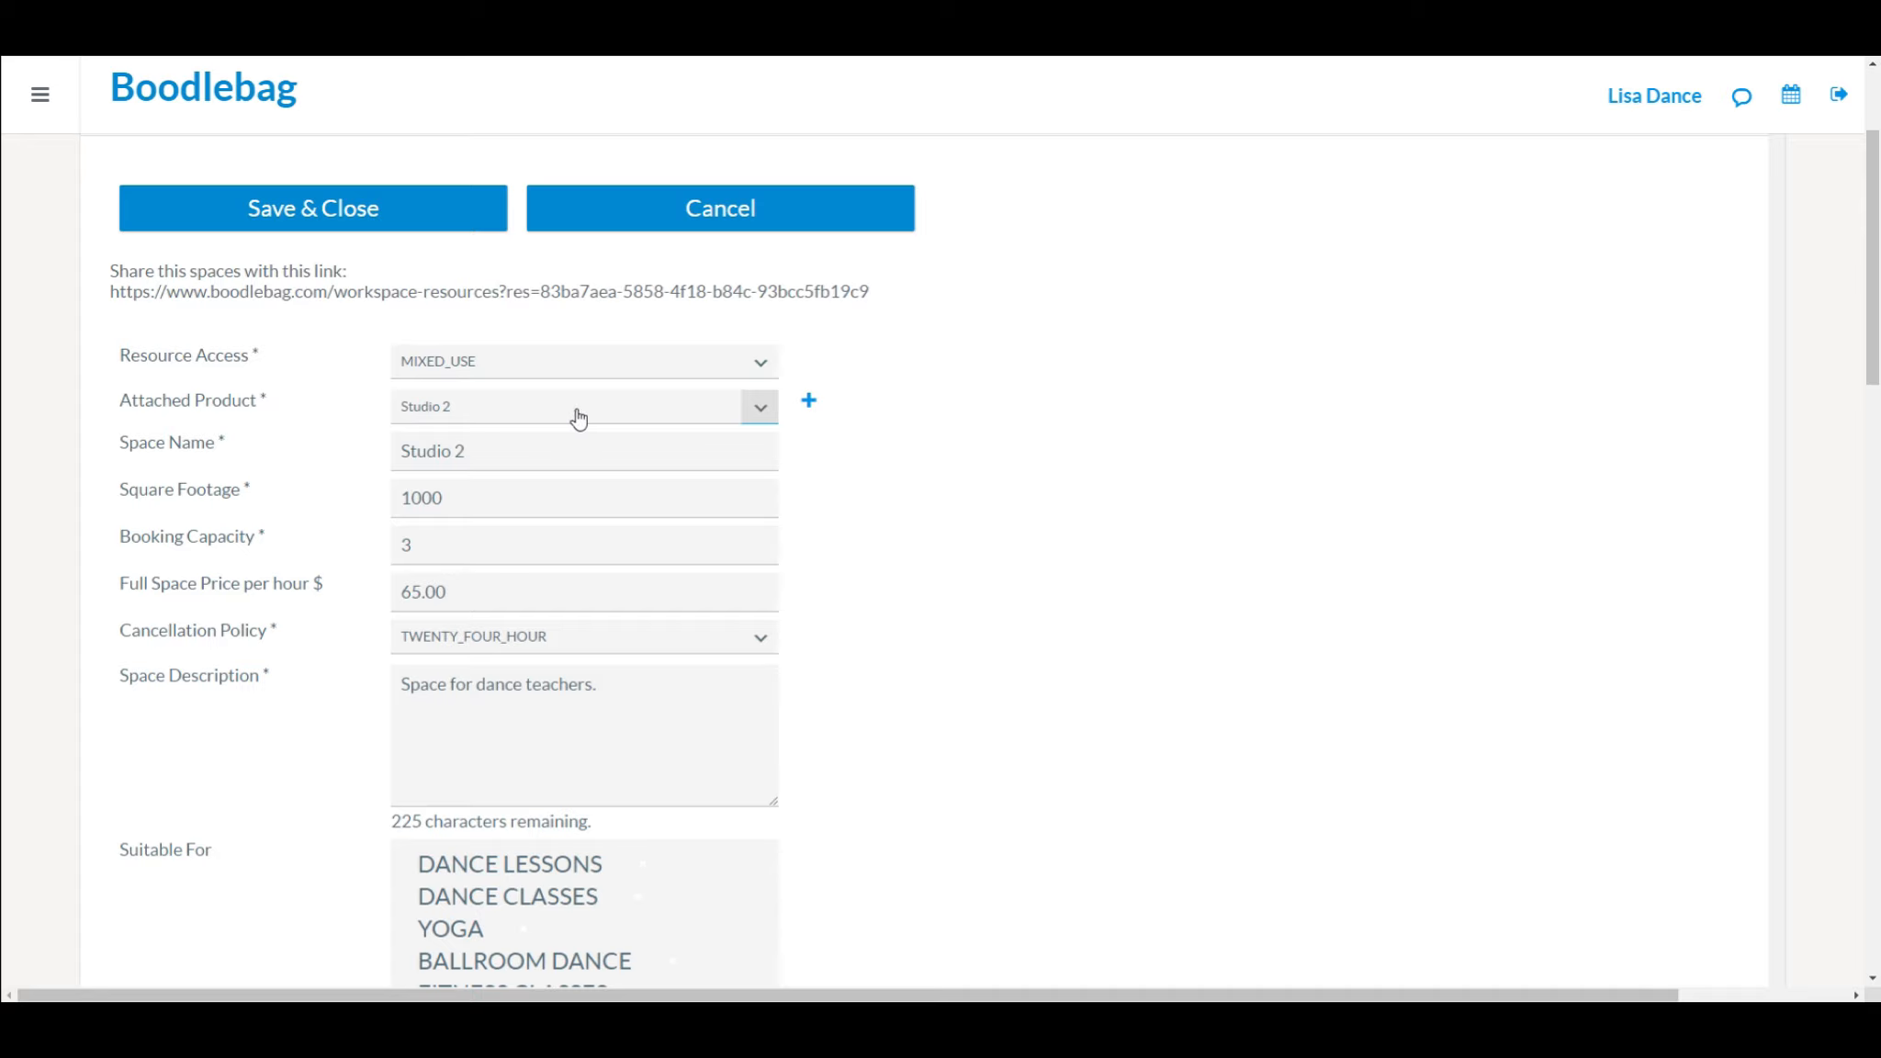
{"action": "left_click", "coordinate": [658, 484]}
{"action": "left_click", "coordinate": [573, 453]}
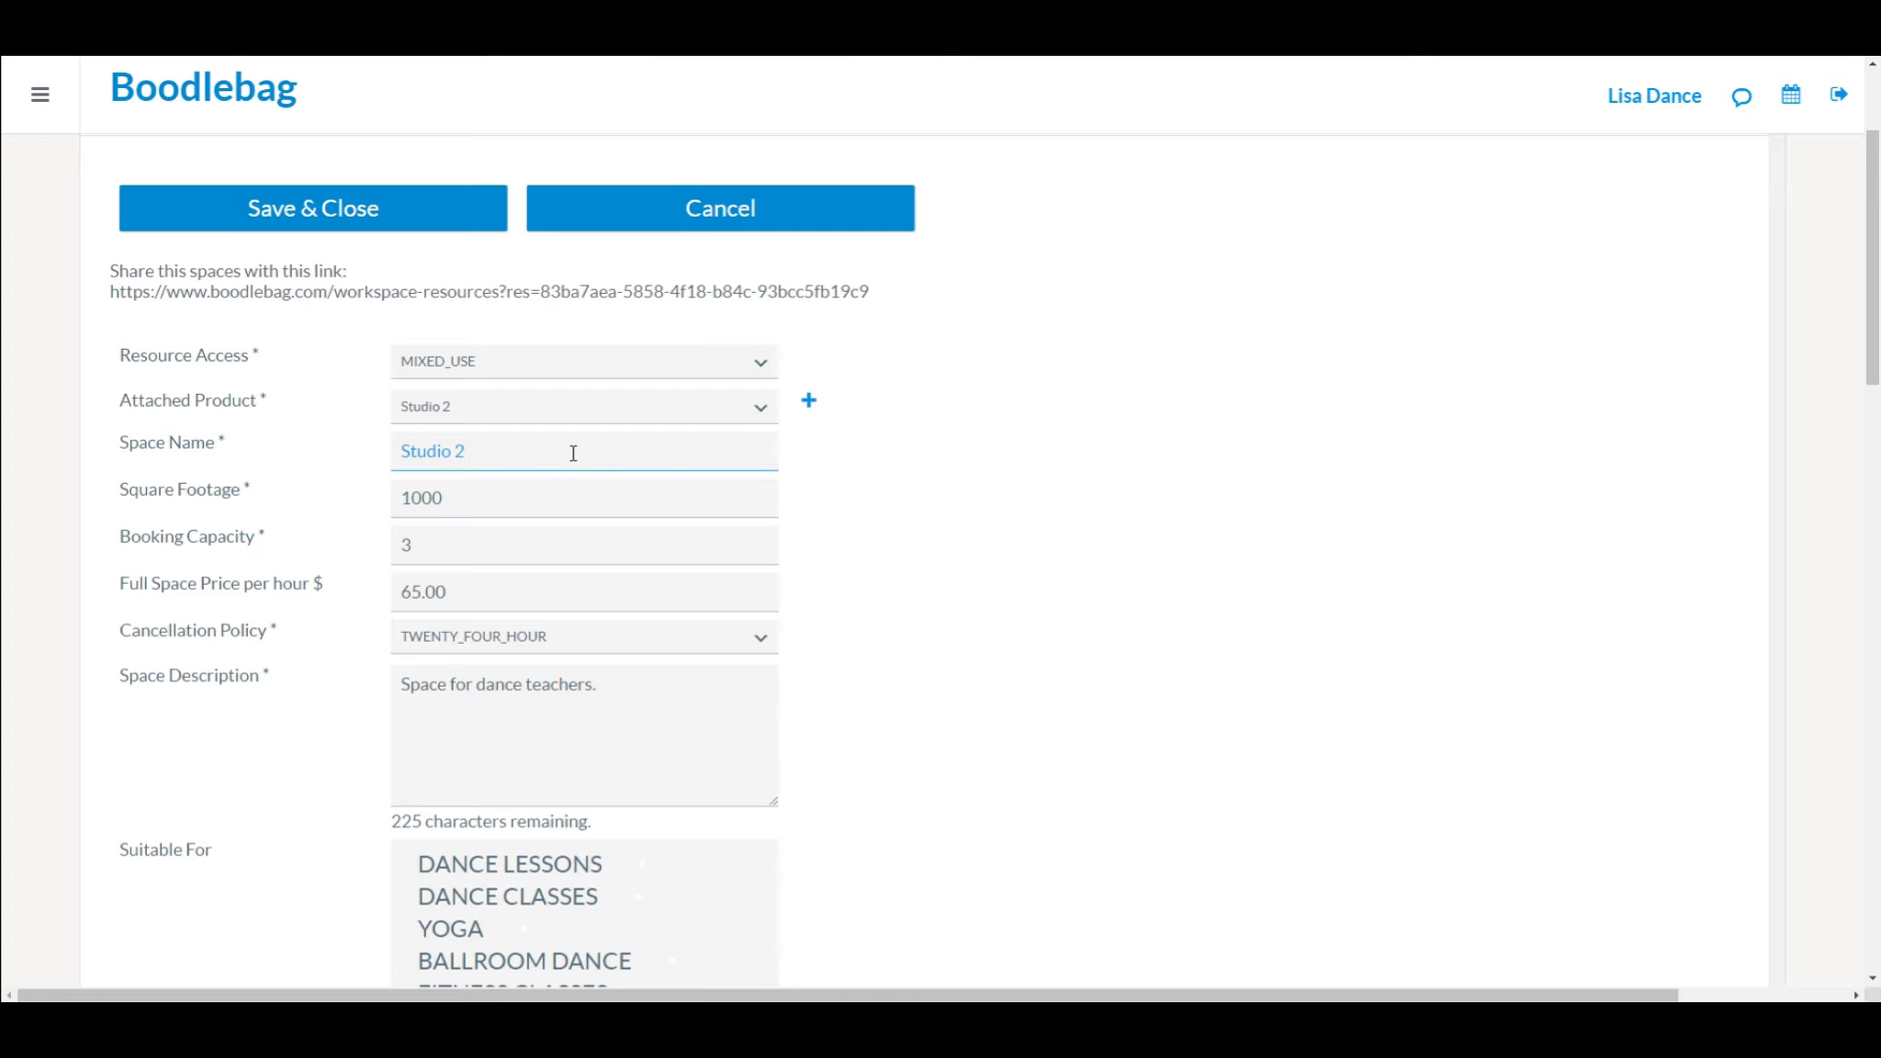
{"action": "left_click", "coordinate": [511, 504]}
{"action": "left_click", "coordinate": [511, 505]}
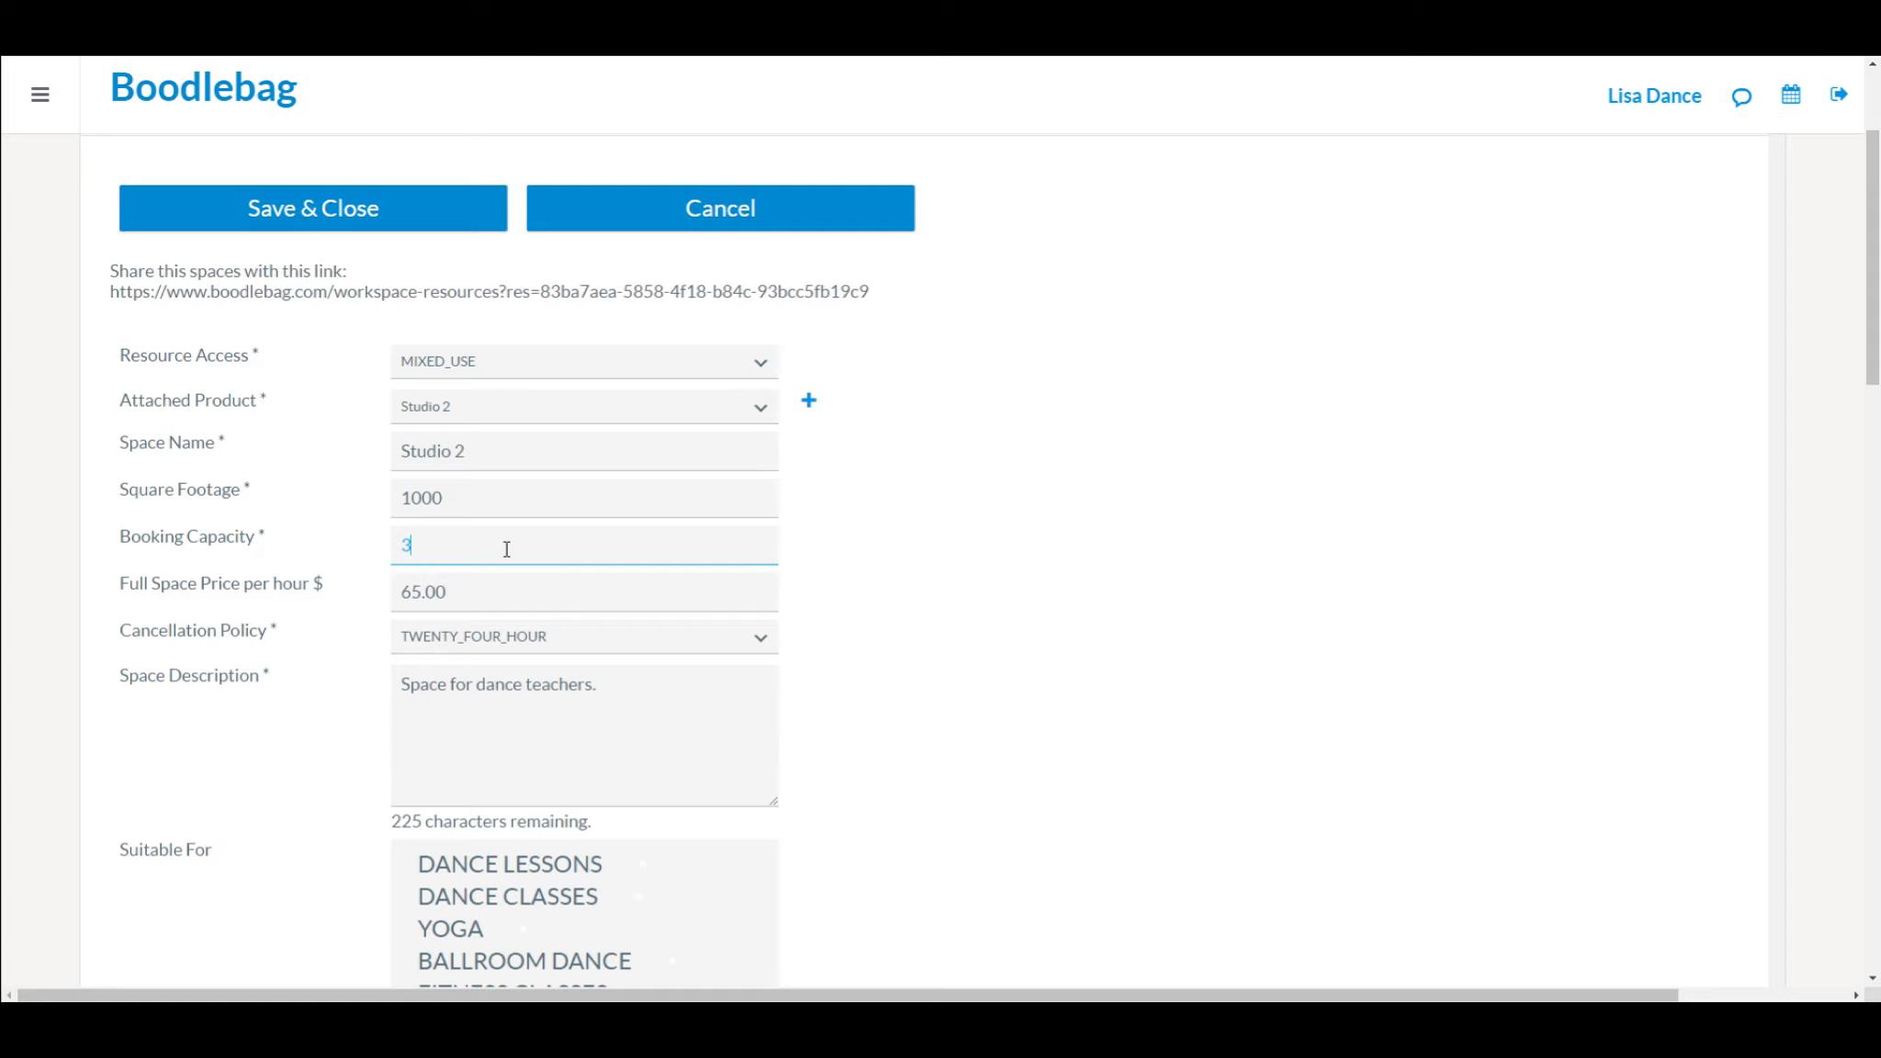
{"action": "left_click", "coordinate": [521, 588]}
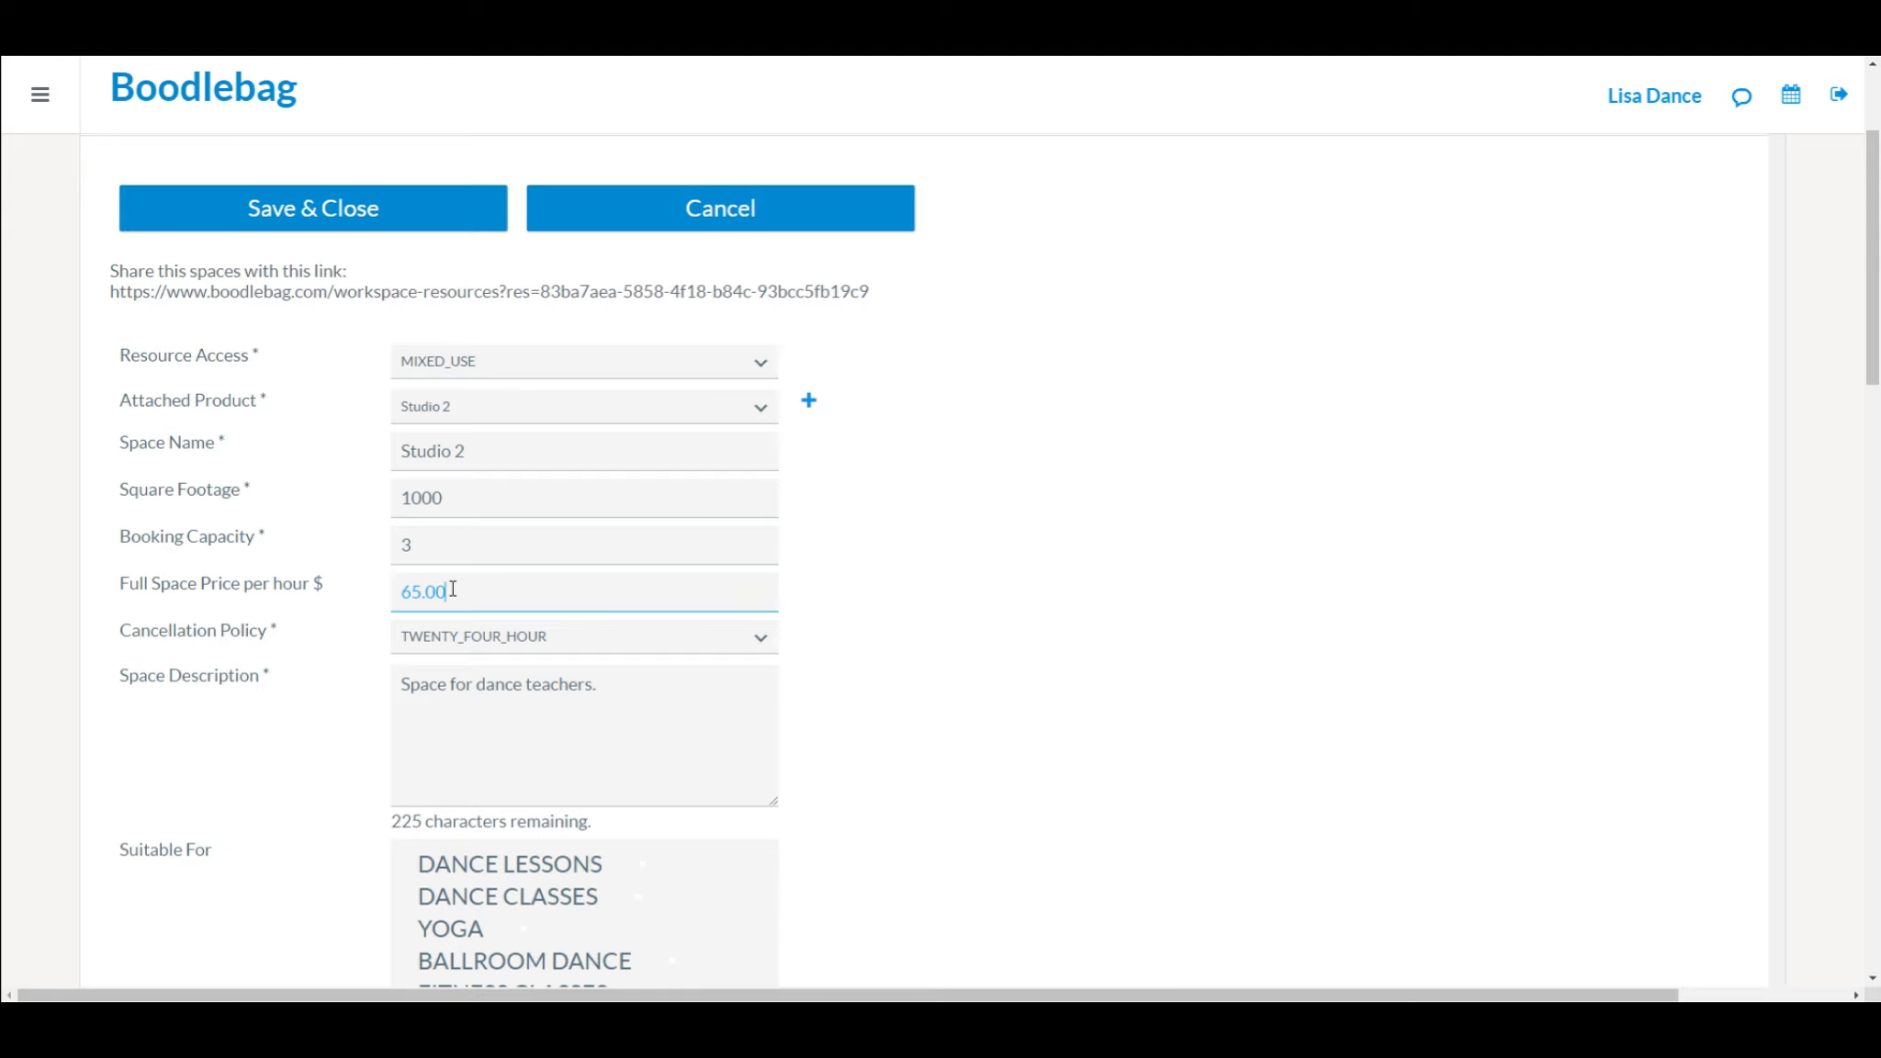
{"action": "double_click", "coordinate": [430, 543]}
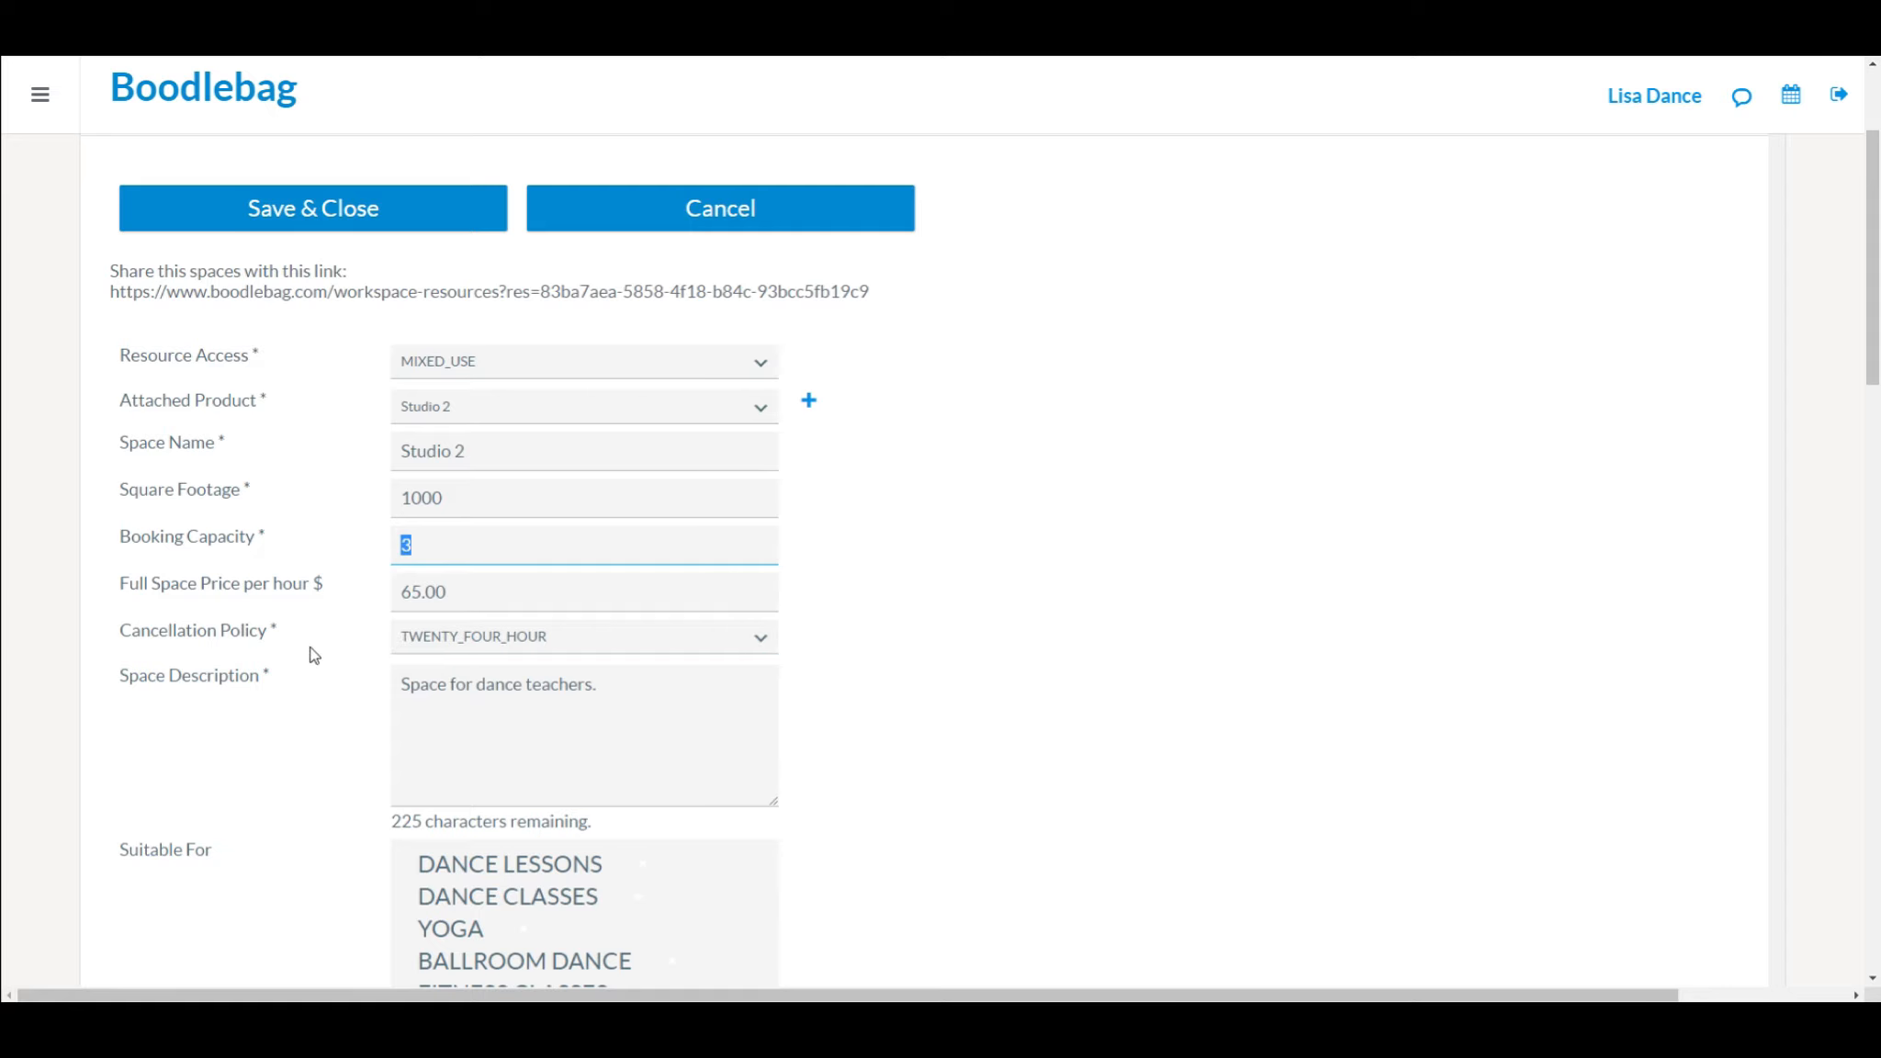
- Check the available cancellation policies and the space description of Studio 2
{"action": "left_click", "coordinate": [760, 640]}
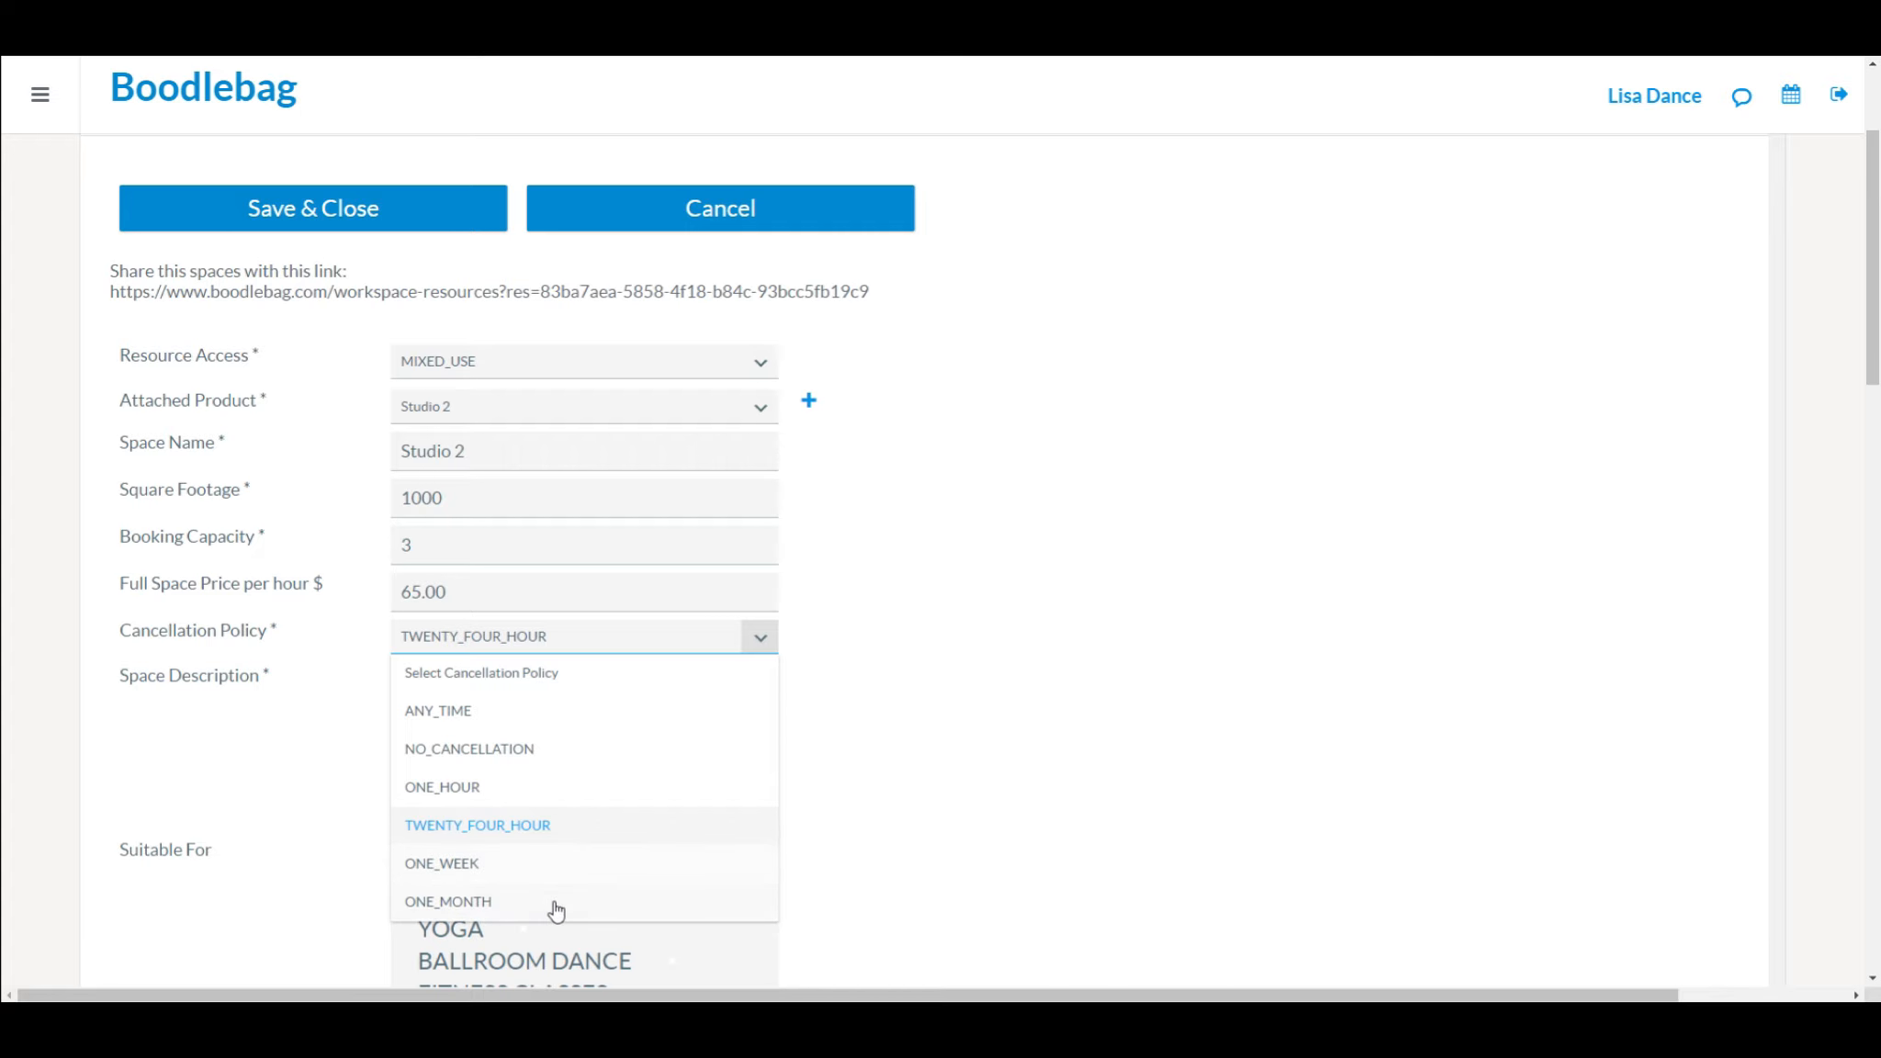
{"action": "left_click", "coordinate": [832, 704]}
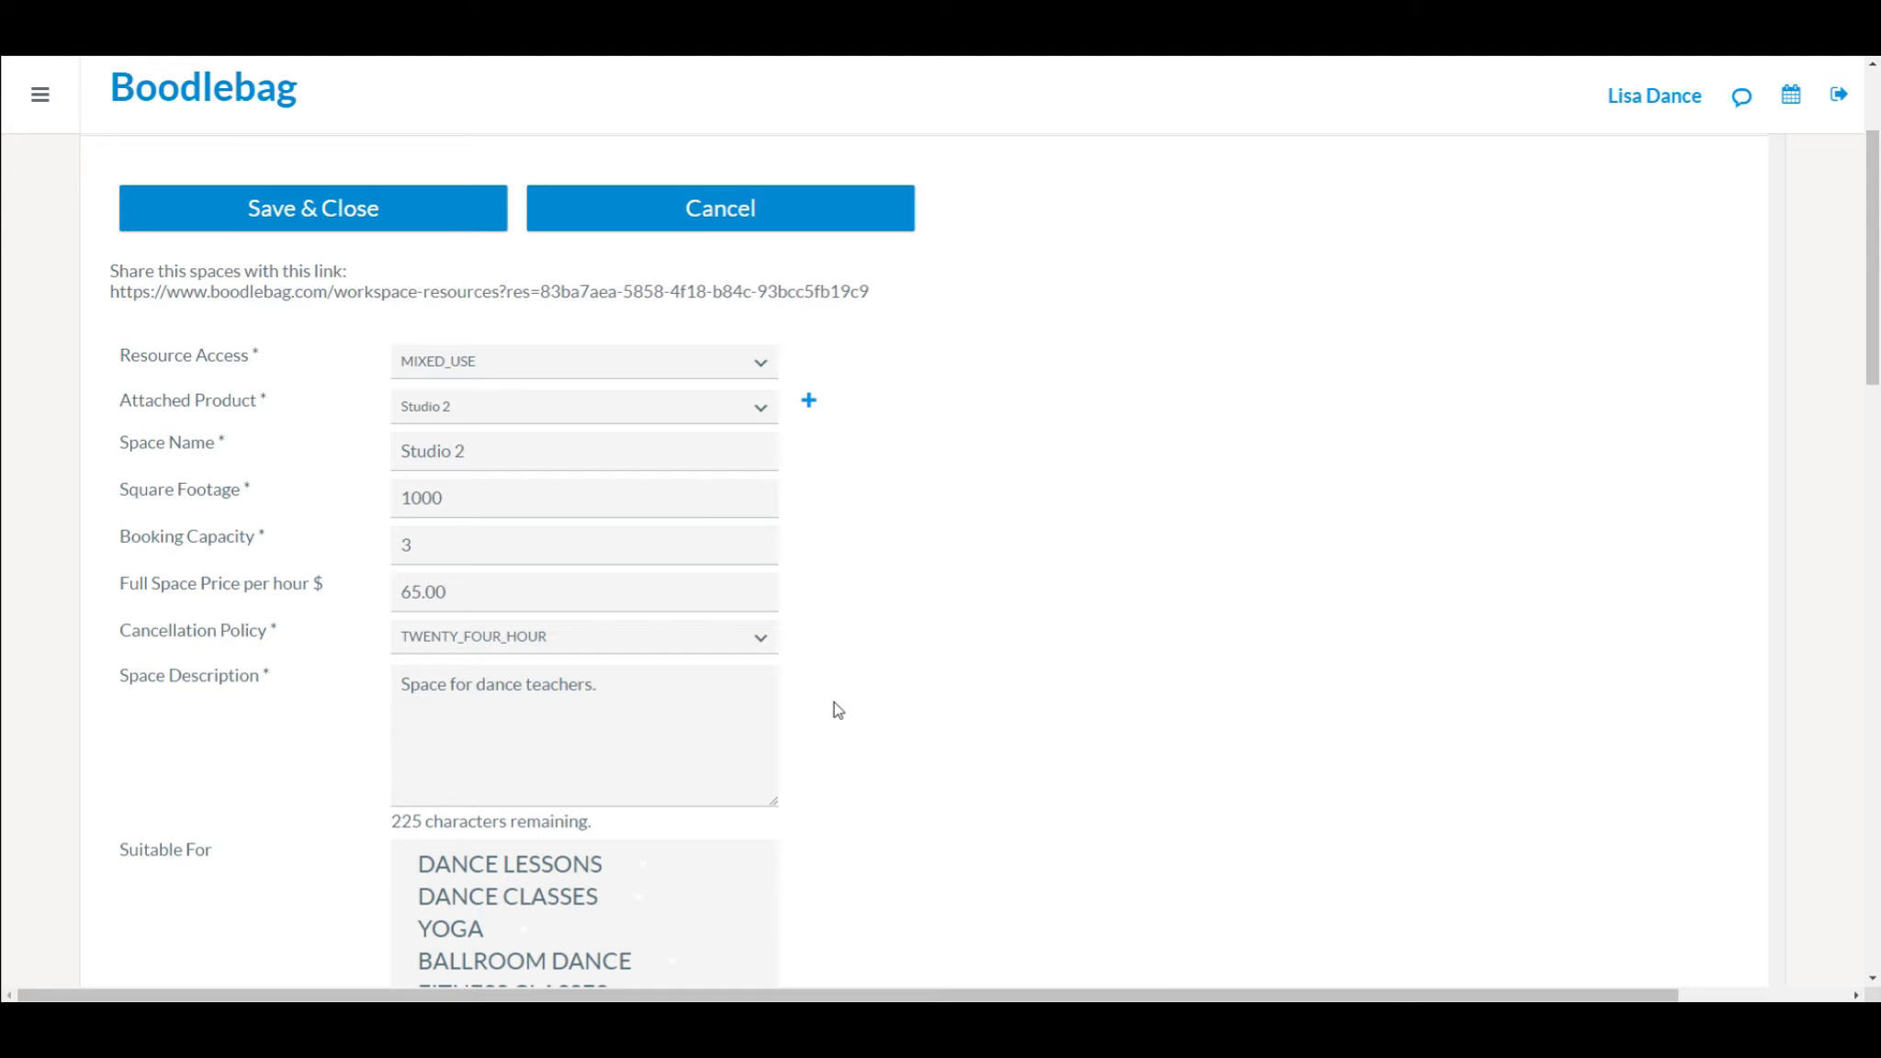
{"action": "left_click", "coordinate": [643, 723]}
- Remove the DANCE LESSONS entry from the Suitable For tags, and add the tags Dance and Dance Lessons
{"action": "scroll", "coordinate": [289, 744], "scroll_direction": "down", "scroll_amount": 3}
{"action": "scroll", "coordinate": [288, 743], "scroll_direction": "down", "scroll_amount": 1}
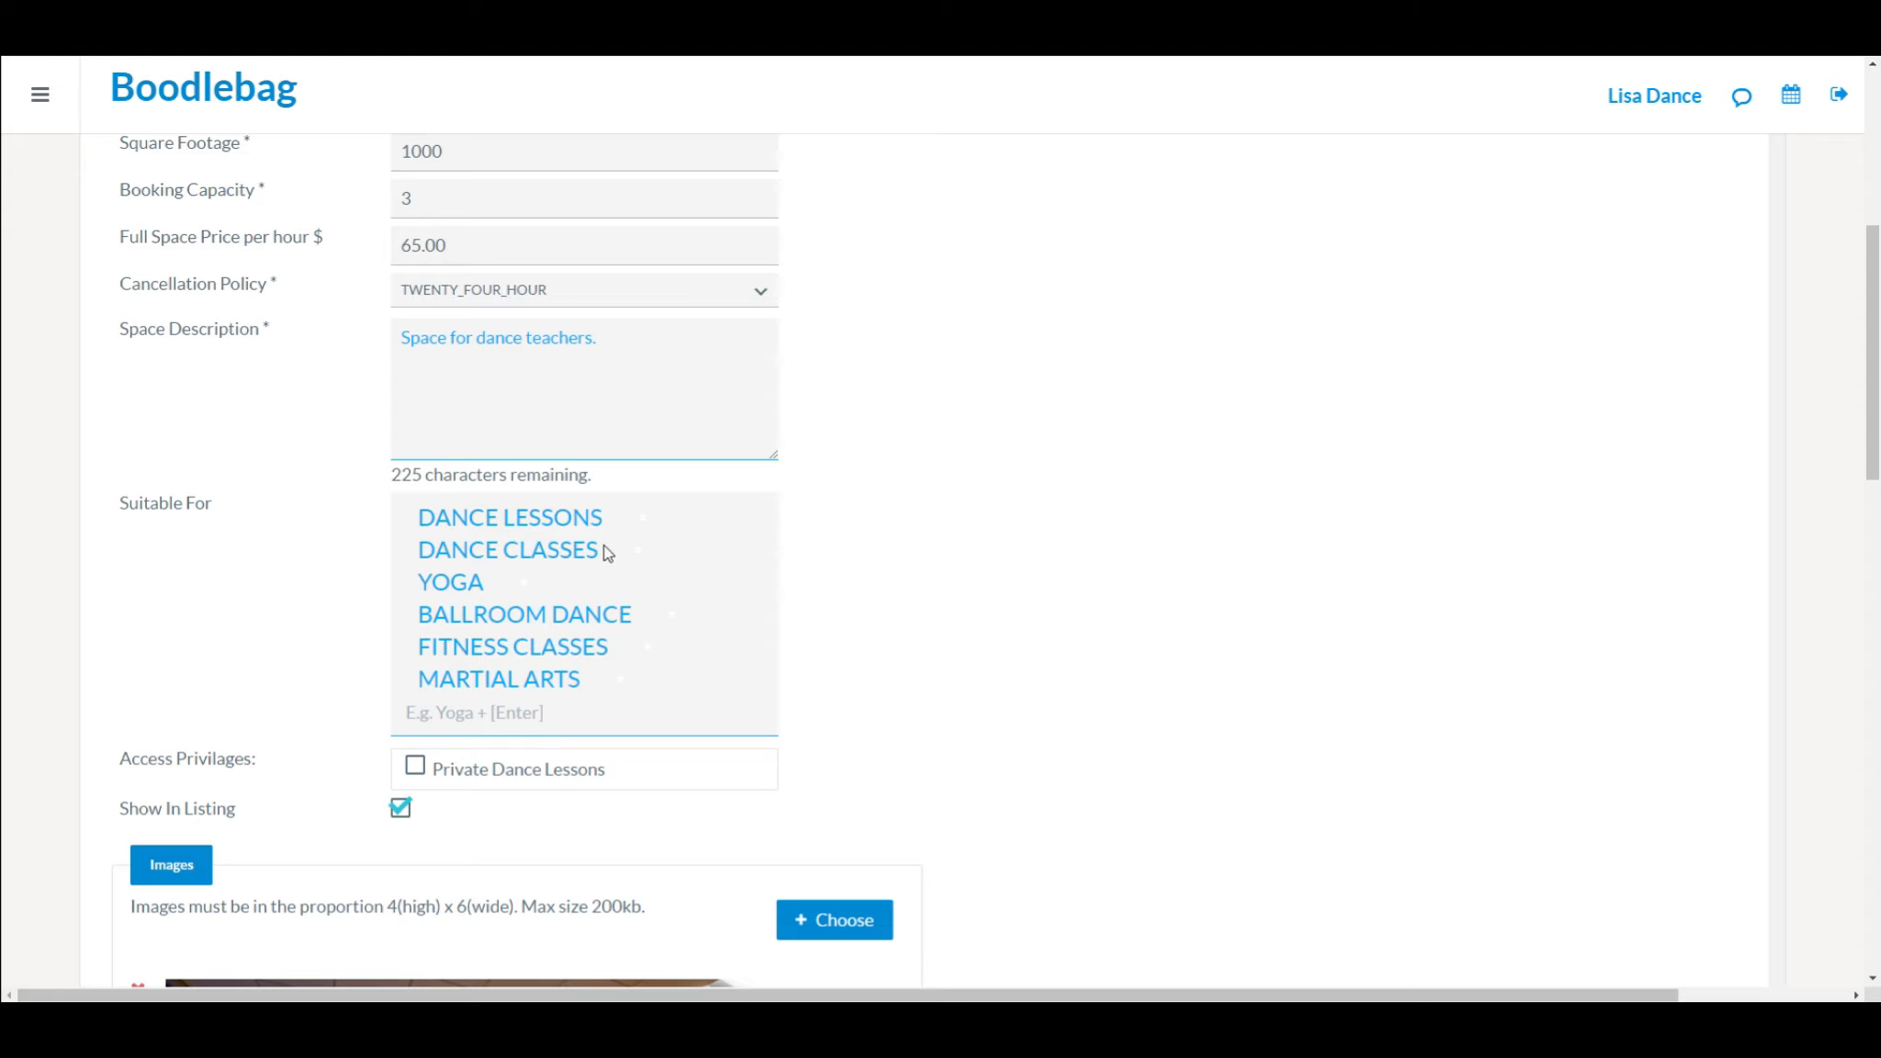
{"action": "left_click", "coordinate": [647, 524]}
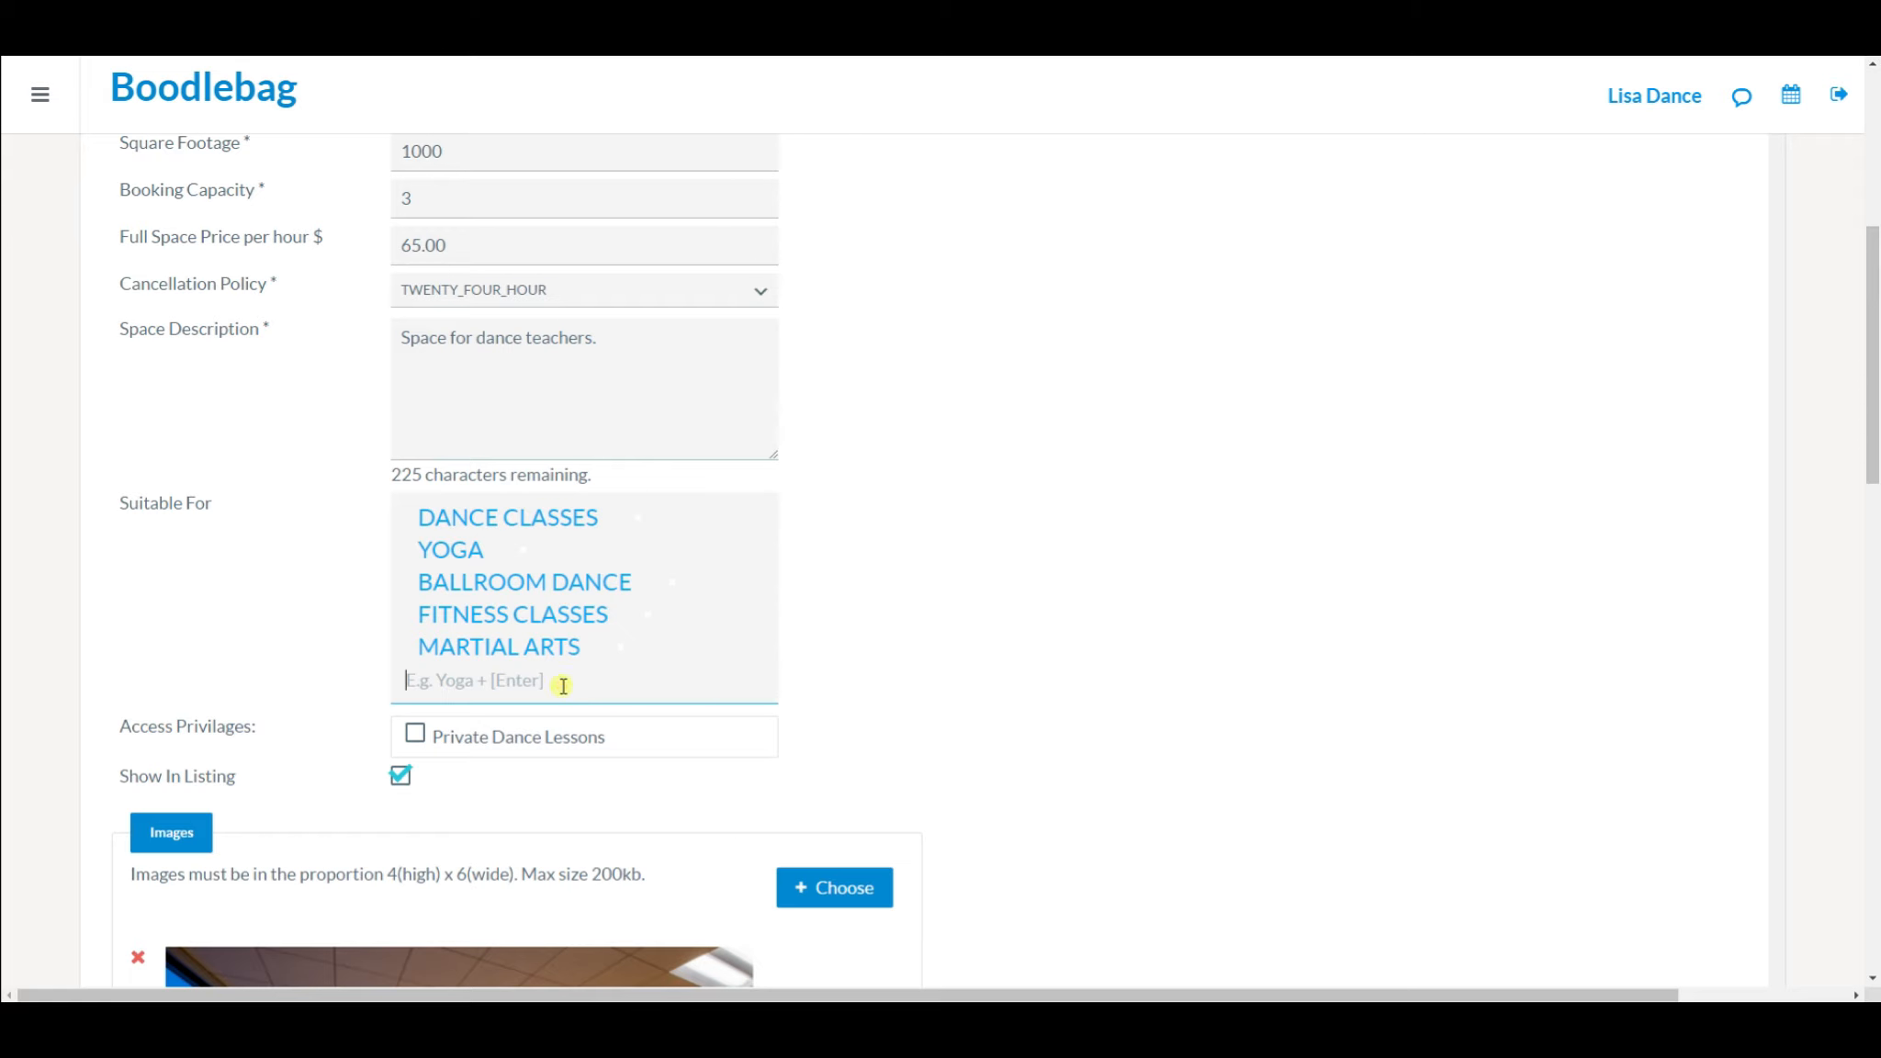
{"action": "type", "text": "Dance"}
{"action": "key", "text": "Return"}
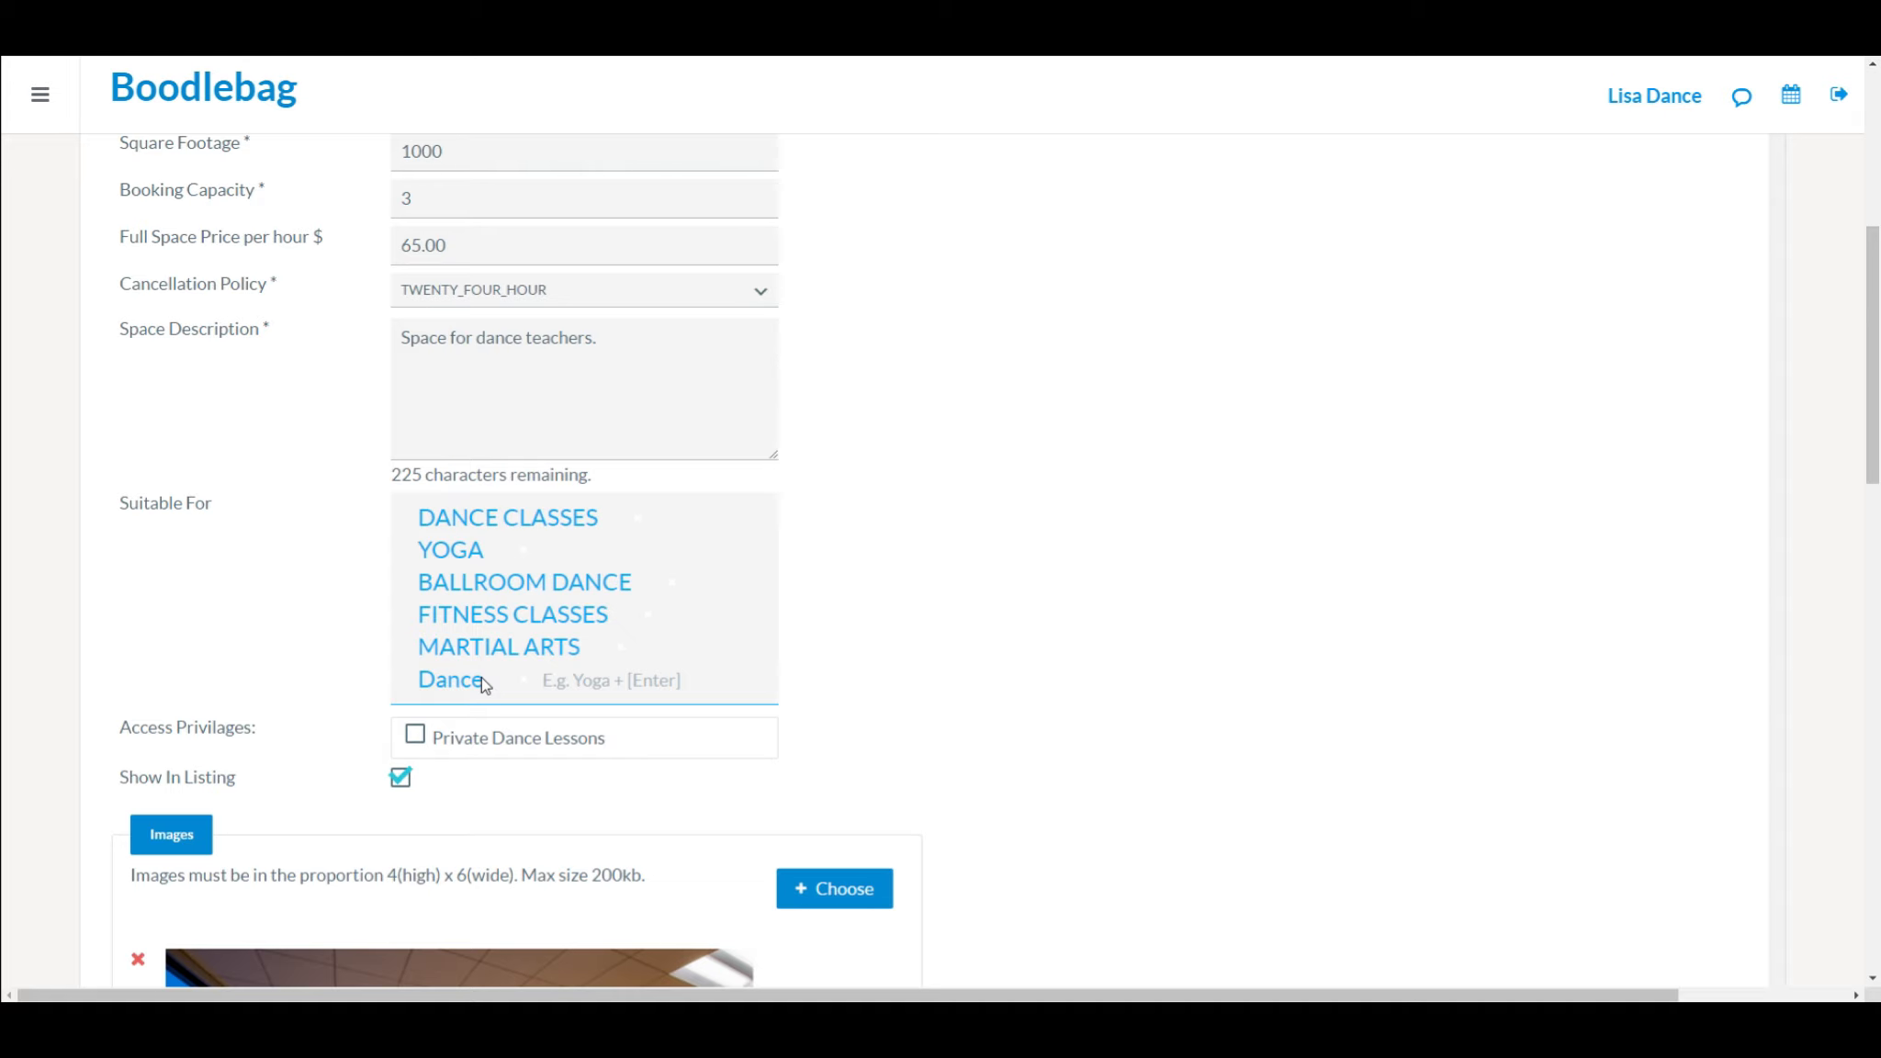
{"action": "type", "text": "Dance Lessons"}
{"action": "key", "text": "Return"}
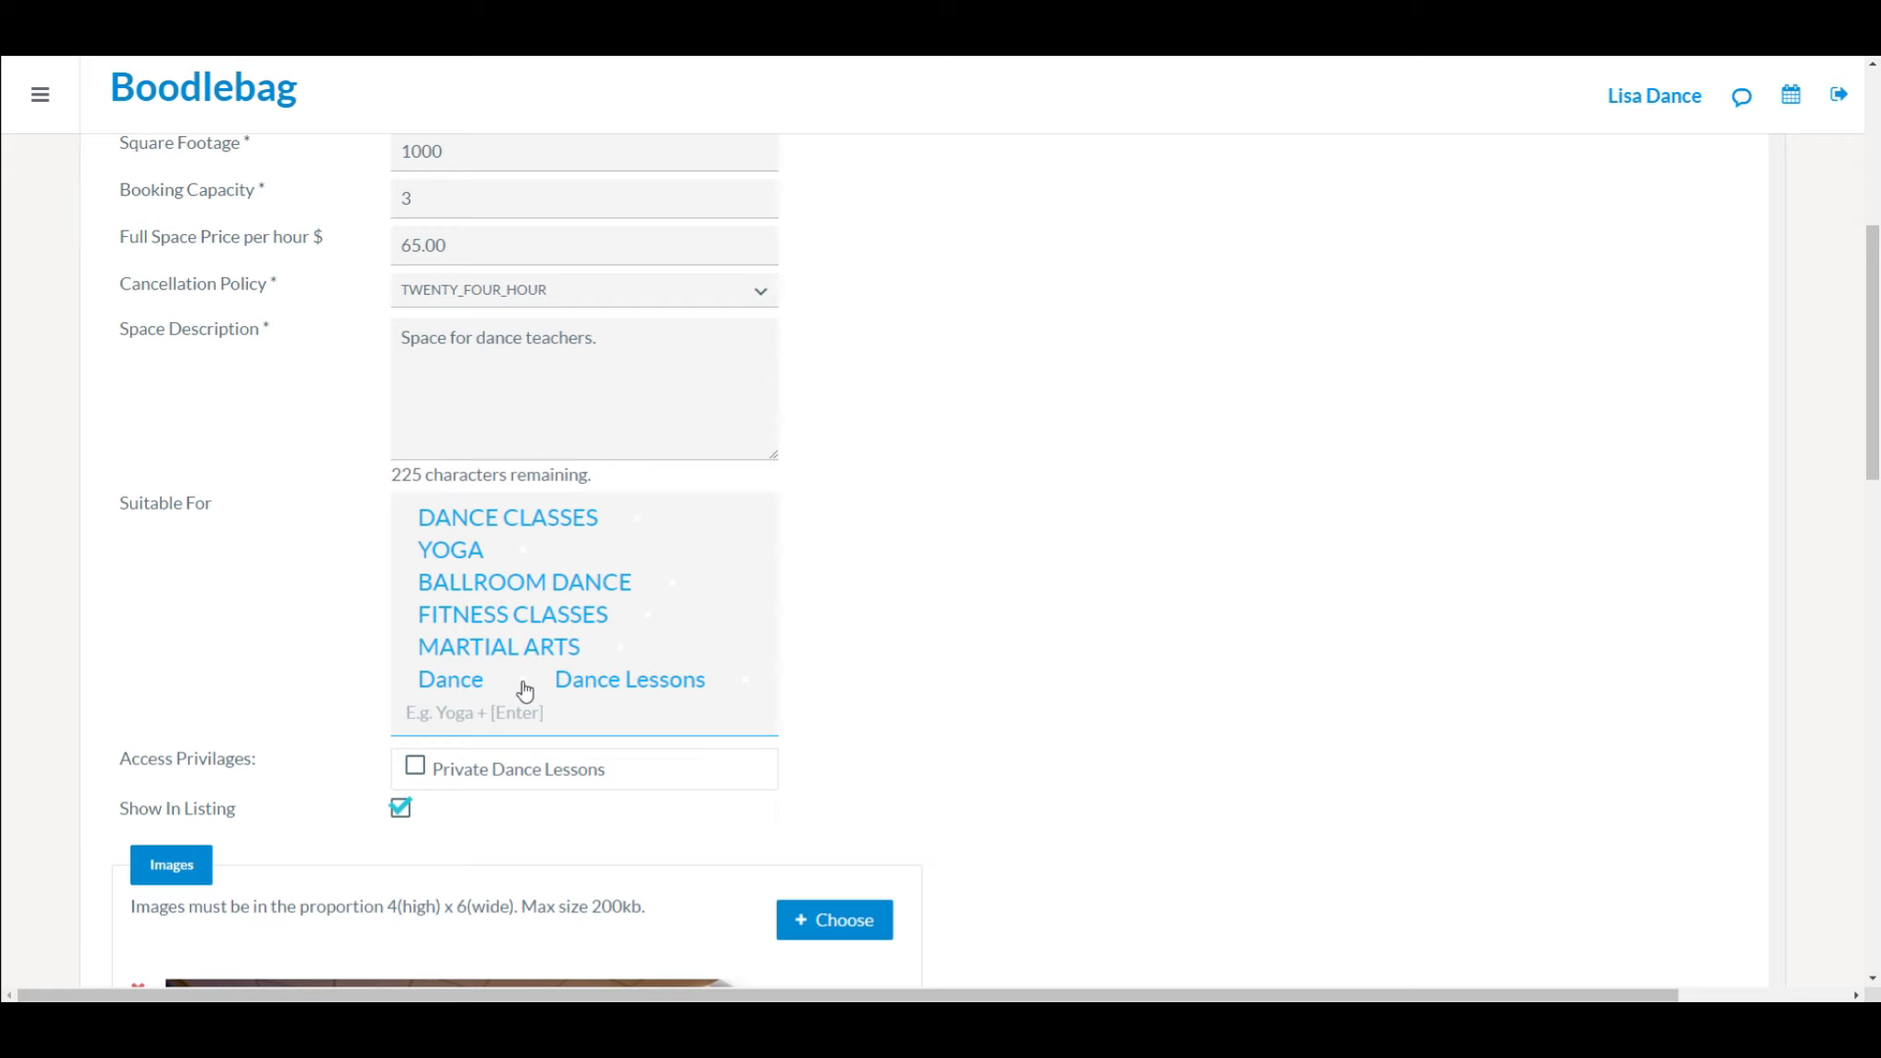
- Review the access privileges and Show In Listing settings of the space
{"action": "scroll", "coordinate": [943, 681], "scroll_direction": "down", "scroll_amount": 1}
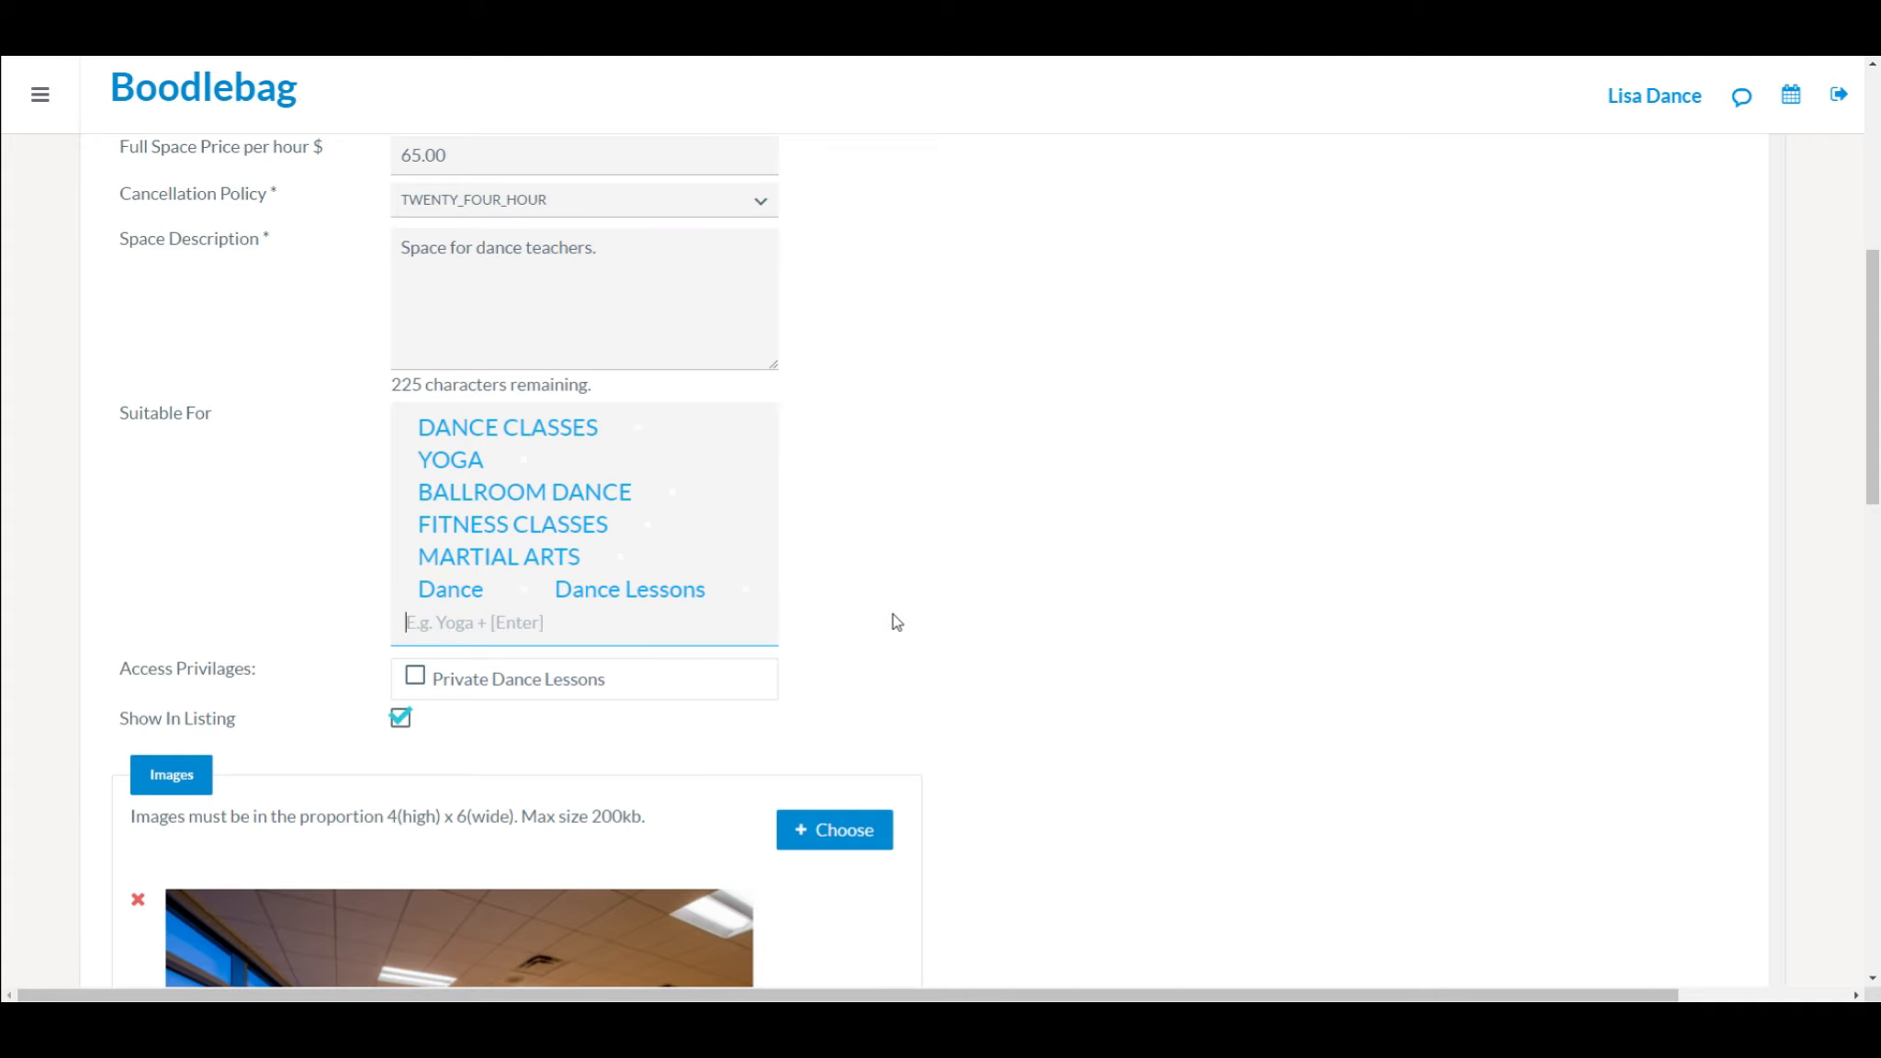
{"action": "scroll", "coordinate": [897, 622], "scroll_direction": "down", "scroll_amount": 1}
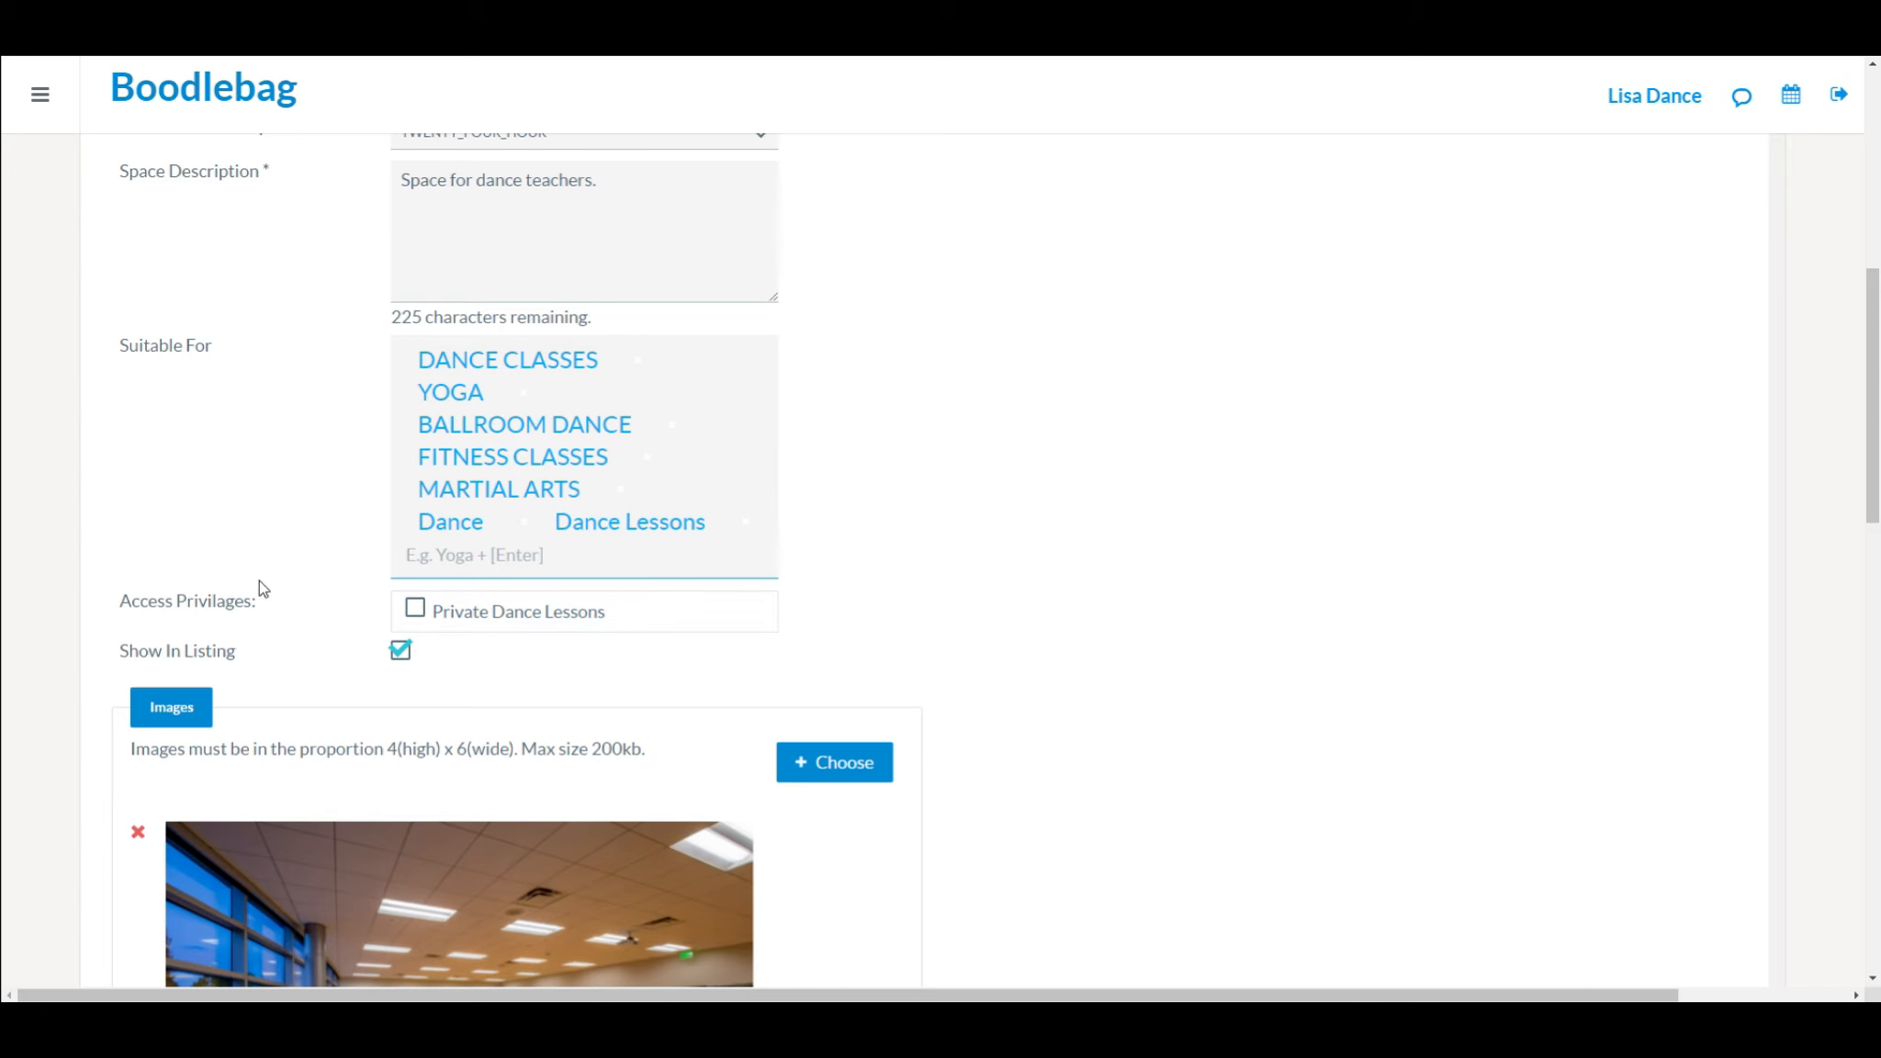
{"action": "left_click_drag", "start_coordinate": [119, 603], "coordinate": [255, 605]}
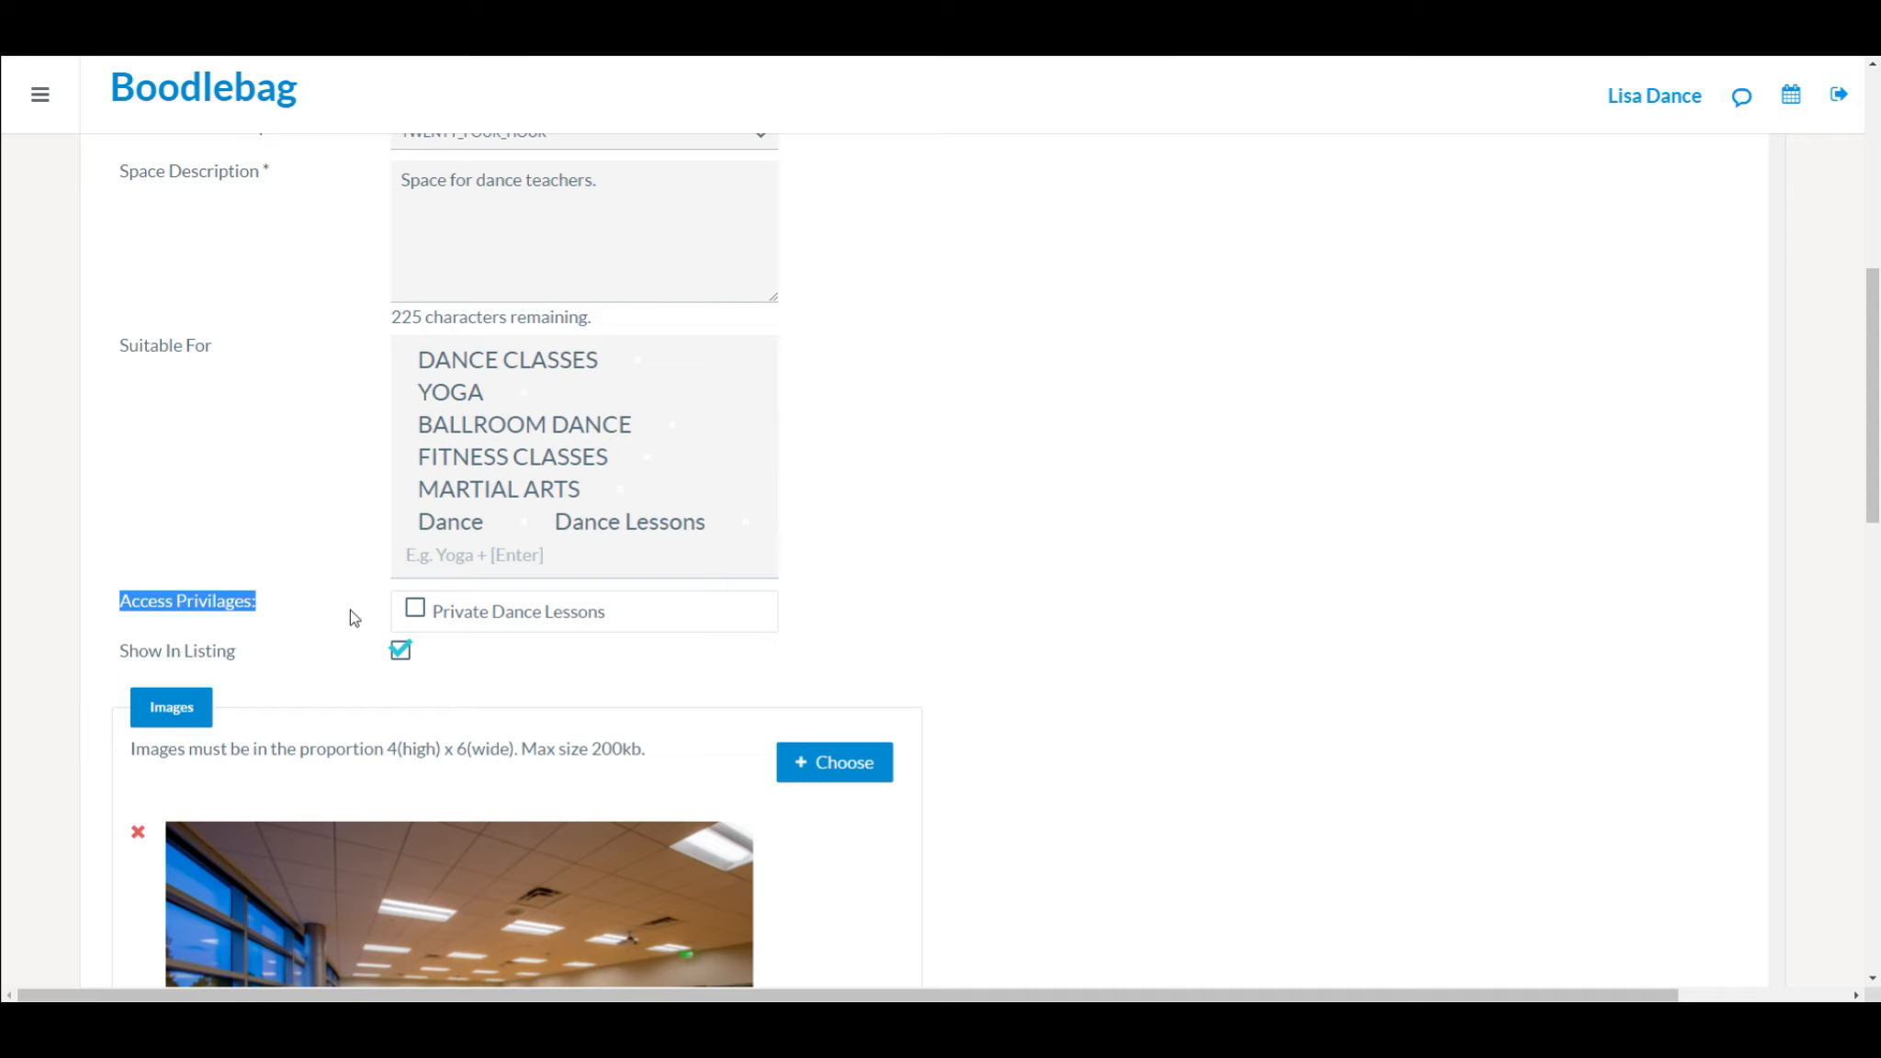
{"action": "left_click_drag", "start_coordinate": [118, 651], "coordinate": [237, 654]}
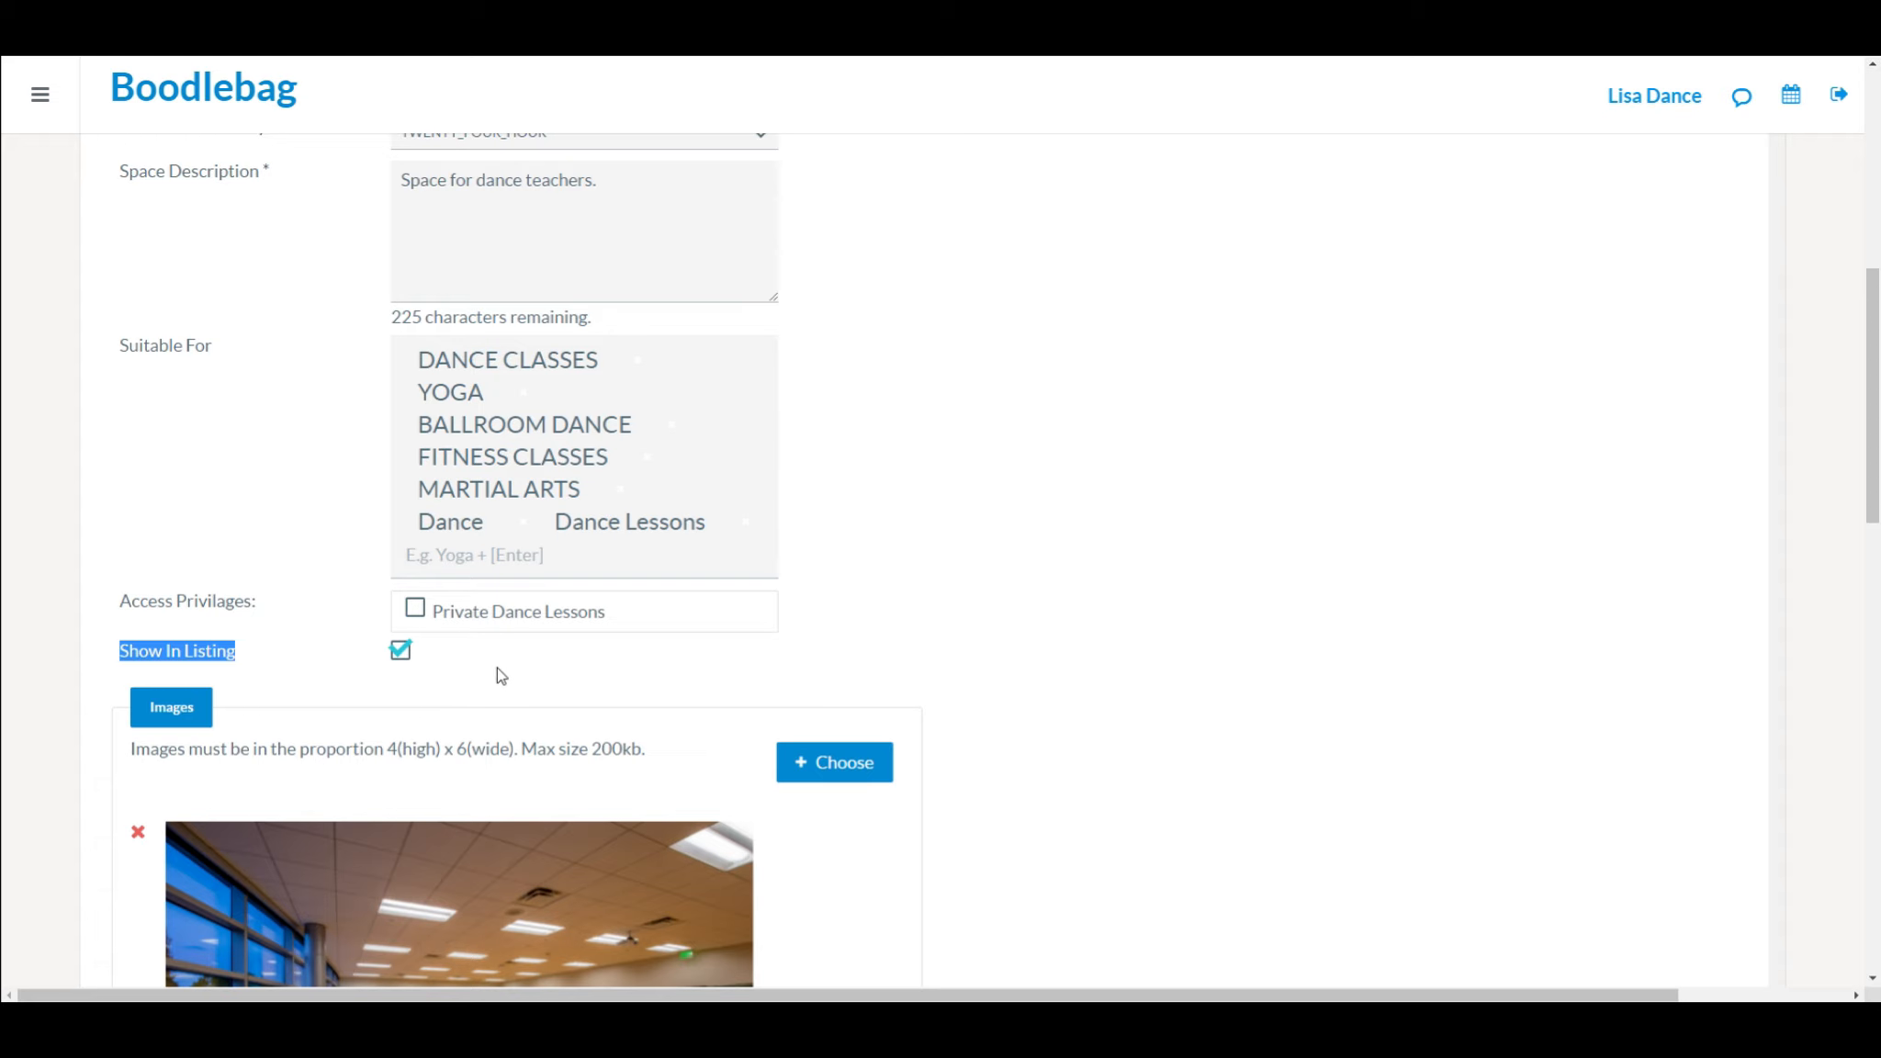
- Look over the space's images and their size requirements, and open the image chooser without adding a file
{"action": "scroll", "coordinate": [1282, 760], "scroll_direction": "down", "scroll_amount": 3}
{"action": "scroll", "coordinate": [1282, 760], "scroll_direction": "down", "scroll_amount": 3}
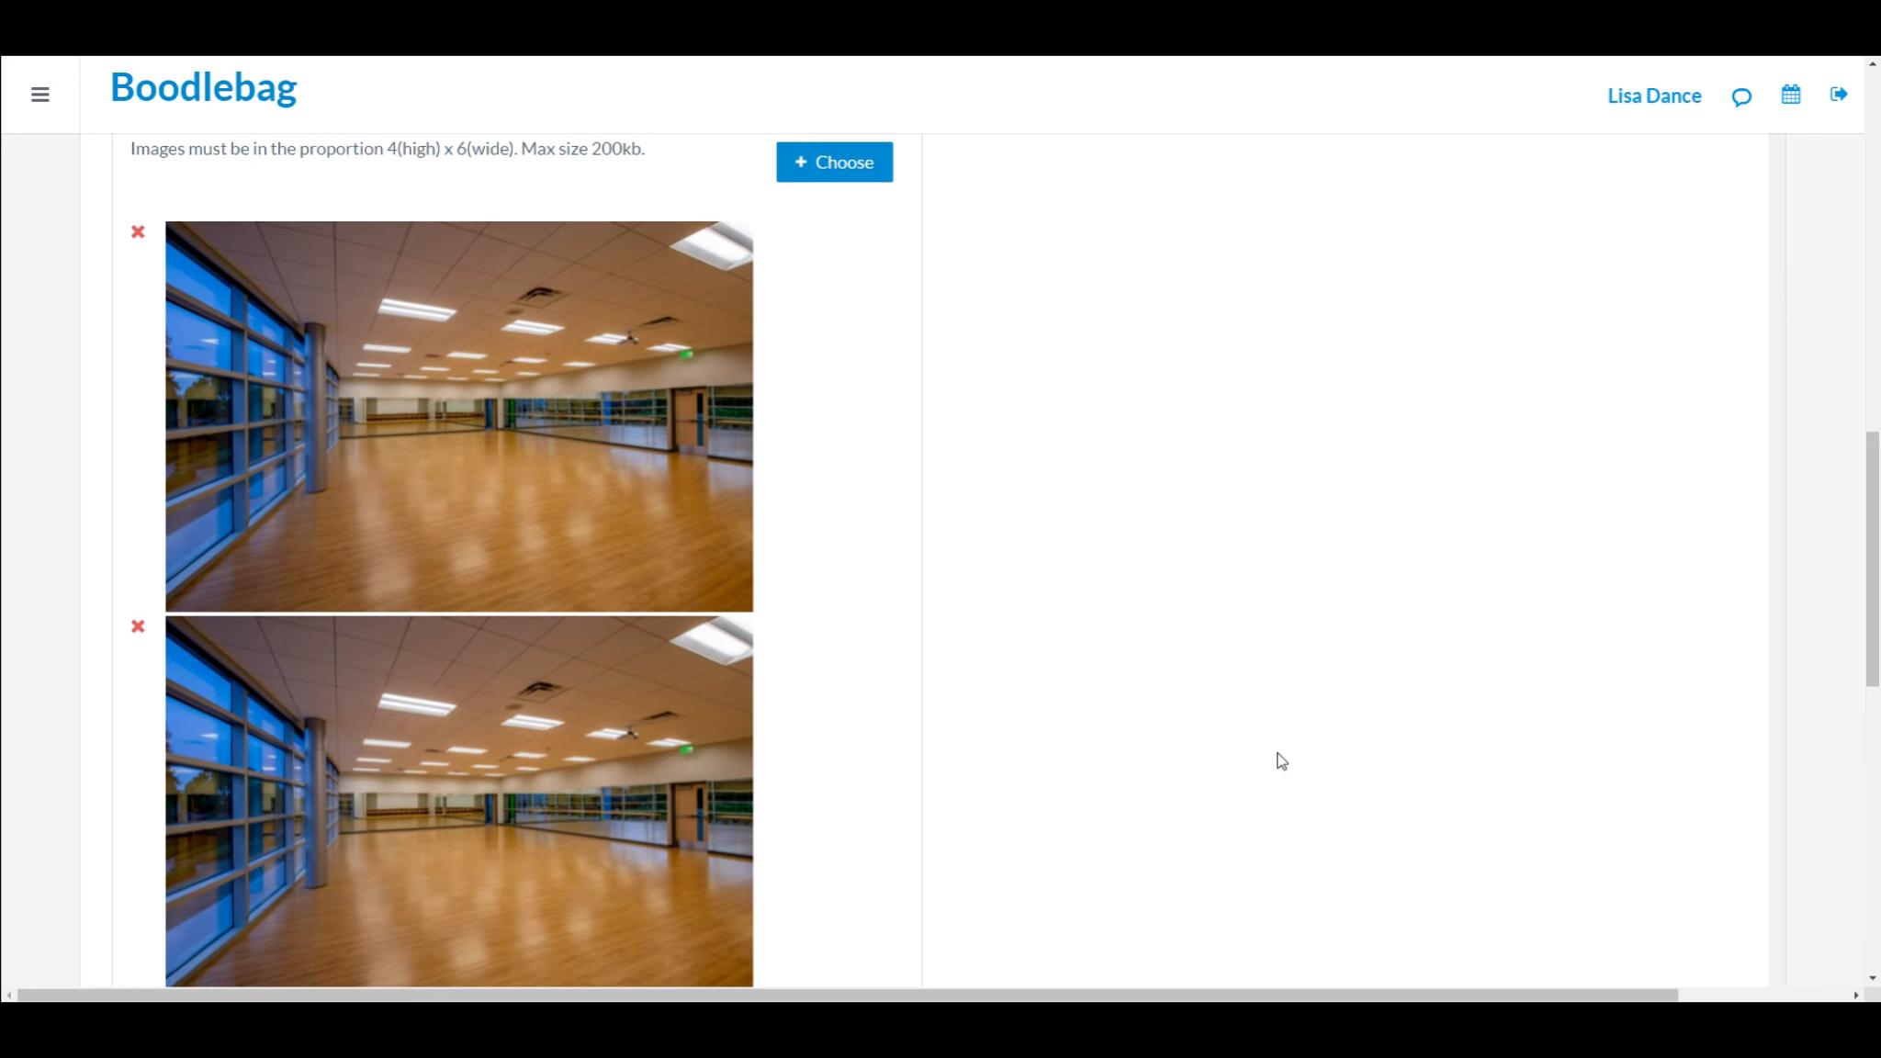
{"action": "scroll", "coordinate": [1282, 760], "scroll_direction": "down", "scroll_amount": 1}
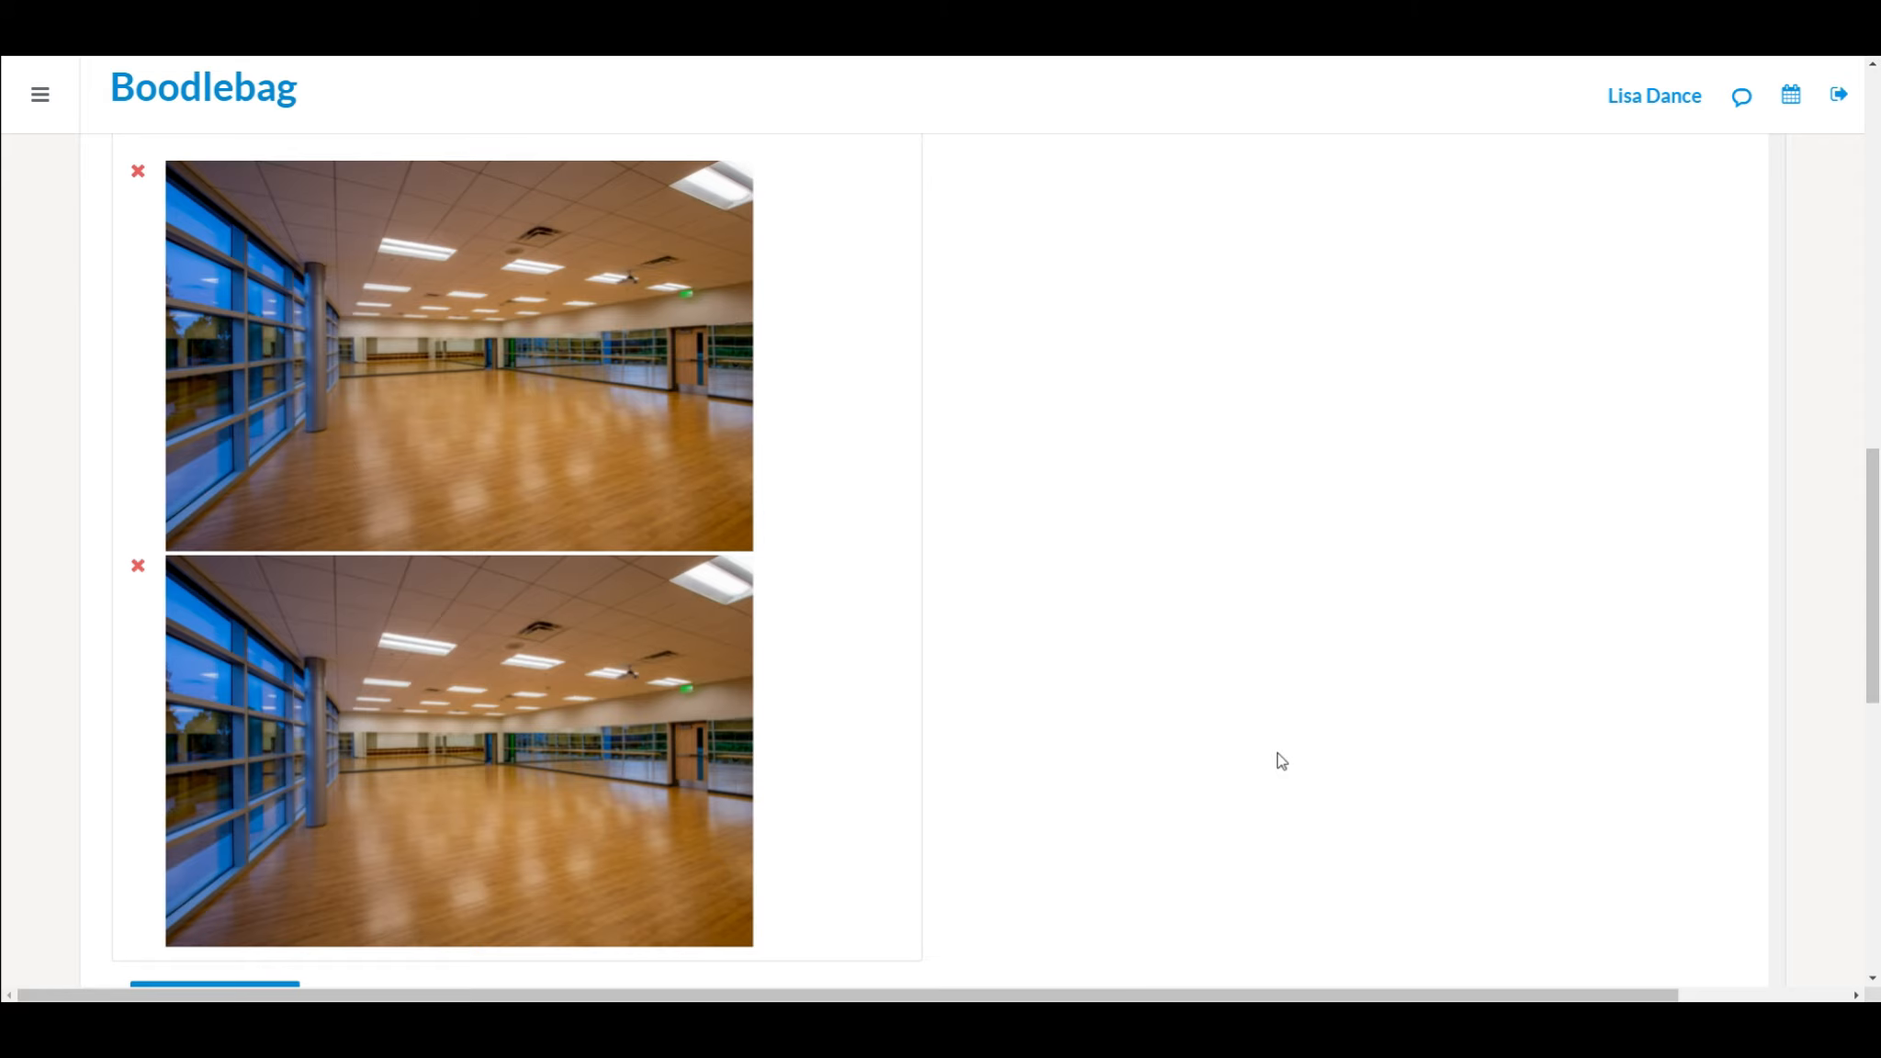
{"action": "scroll", "coordinate": [1282, 761], "scroll_direction": "up", "scroll_amount": 1}
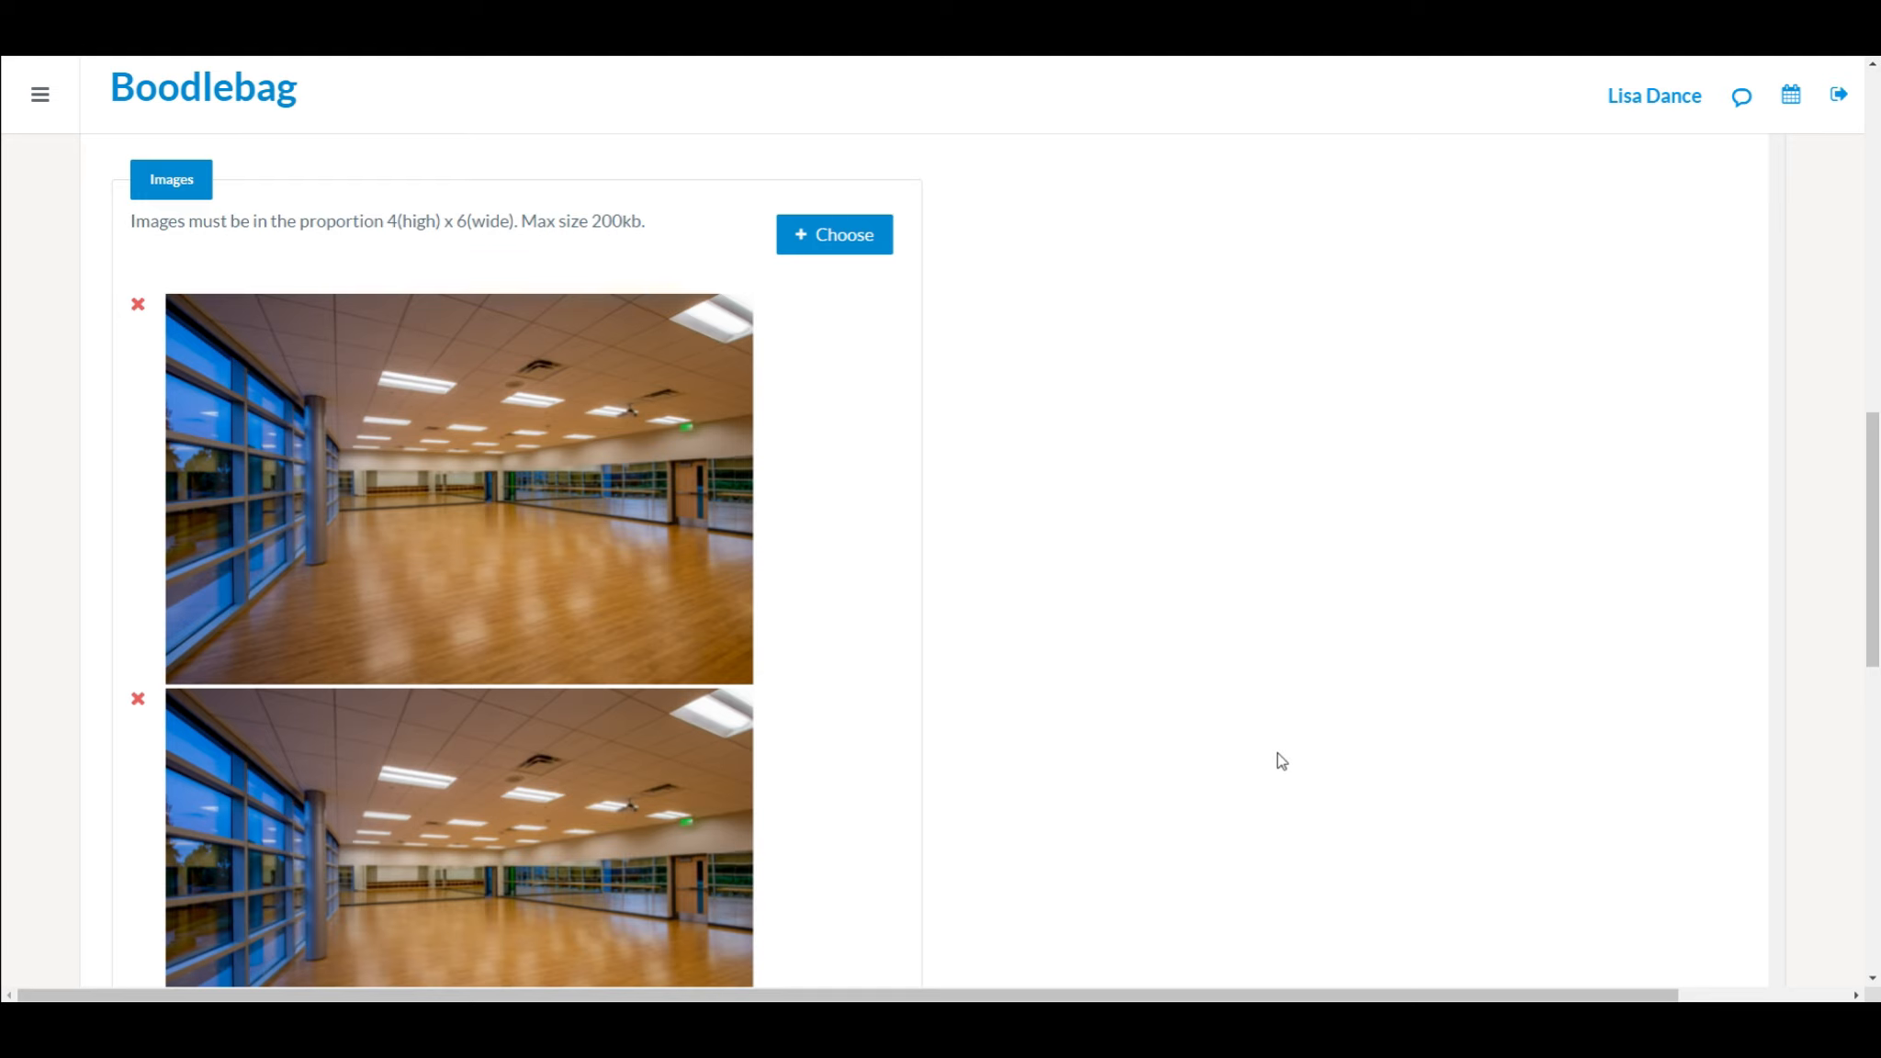
{"action": "scroll", "coordinate": [1282, 760], "scroll_direction": "down", "scroll_amount": 1}
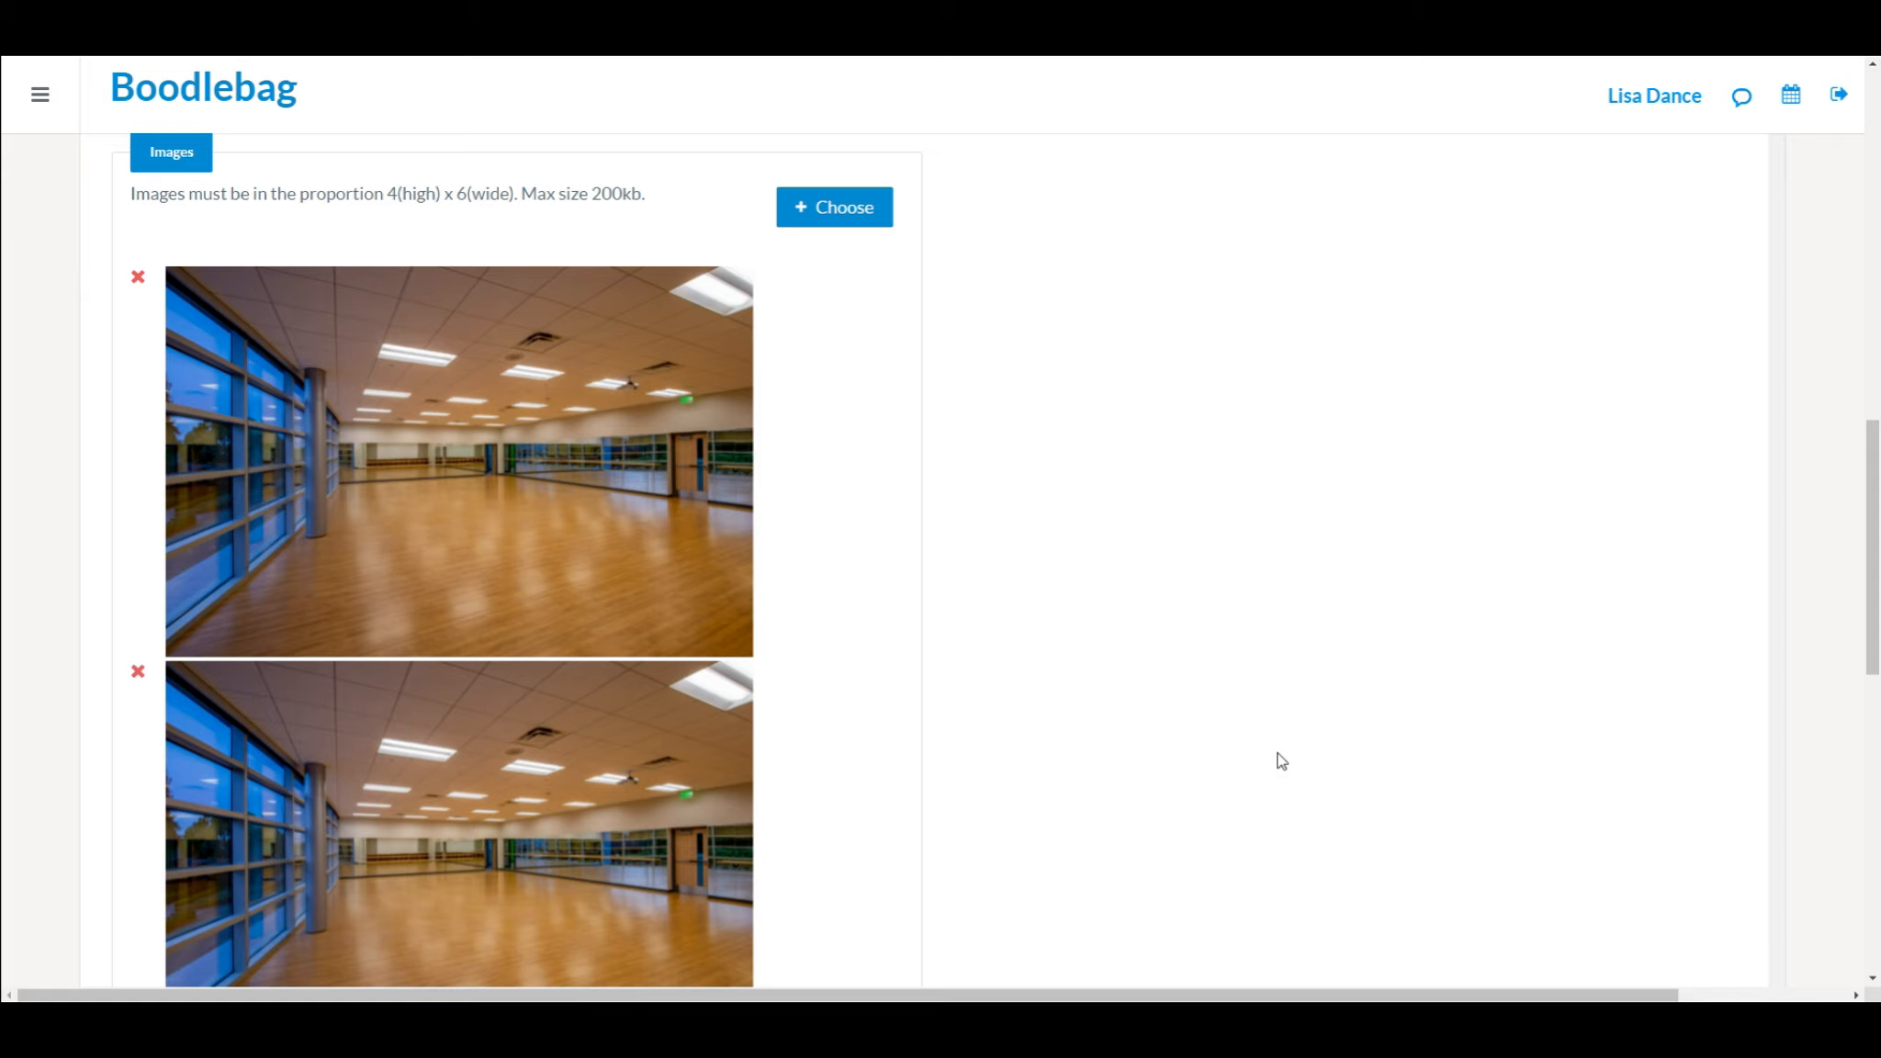
{"action": "scroll", "coordinate": [1282, 760], "scroll_direction": "up", "scroll_amount": 1}
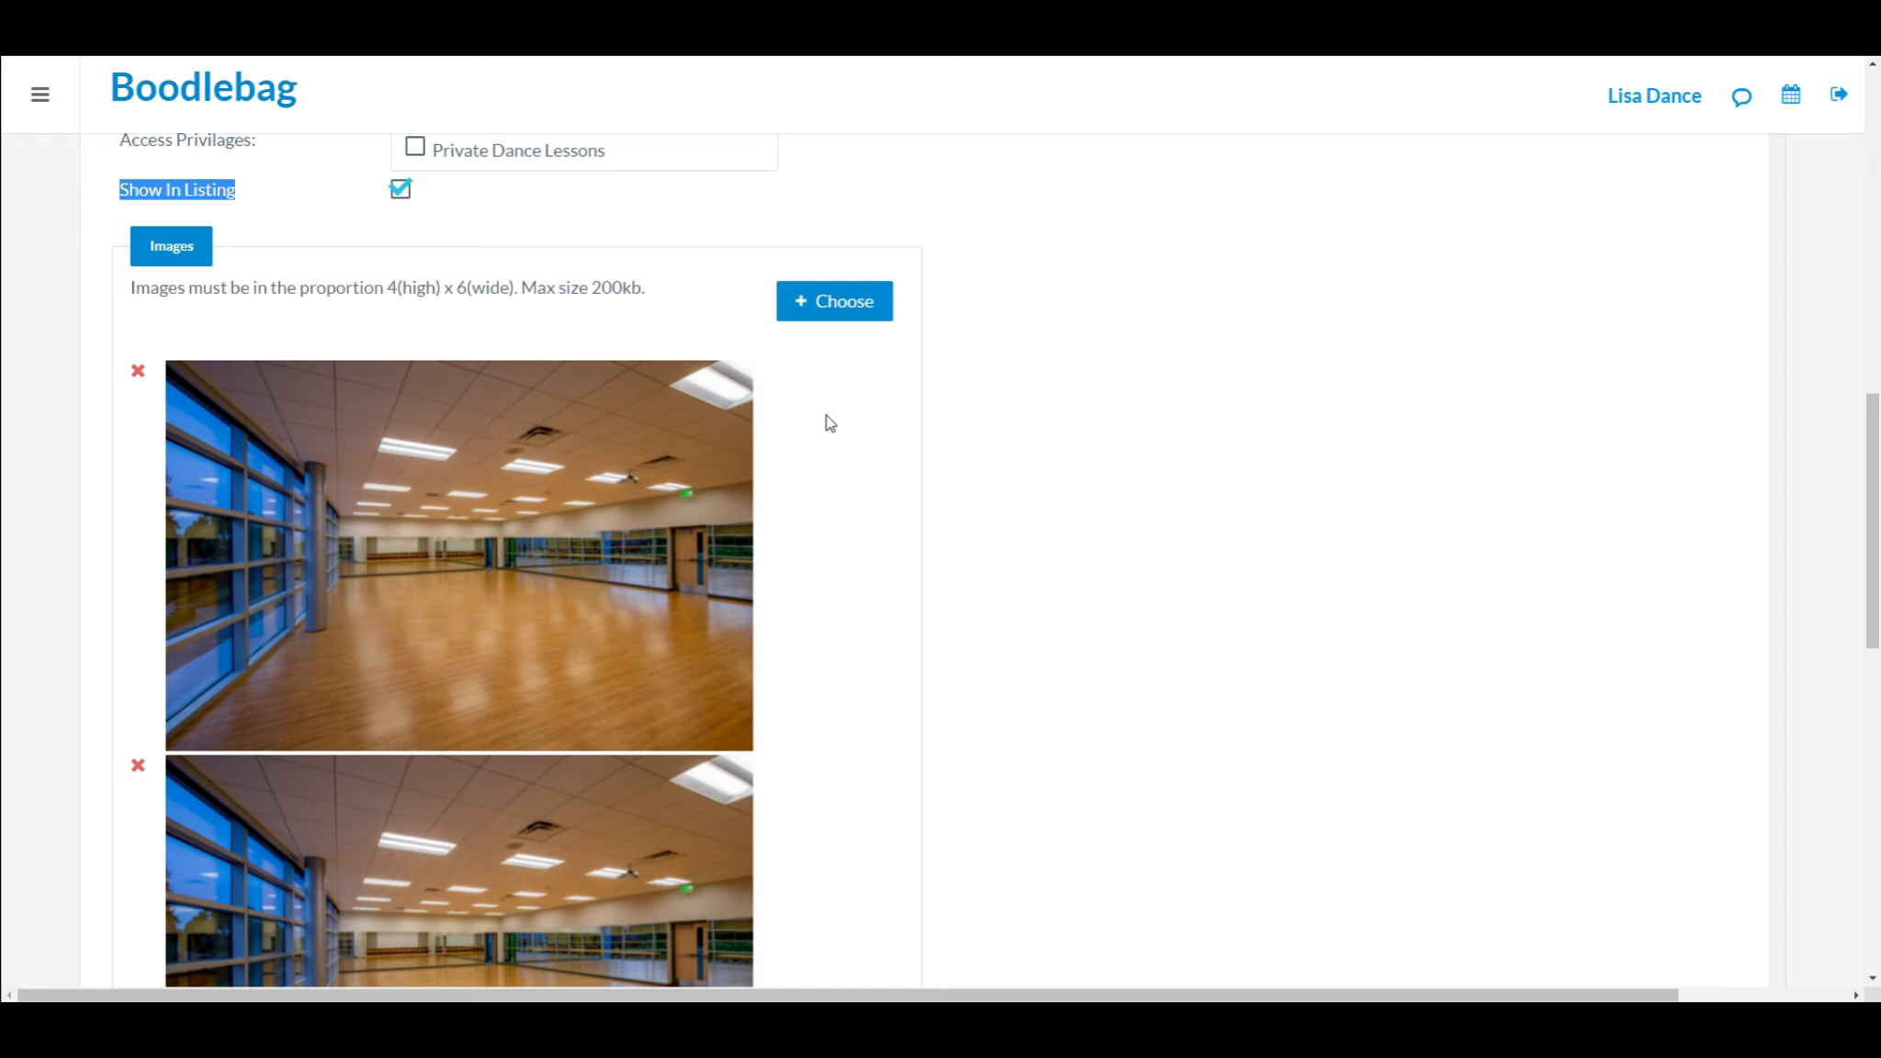
{"action": "scroll", "coordinate": [1012, 562], "scroll_direction": "down", "scroll_amount": 3}
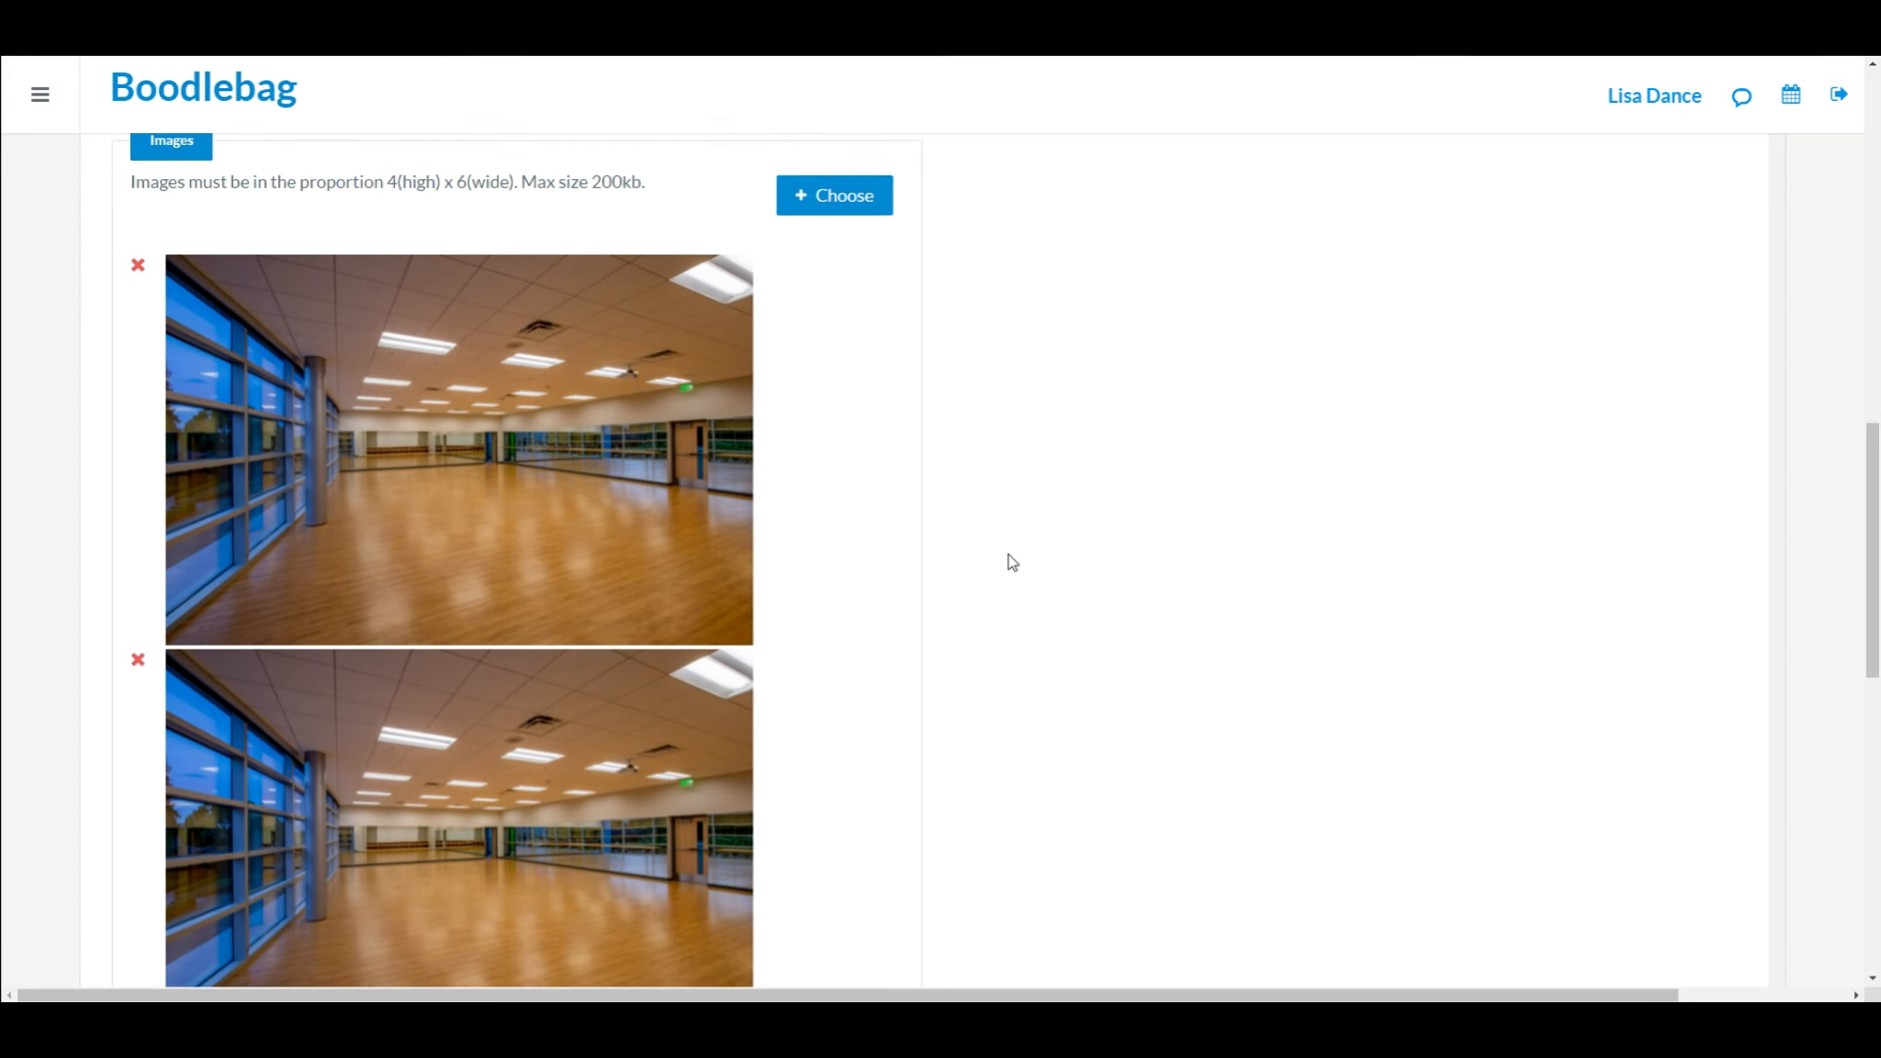
{"action": "scroll", "coordinate": [1012, 562], "scroll_direction": "up", "scroll_amount": 2}
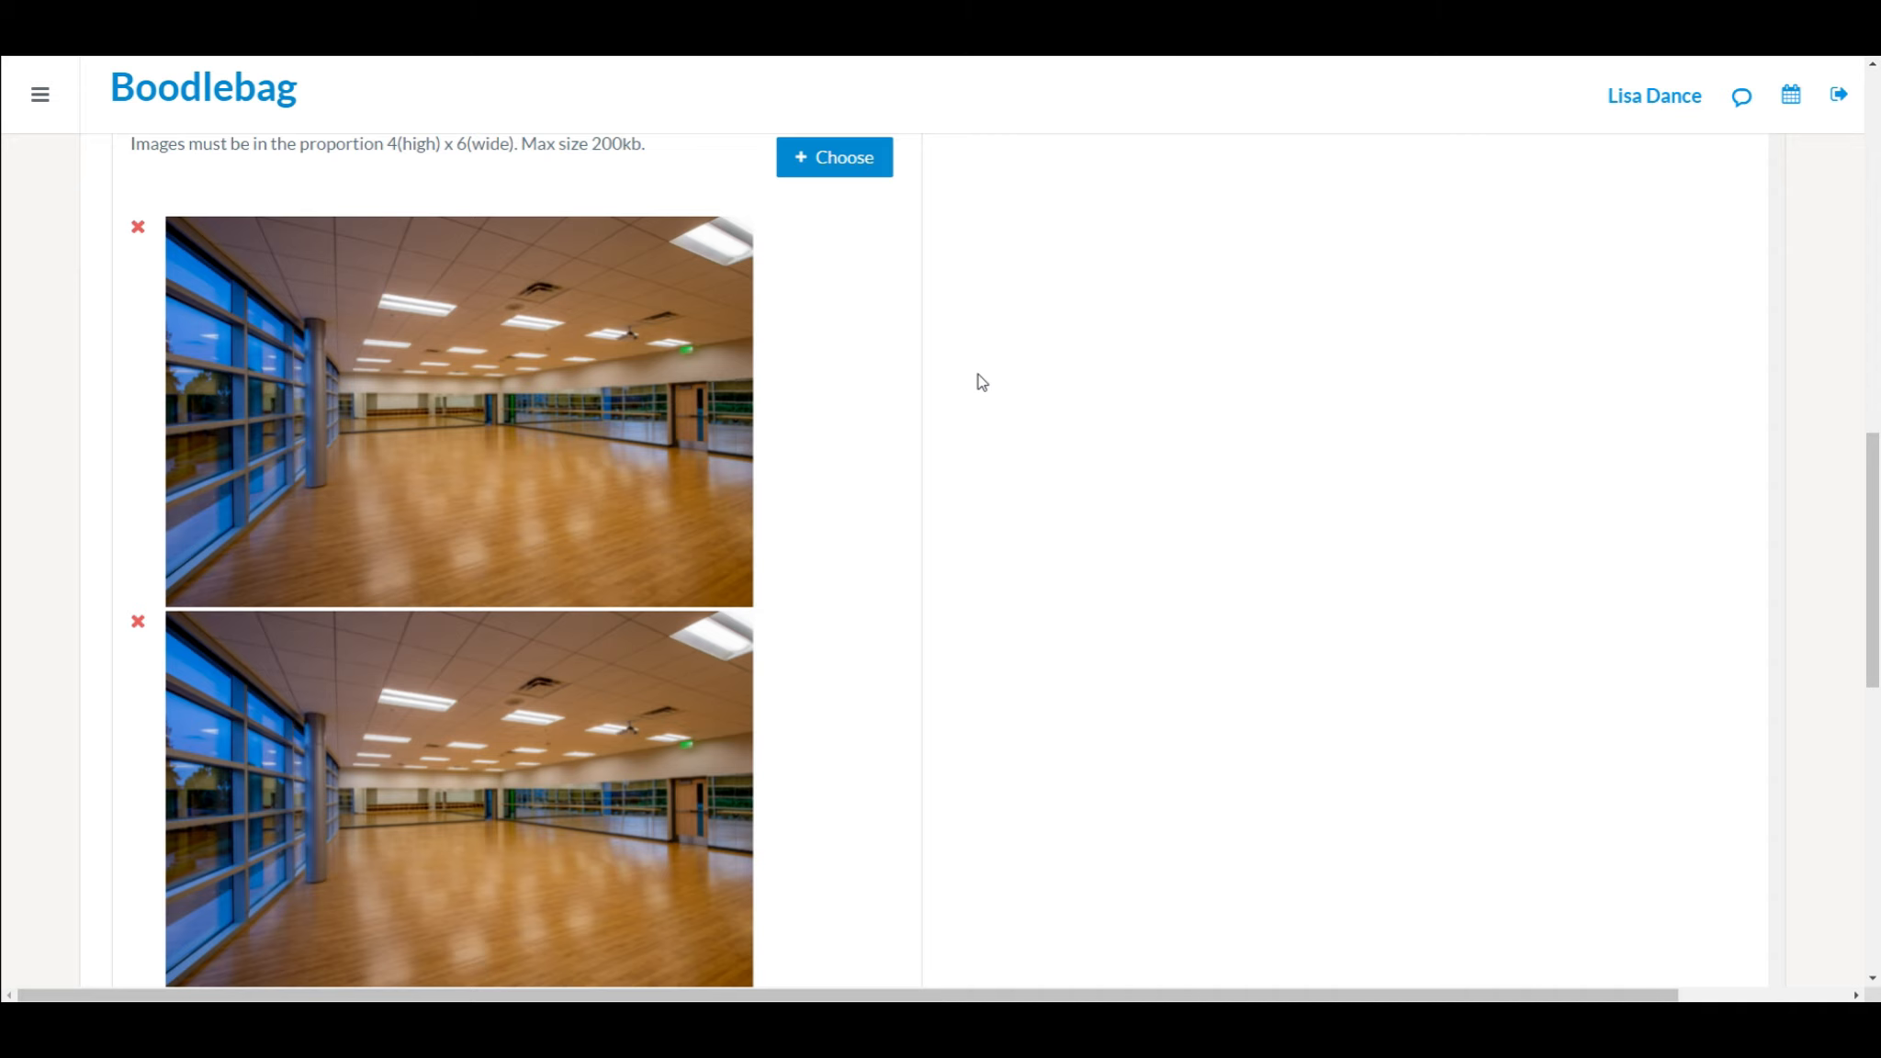
{"action": "scroll", "coordinate": [1033, 540], "scroll_direction": "down", "scroll_amount": 2}
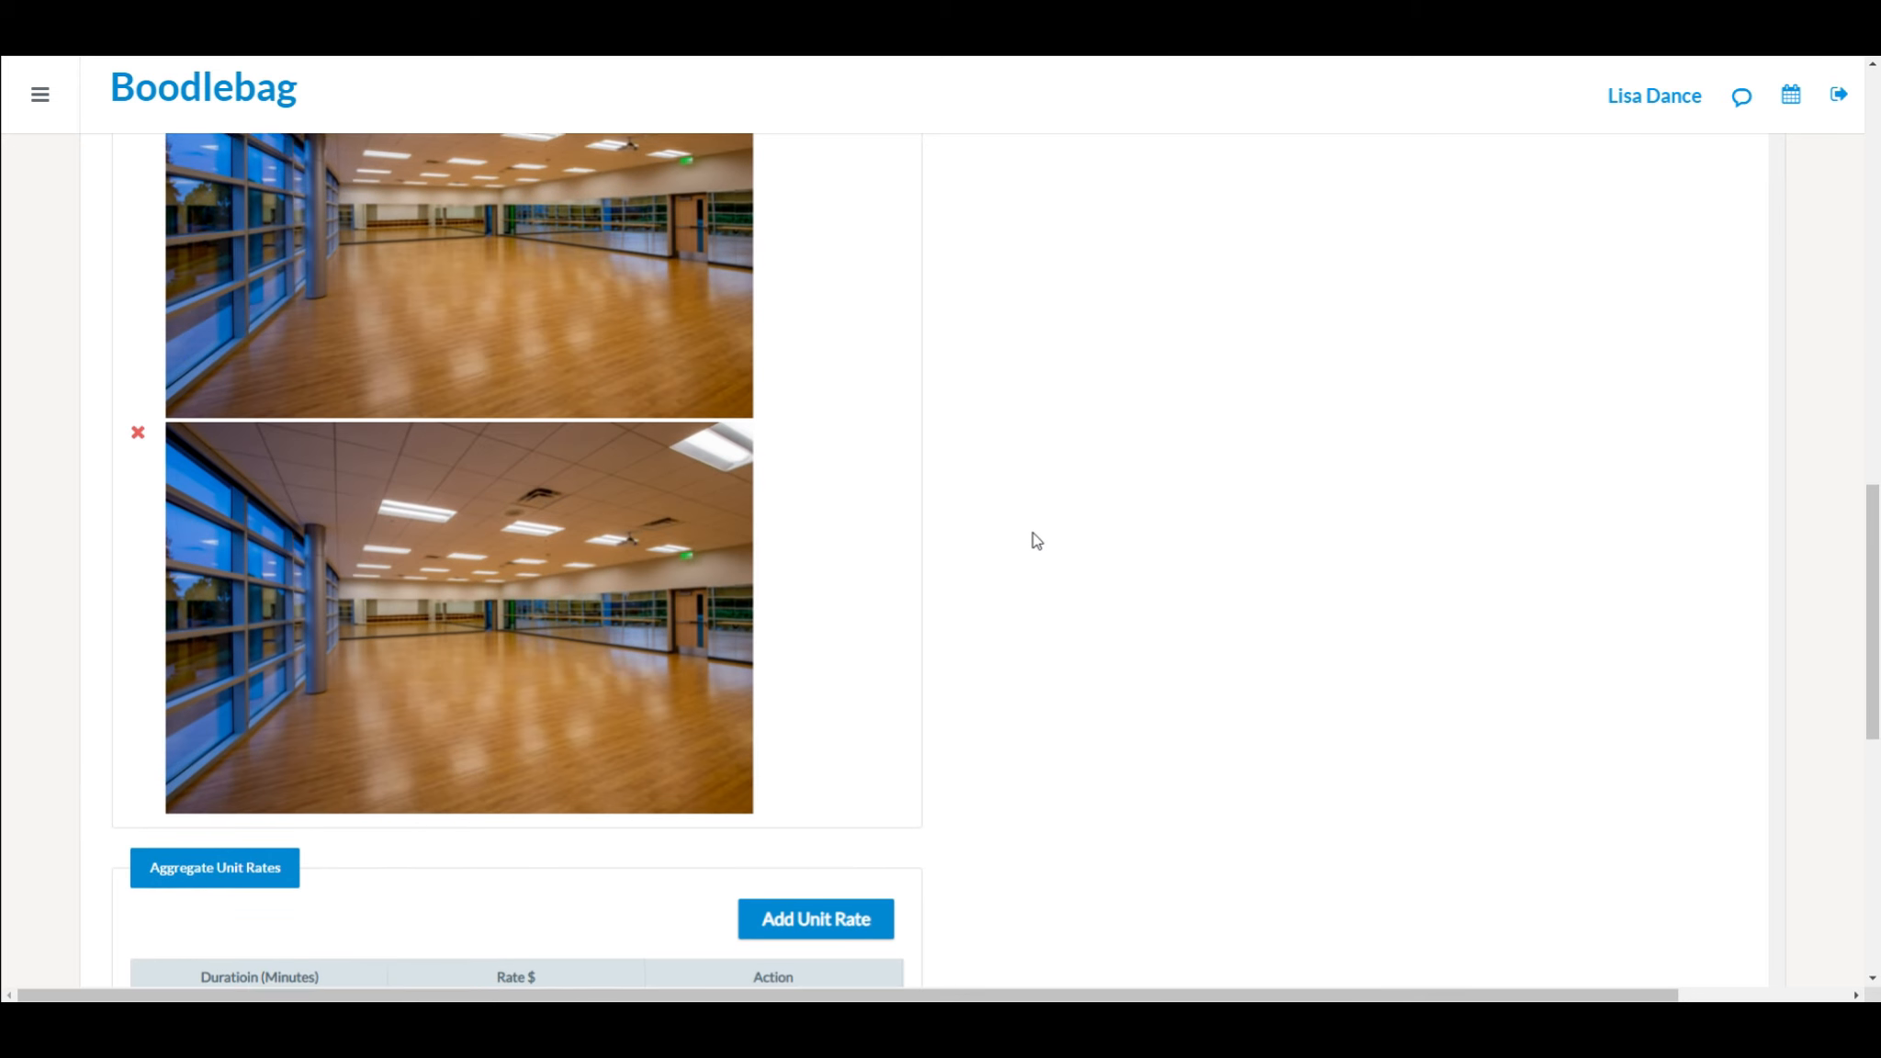
{"action": "scroll", "coordinate": [1033, 540], "scroll_direction": "up", "scroll_amount": 3}
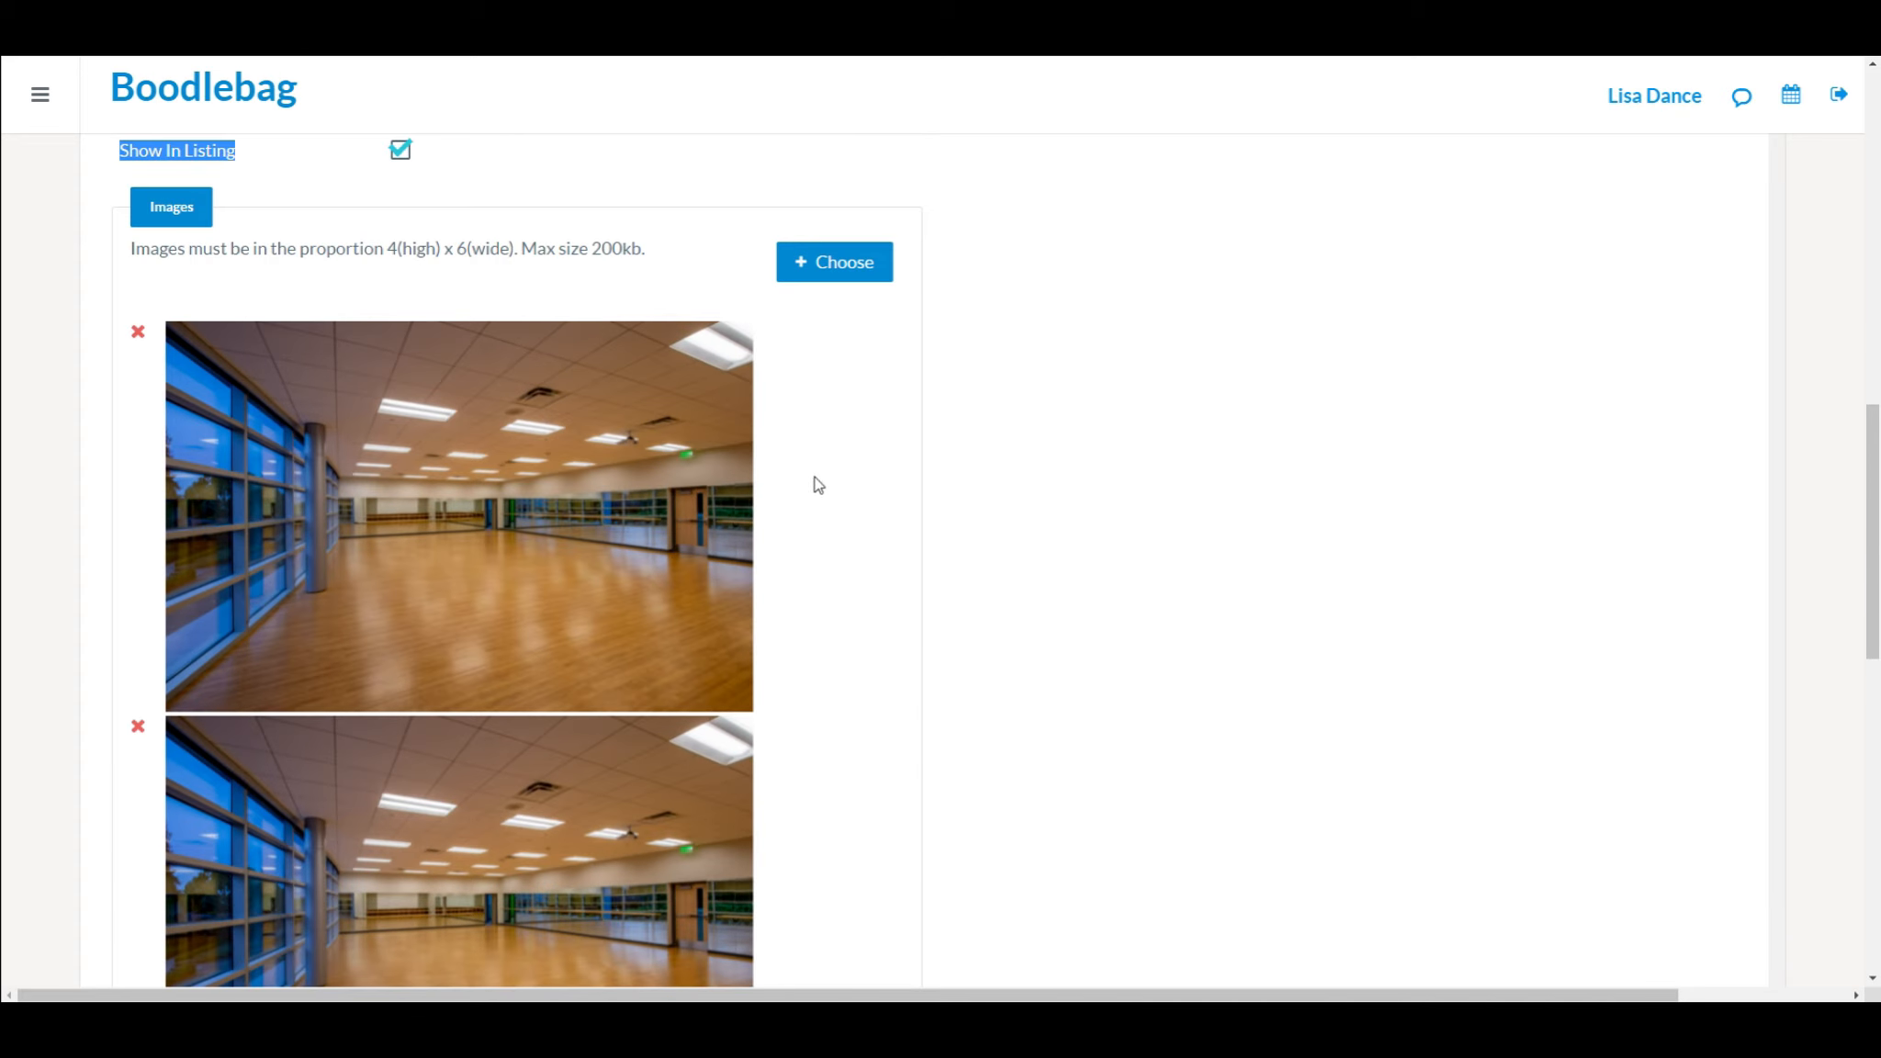
{"action": "left_click", "coordinate": [843, 267]}
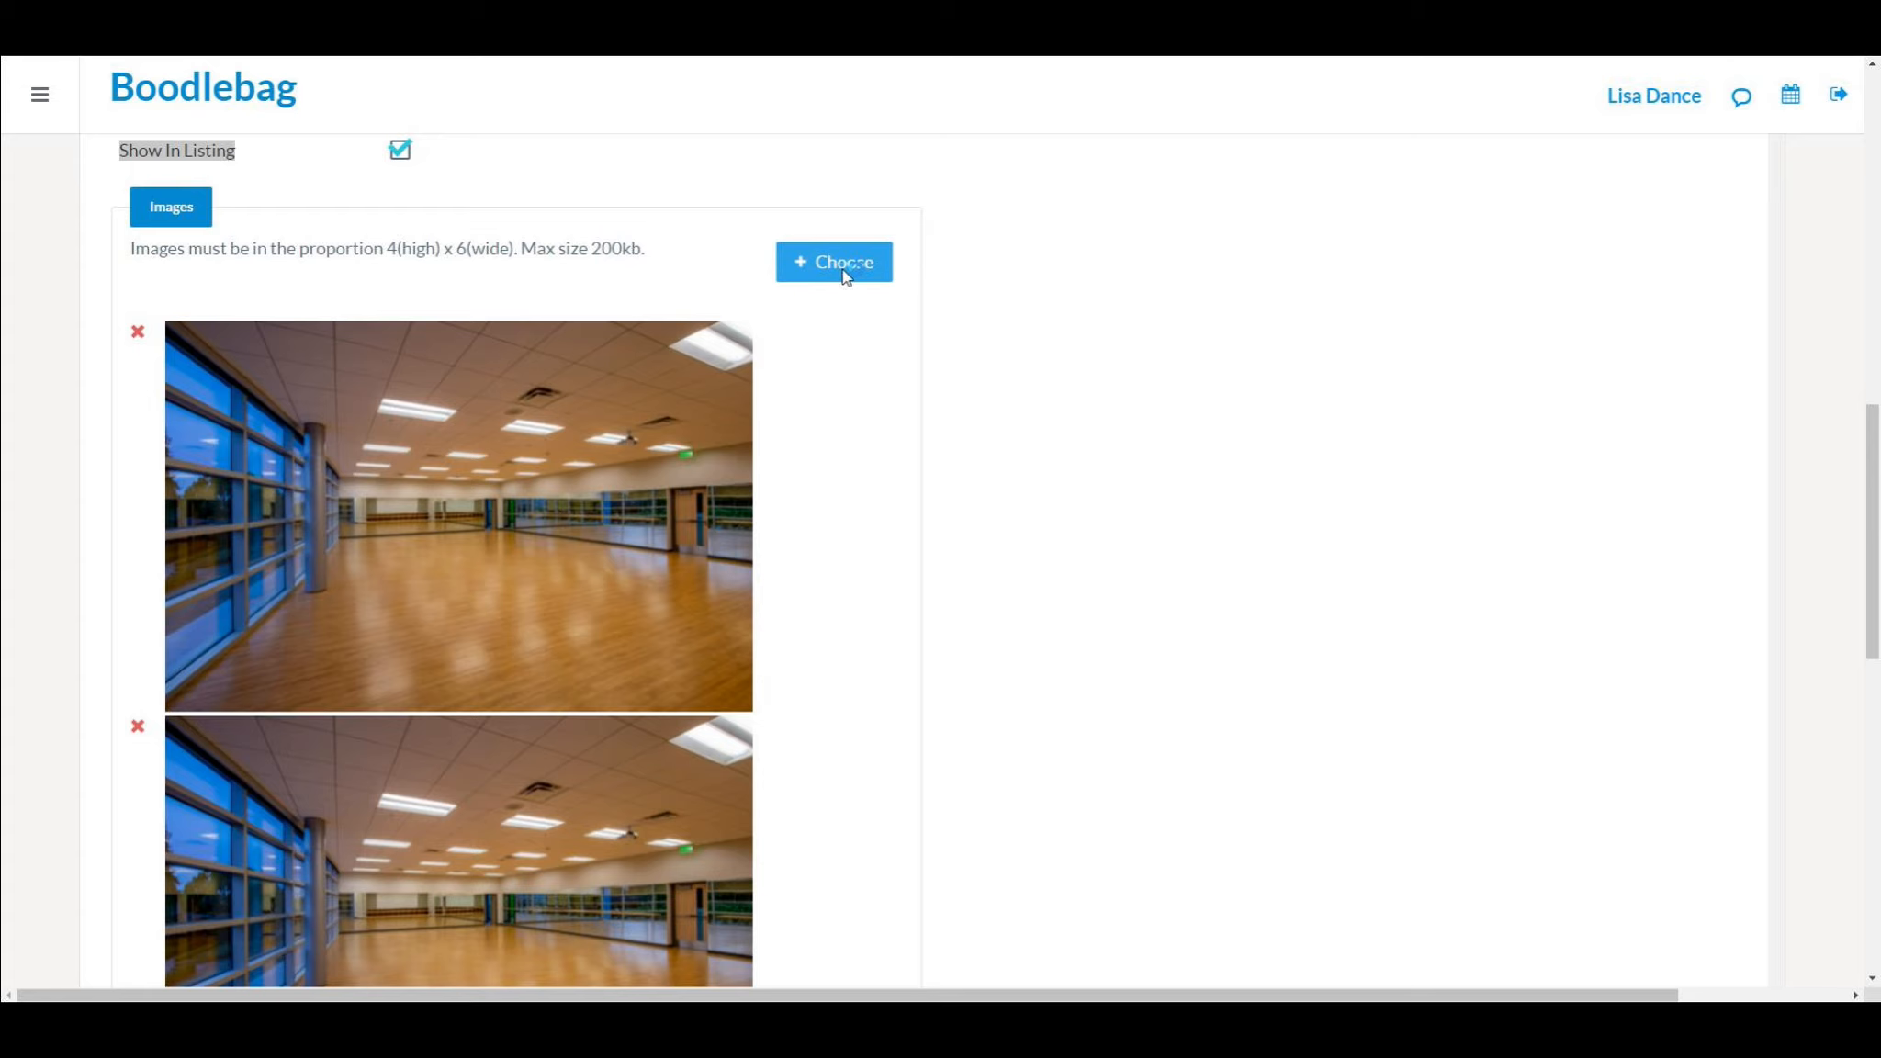
{"action": "left_click", "coordinate": [1050, 490]}
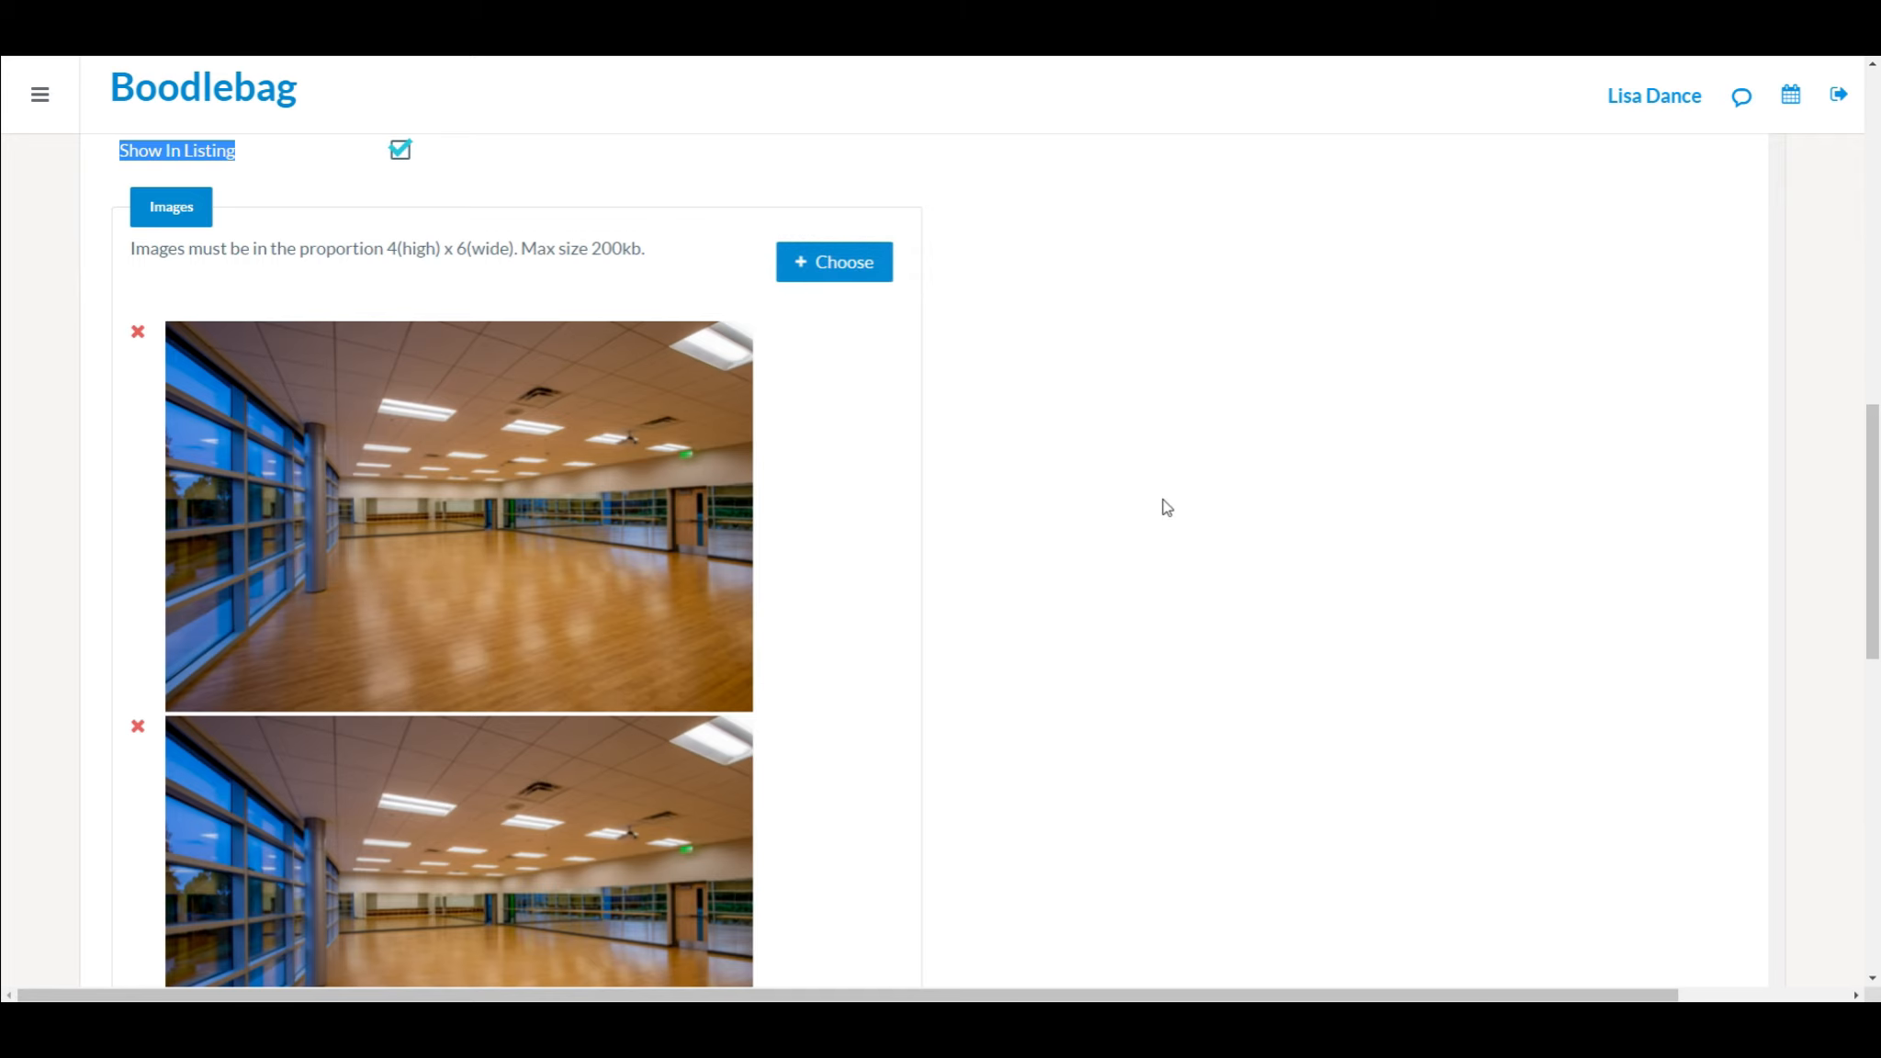
- Examine the durations and prices of the aggregate unit rates, and view the private and public use hours and access sections
{"action": "scroll", "coordinate": [1165, 507], "scroll_direction": "down", "scroll_amount": 5}
{"action": "scroll", "coordinate": [1165, 508], "scroll_direction": "down", "scroll_amount": 3}
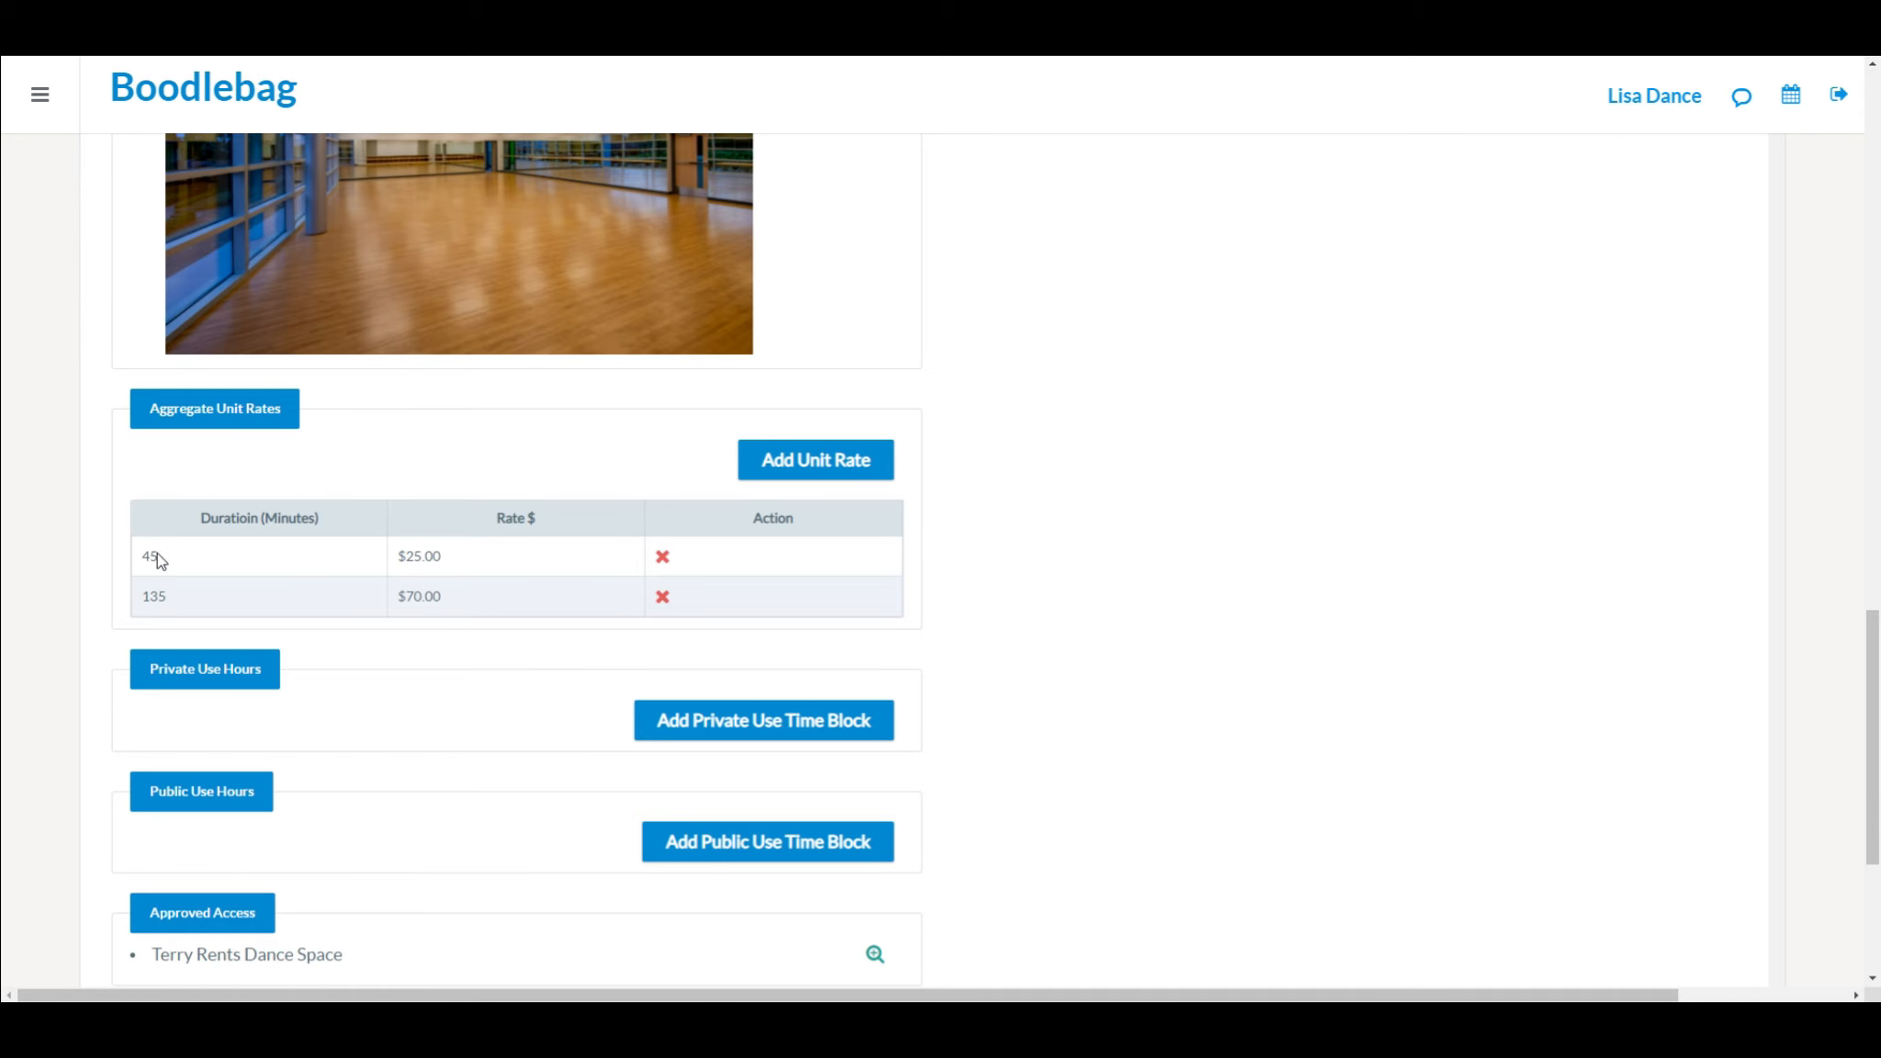
{"action": "left_click_drag", "start_coordinate": [172, 562], "coordinate": [131, 557]}
{"action": "left_click_drag", "start_coordinate": [454, 555], "coordinate": [390, 562]}
{"action": "left_click_drag", "start_coordinate": [180, 597], "coordinate": [135, 599]}
{"action": "left_click_drag", "start_coordinate": [474, 562], "coordinate": [400, 560]}
{"action": "left_click", "coordinate": [465, 558]}
{"action": "scroll", "coordinate": [1033, 553], "scroll_direction": "down", "scroll_amount": 2}
{"action": "scroll", "coordinate": [1033, 552], "scroll_direction": "down", "scroll_amount": 5}
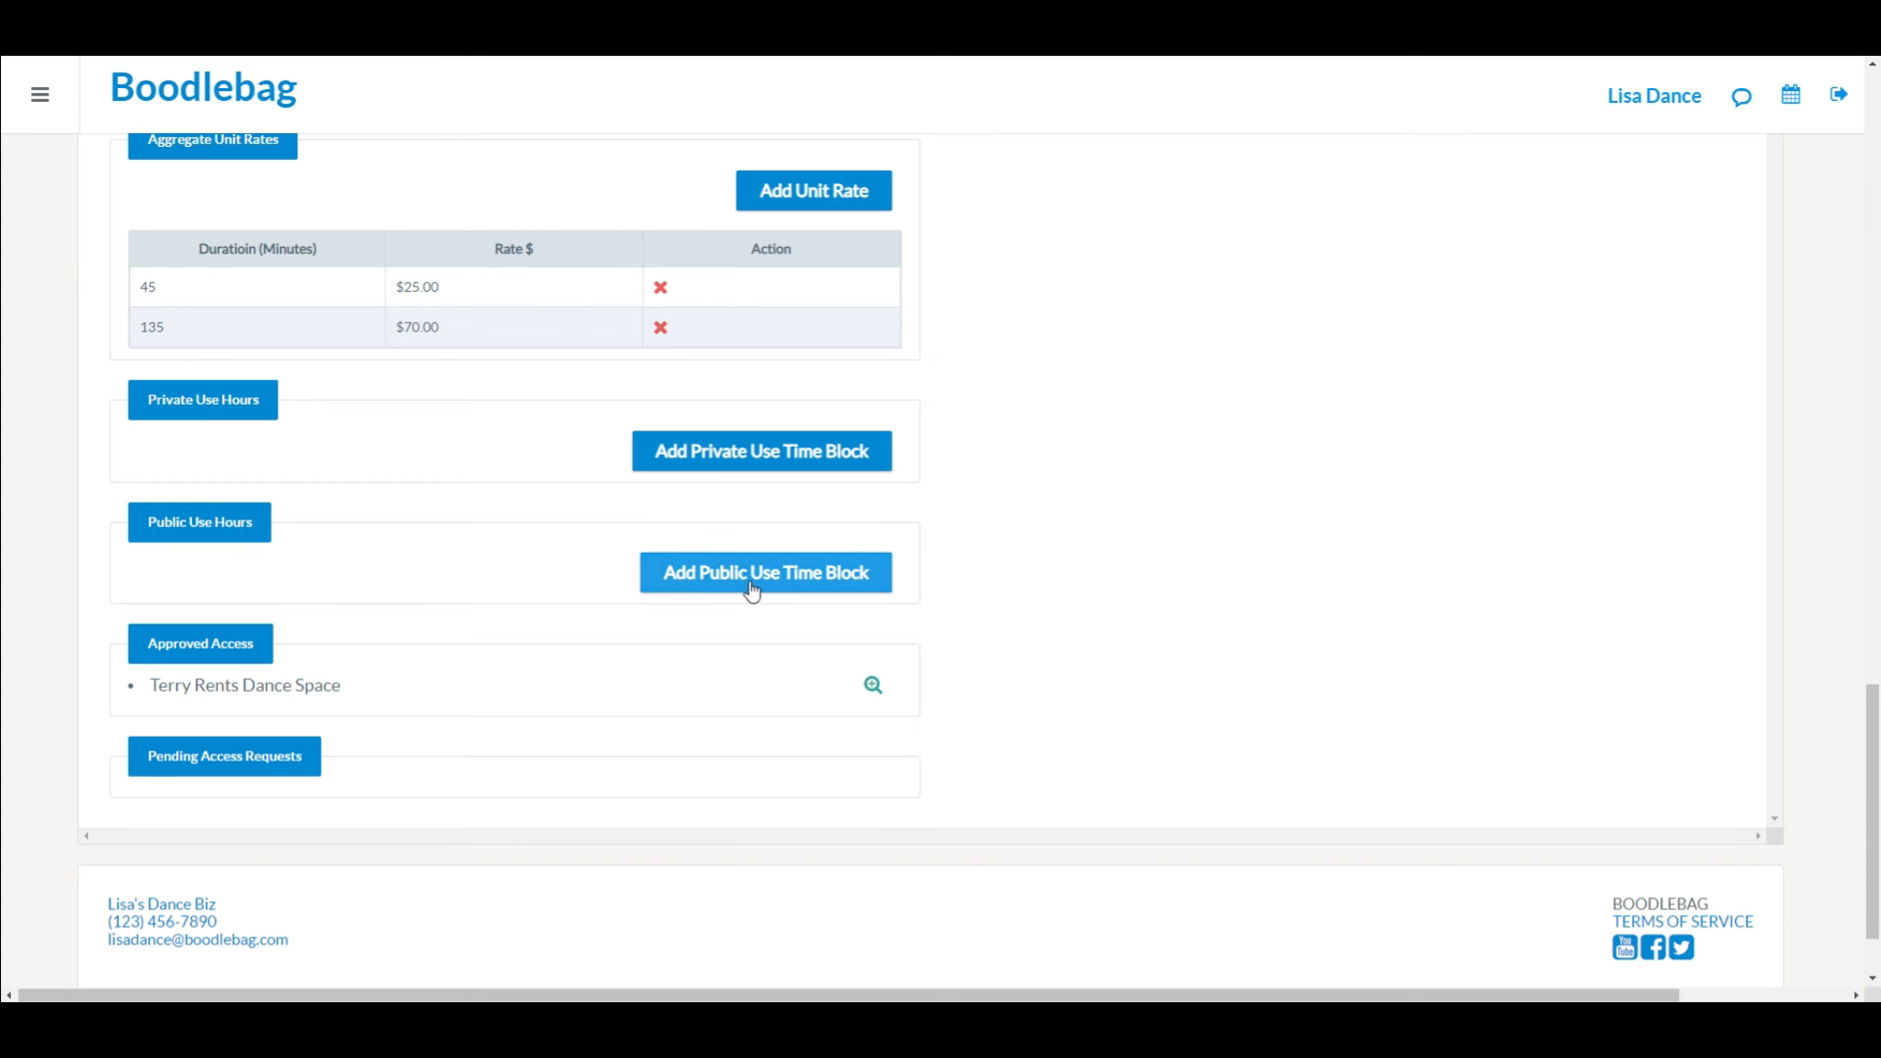
- Start a public use time block for Tuesday with a start time of 5:00 PM
{"action": "left_click", "coordinate": [785, 572]}
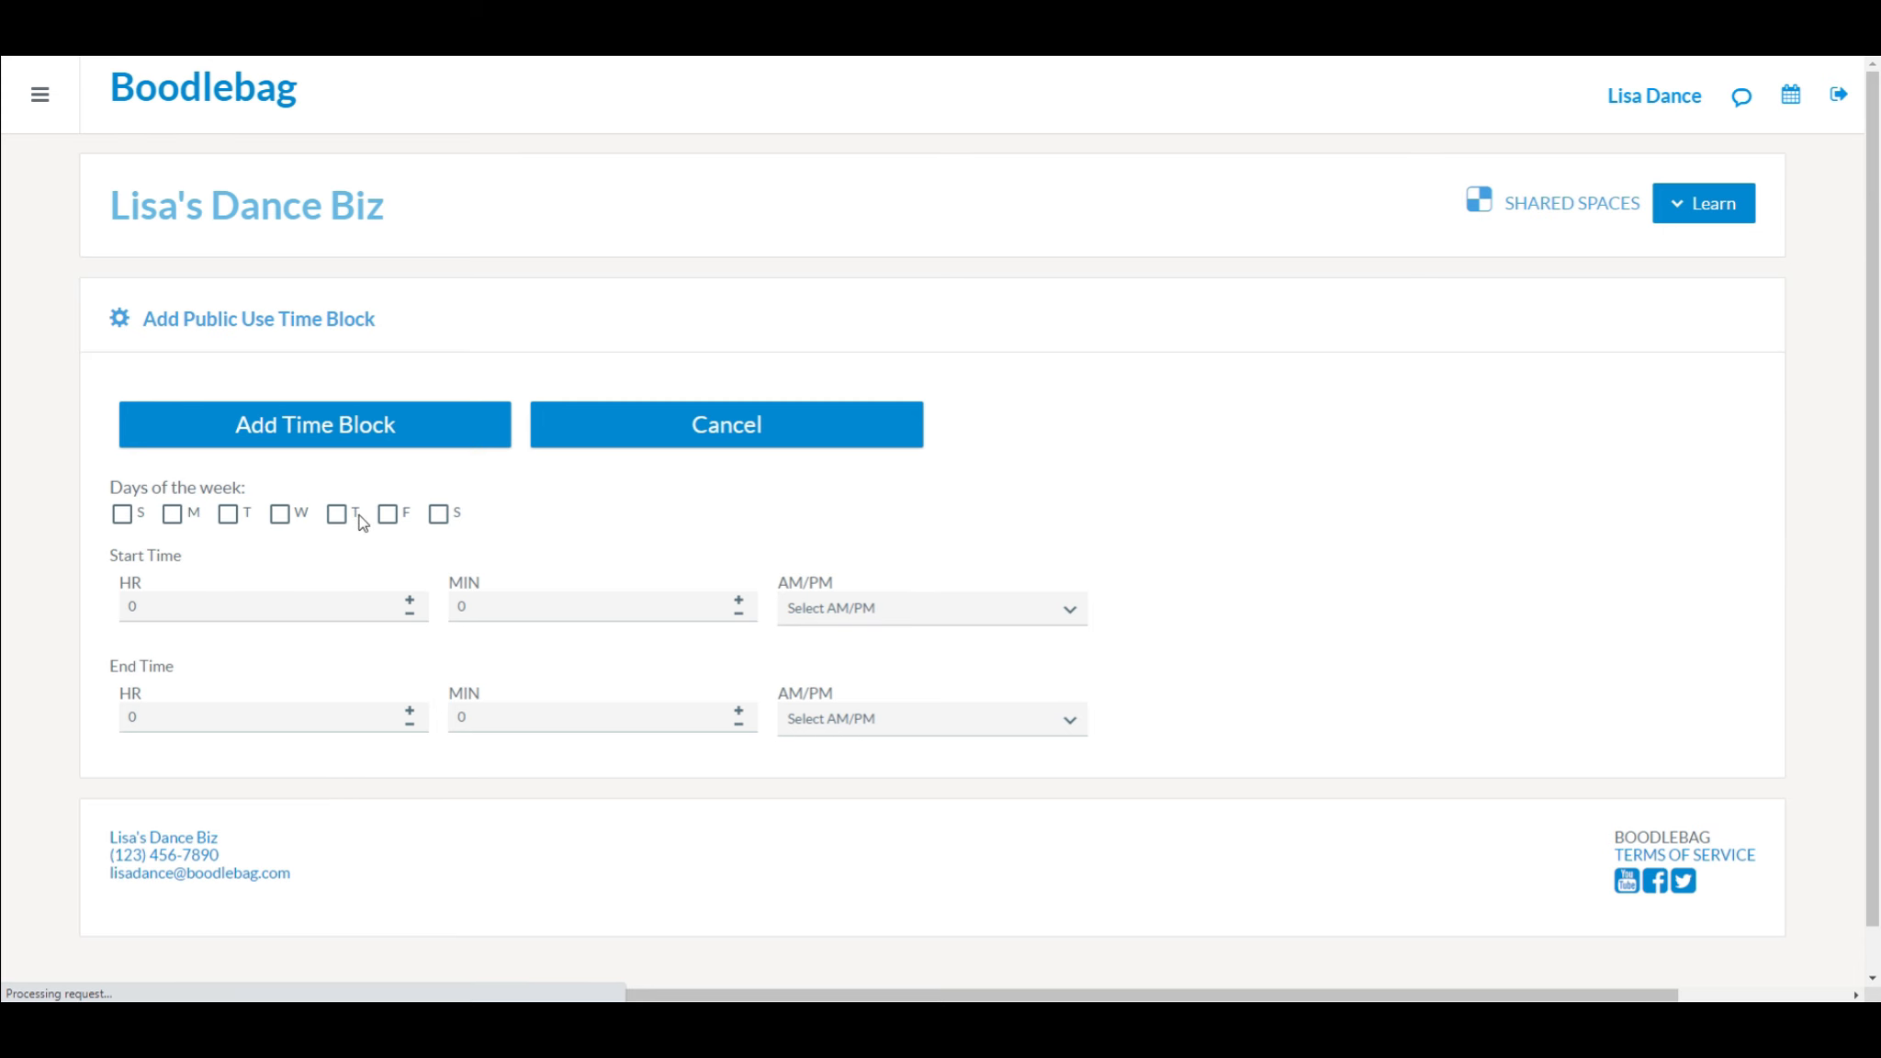
{"action": "left_click", "coordinate": [269, 599]}
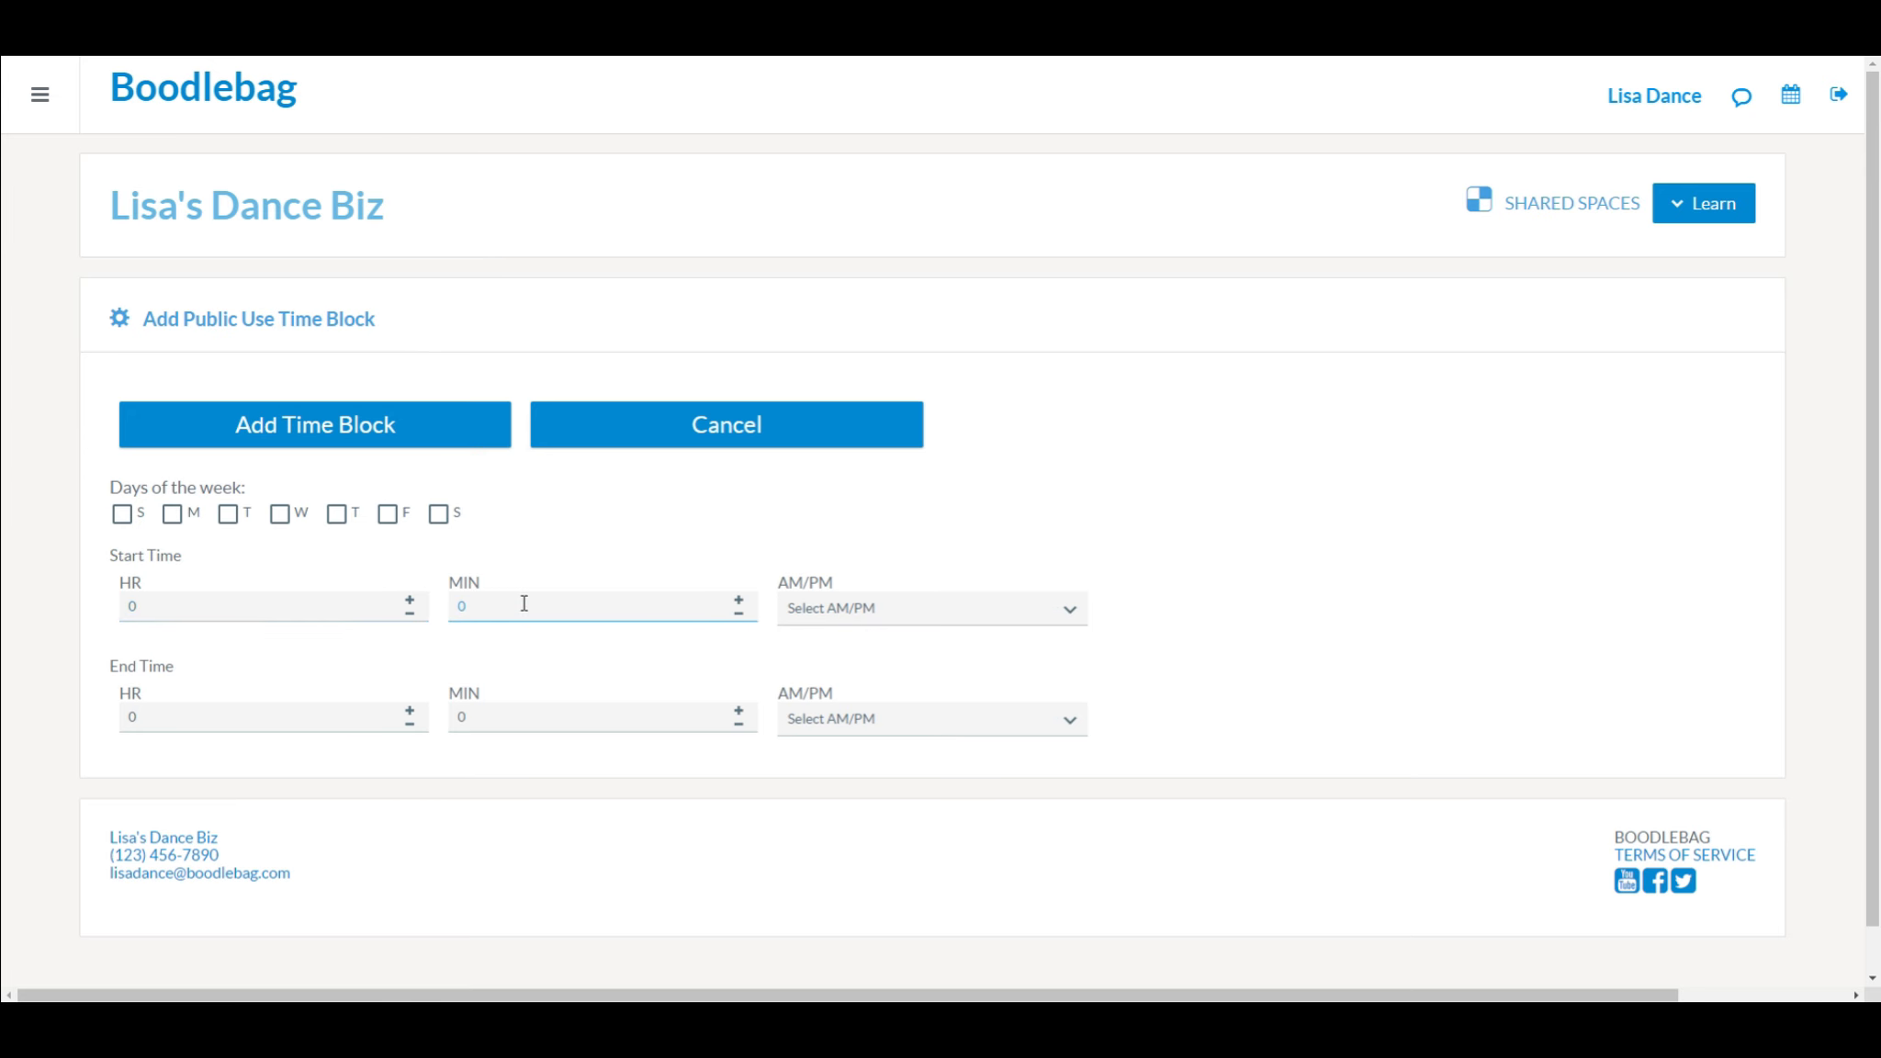
{"action": "left_click", "coordinate": [512, 725]}
{"action": "left_click", "coordinate": [227, 514]}
{"action": "left_click", "coordinate": [290, 606]}
{"action": "key", "text": "BackSpace"}
{"action": "type", "text": "5"}
{"action": "left_click", "coordinate": [519, 604]}
{"action": "left_click", "coordinate": [1067, 609]}
{"action": "left_click", "coordinate": [916, 726]}
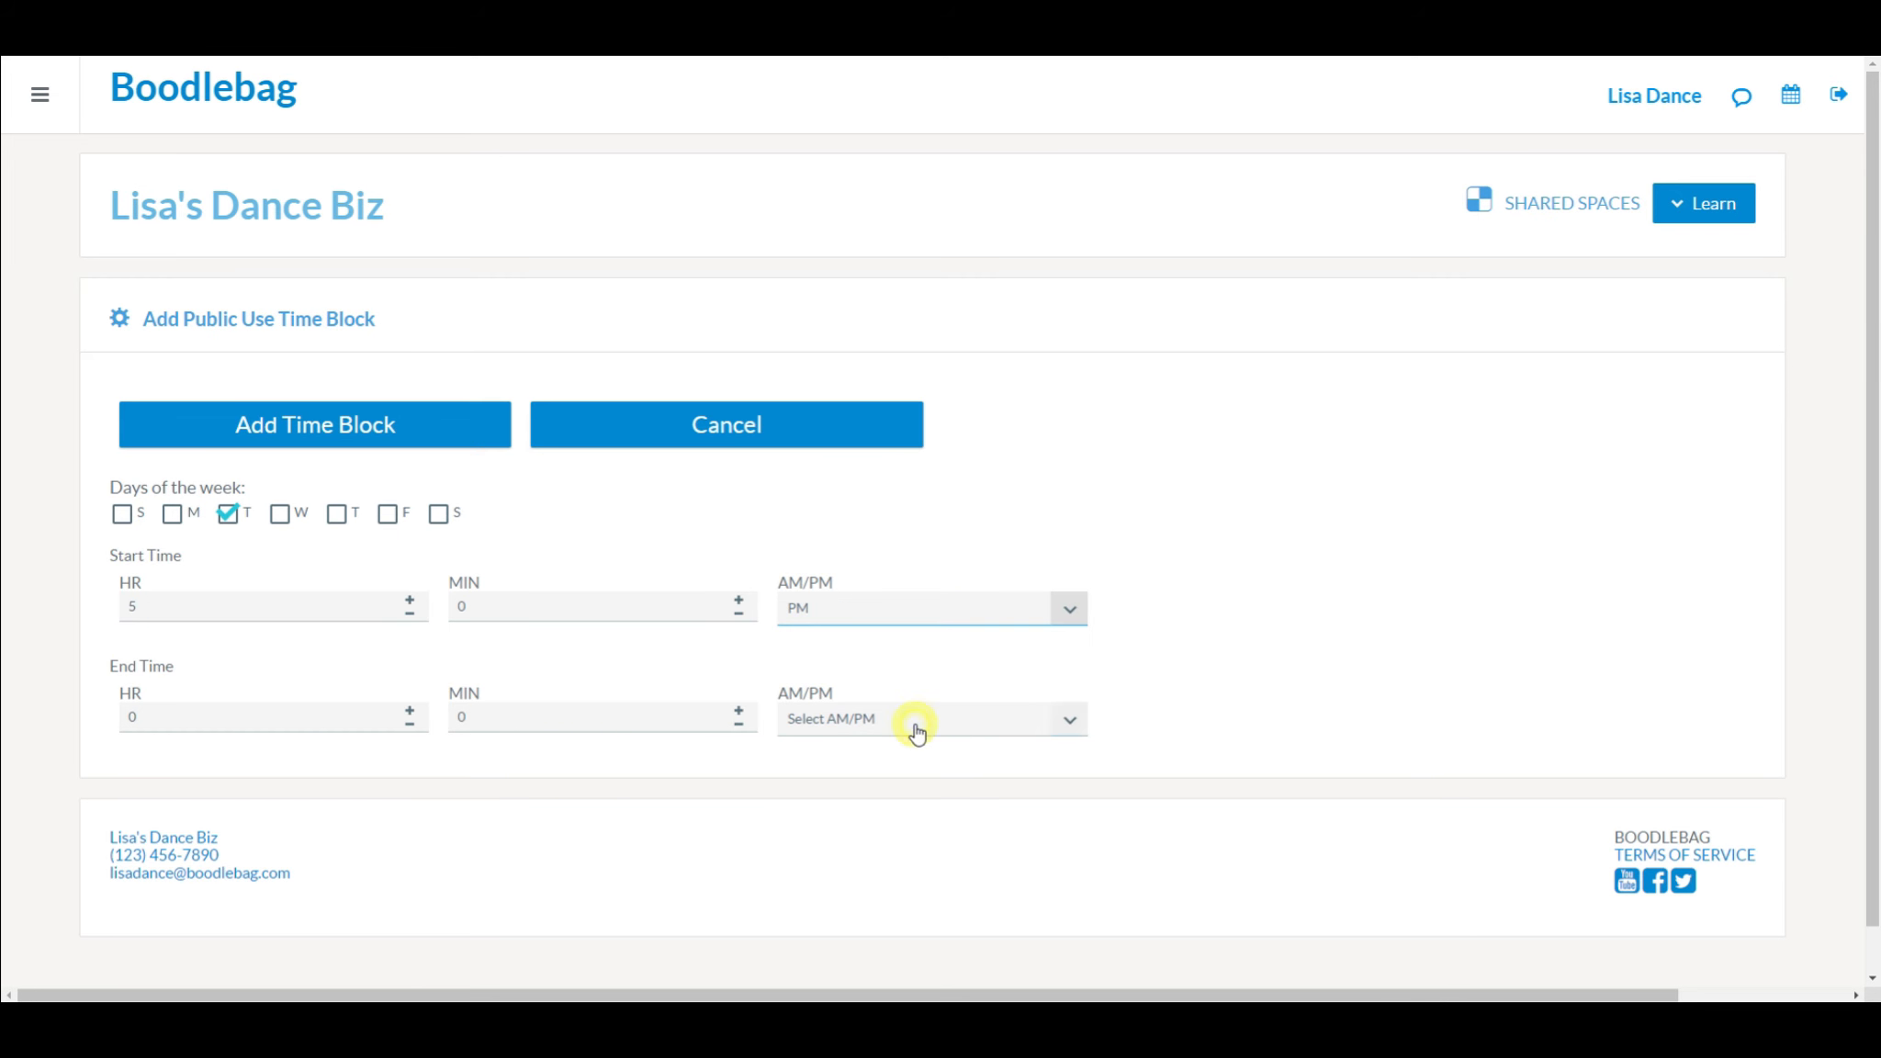
- Set the time block's end time to 10:00 PM and add the block to the space
{"action": "left_click", "coordinate": [243, 714]}
{"action": "key", "text": "BackSpace"}
{"action": "type", "text": "10"}
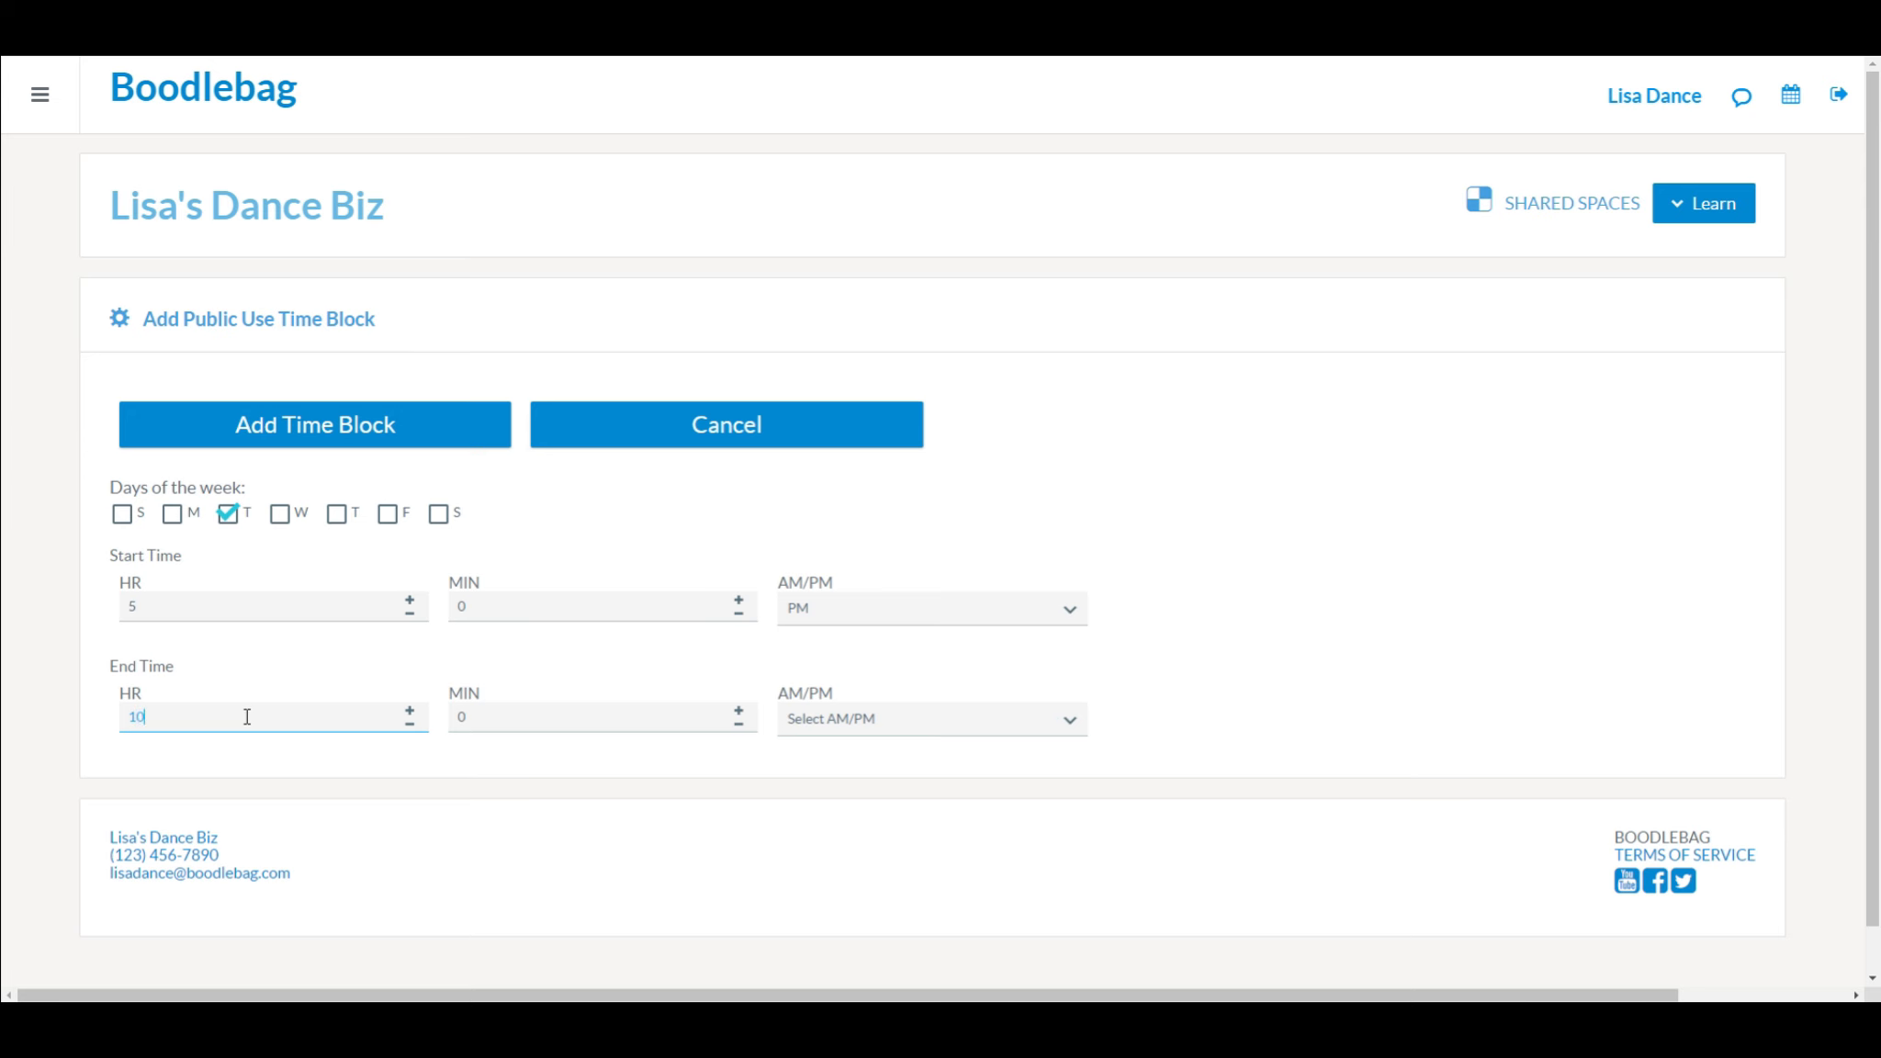
{"action": "left_click", "coordinate": [1069, 719]}
{"action": "left_click", "coordinate": [930, 836]}
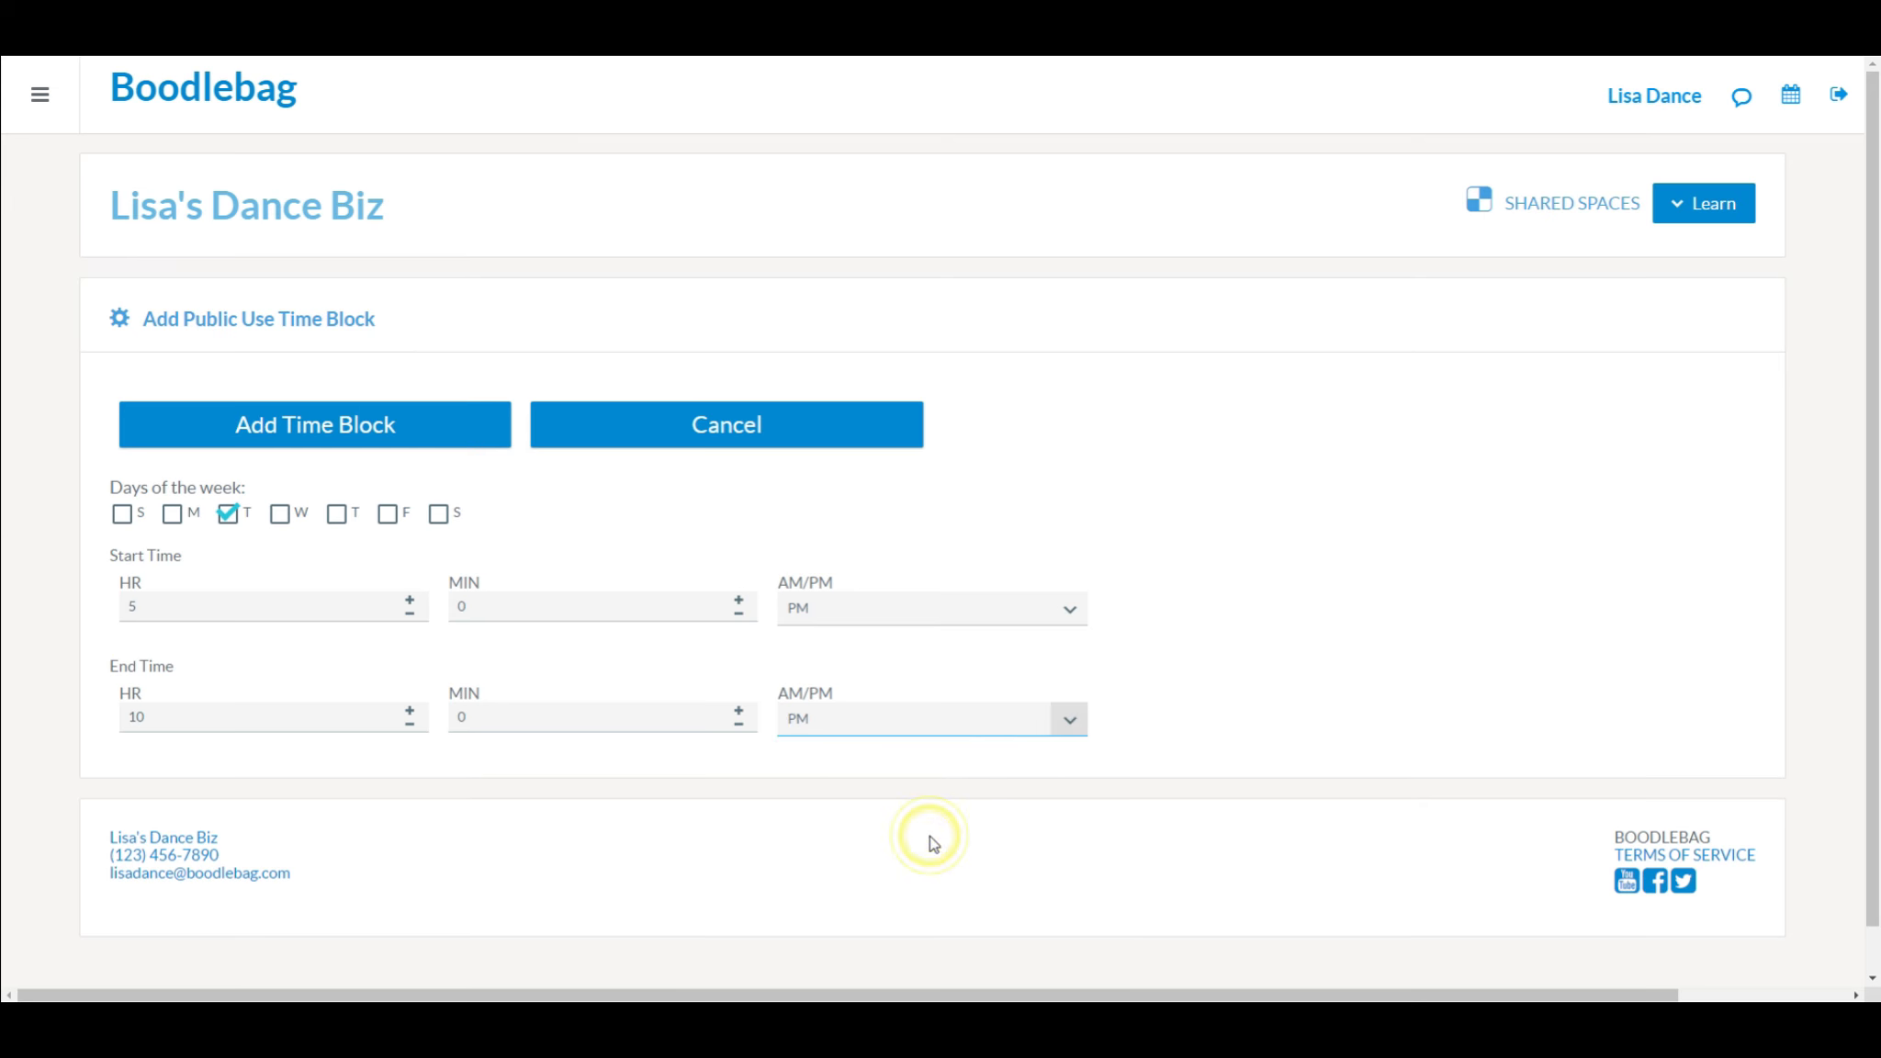
{"action": "left_click", "coordinate": [342, 425]}
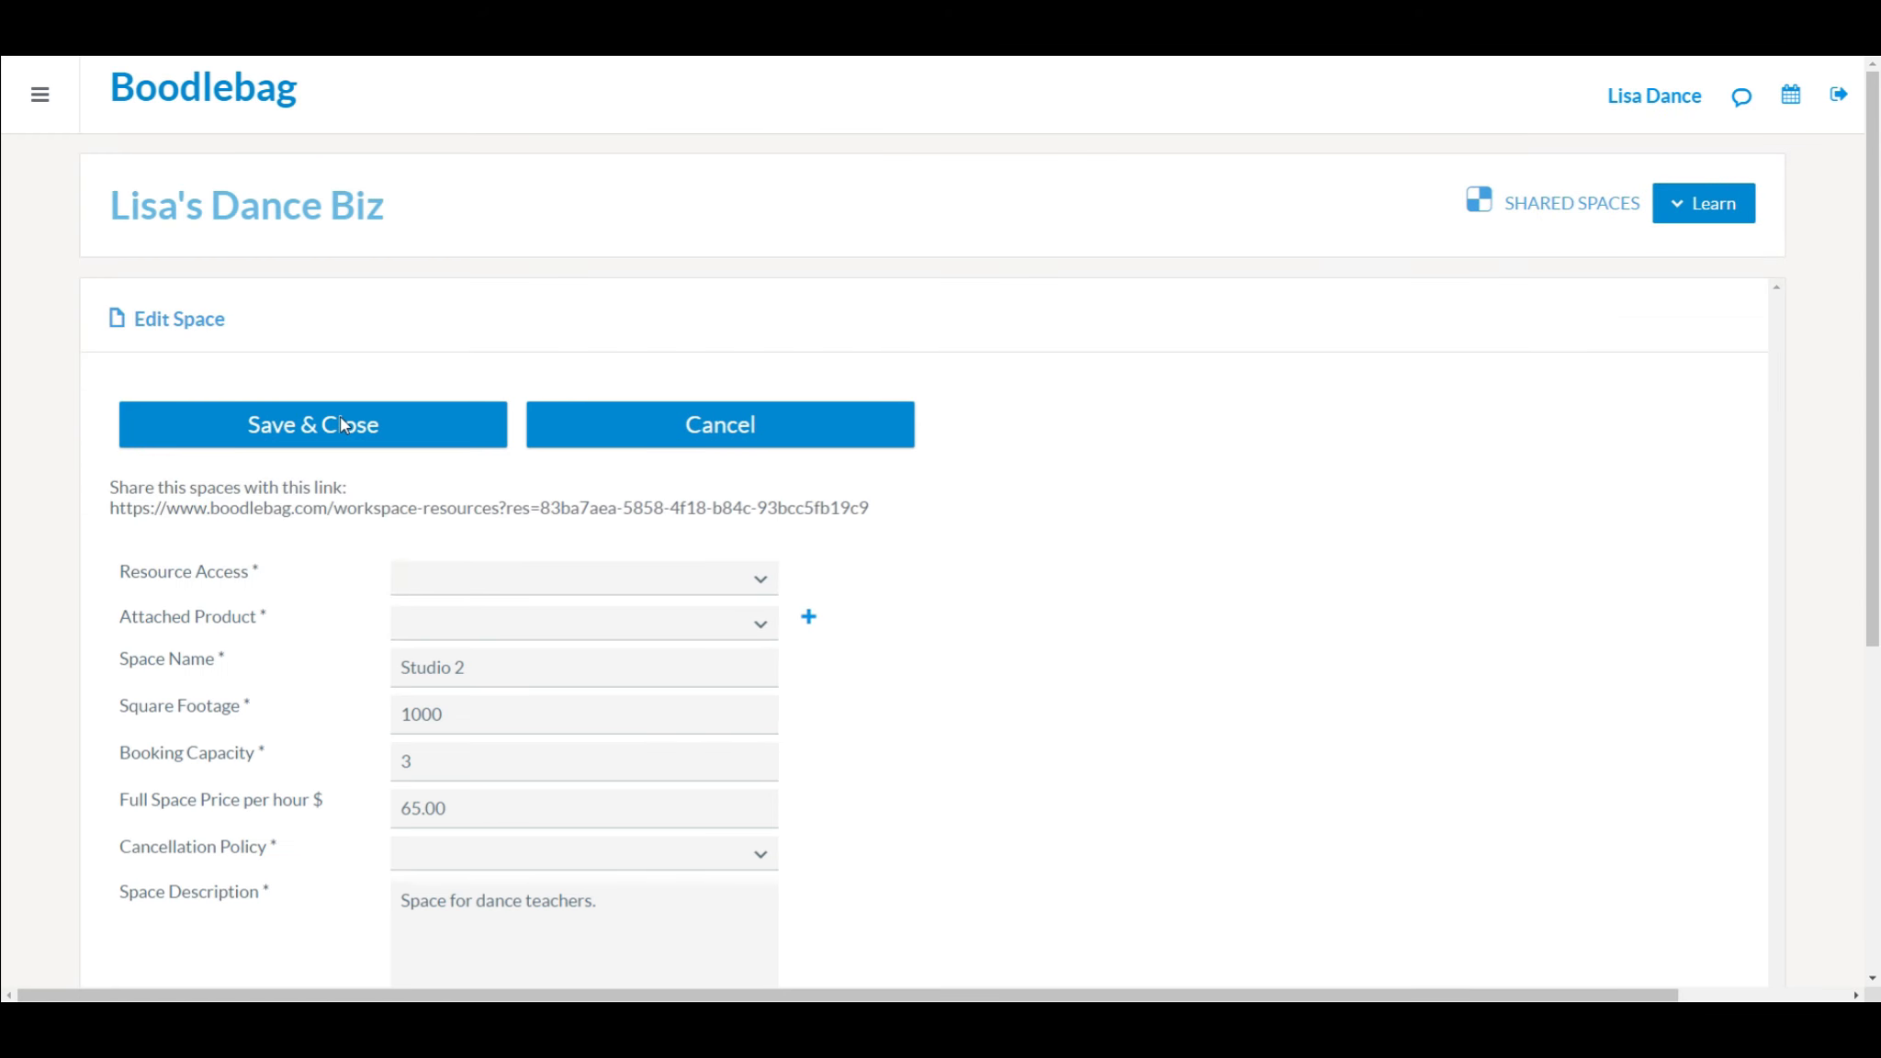
- Delete the Tuesday 5:00 PM to 10:00 PM block from Studio 2's public use hours and confirm the deletion
{"action": "scroll", "coordinate": [1231, 567], "scroll_direction": "down", "scroll_amount": 7}
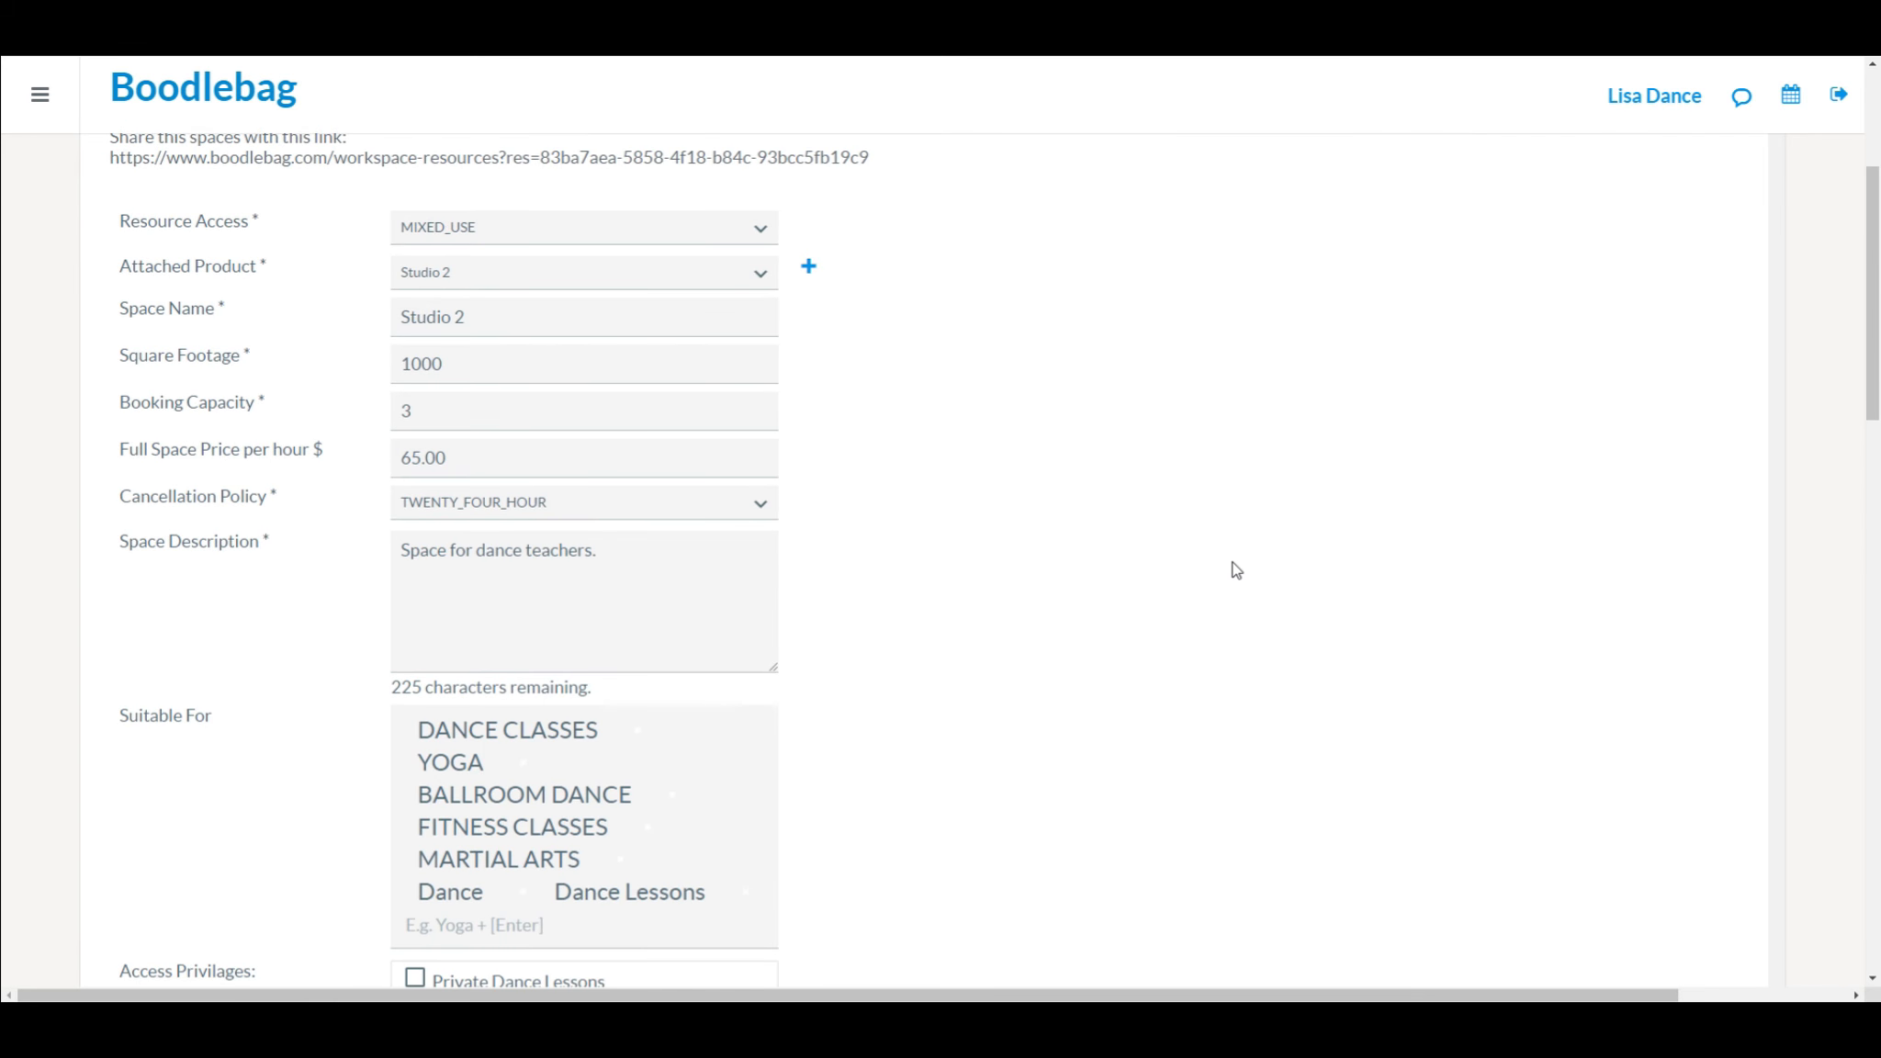
{"action": "scroll", "coordinate": [1235, 570], "scroll_direction": "down", "scroll_amount": 15}
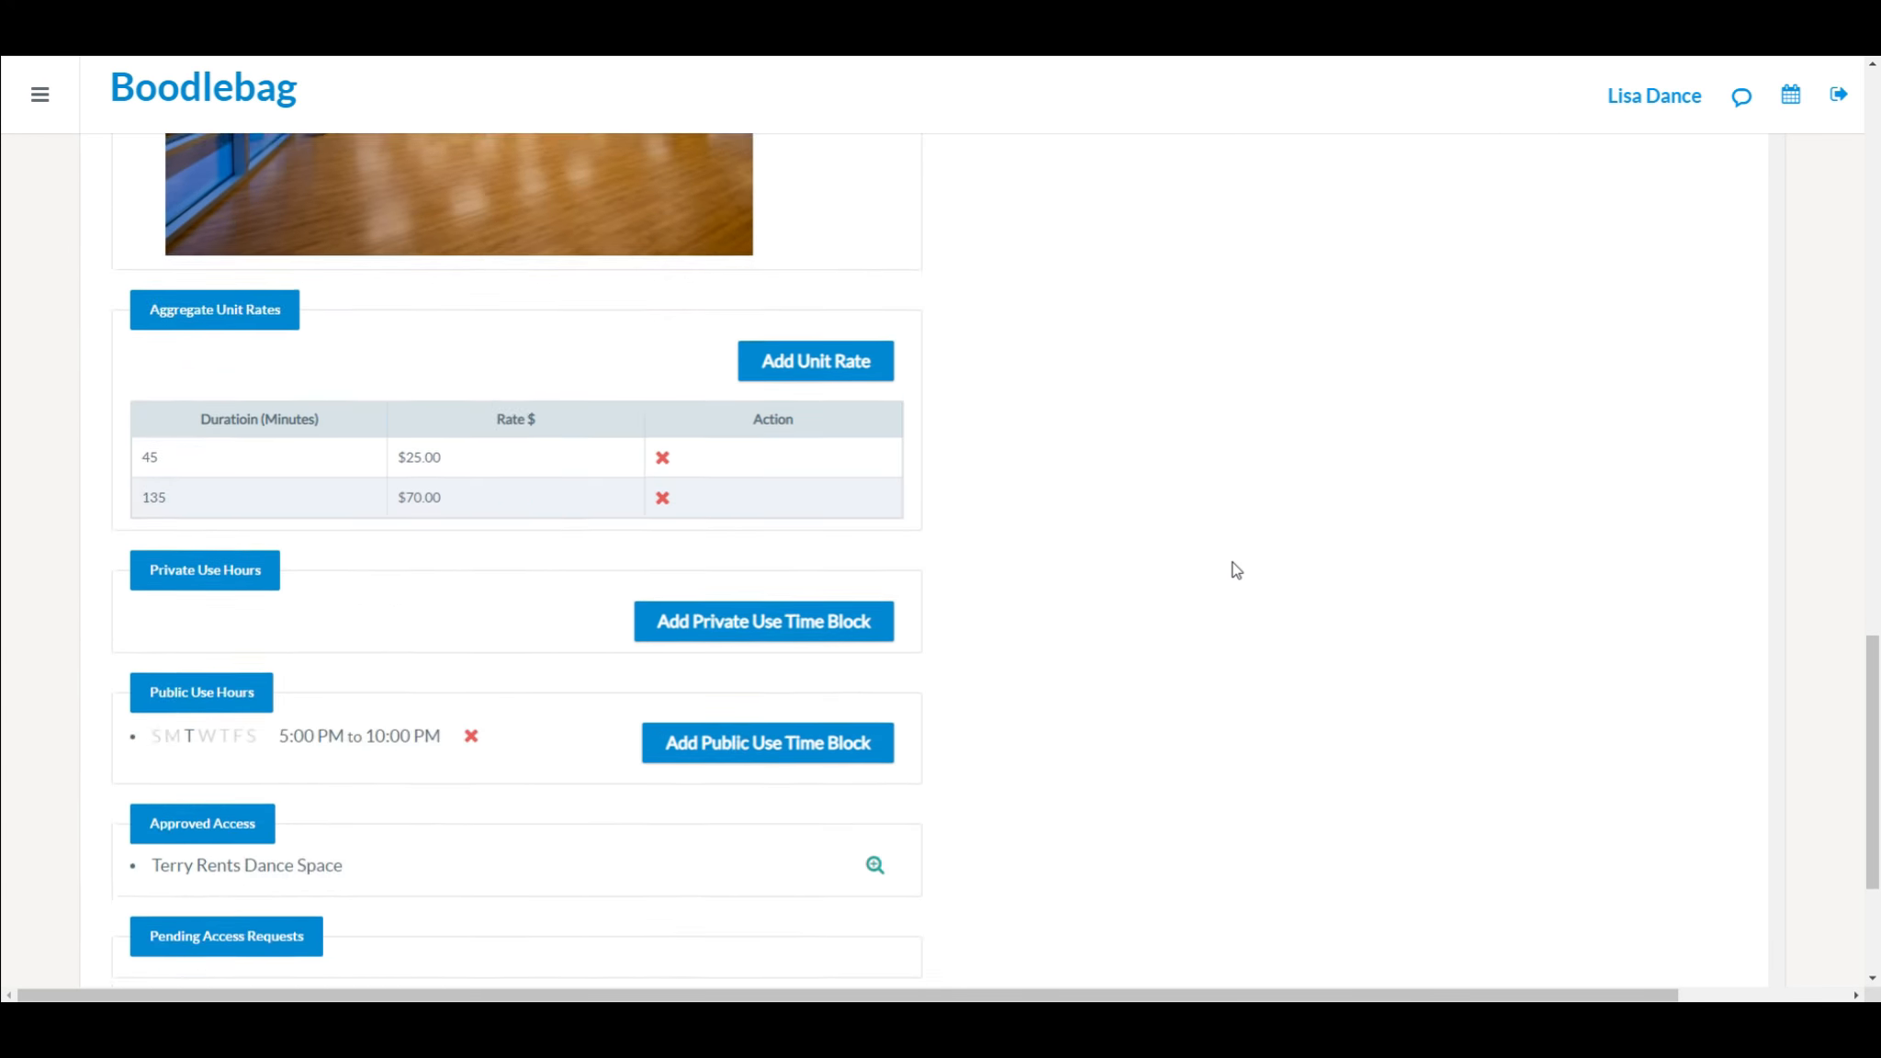
{"action": "scroll", "coordinate": [1233, 567], "scroll_direction": "up", "scroll_amount": 1}
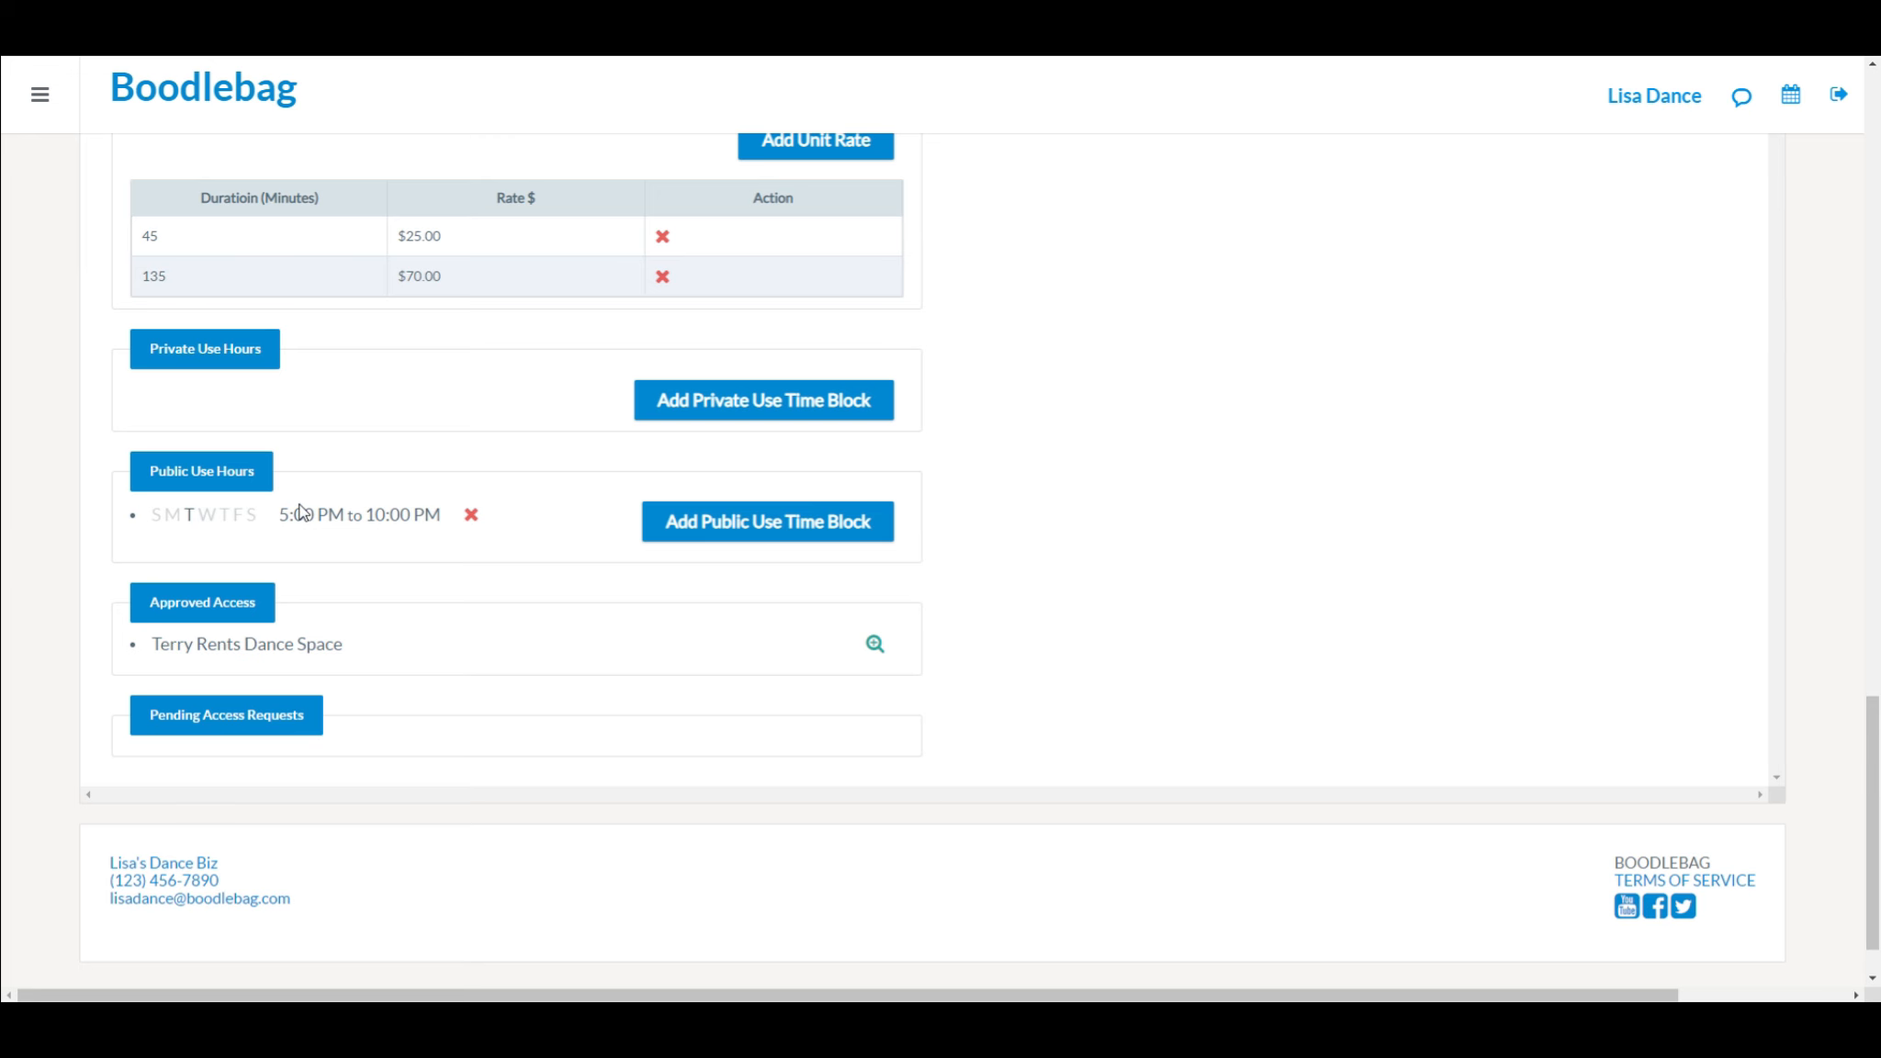
{"action": "left_click", "coordinate": [471, 515]}
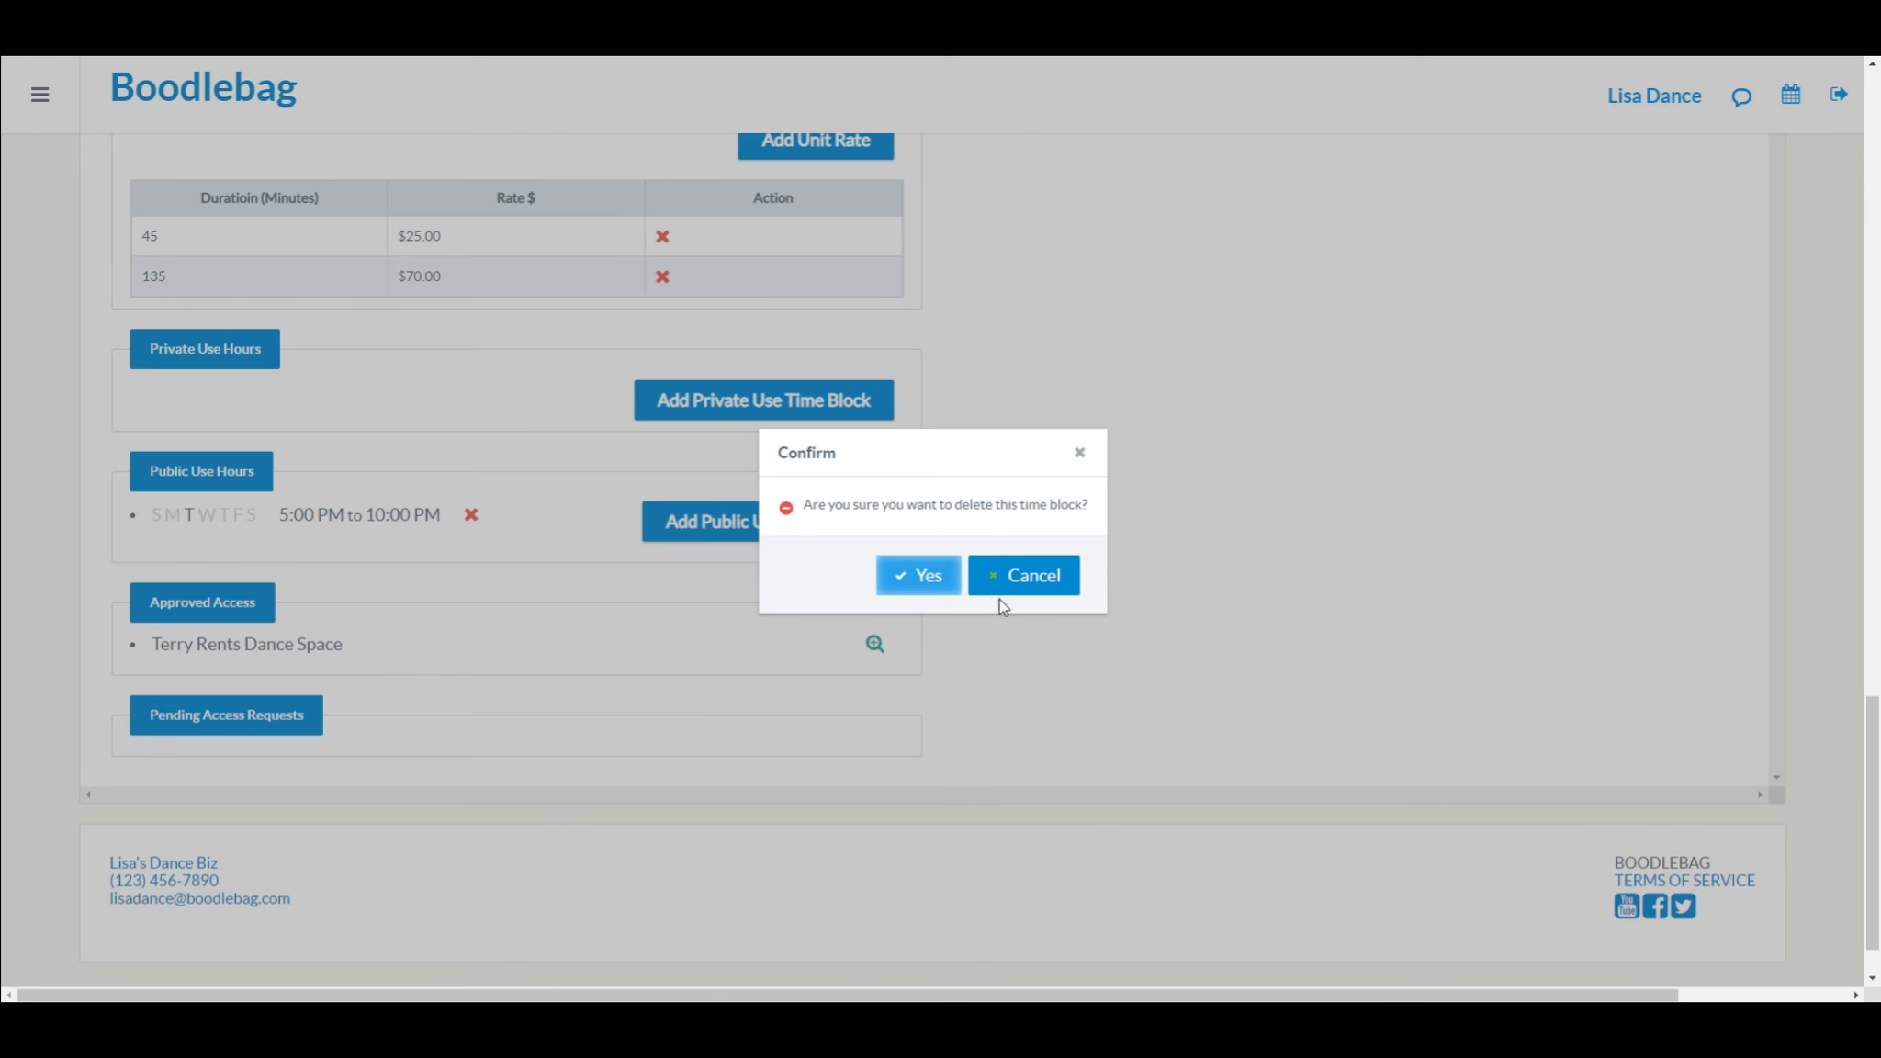
{"action": "left_click", "coordinate": [921, 574]}
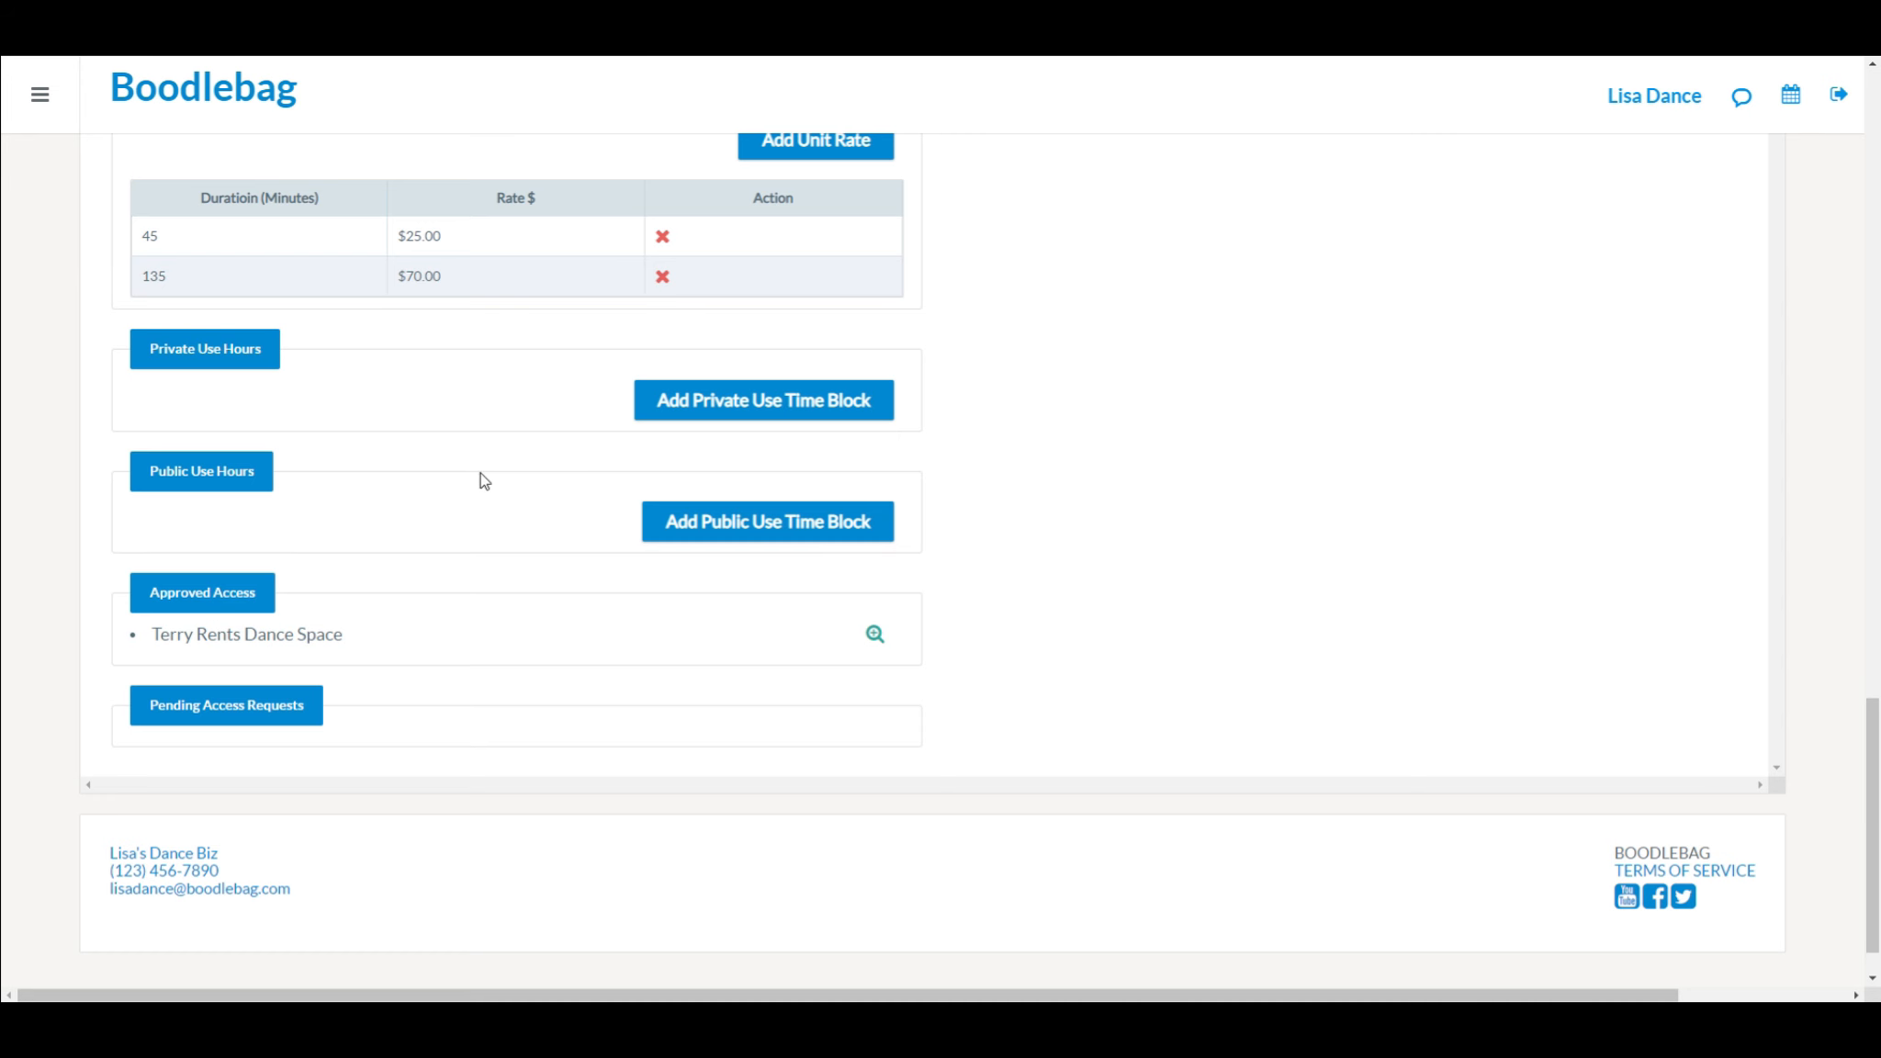
- Open the approved business's access record for Studio 2 and examine its requesting business, message and contact details
{"action": "scroll", "coordinate": [1124, 521], "scroll_direction": "down", "scroll_amount": 1}
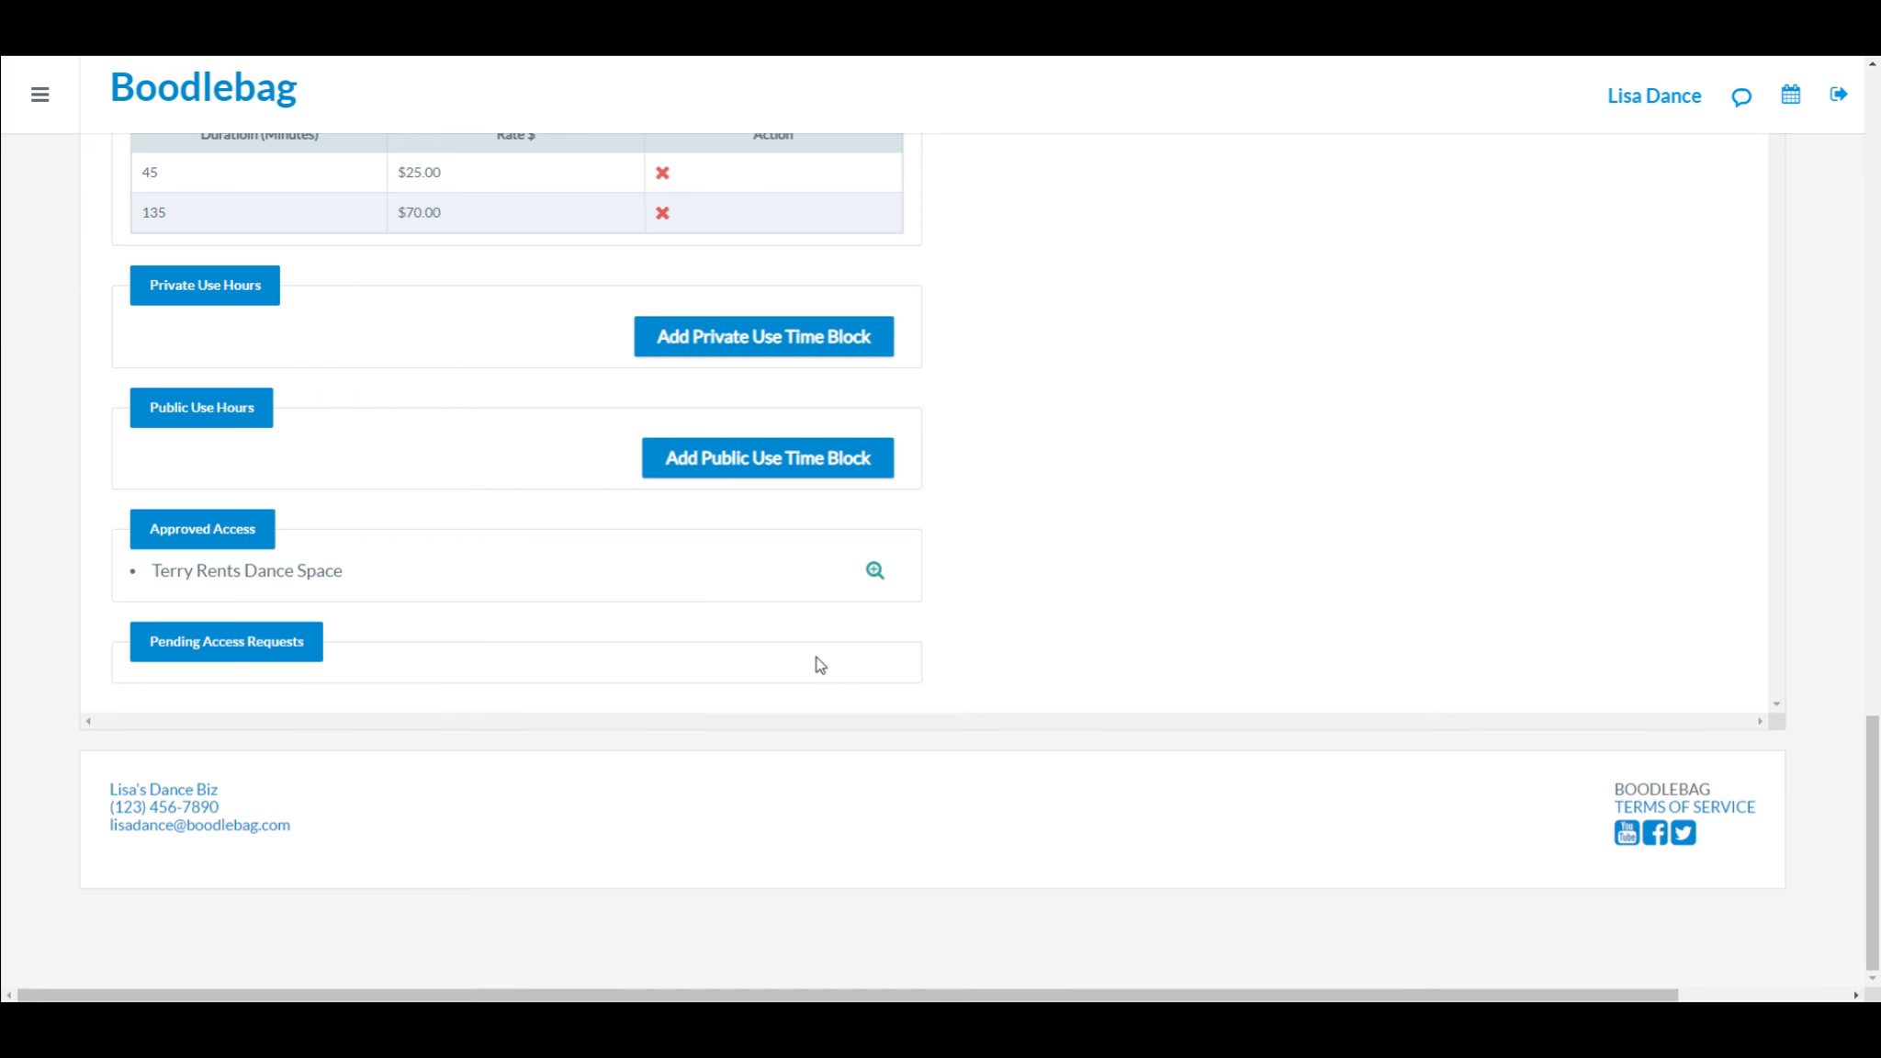
{"action": "left_click", "coordinate": [873, 571]}
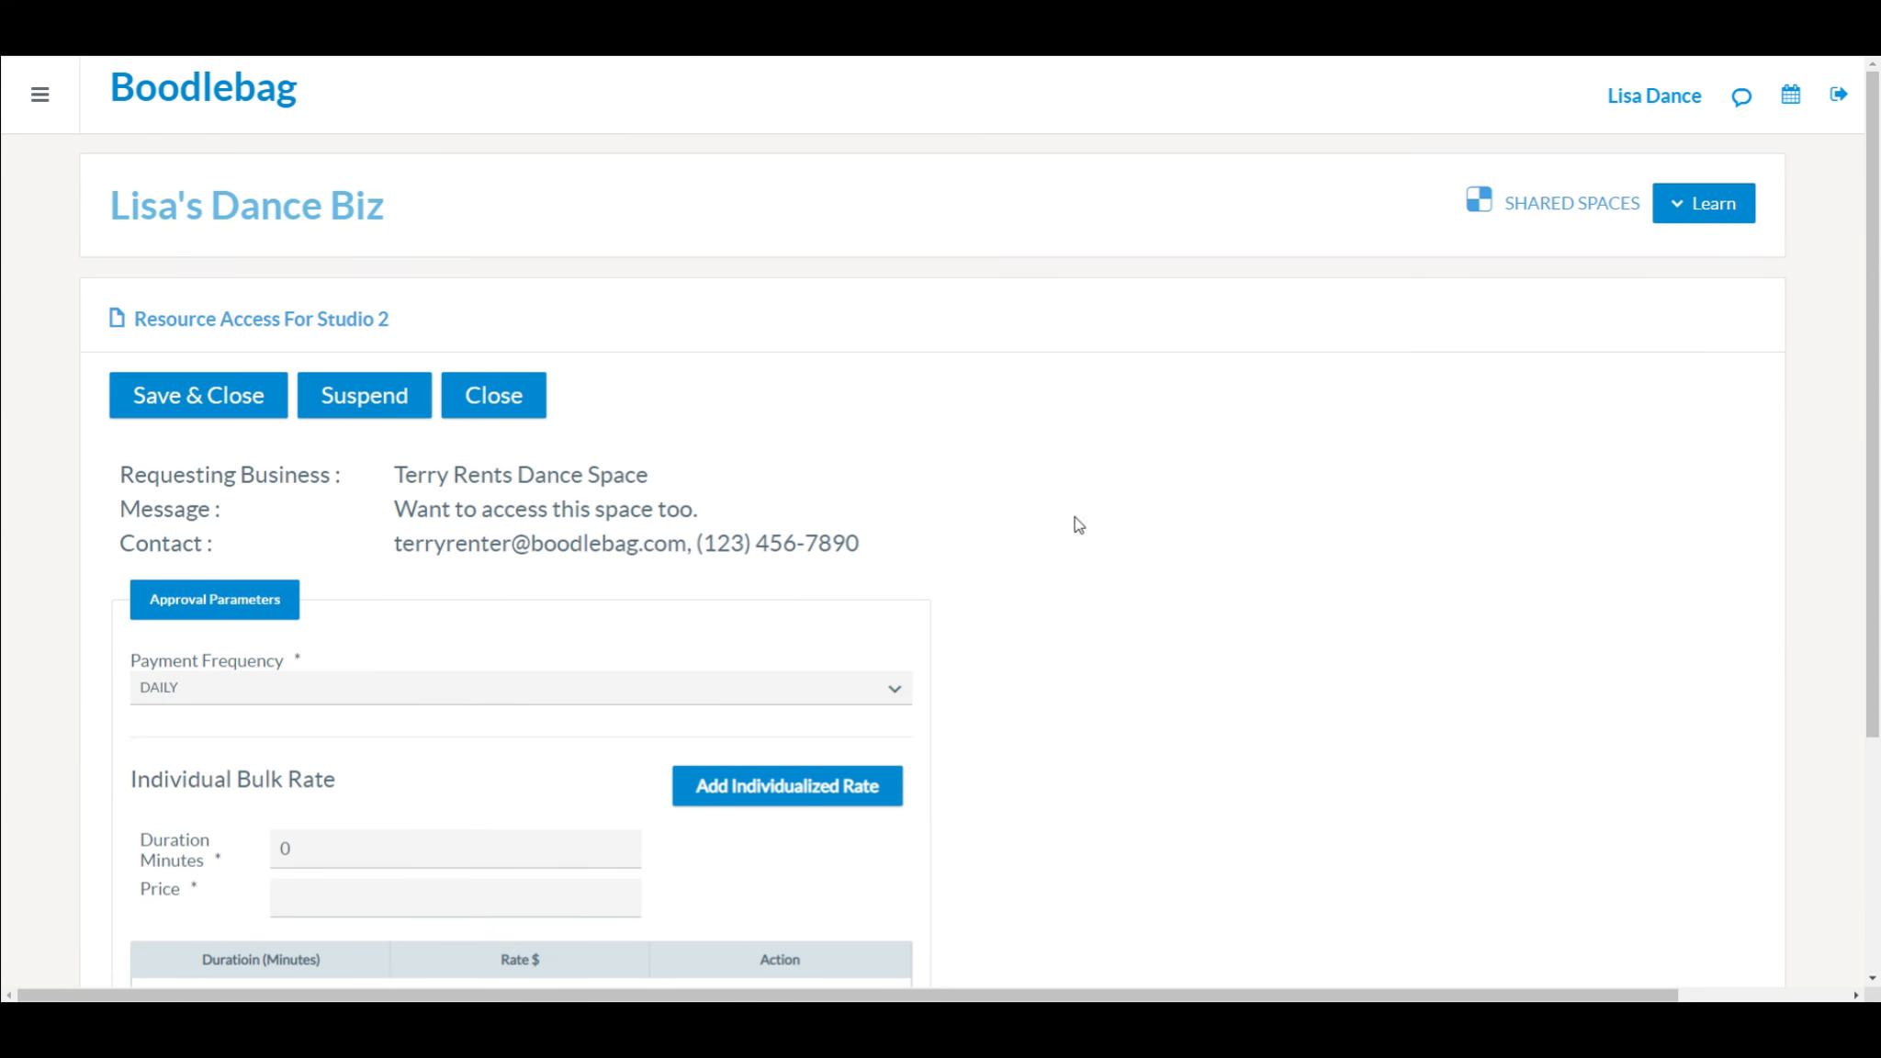
{"action": "scroll", "coordinate": [1078, 524], "scroll_direction": "down", "scroll_amount": 3}
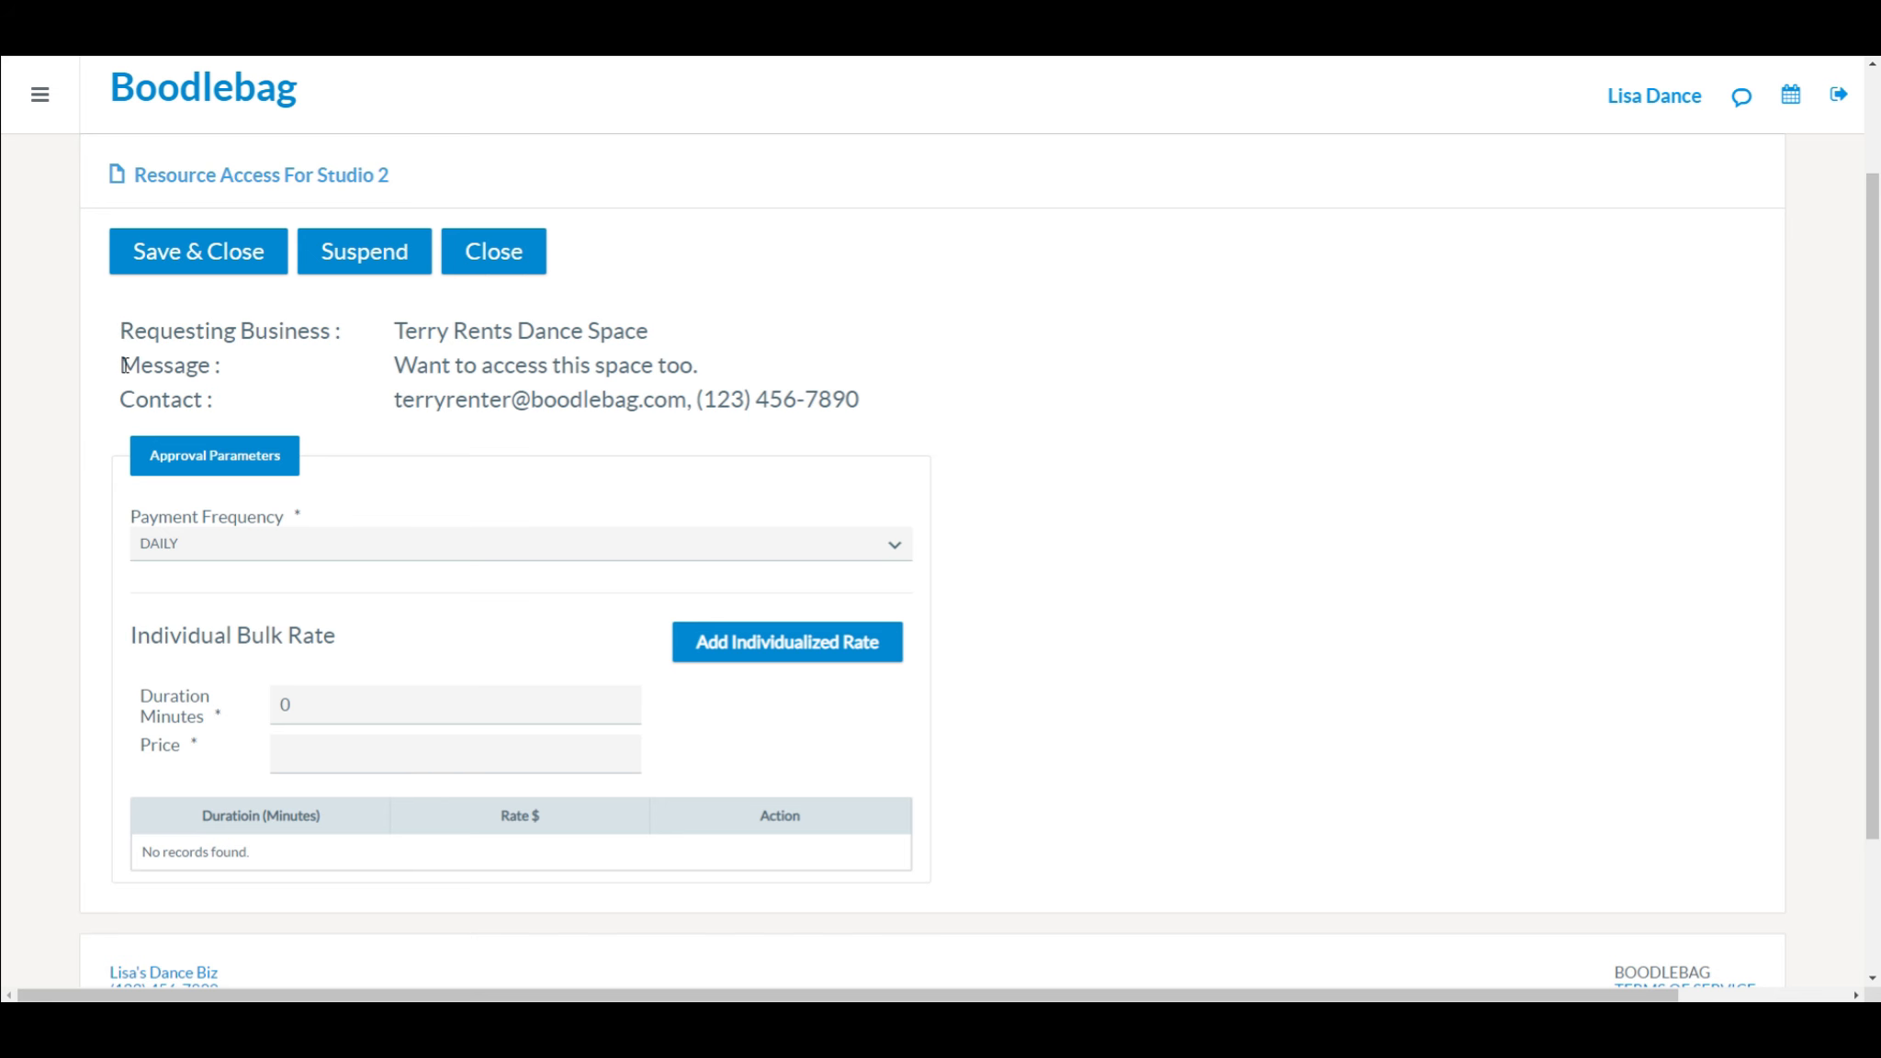
{"action": "left_click_drag", "start_coordinate": [396, 363], "coordinate": [714, 369]}
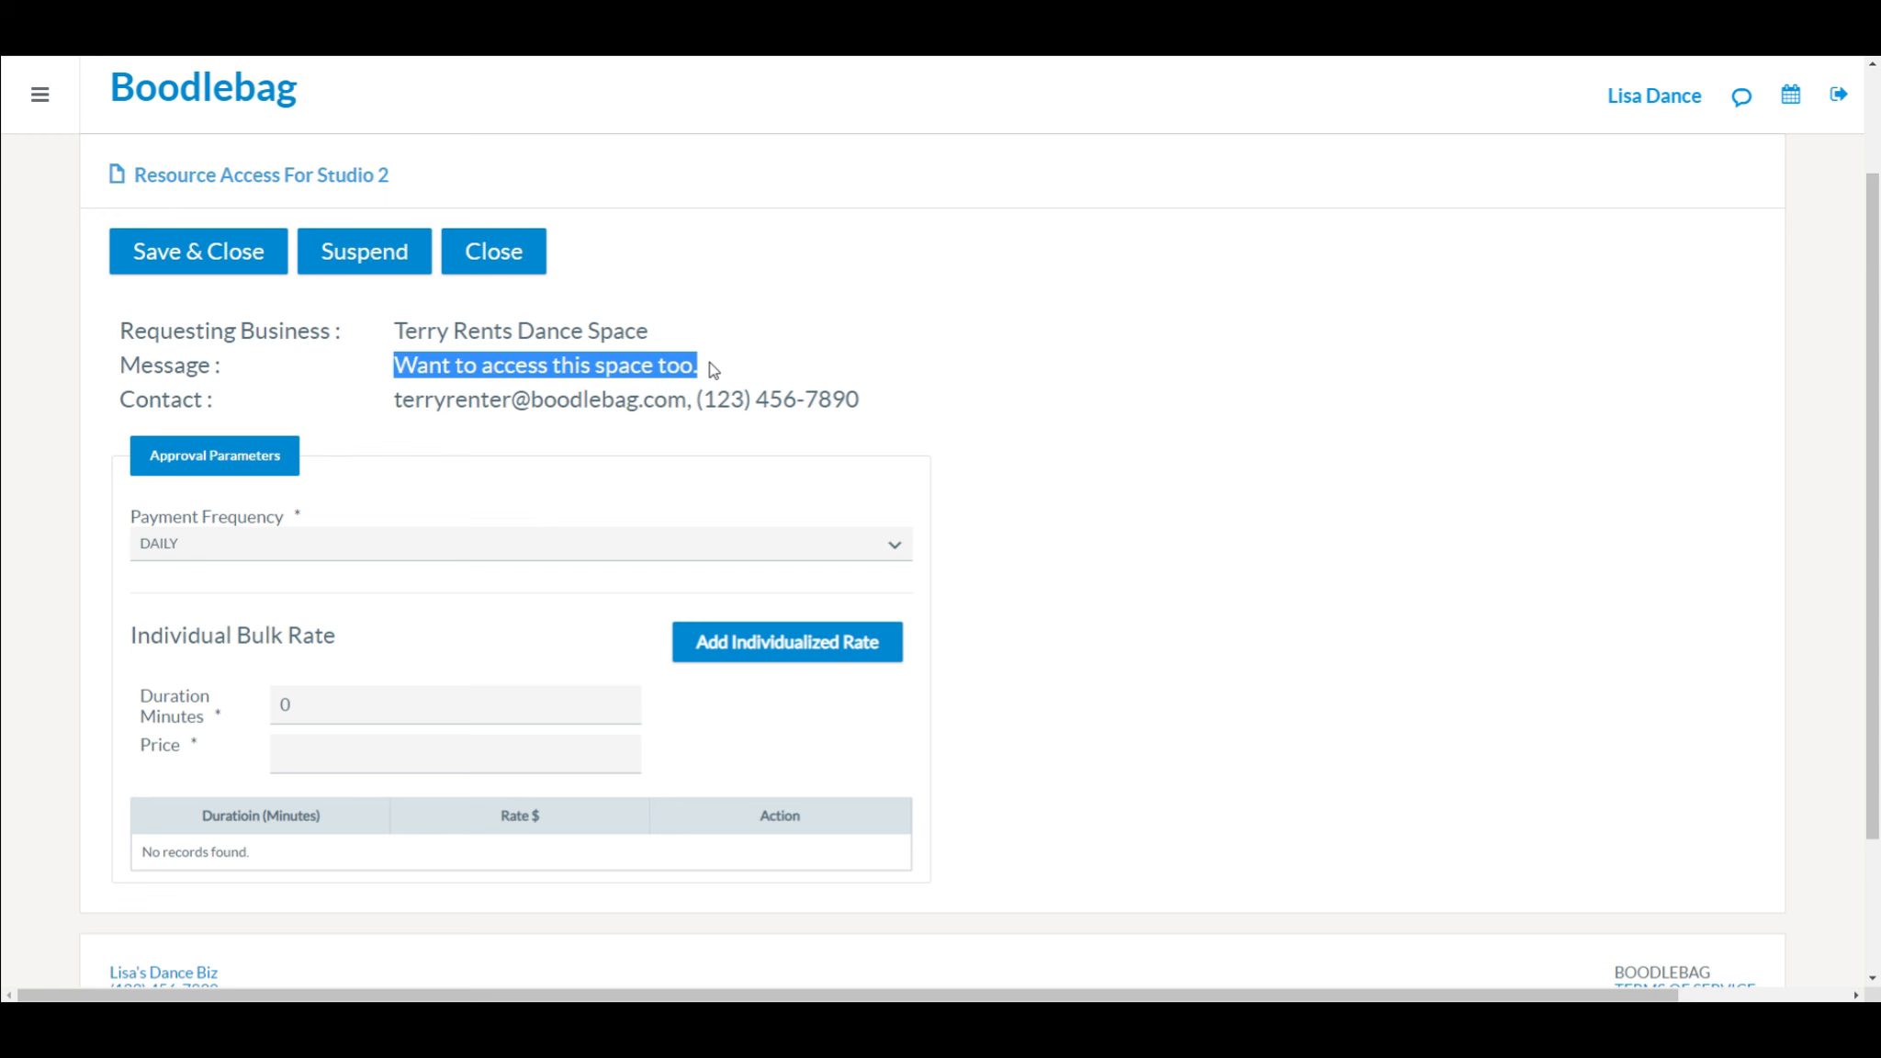
{"action": "left_click_drag", "start_coordinate": [396, 330], "coordinate": [655, 329]}
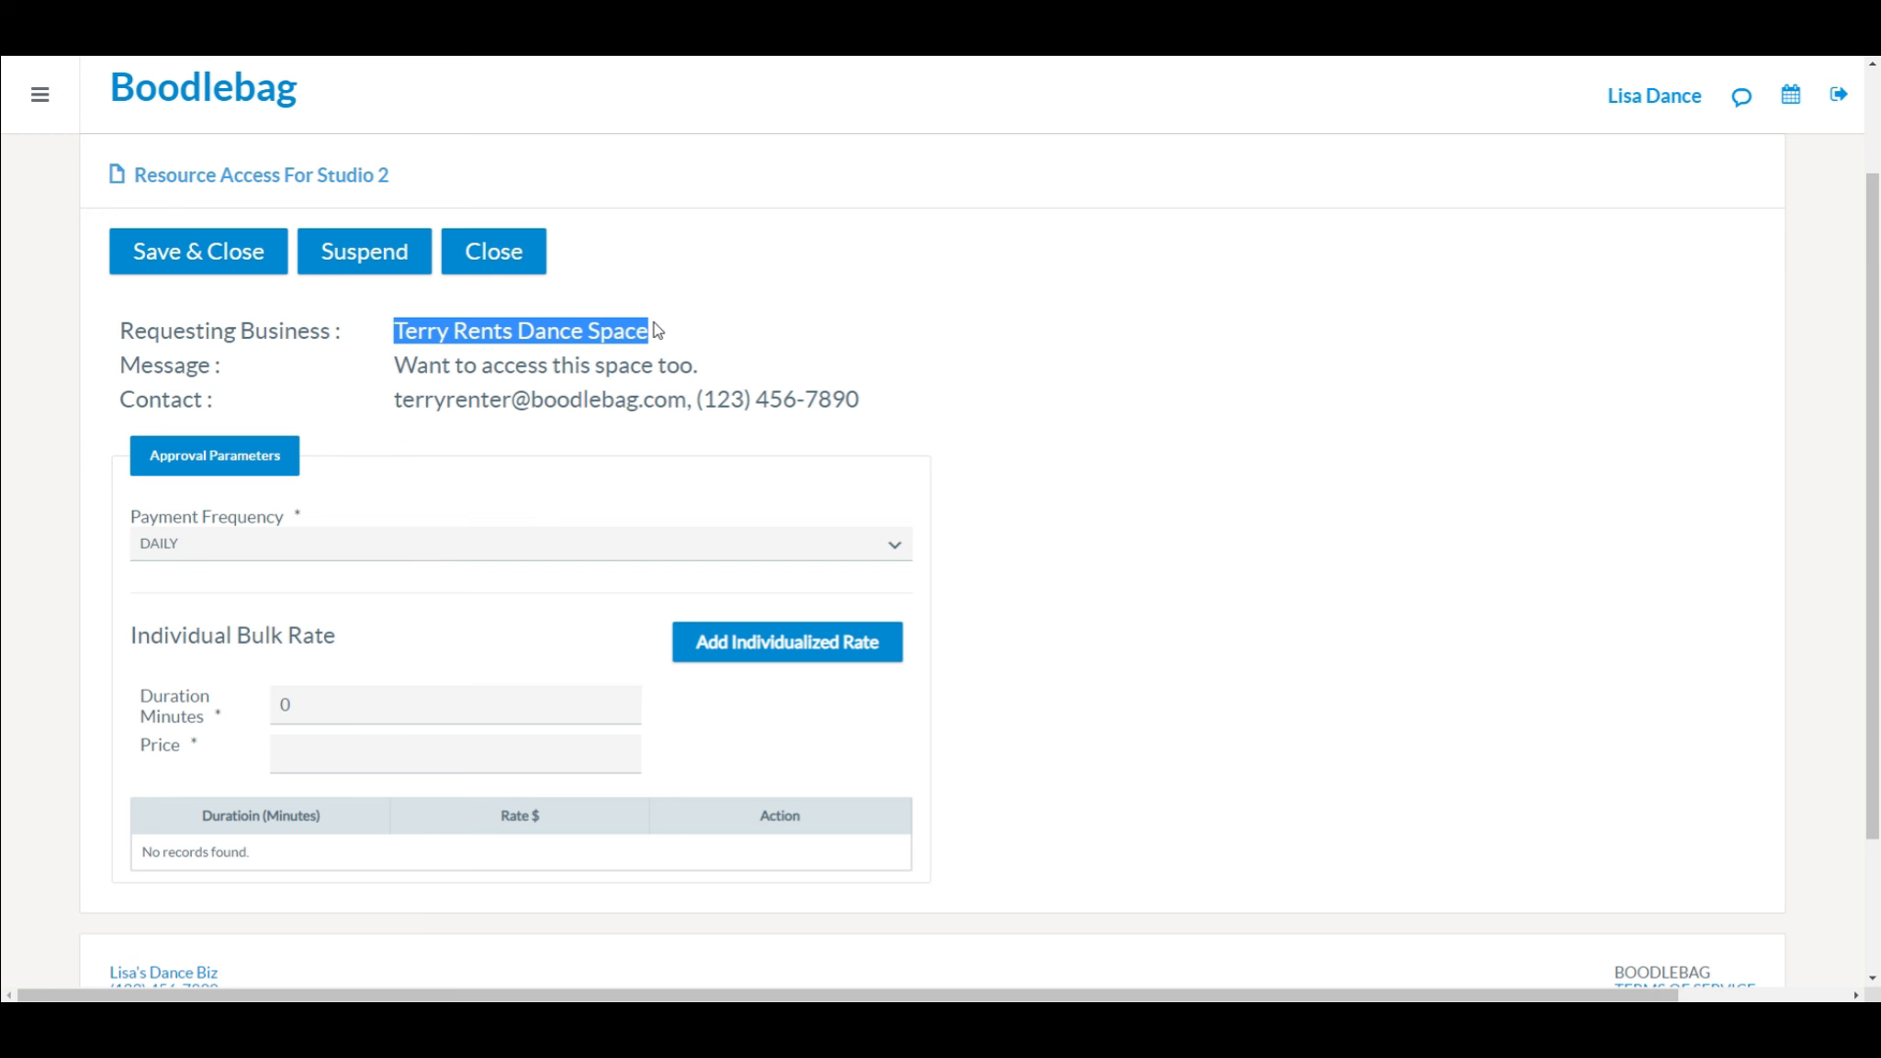
{"action": "left_click", "coordinate": [391, 397]}
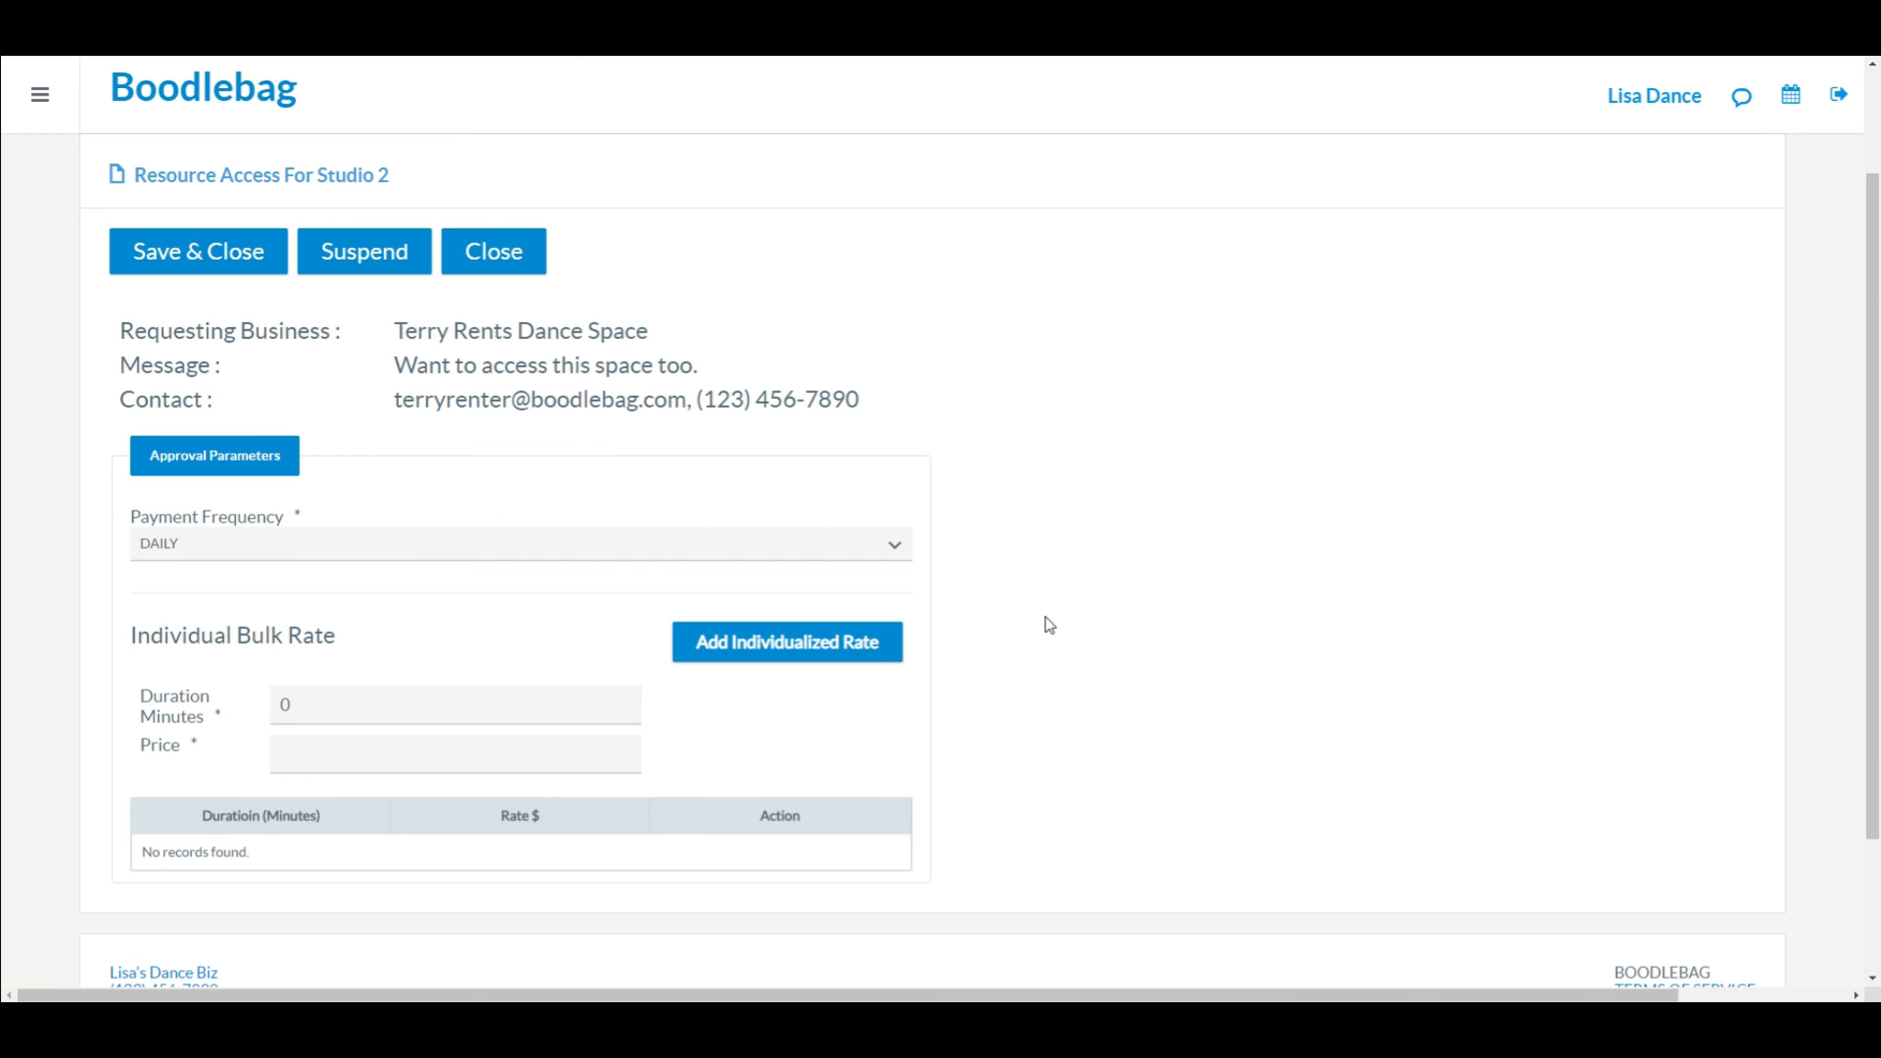
{"action": "scroll", "coordinate": [1046, 623], "scroll_direction": "down", "scroll_amount": 1}
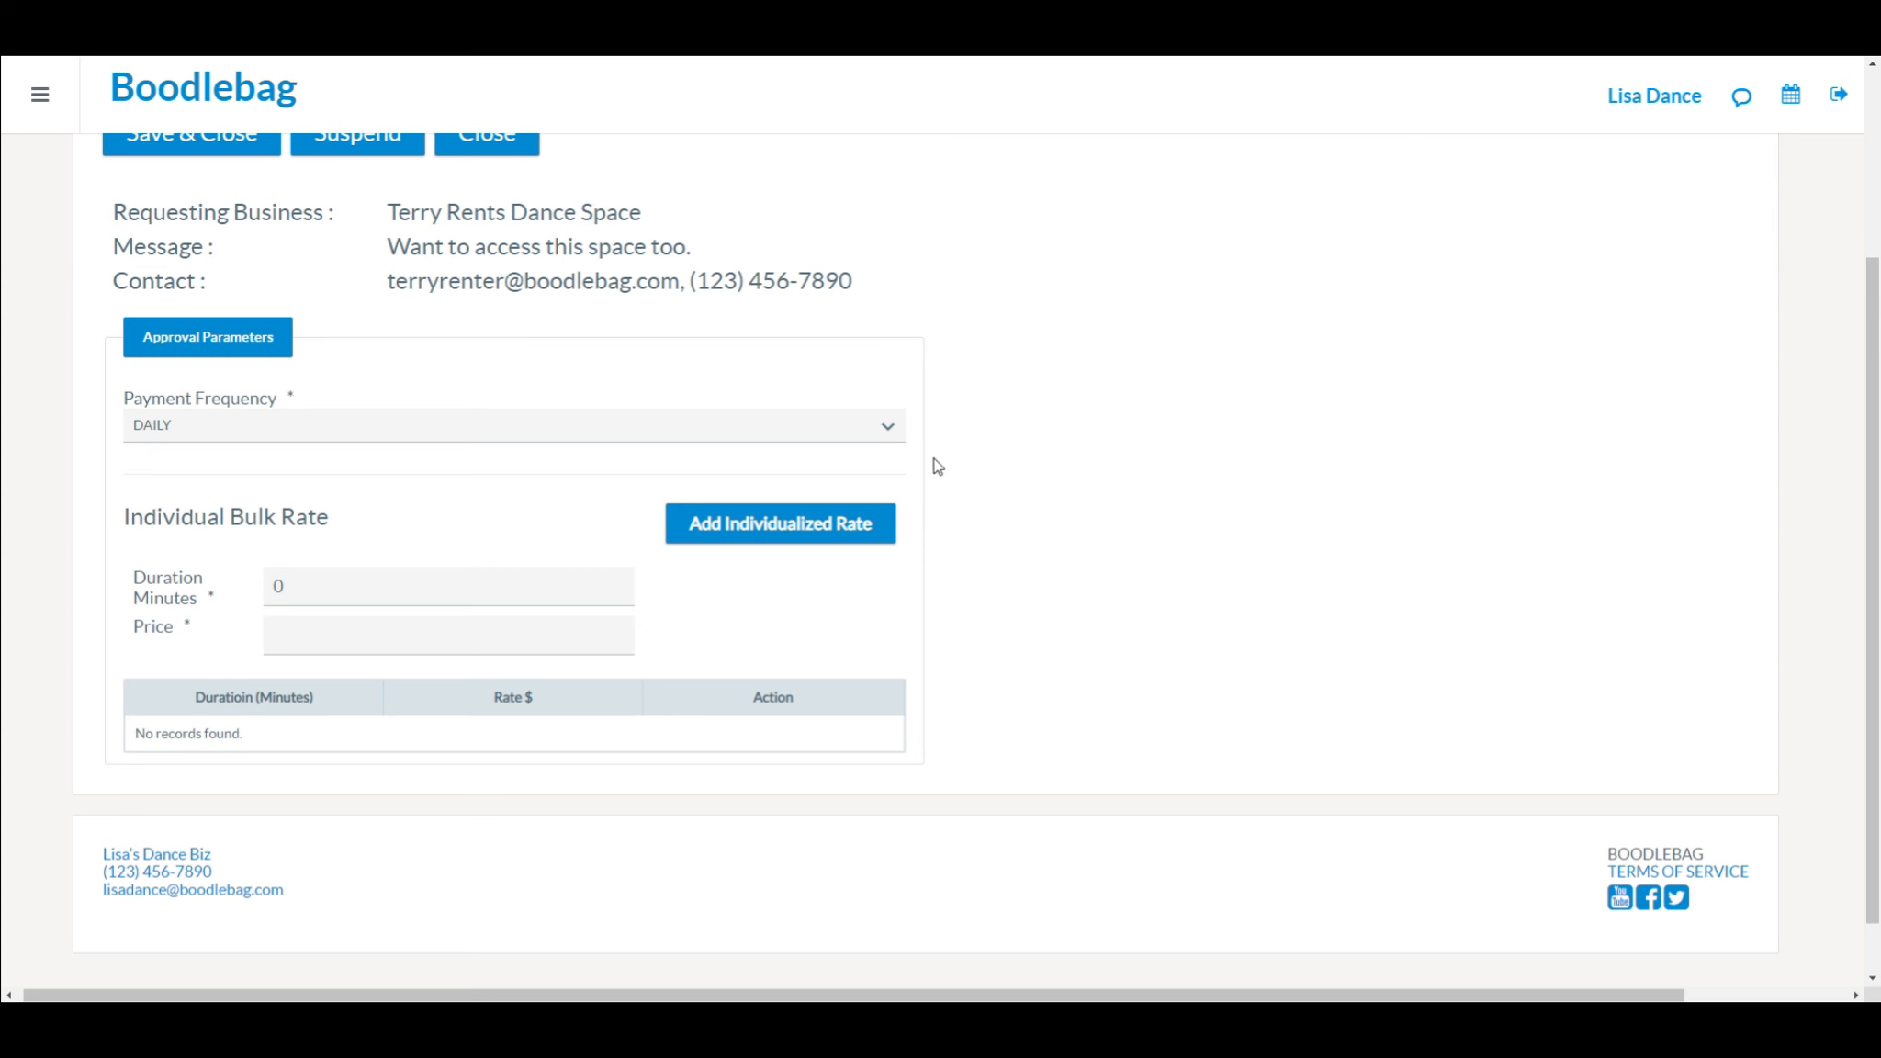
- Examine the payment frequency options and the duration and price fields of the individual bulk rate
{"action": "left_click", "coordinate": [887, 428]}
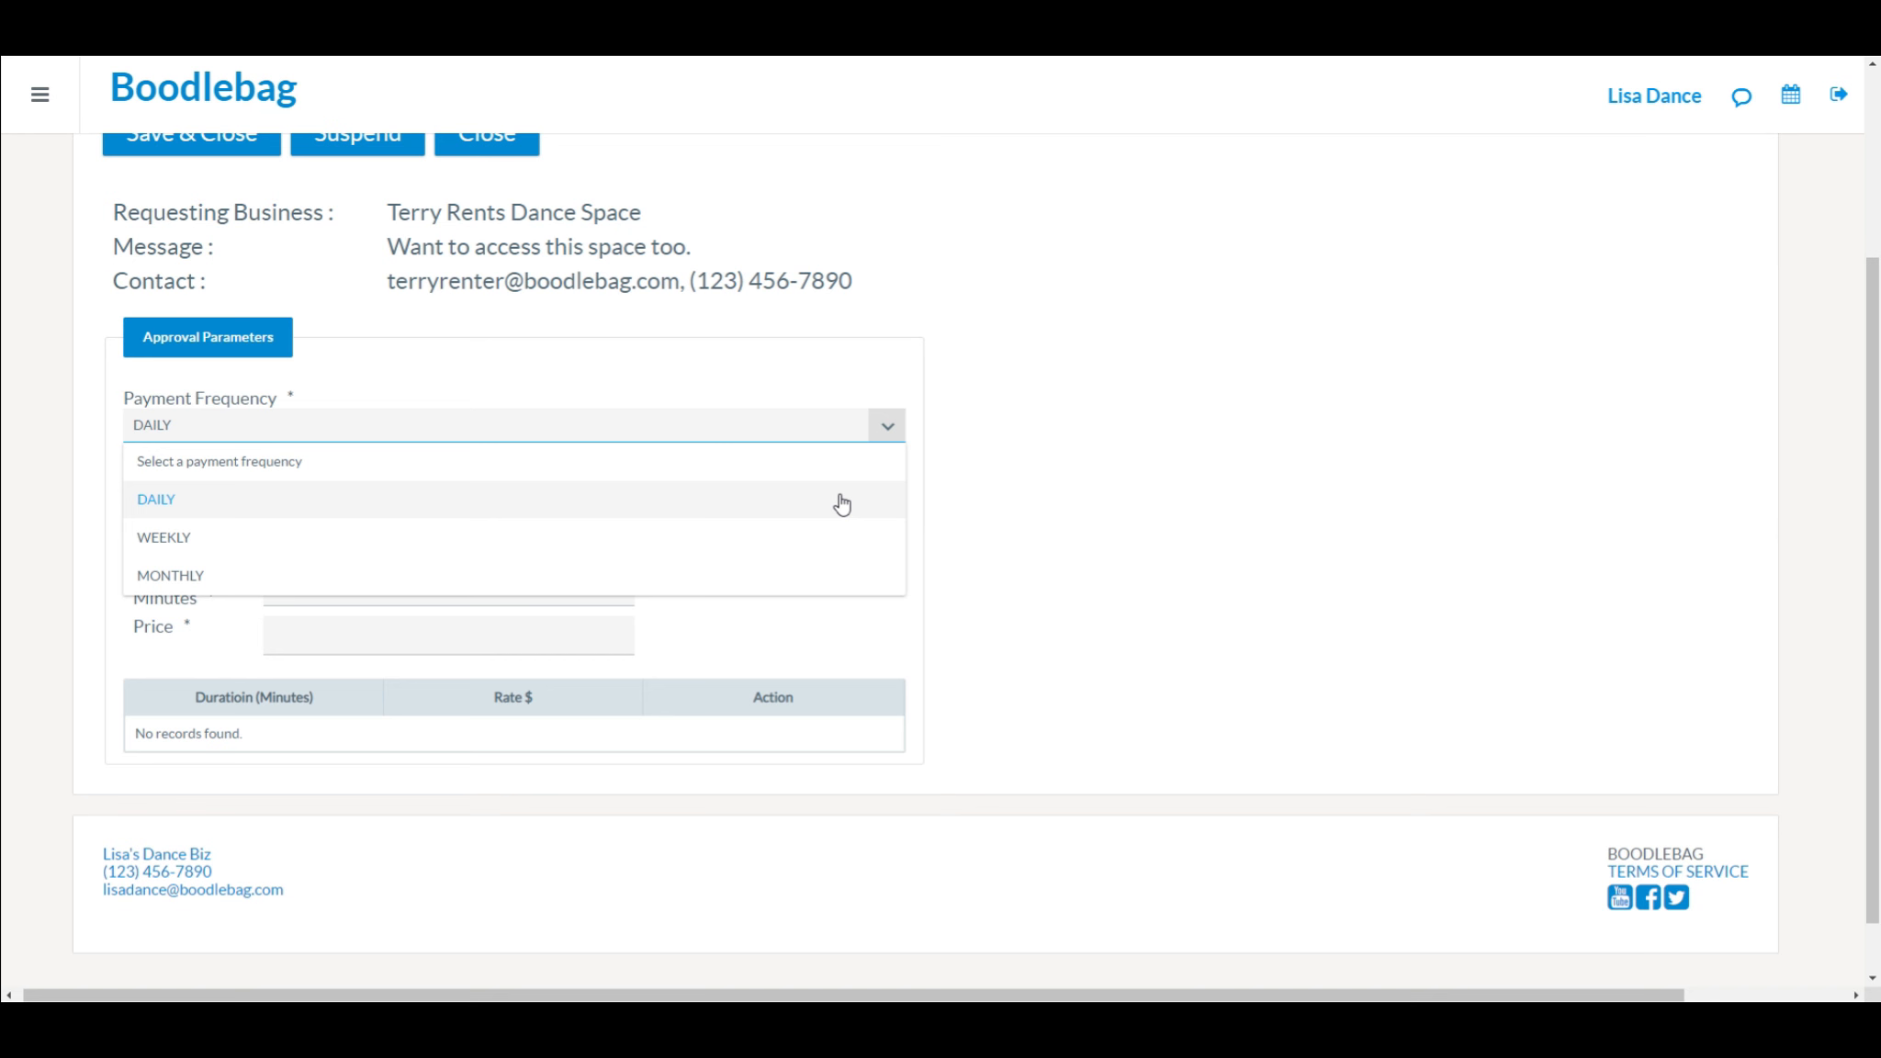
{"action": "left_click", "coordinate": [1047, 511]}
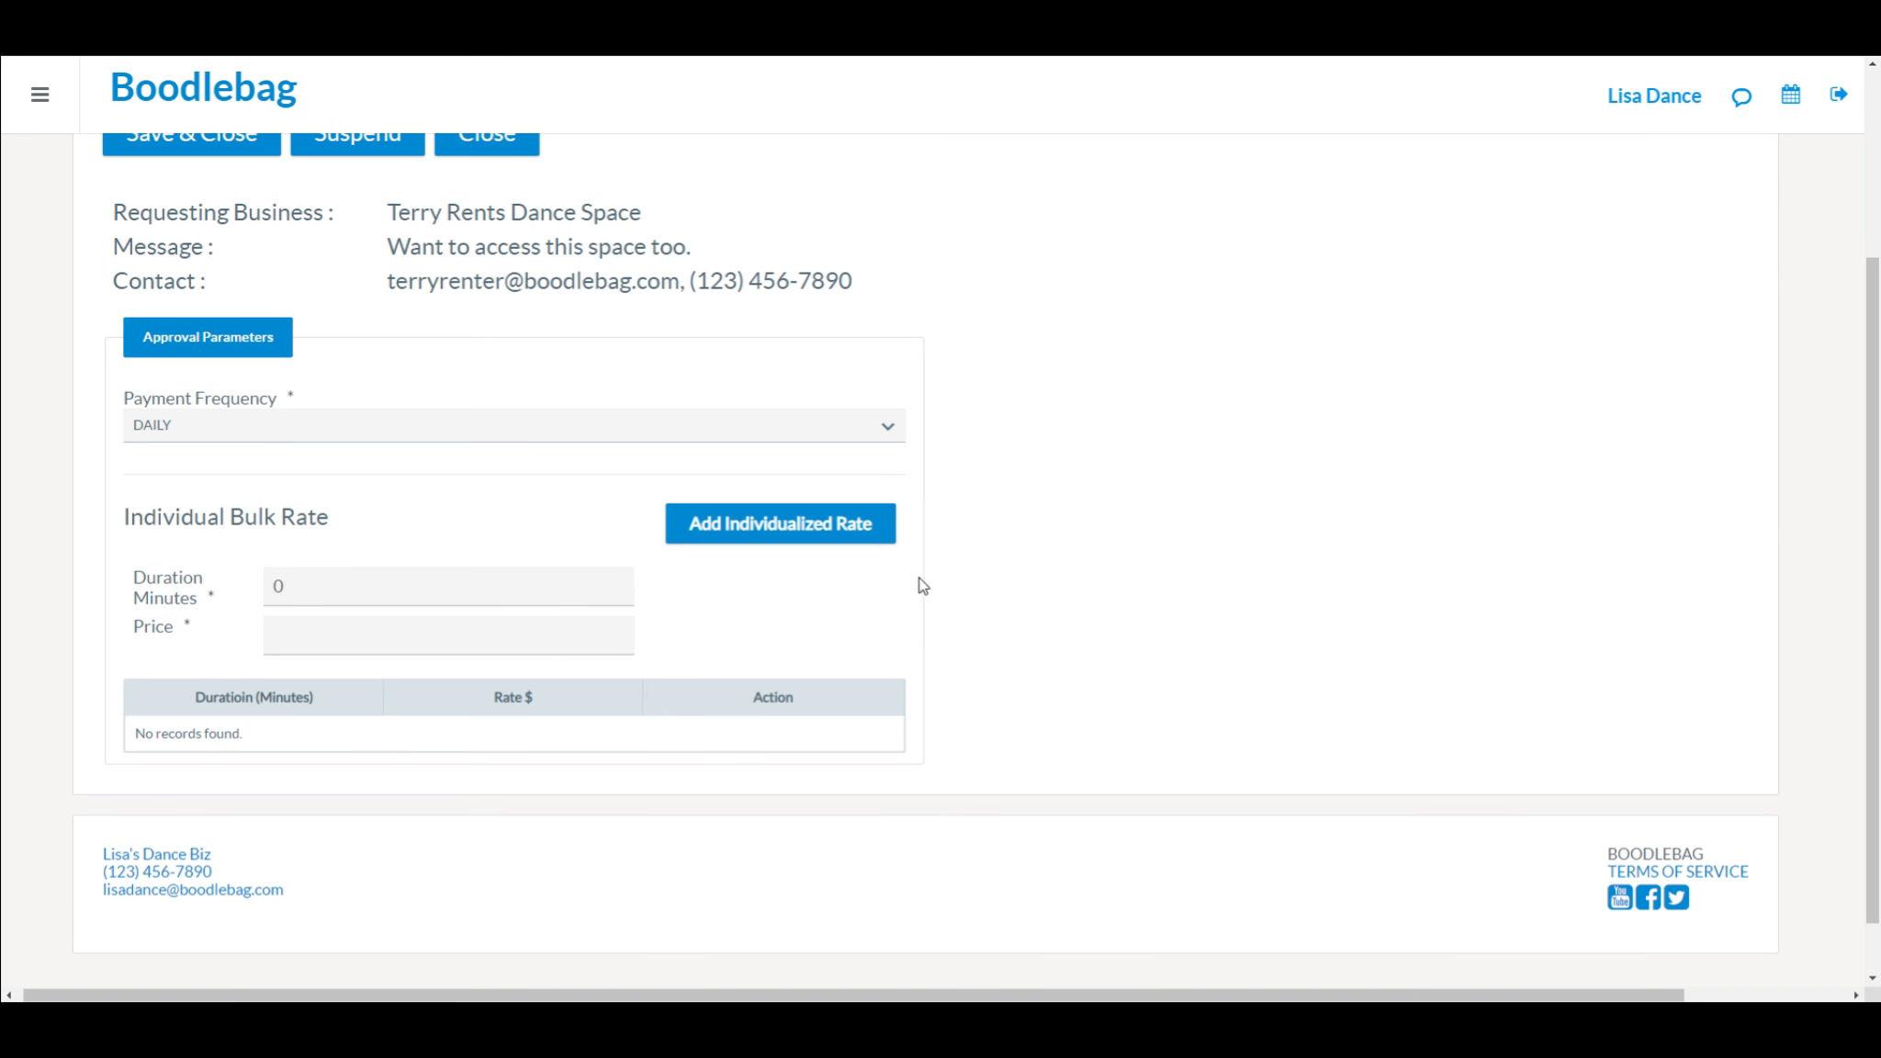
{"action": "scroll", "coordinate": [971, 628], "scroll_direction": "down", "scroll_amount": 1}
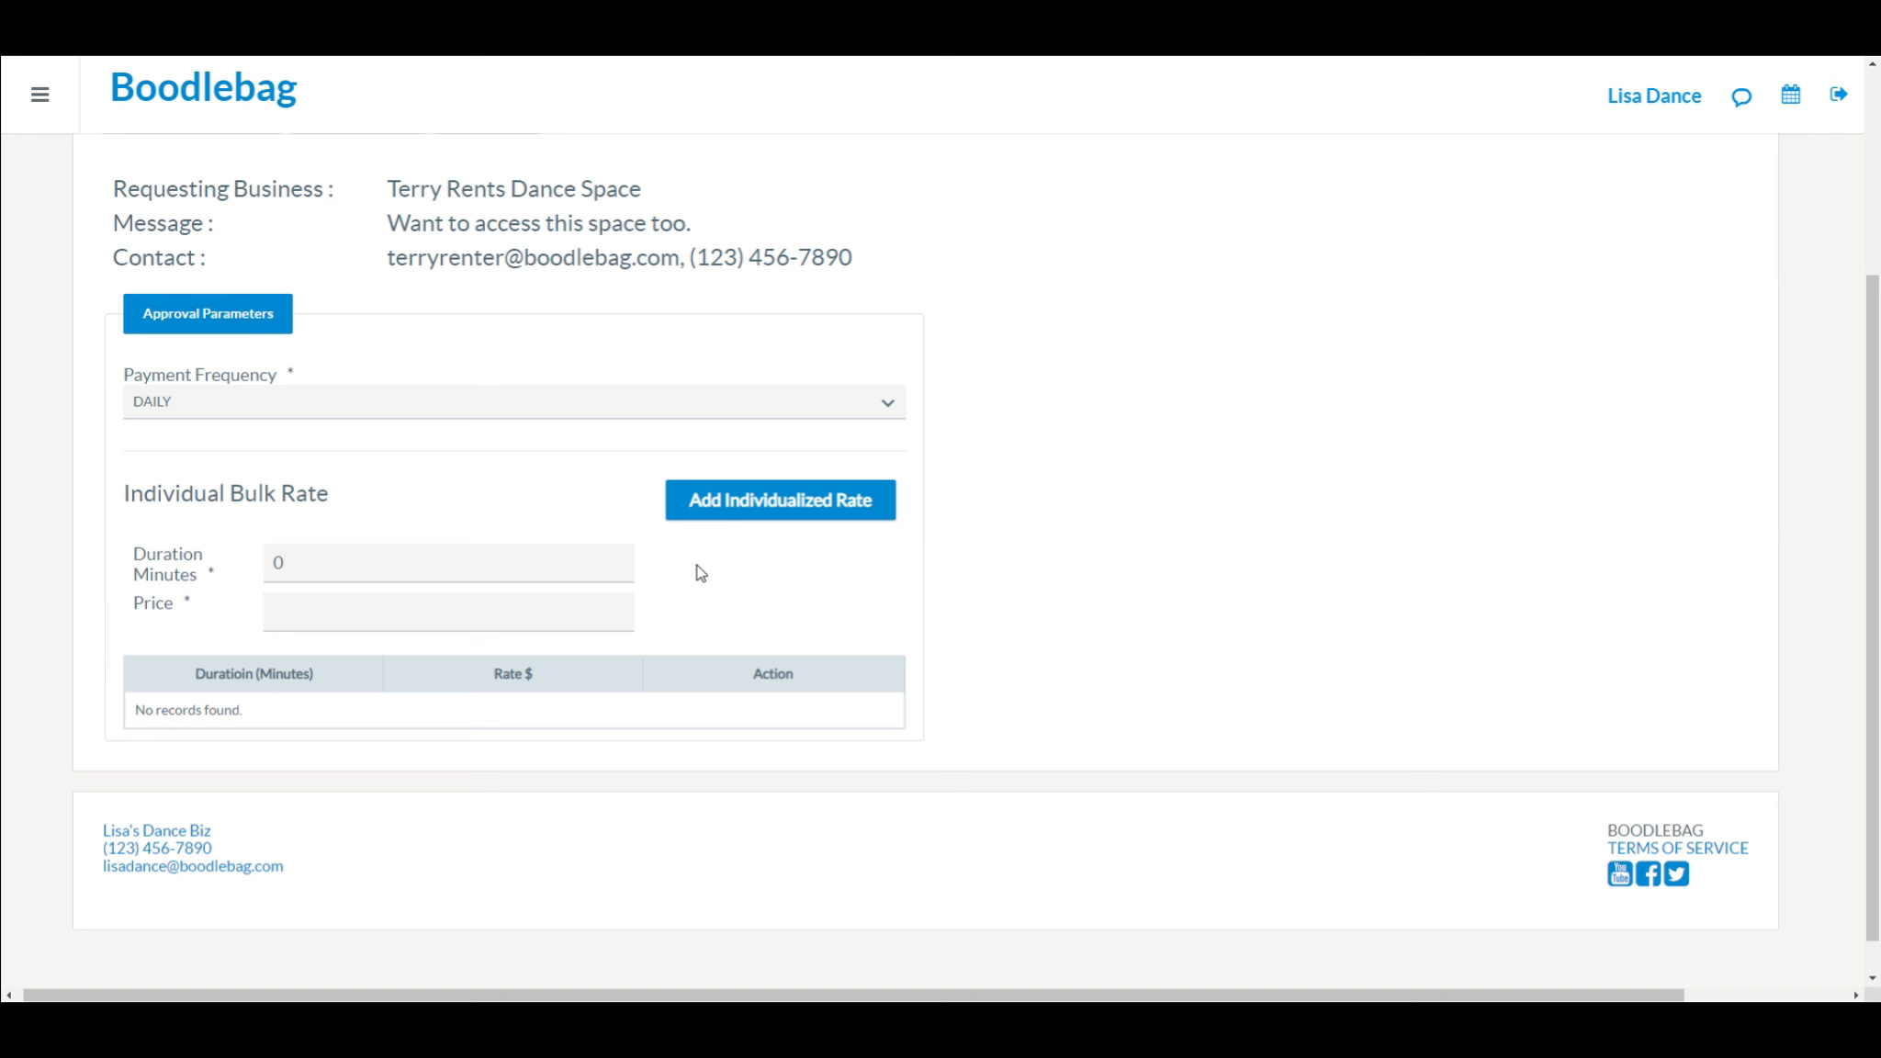
{"action": "left_click", "coordinate": [575, 554]}
{"action": "left_click", "coordinate": [319, 613]}
{"action": "left_click", "coordinate": [767, 614]}
{"action": "scroll", "coordinate": [768, 613], "scroll_direction": "up", "scroll_amount": 3}
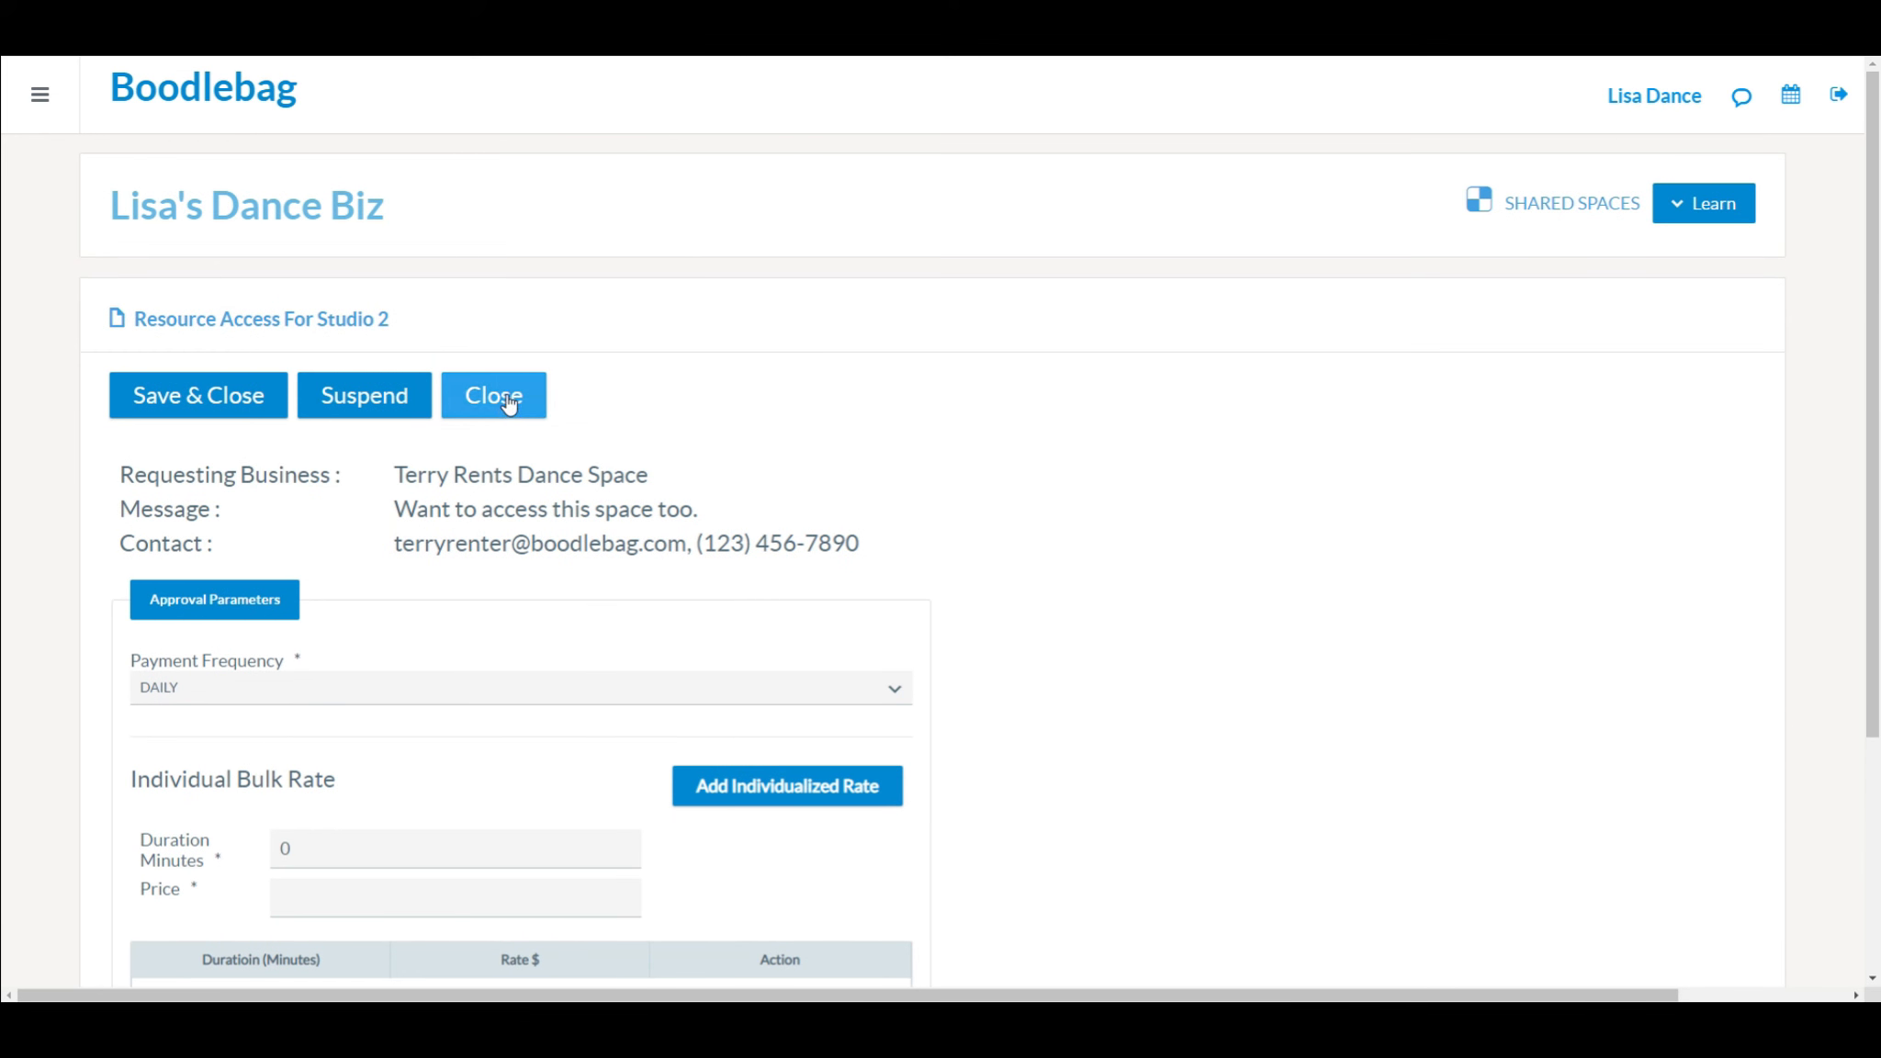
- Look over the approval parameters once more and close the Studio 2 access record without saving
{"action": "scroll", "coordinate": [570, 633], "scroll_direction": "down", "scroll_amount": 2}
{"action": "scroll", "coordinate": [570, 633], "scroll_direction": "up", "scroll_amount": 1}
{"action": "scroll", "coordinate": [571, 633], "scroll_direction": "down", "scroll_amount": 1}
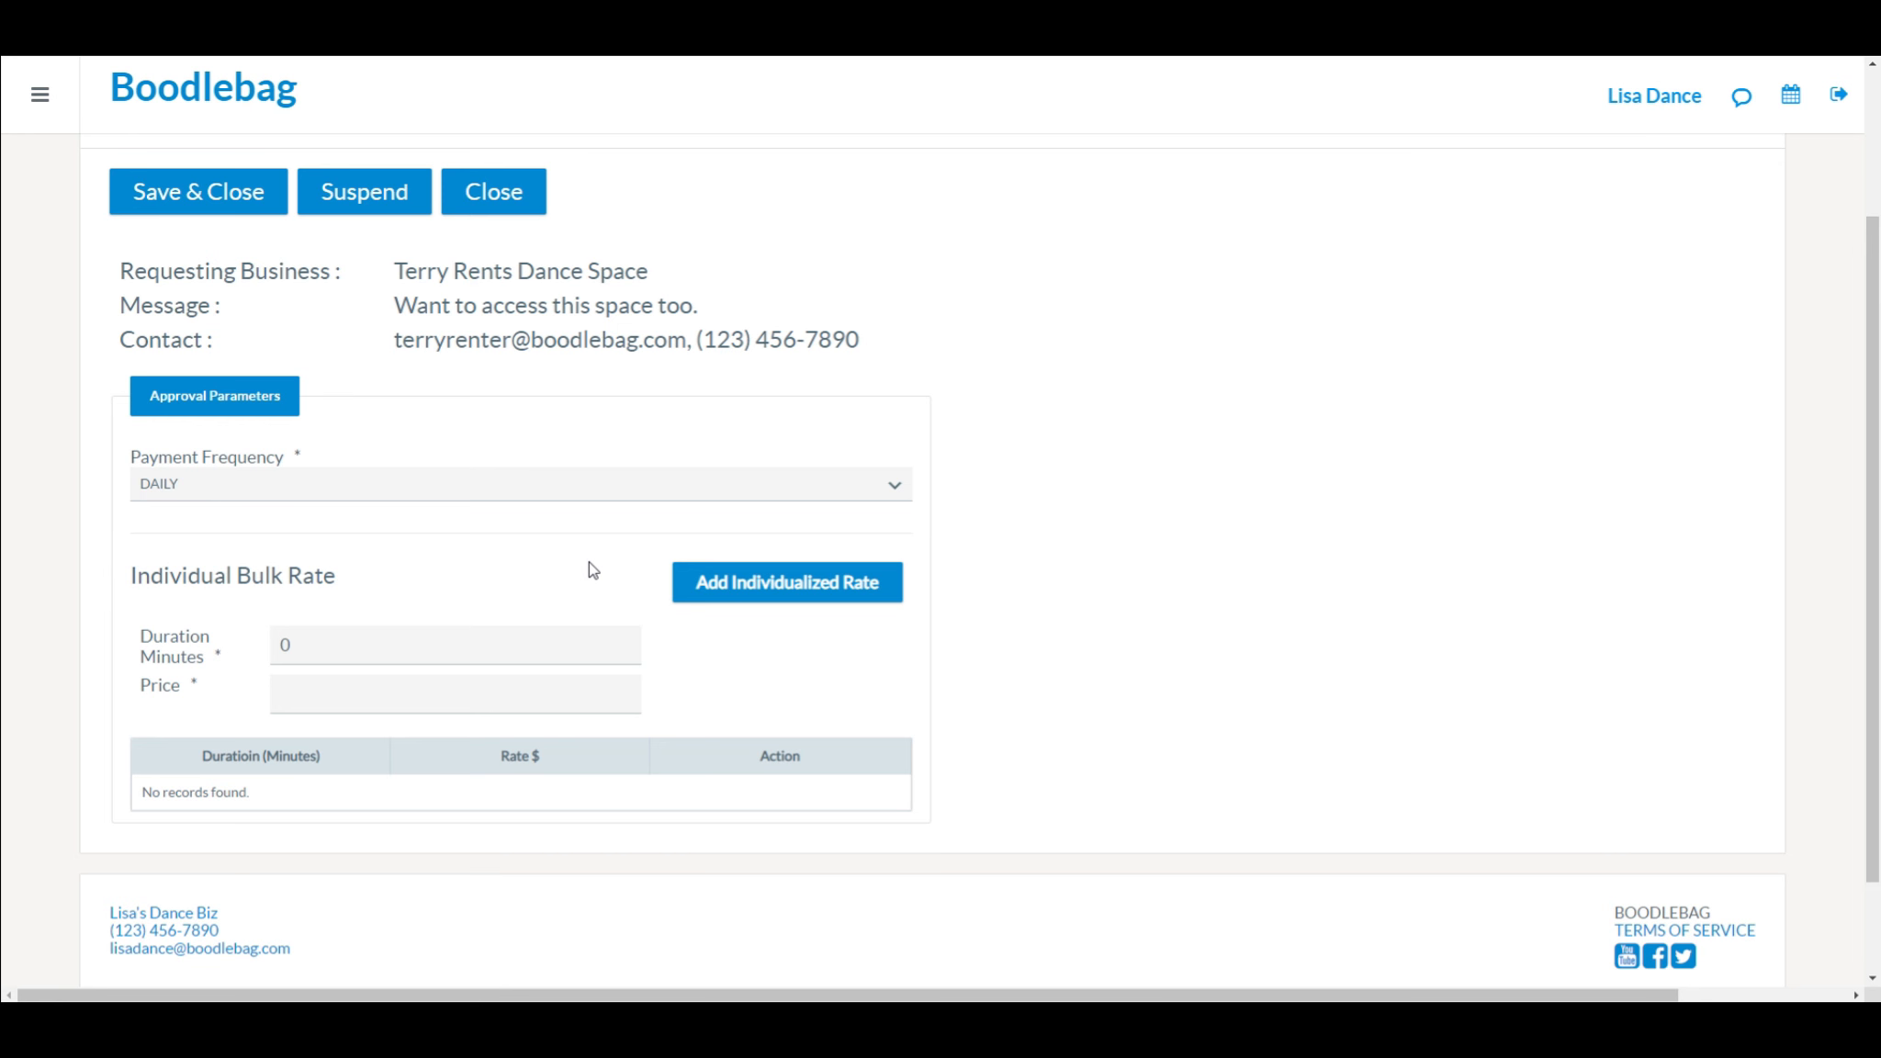
{"action": "scroll", "coordinate": [589, 563], "scroll_direction": "up", "scroll_amount": 1}
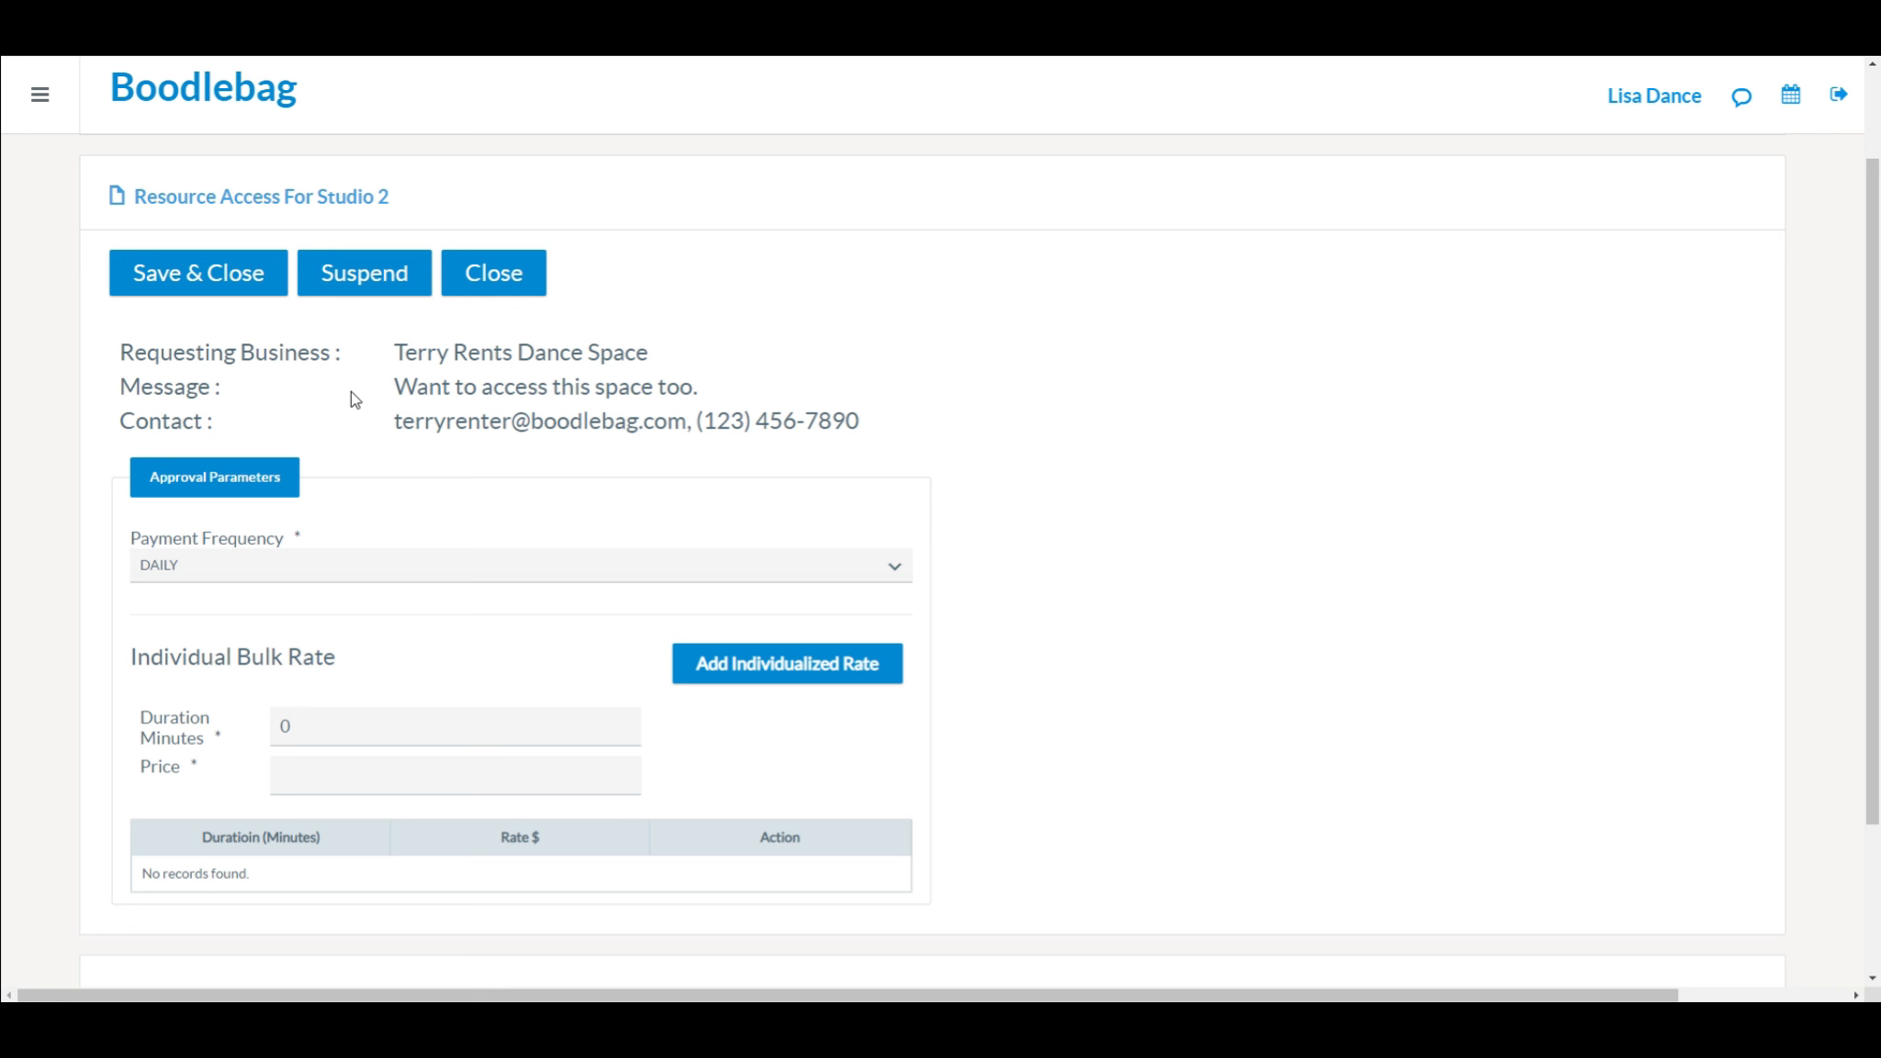
{"action": "left_click", "coordinate": [490, 280]}
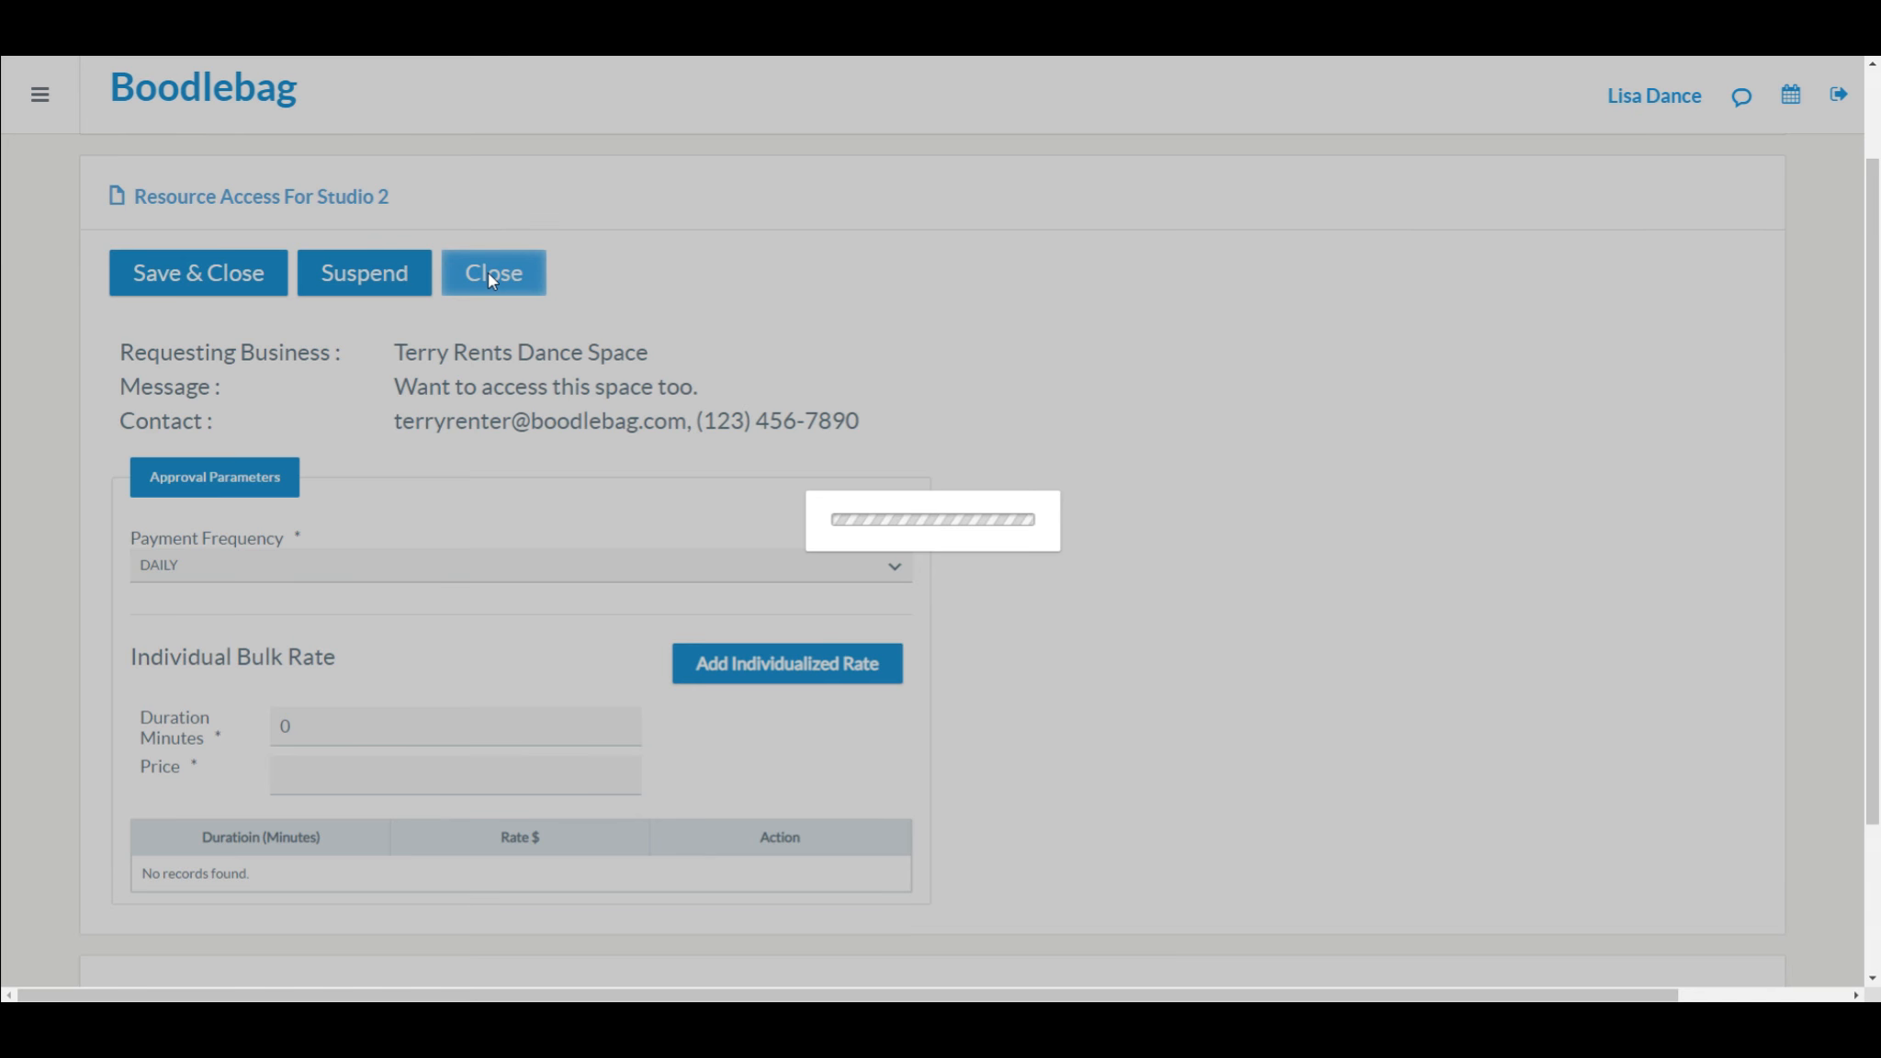
- Look back over Studio 2's settings, save and close the space, and continue past the billing notice
{"action": "scroll", "coordinate": [1084, 662], "scroll_direction": "down", "scroll_amount": 20}
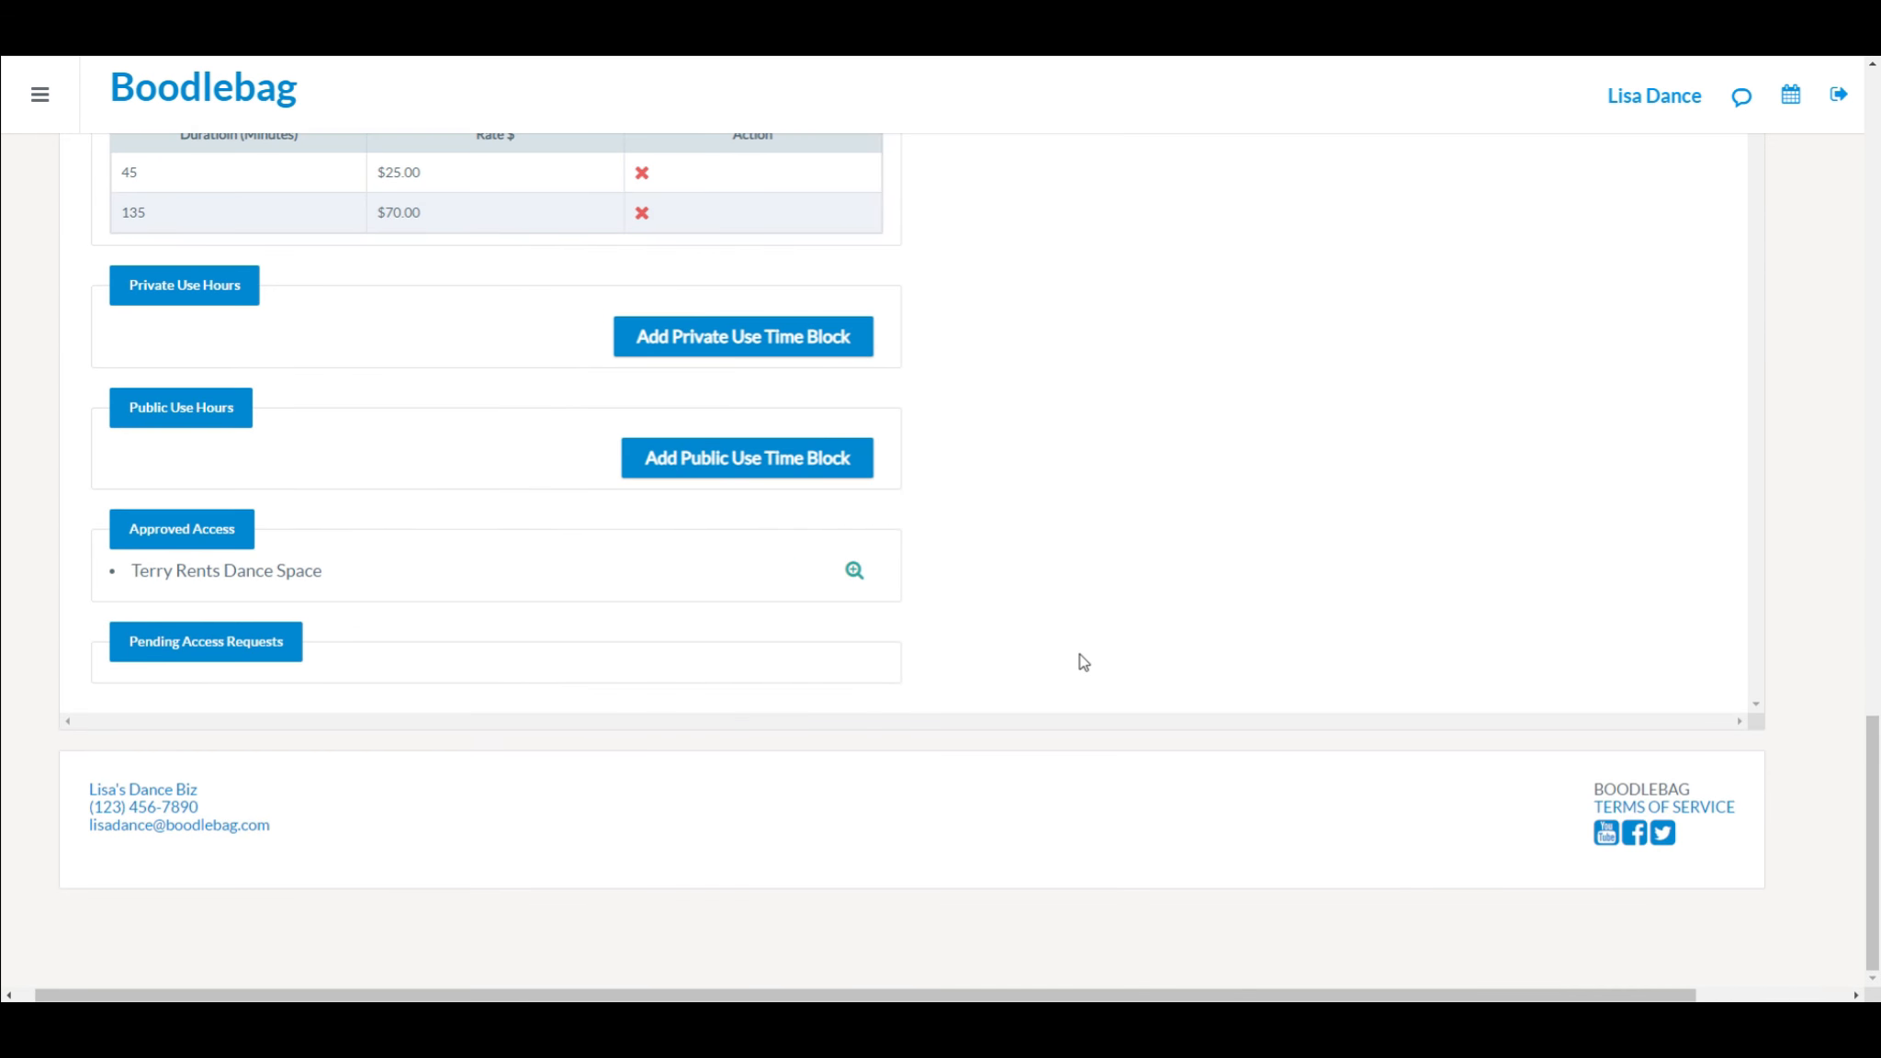
{"action": "scroll", "coordinate": [1084, 662], "scroll_direction": "up", "scroll_amount": 10}
{"action": "scroll", "coordinate": [1084, 662], "scroll_direction": "up", "scroll_amount": 8}
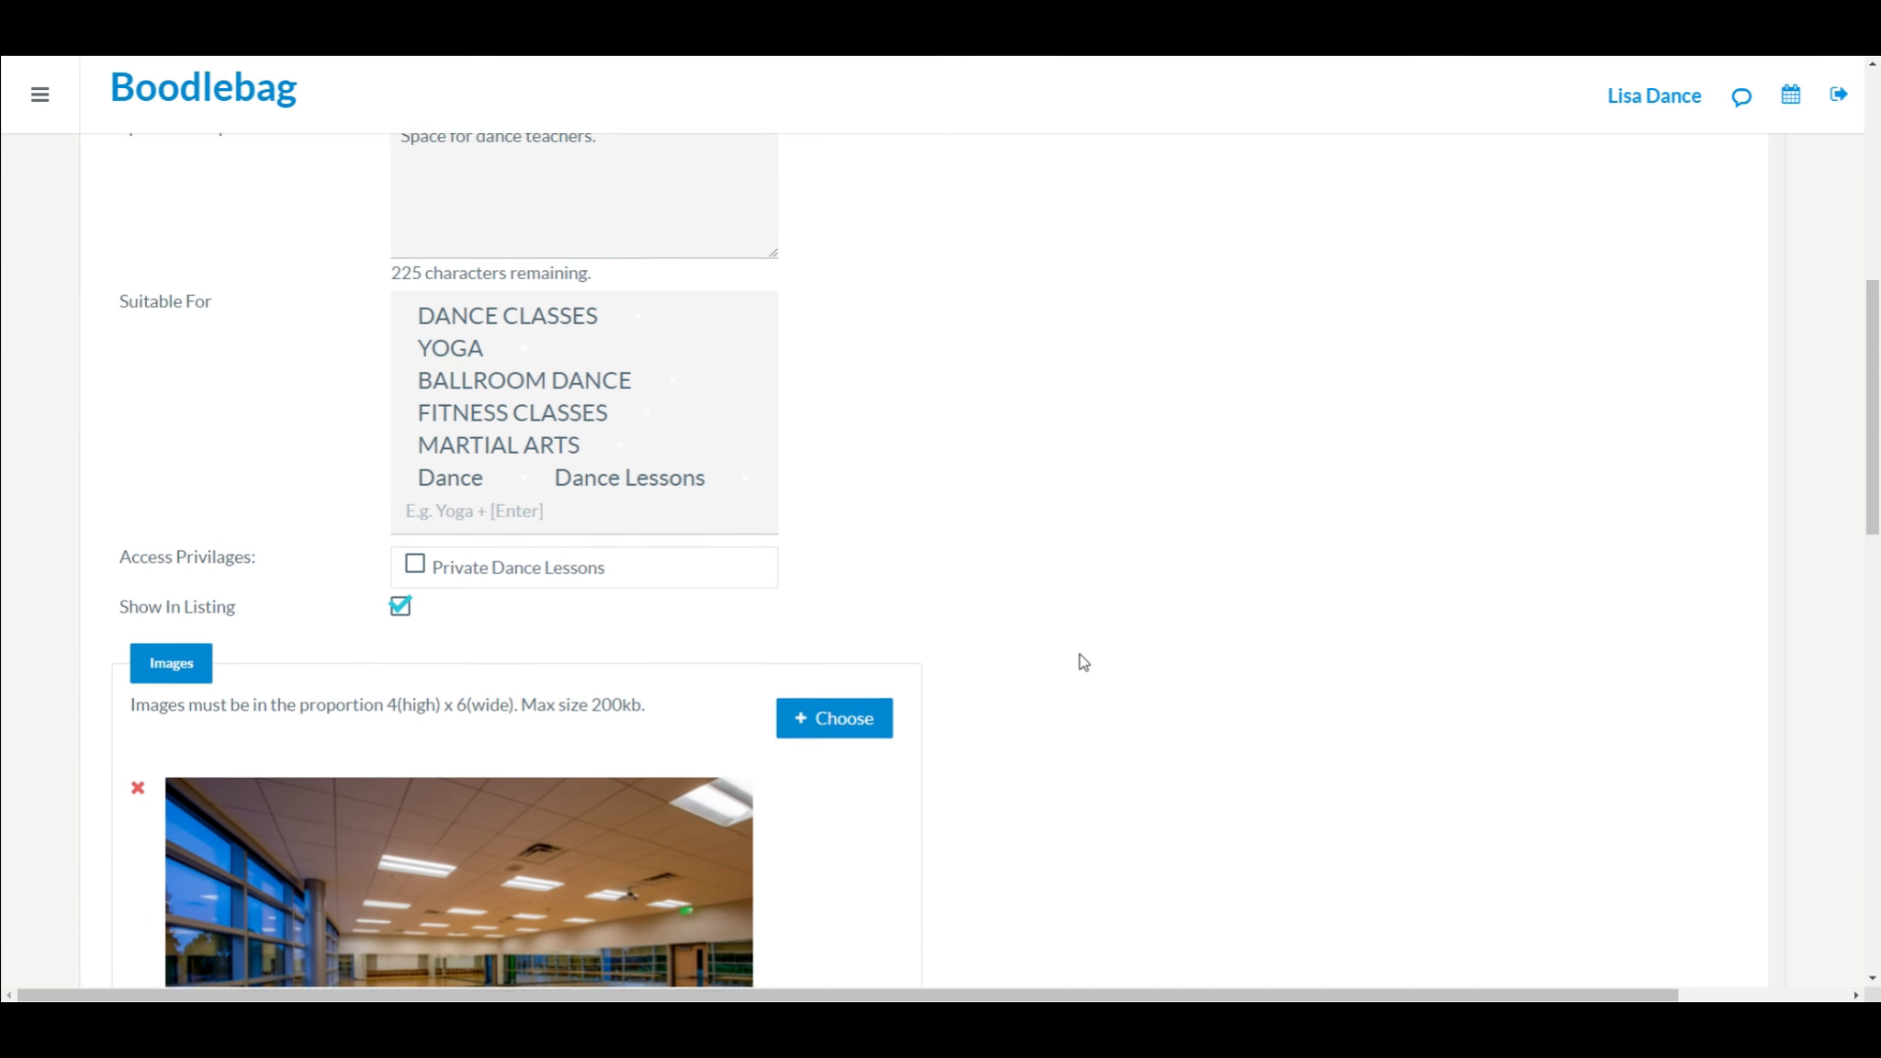
{"action": "scroll", "coordinate": [1084, 662], "scroll_direction": "down", "scroll_amount": 5}
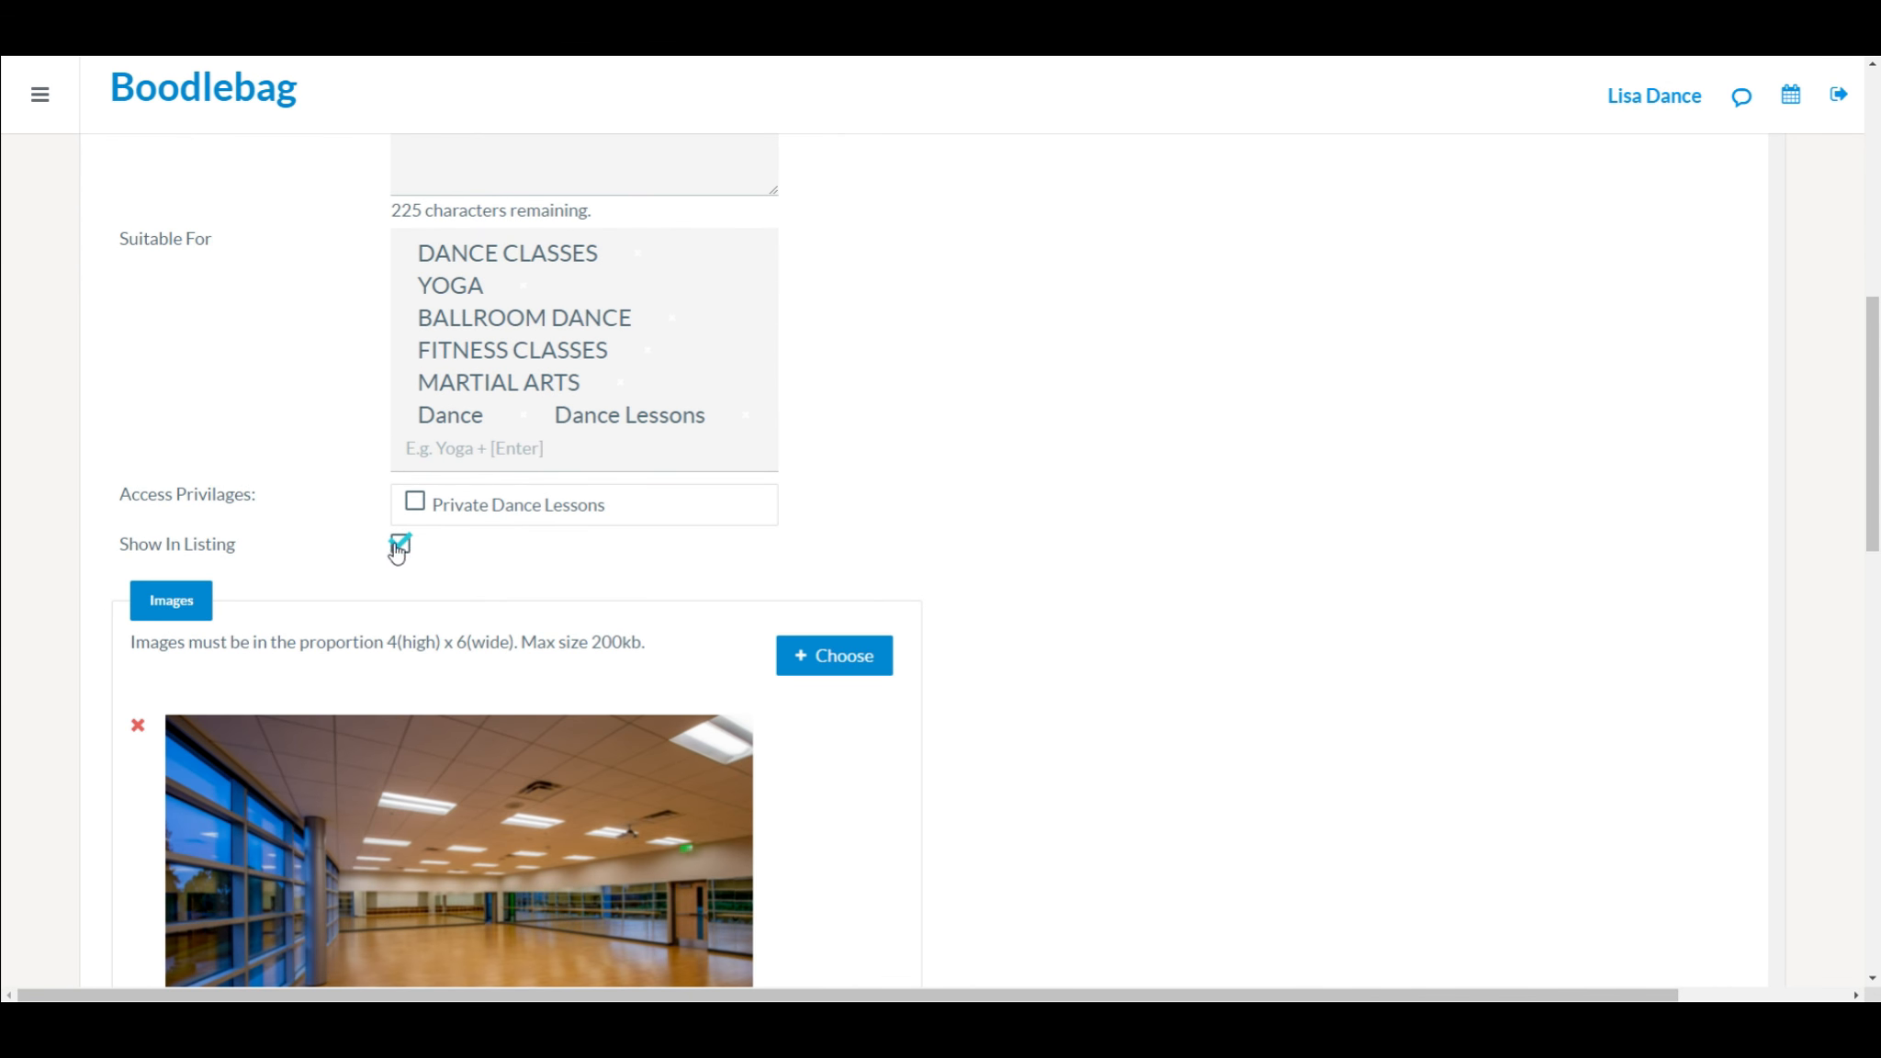
{"action": "scroll", "coordinate": [1185, 337], "scroll_direction": "up", "scroll_amount": 5}
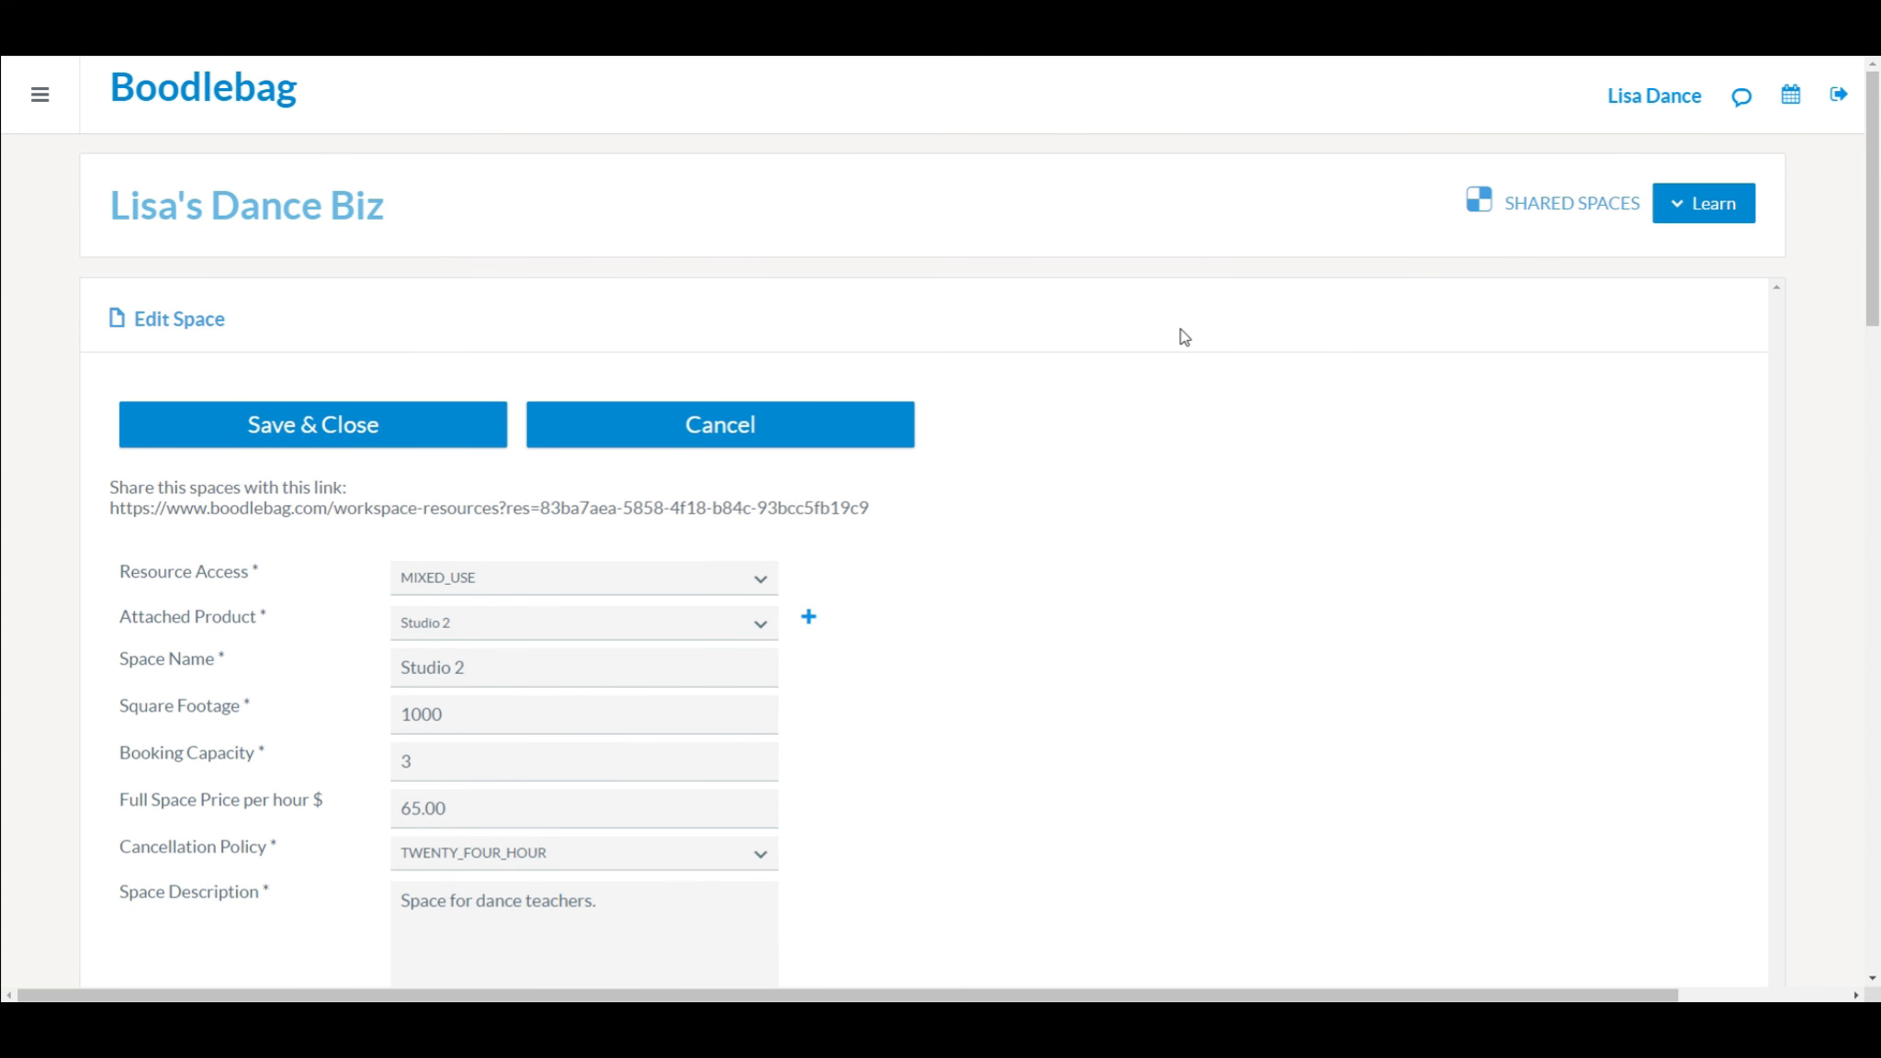
{"action": "left_click", "coordinate": [375, 425]}
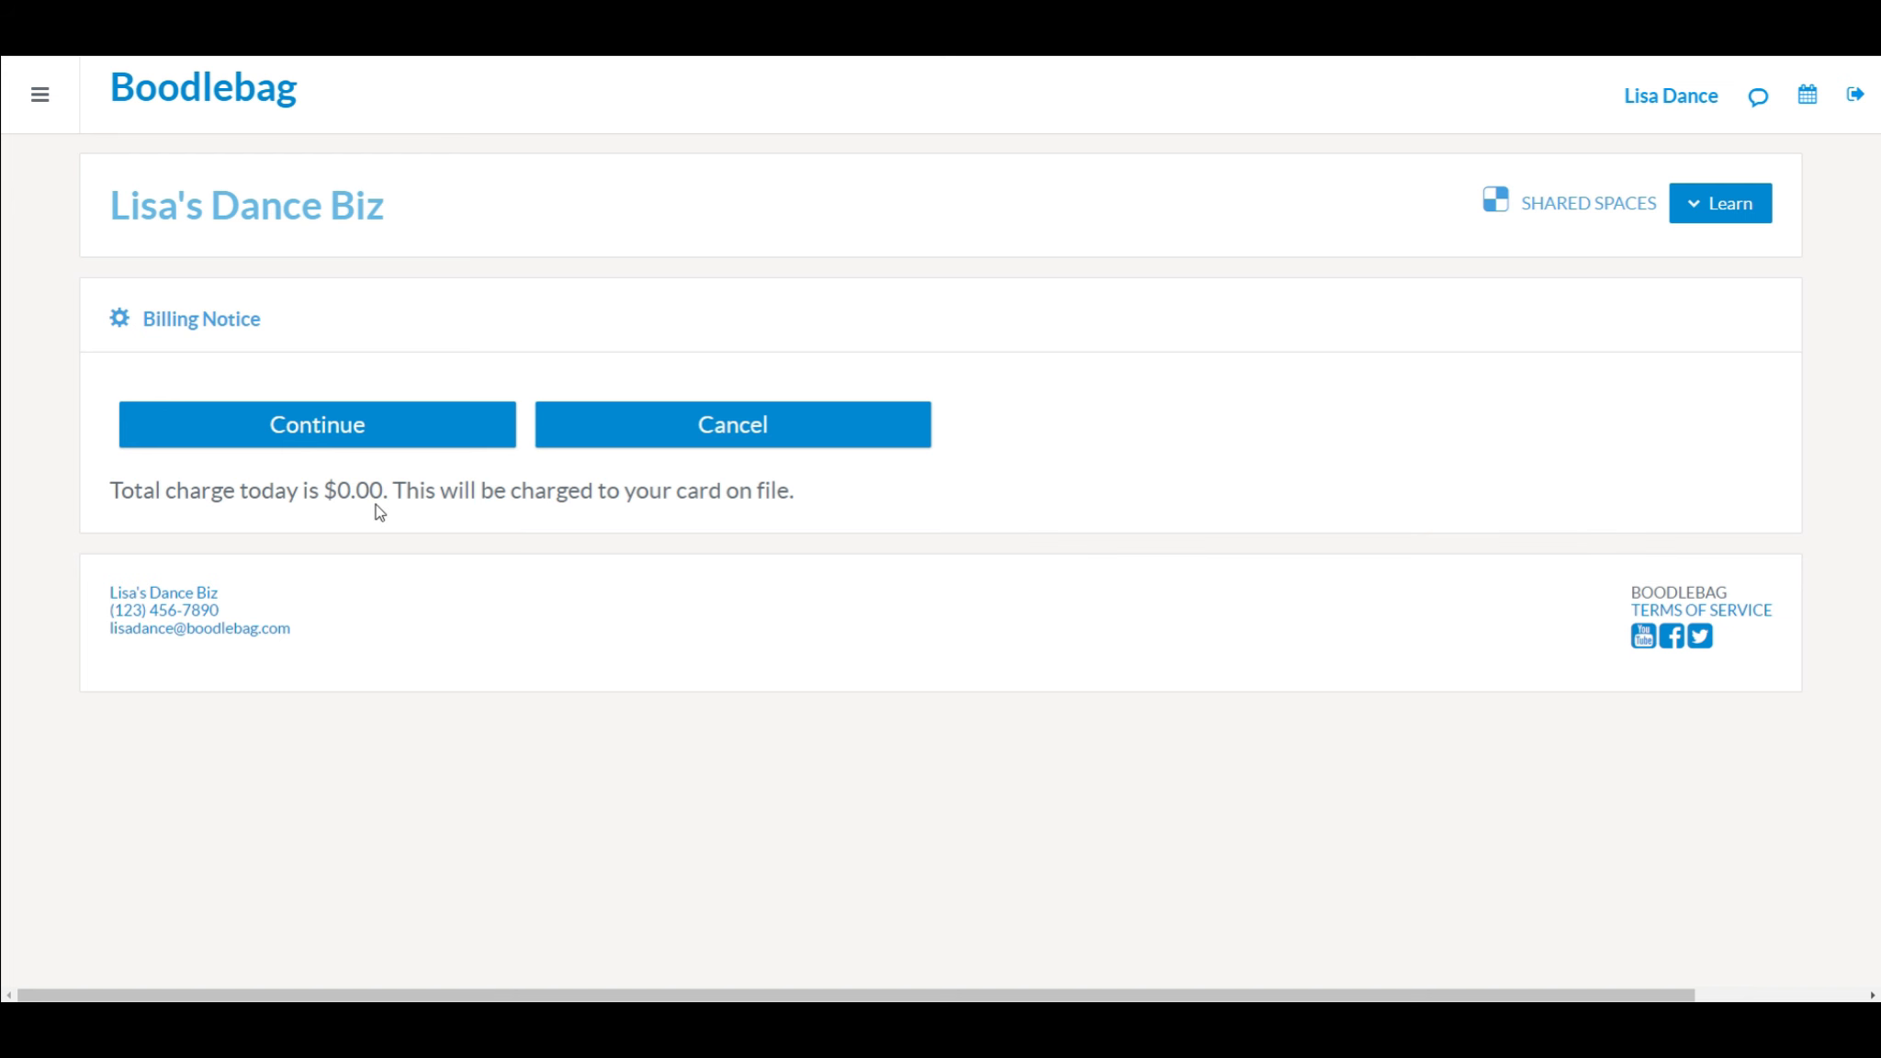
{"action": "left_click", "coordinate": [370, 433]}
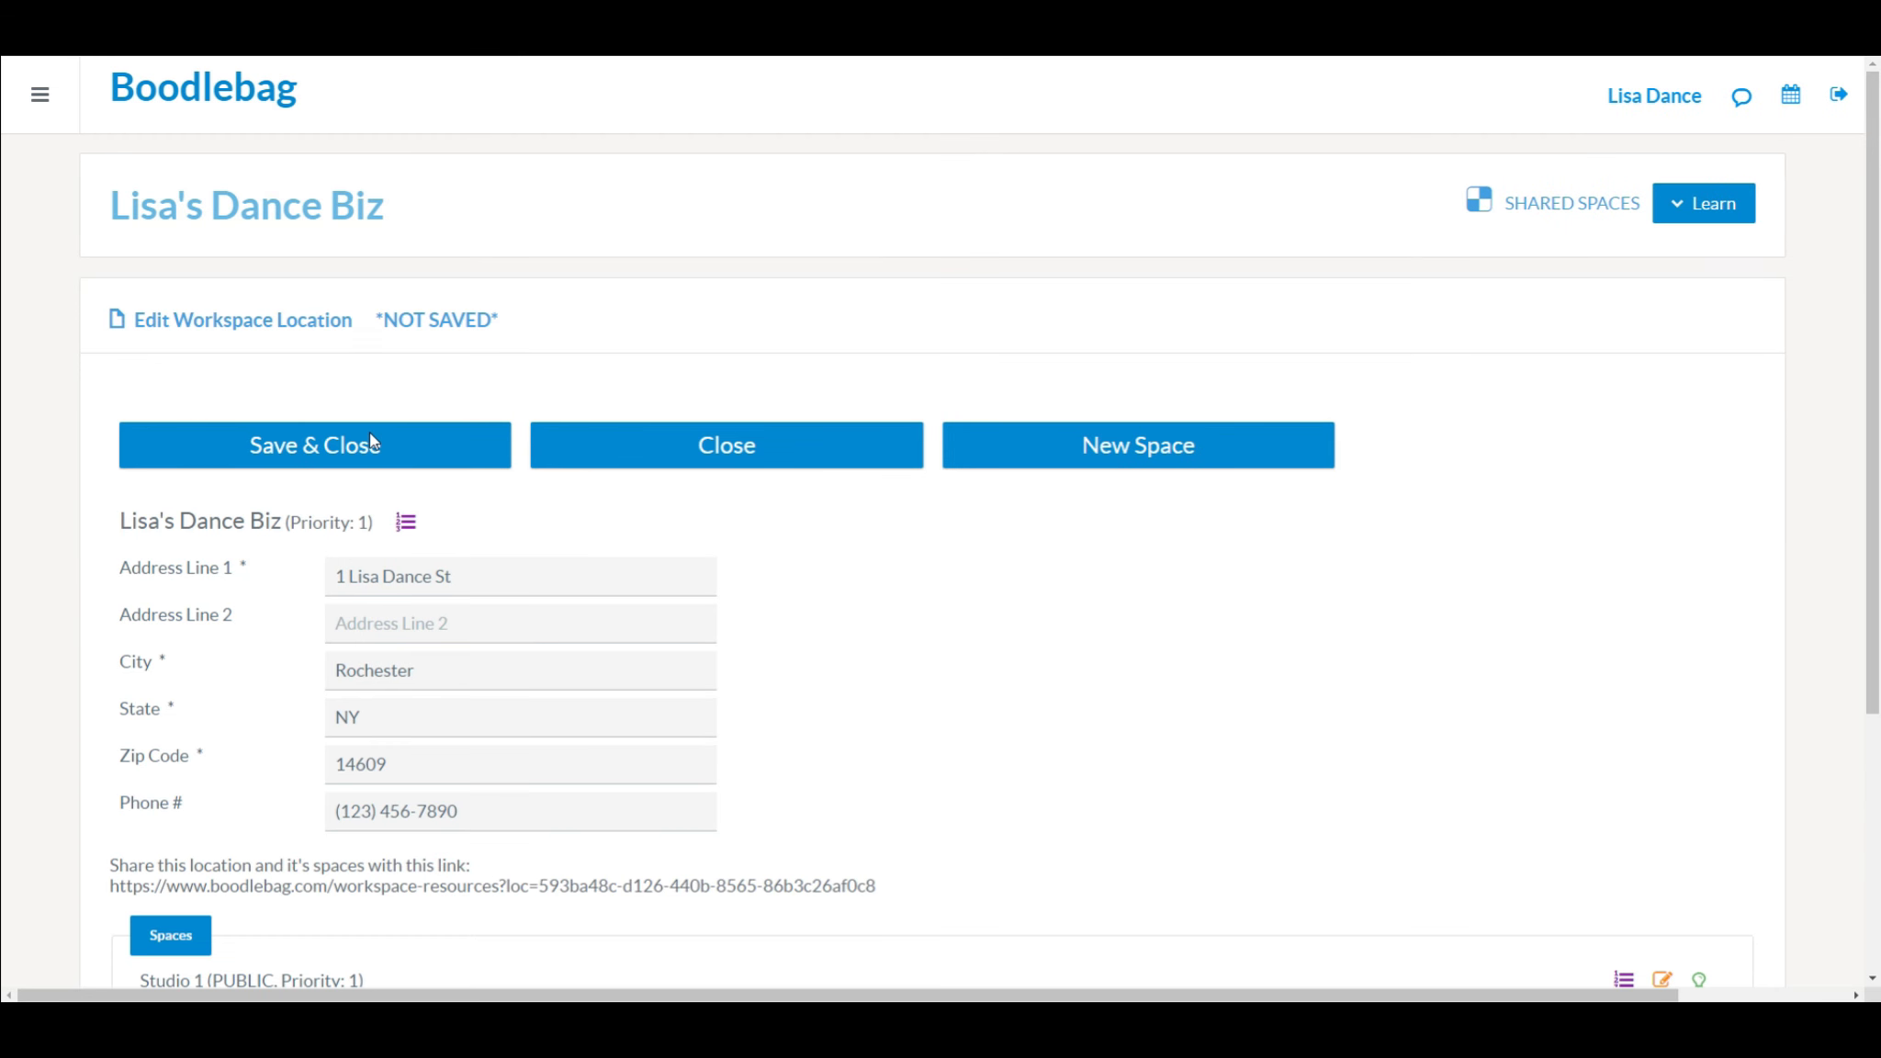
- Check the location's address fields and list of spaces, and save and close the workspace location
{"action": "scroll", "coordinate": [1073, 597], "scroll_direction": "down", "scroll_amount": 3}
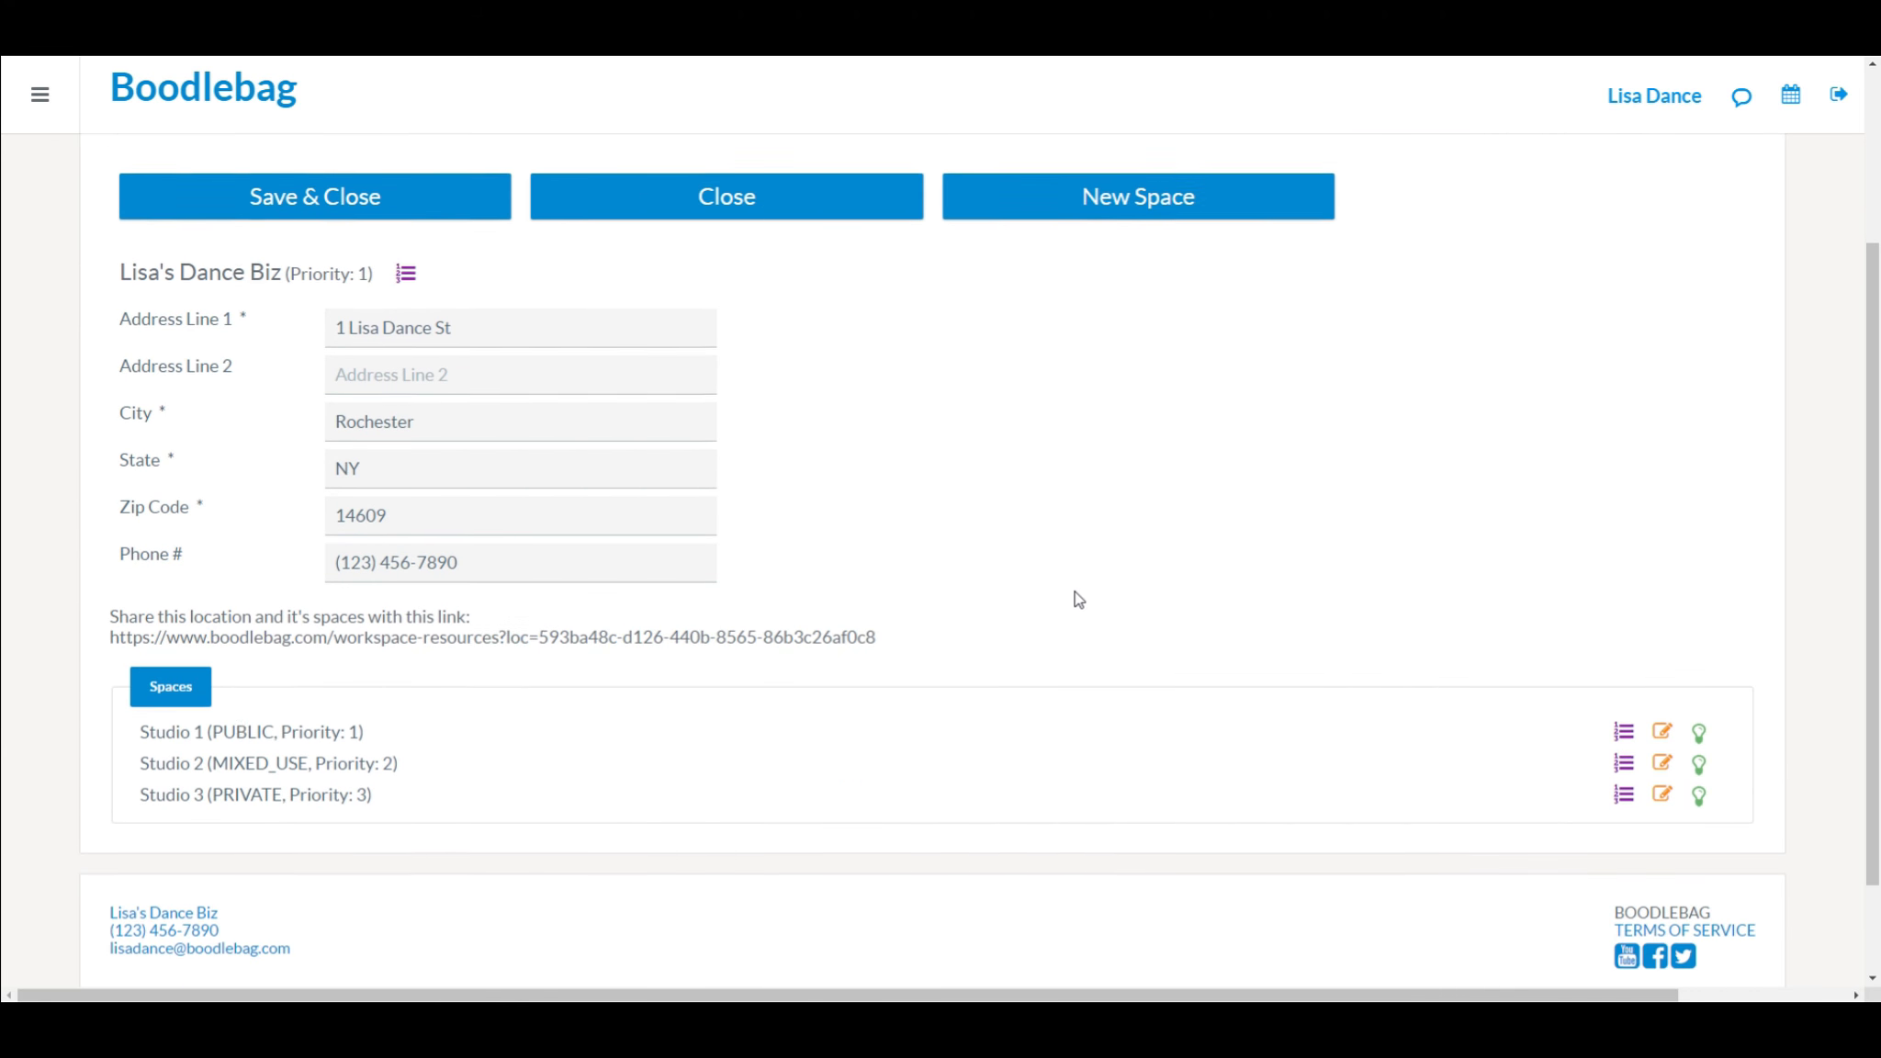
{"action": "scroll", "coordinate": [1079, 600], "scroll_direction": "up", "scroll_amount": 1}
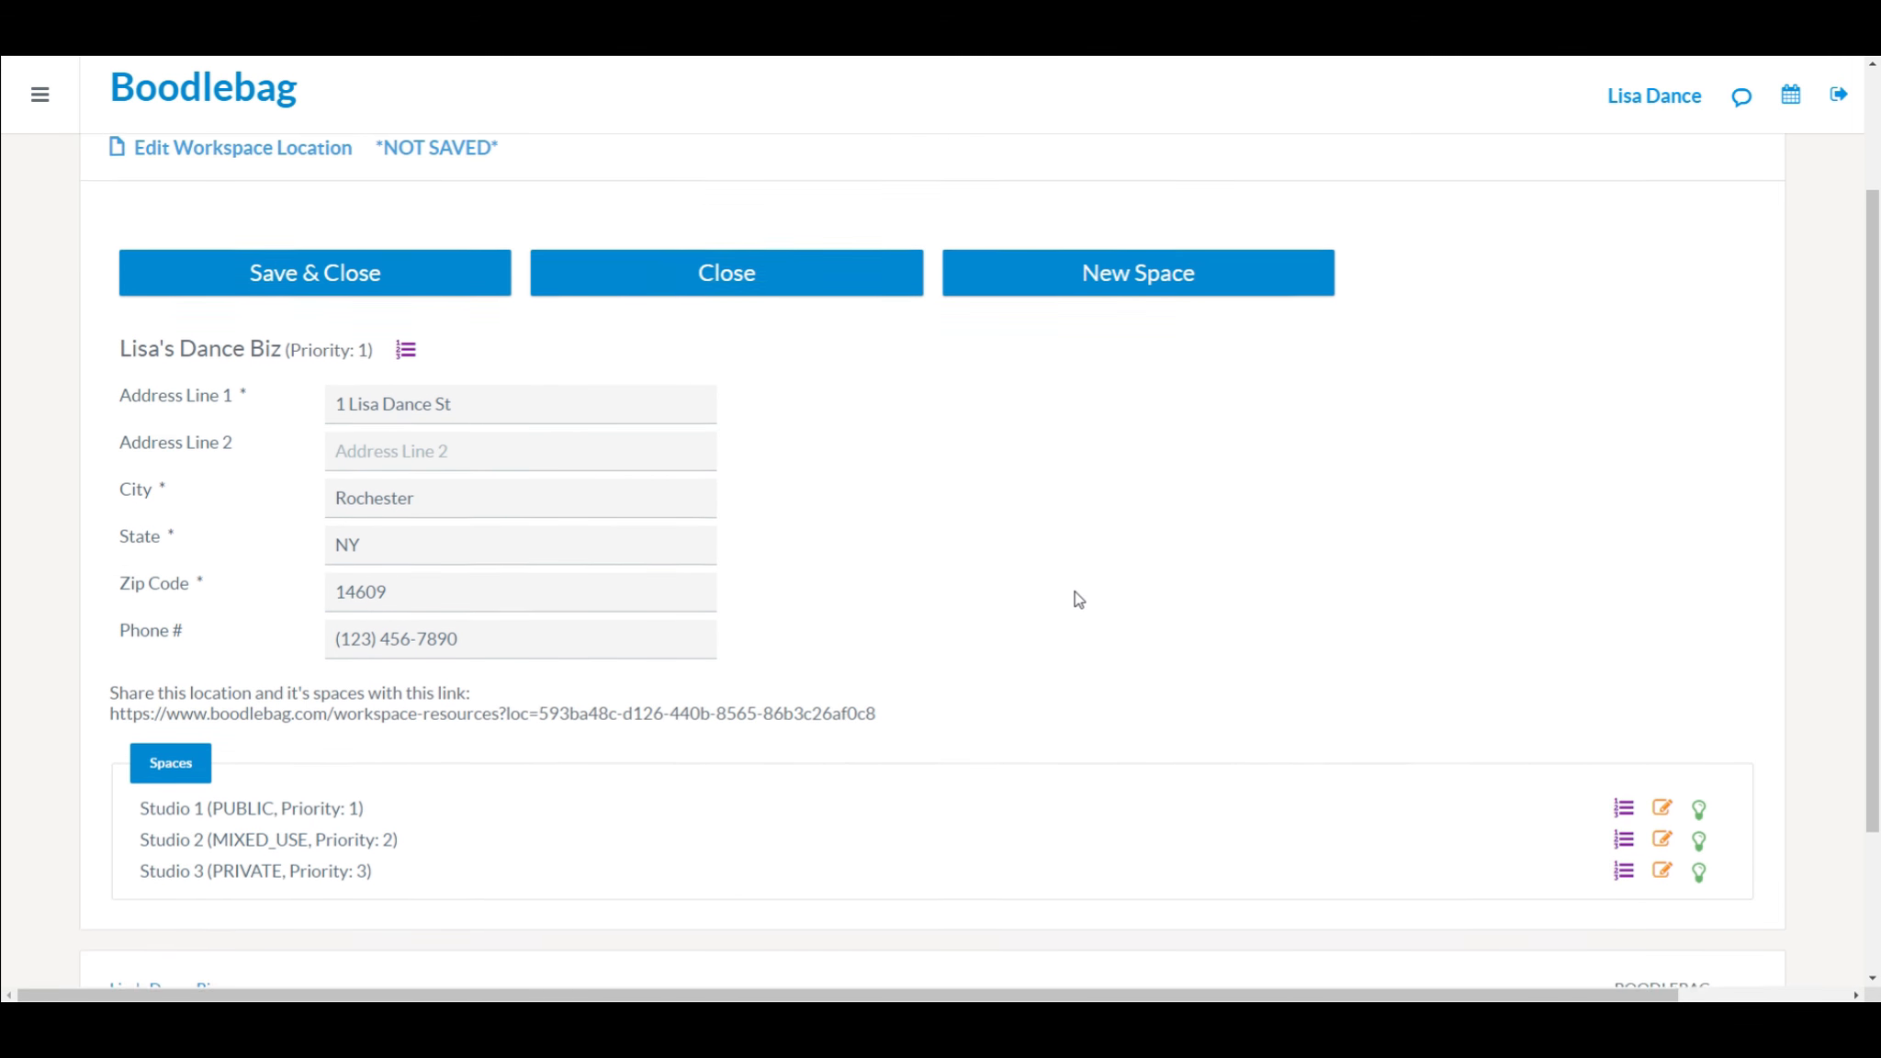
{"action": "left_click", "coordinate": [532, 410]}
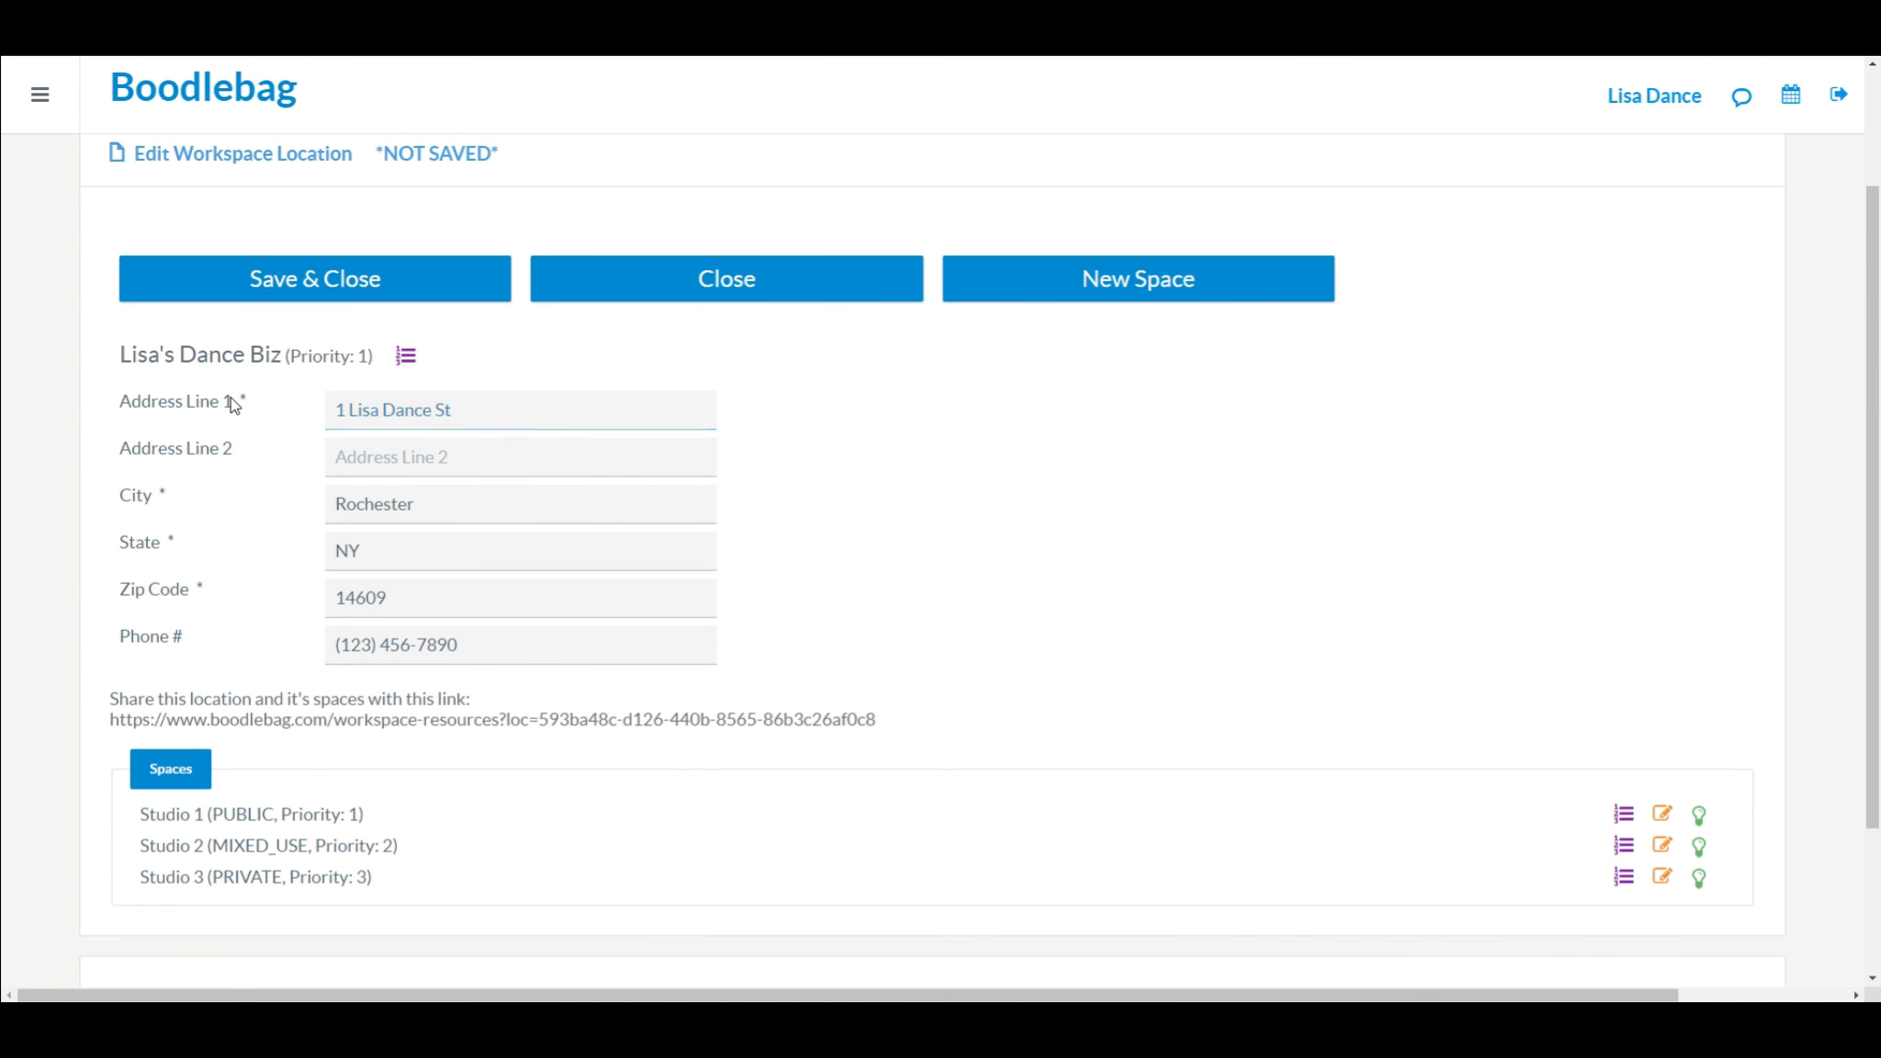
{"action": "scroll", "coordinate": [234, 409], "scroll_direction": "up", "scroll_amount": 1}
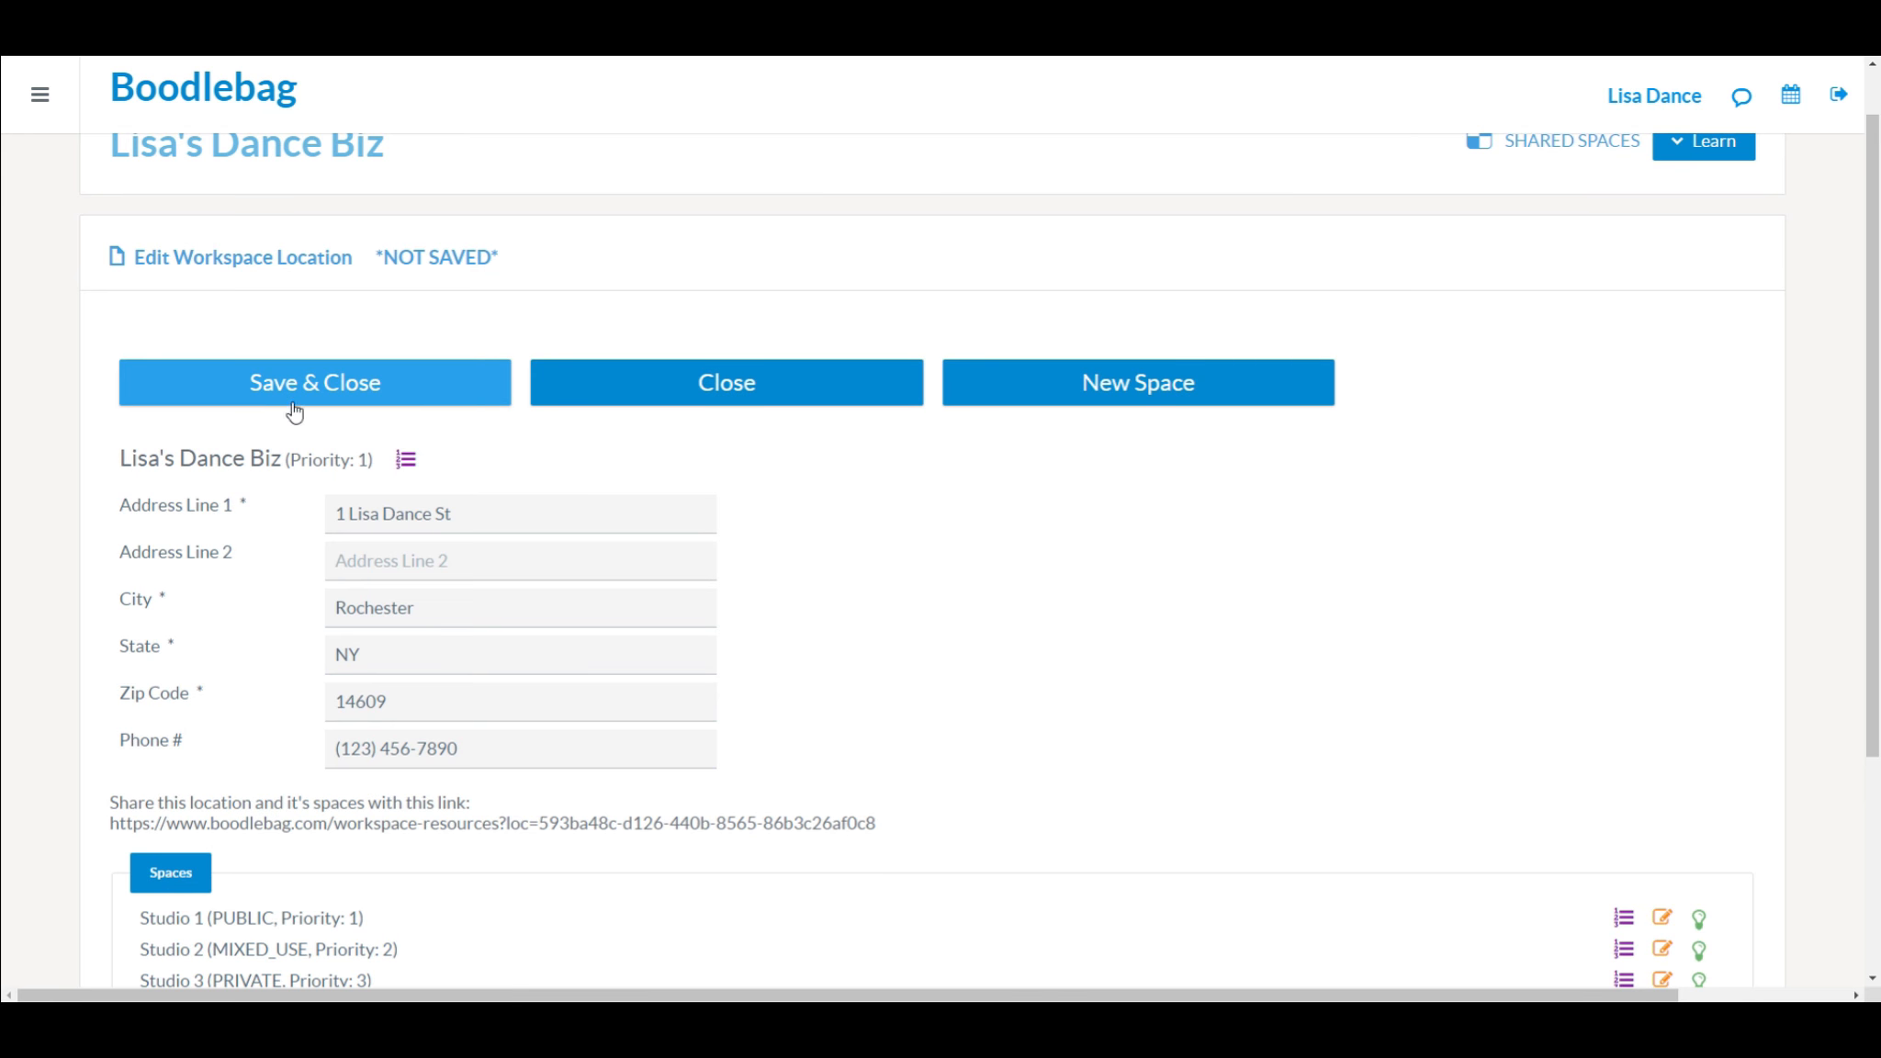
{"action": "scroll", "coordinate": [185, 479], "scroll_direction": "down", "scroll_amount": 1}
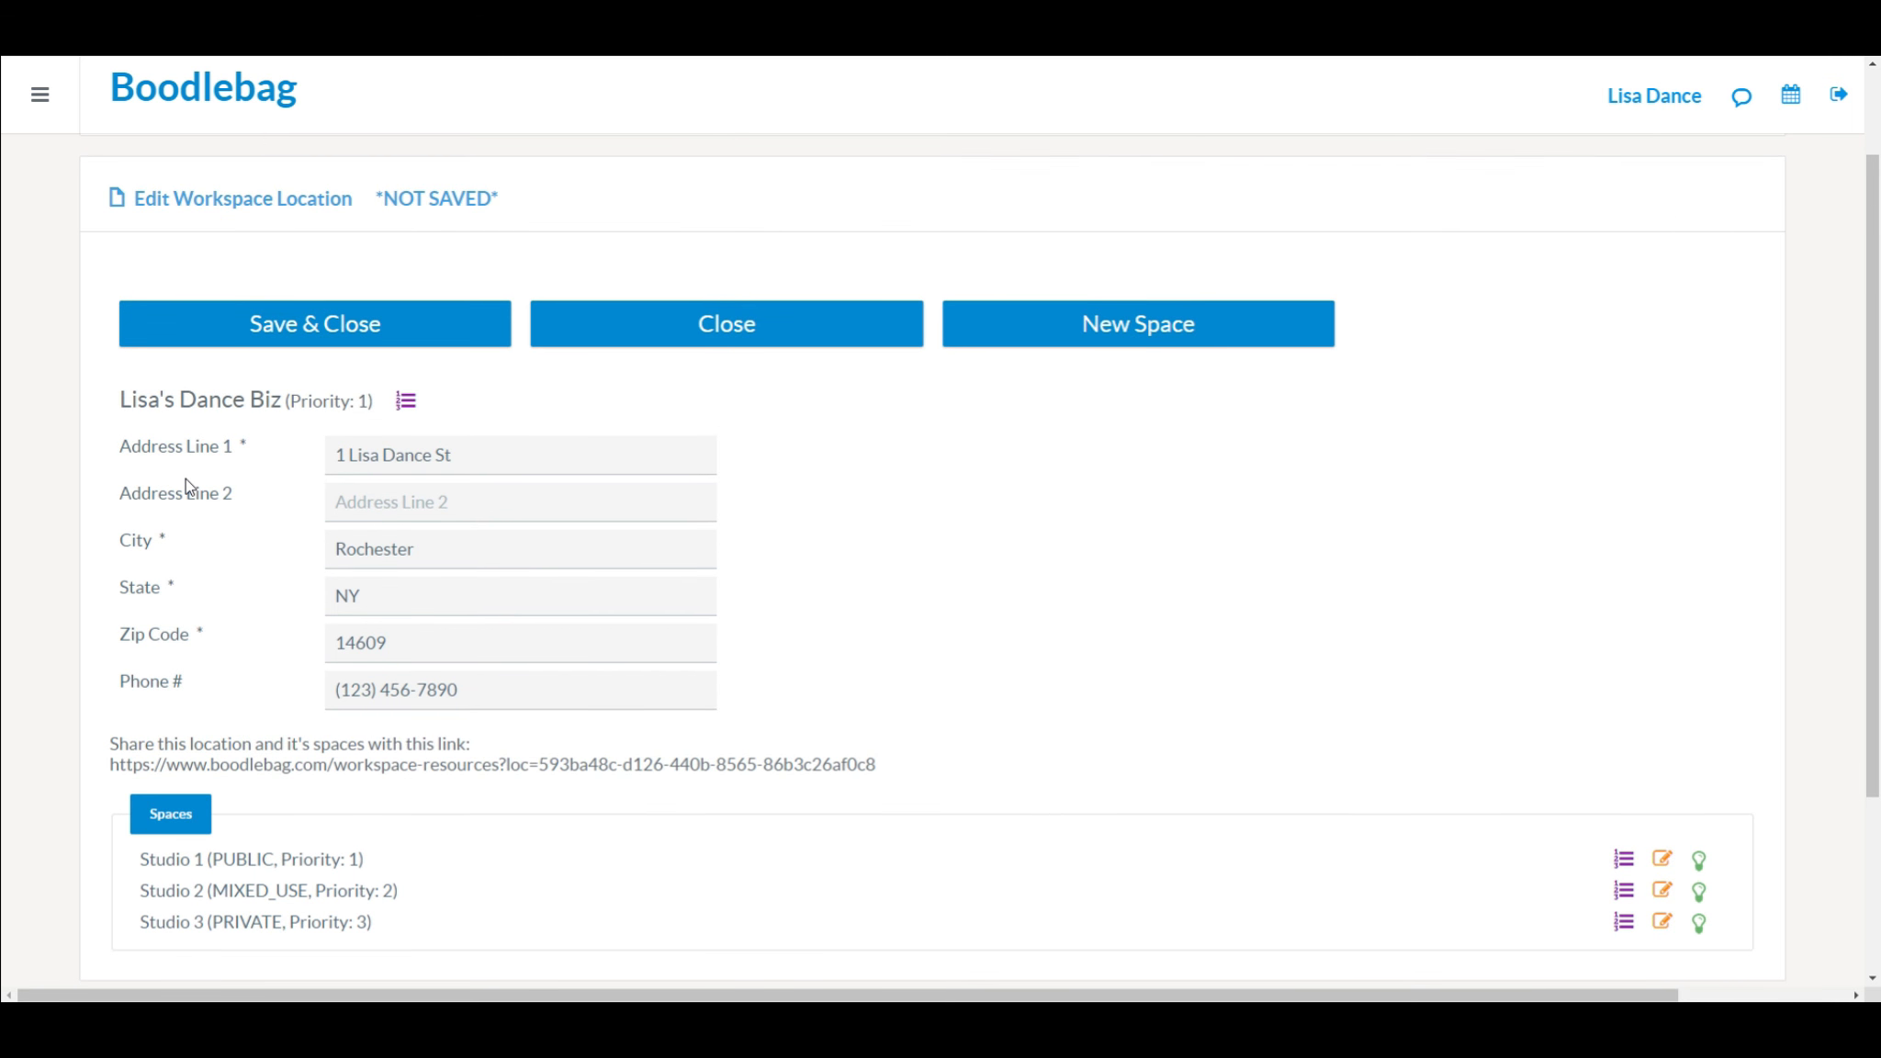
{"action": "left_click", "coordinate": [265, 332]}
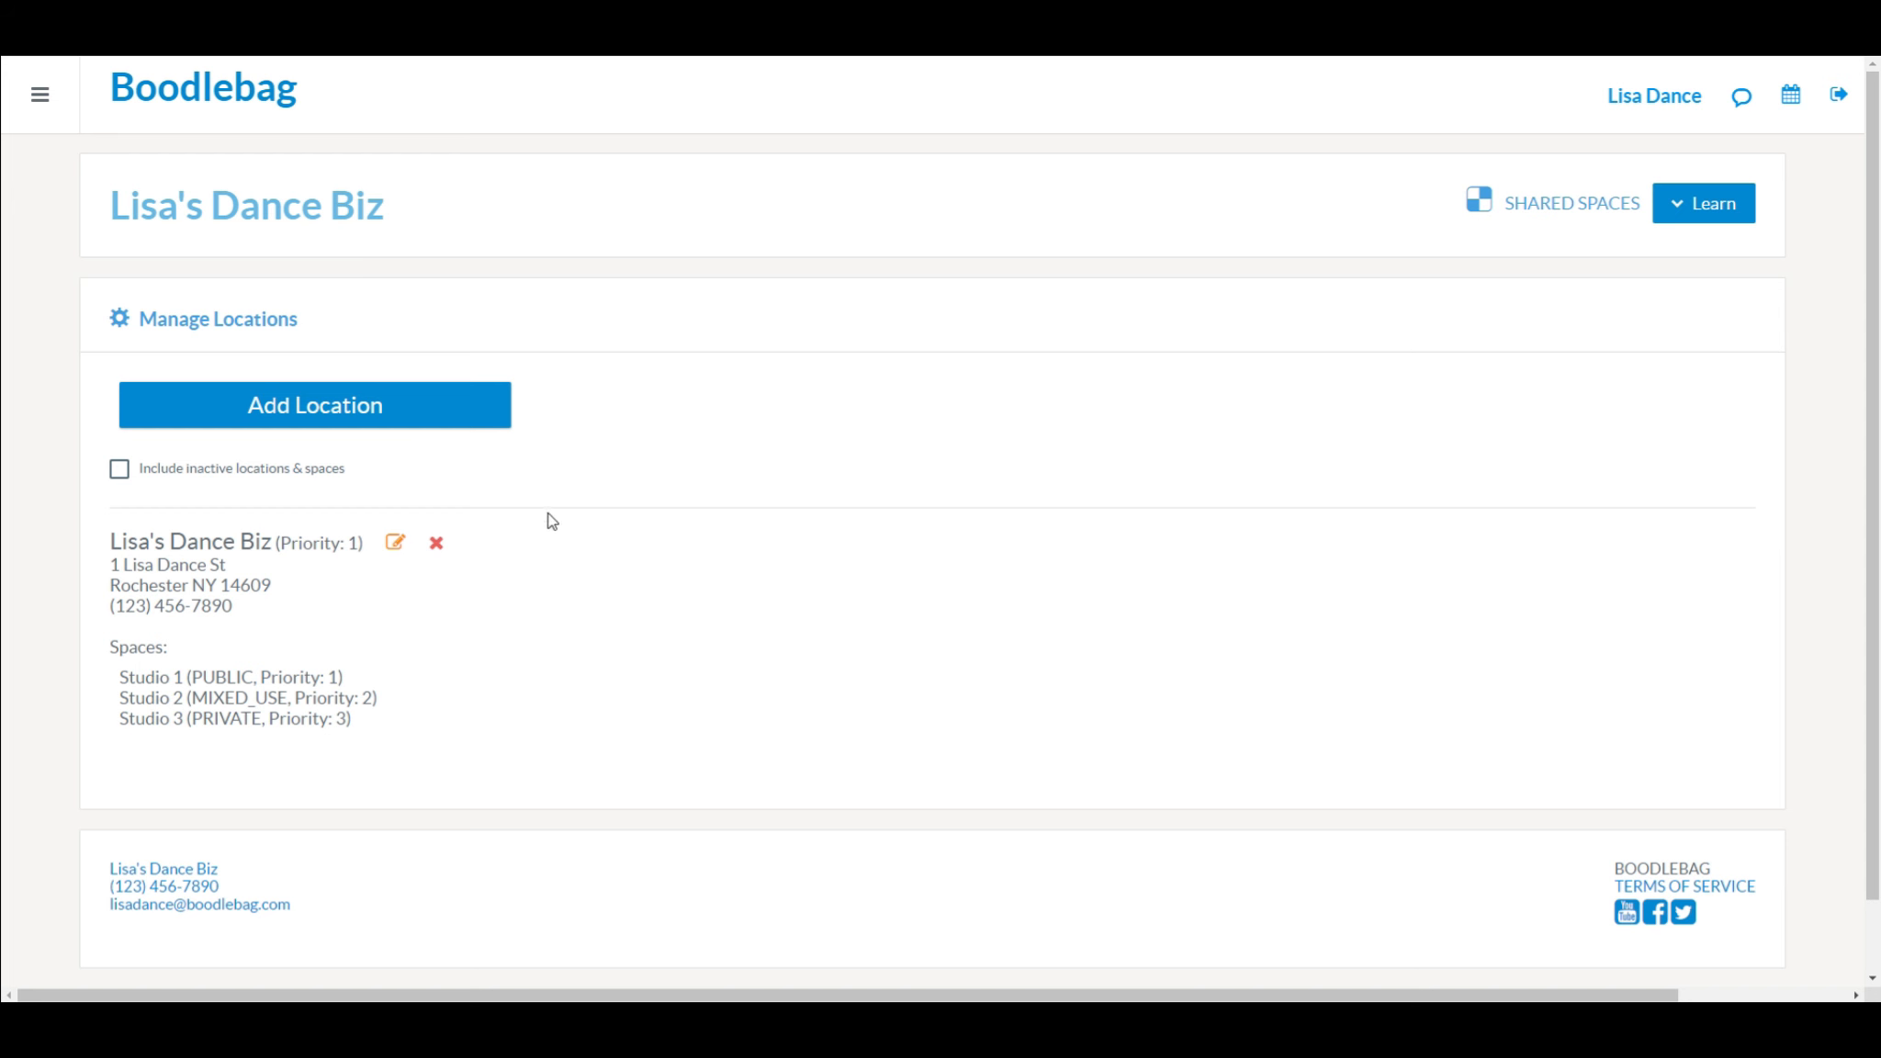
- Reopen the Lisa's Dance Biz location for editing and examine its share link and spaces
{"action": "left_click", "coordinate": [395, 545]}
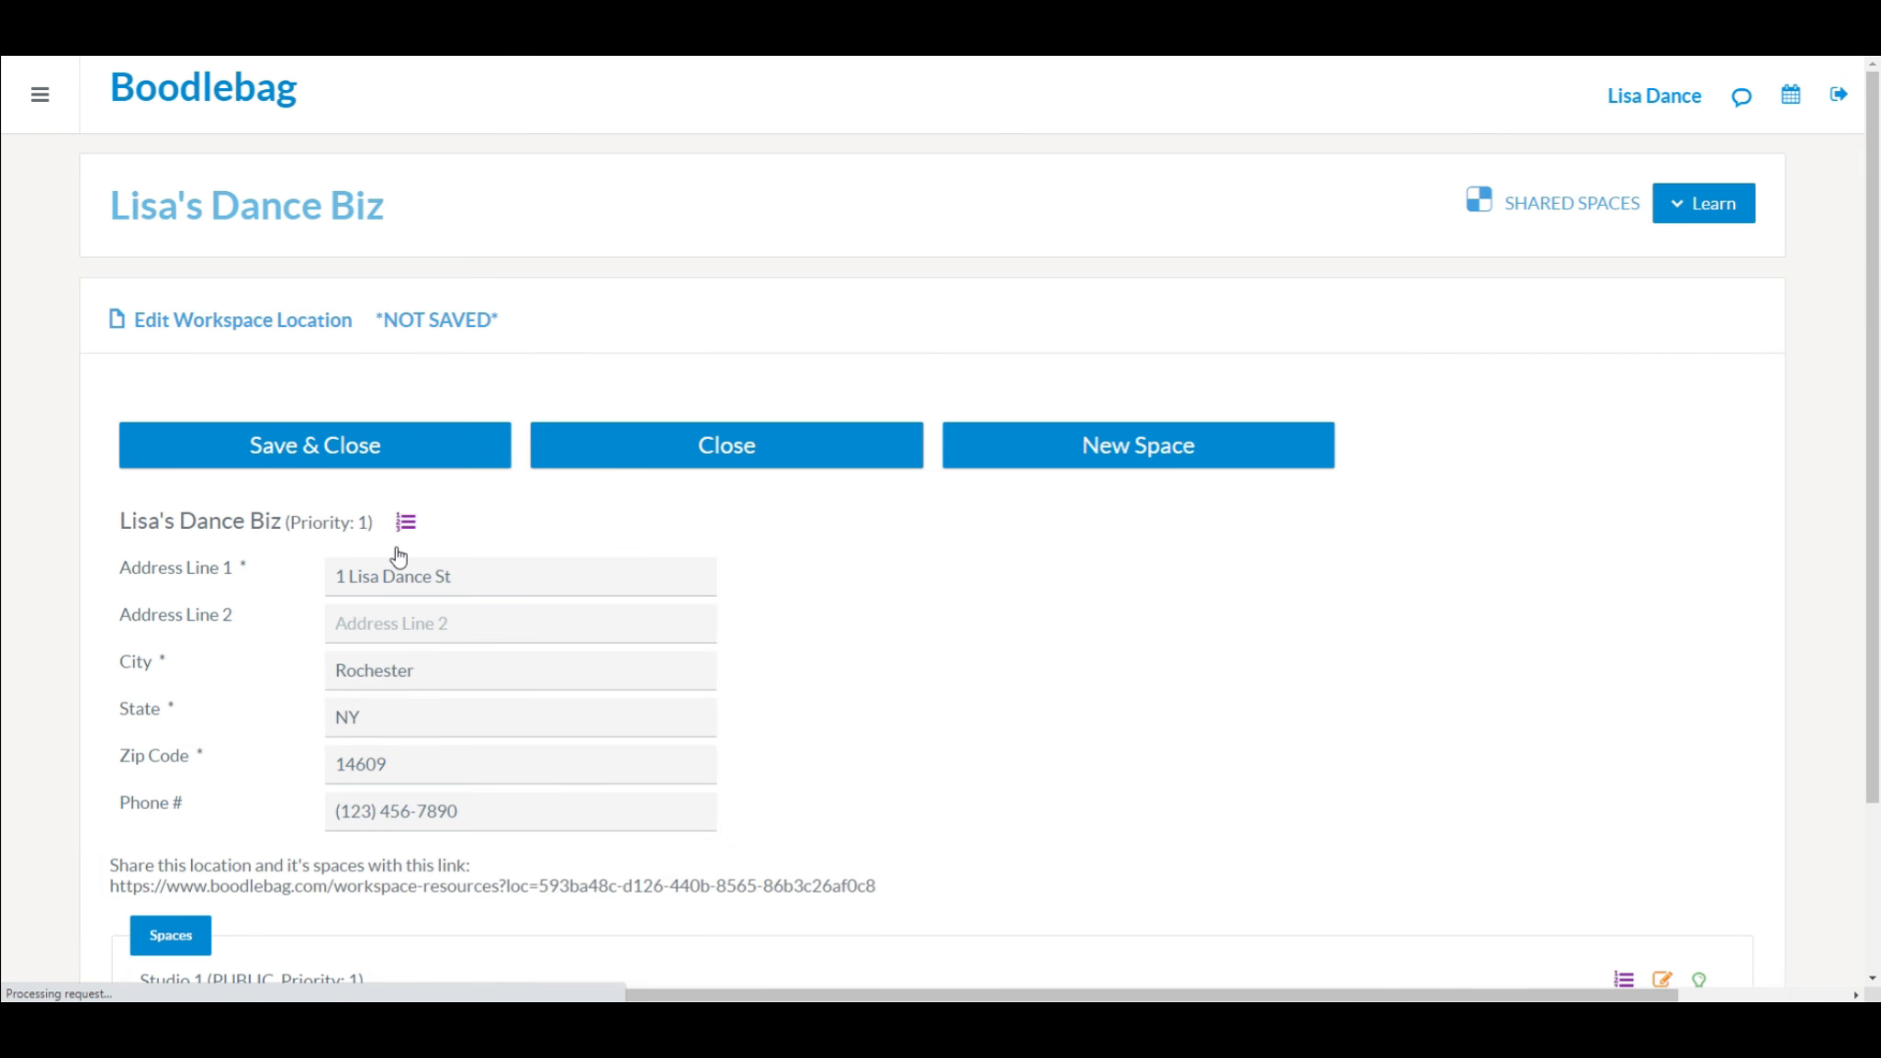
{"action": "scroll", "coordinate": [934, 732], "scroll_direction": "down", "scroll_amount": 2}
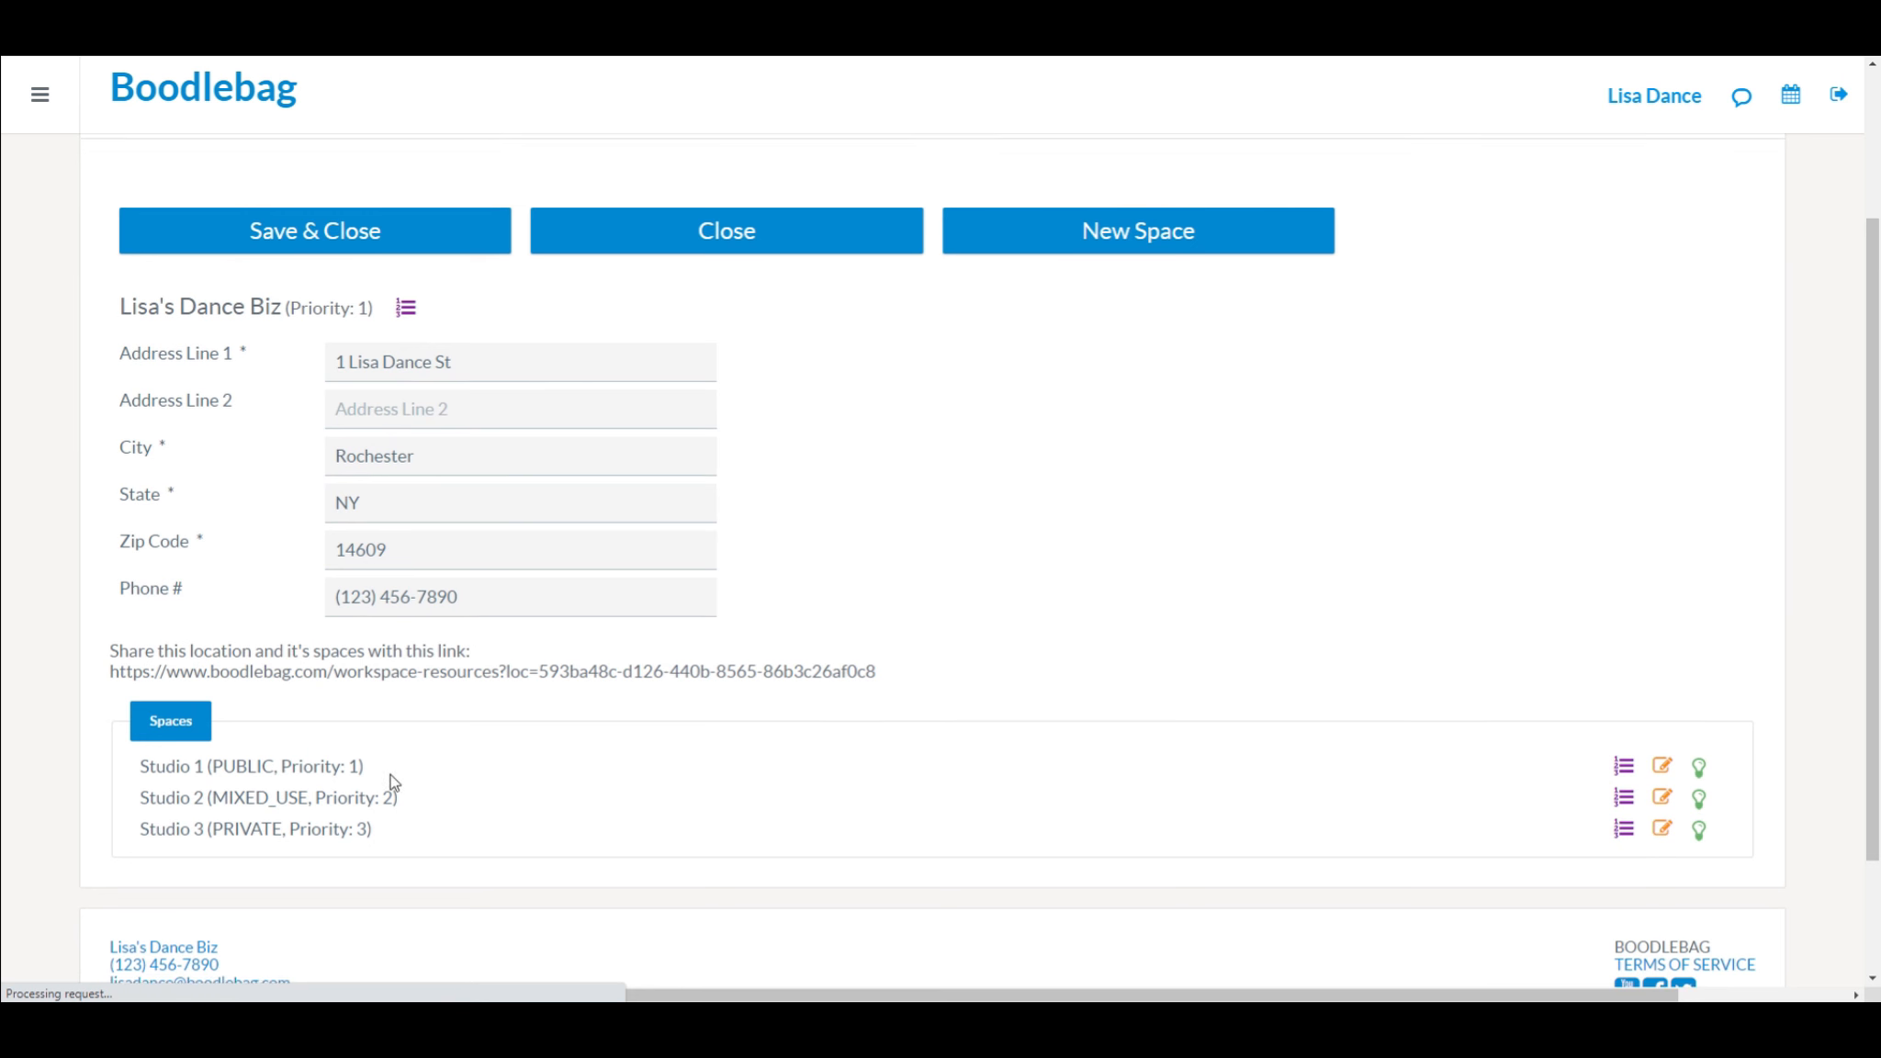
{"action": "left_click_drag", "start_coordinate": [107, 671], "coordinate": [221, 670]}
{"action": "left_click", "coordinate": [218, 667]}
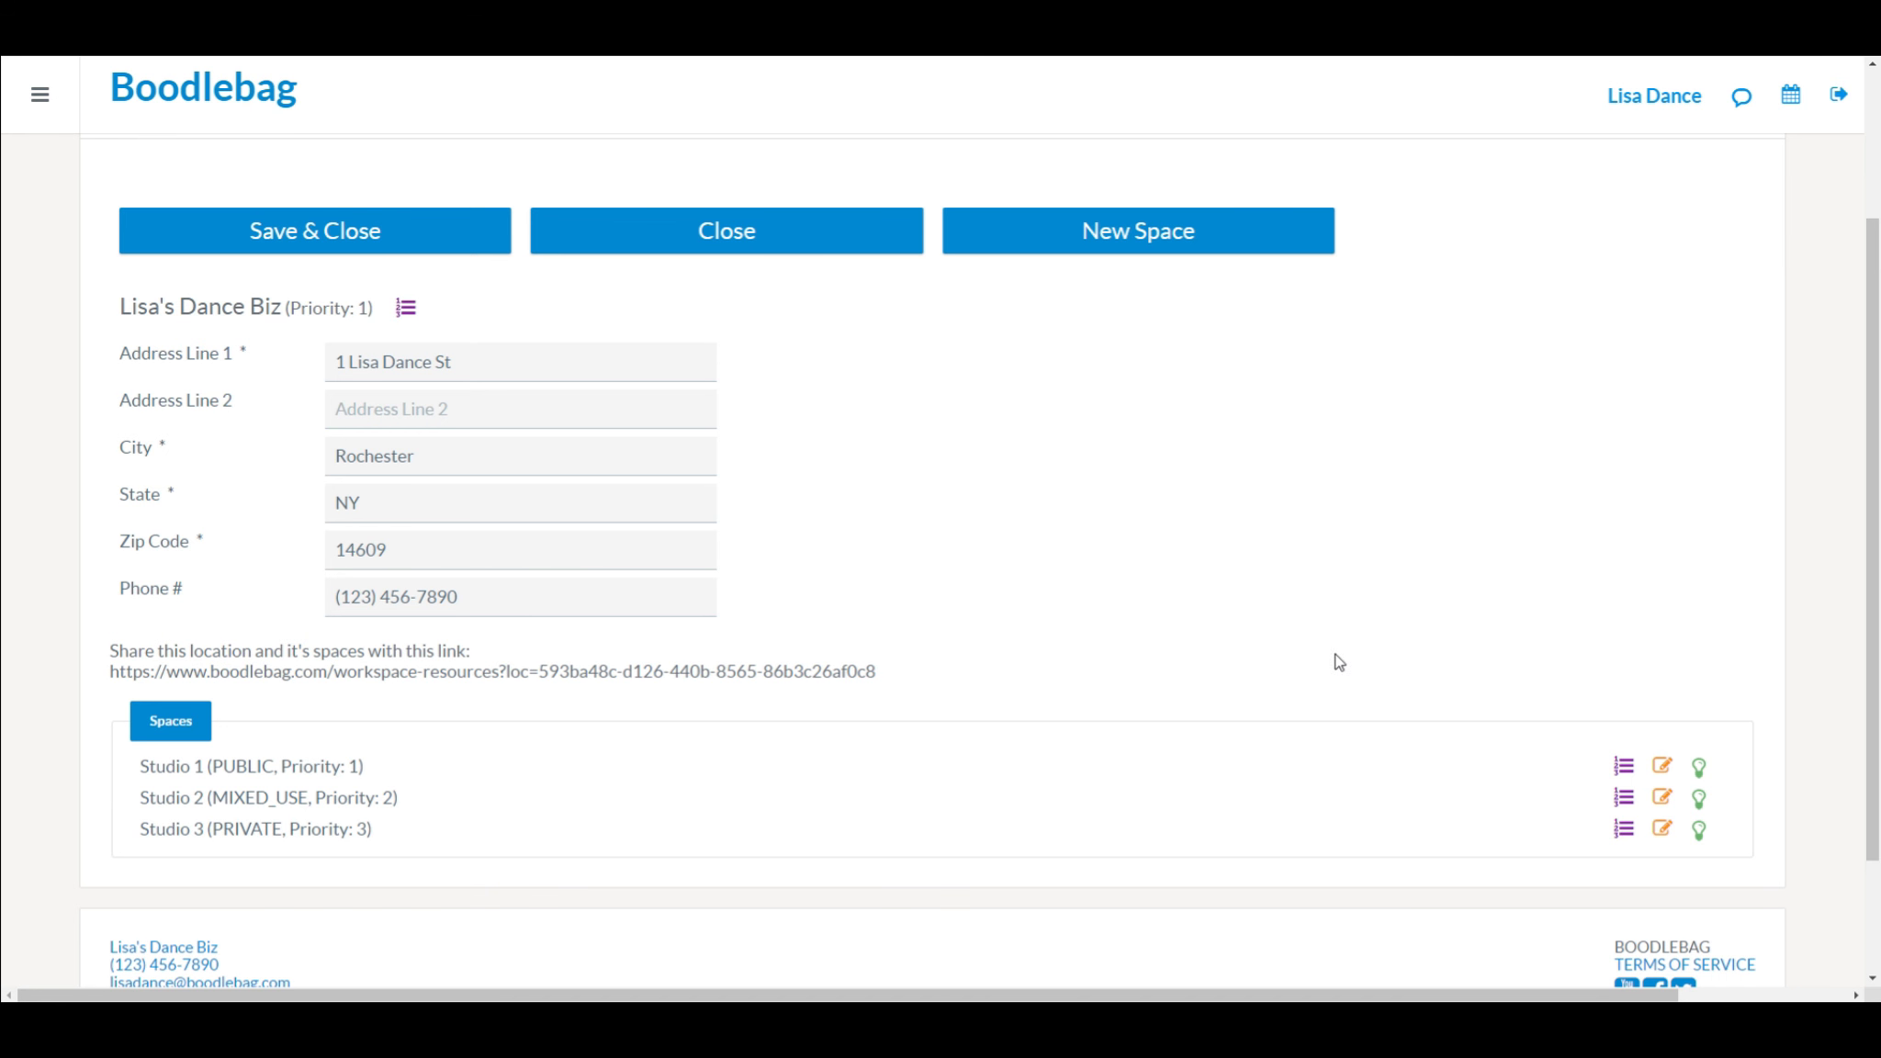
- View Studio 1's edit form after accepting the rates, and leave both the space and the location without saving
{"action": "left_click", "coordinate": [1663, 766]}
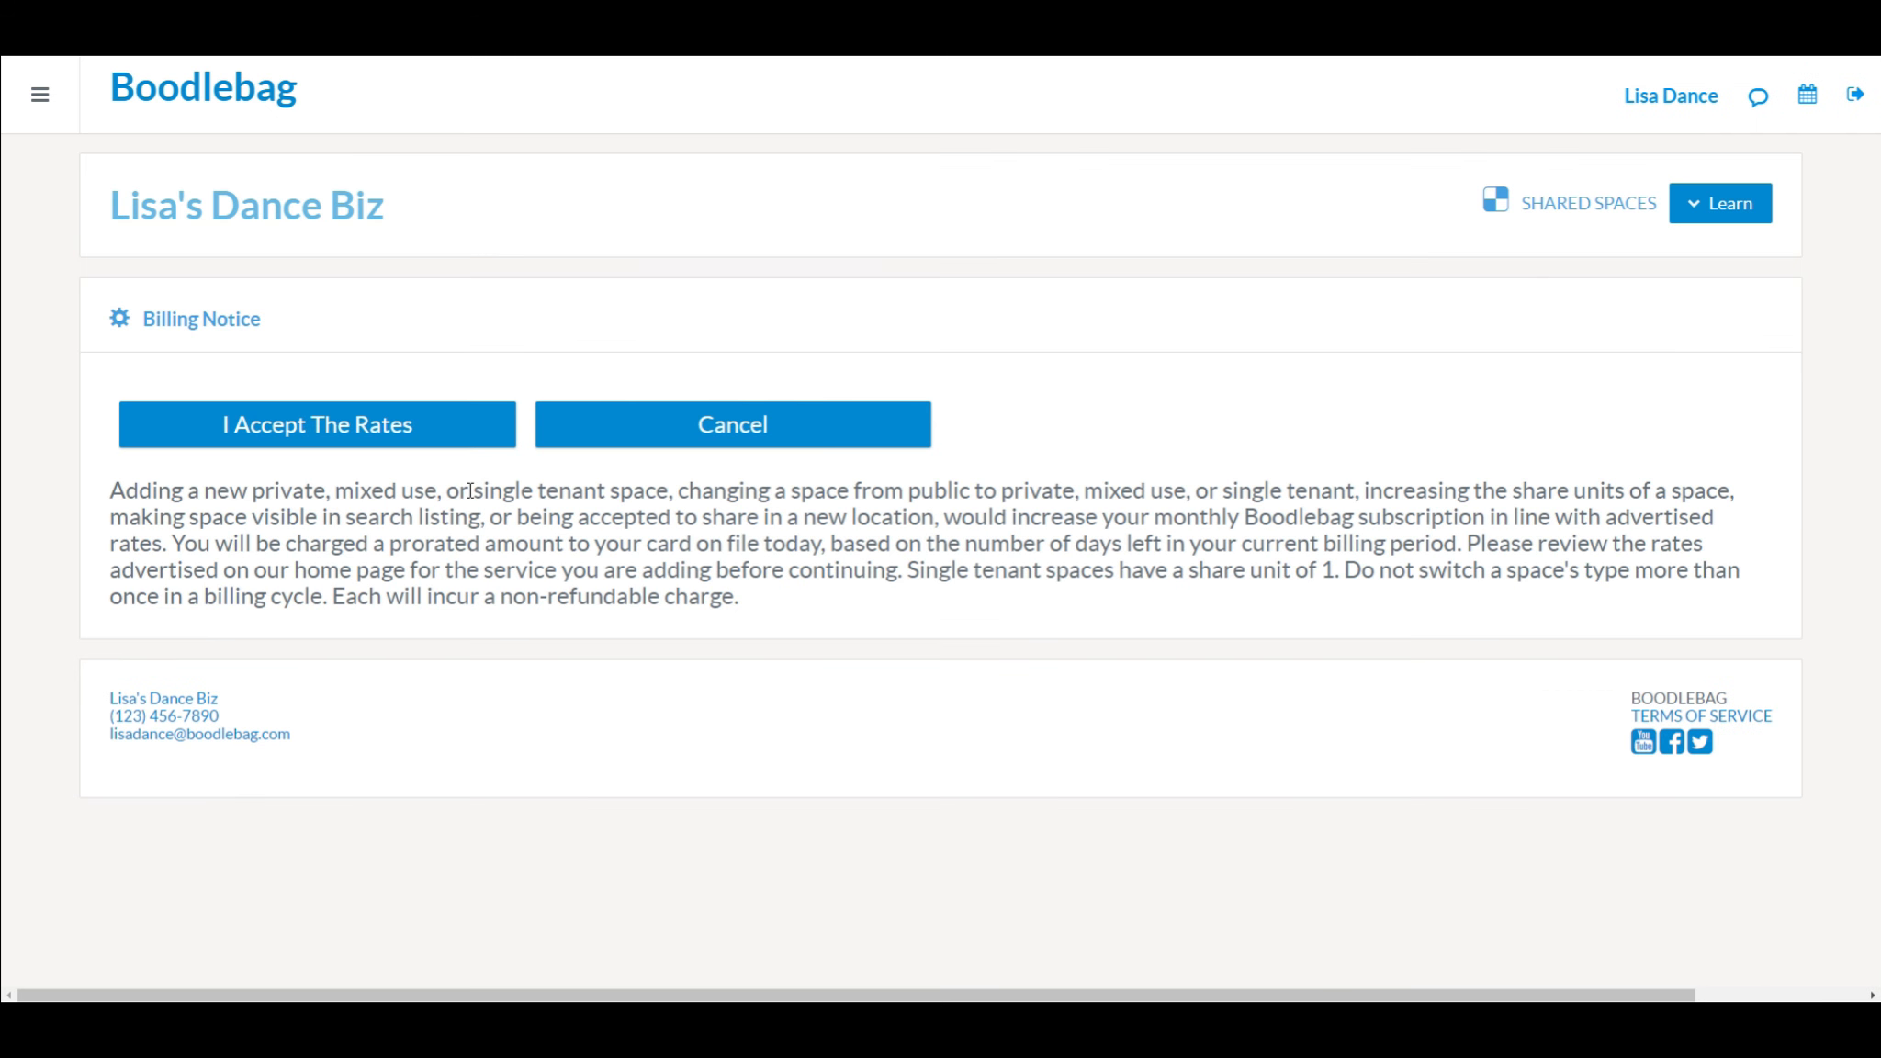
{"action": "left_click", "coordinate": [390, 421]}
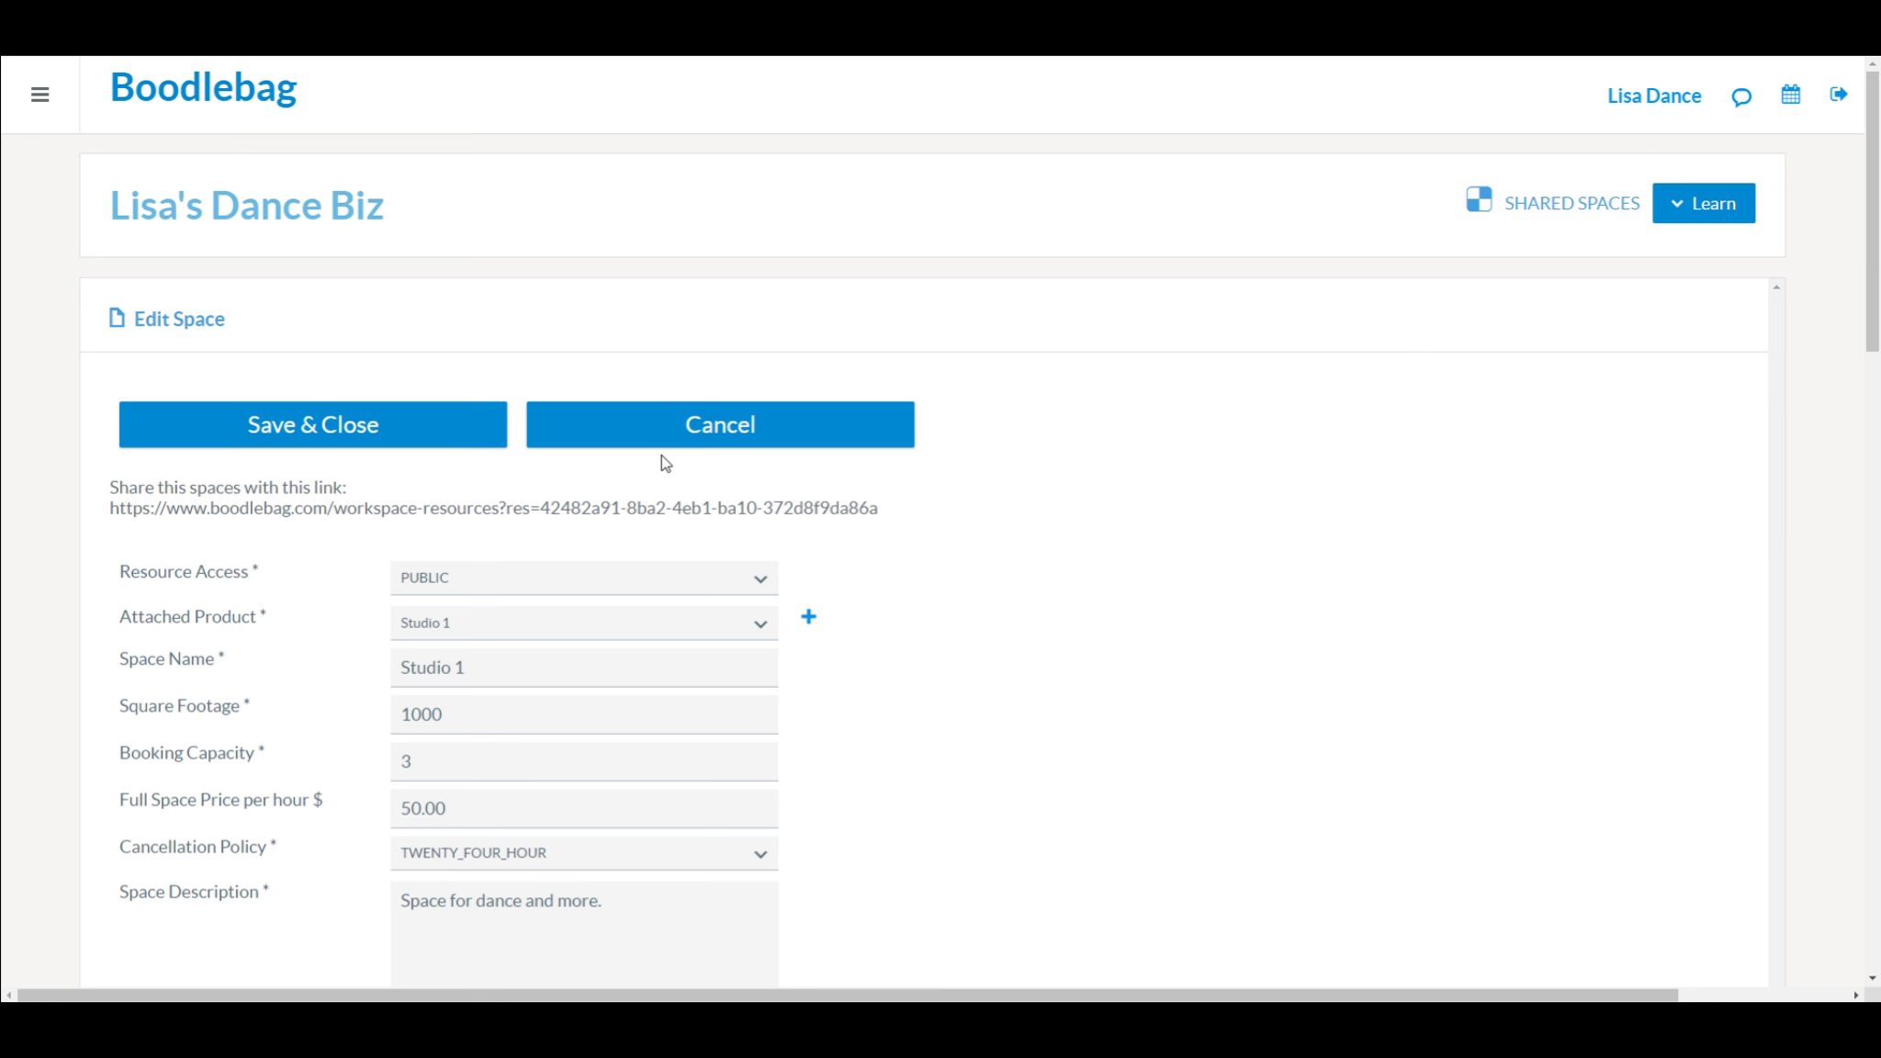
{"action": "left_click", "coordinate": [786, 431]}
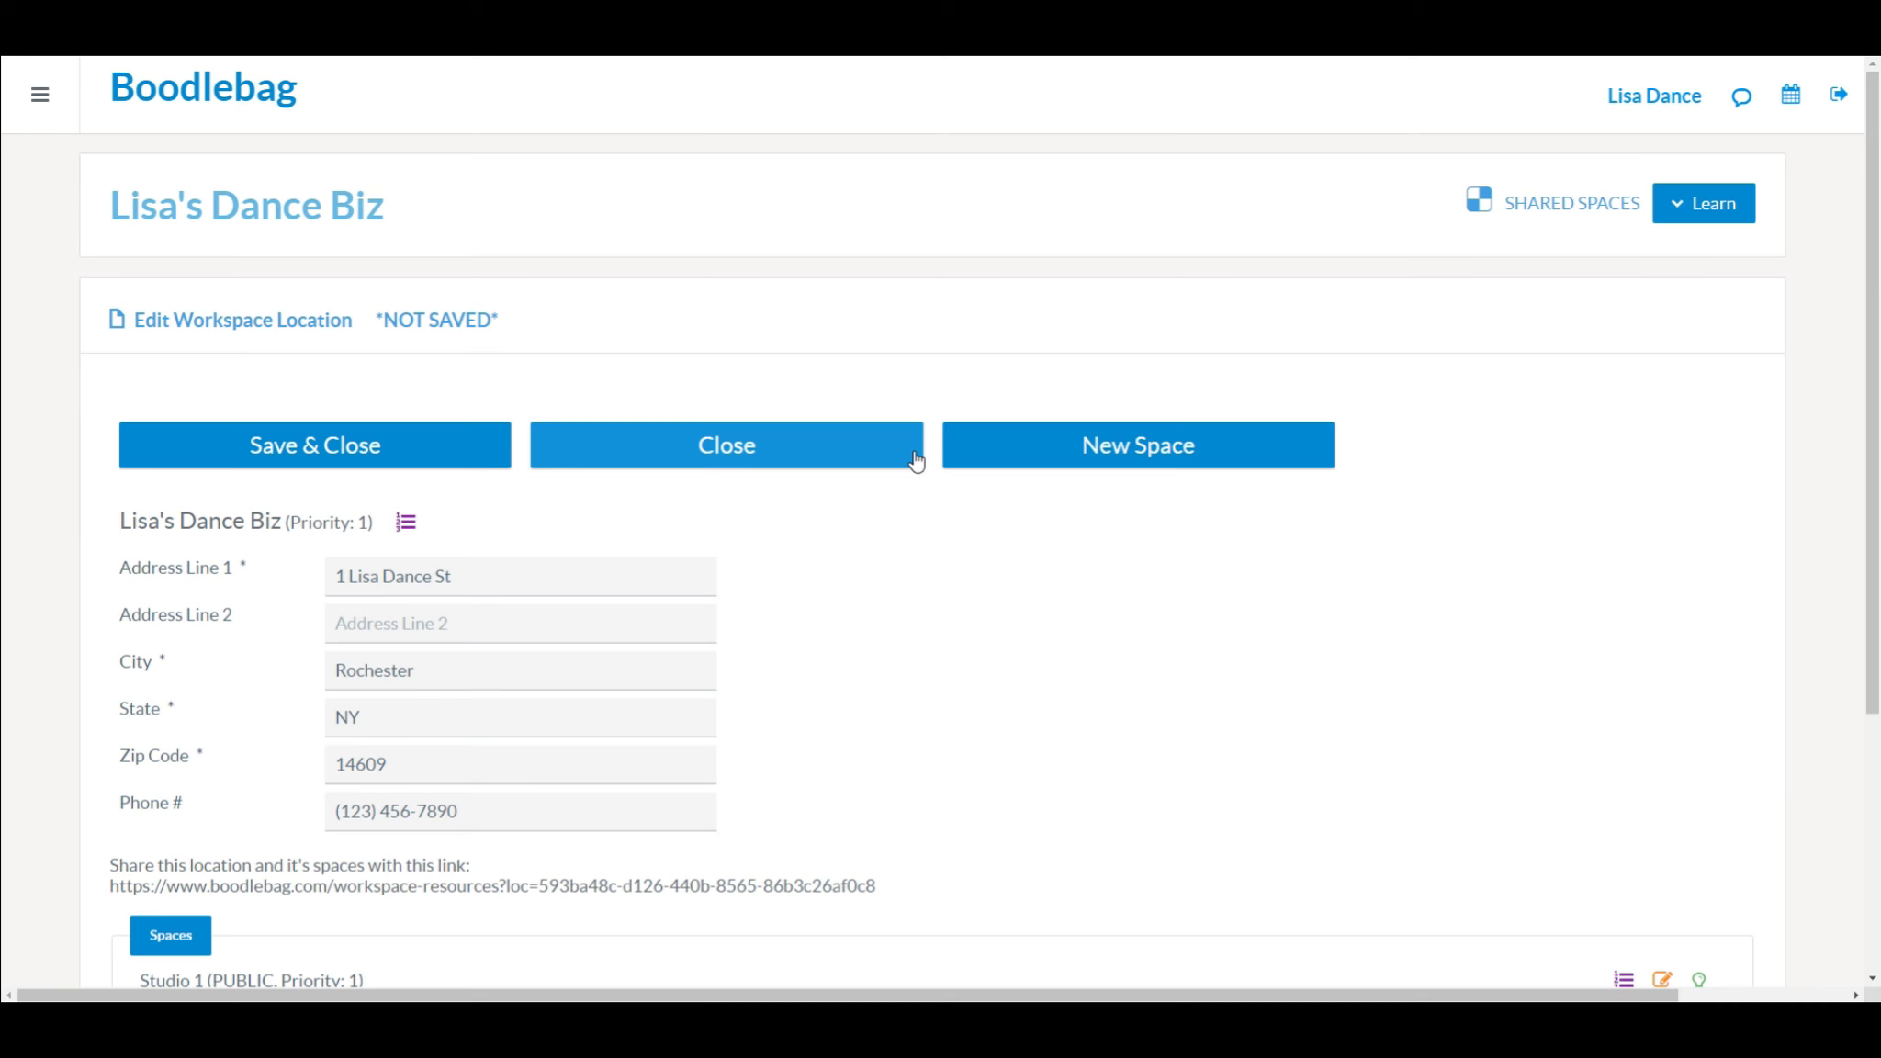
{"action": "left_click", "coordinate": [802, 442]}
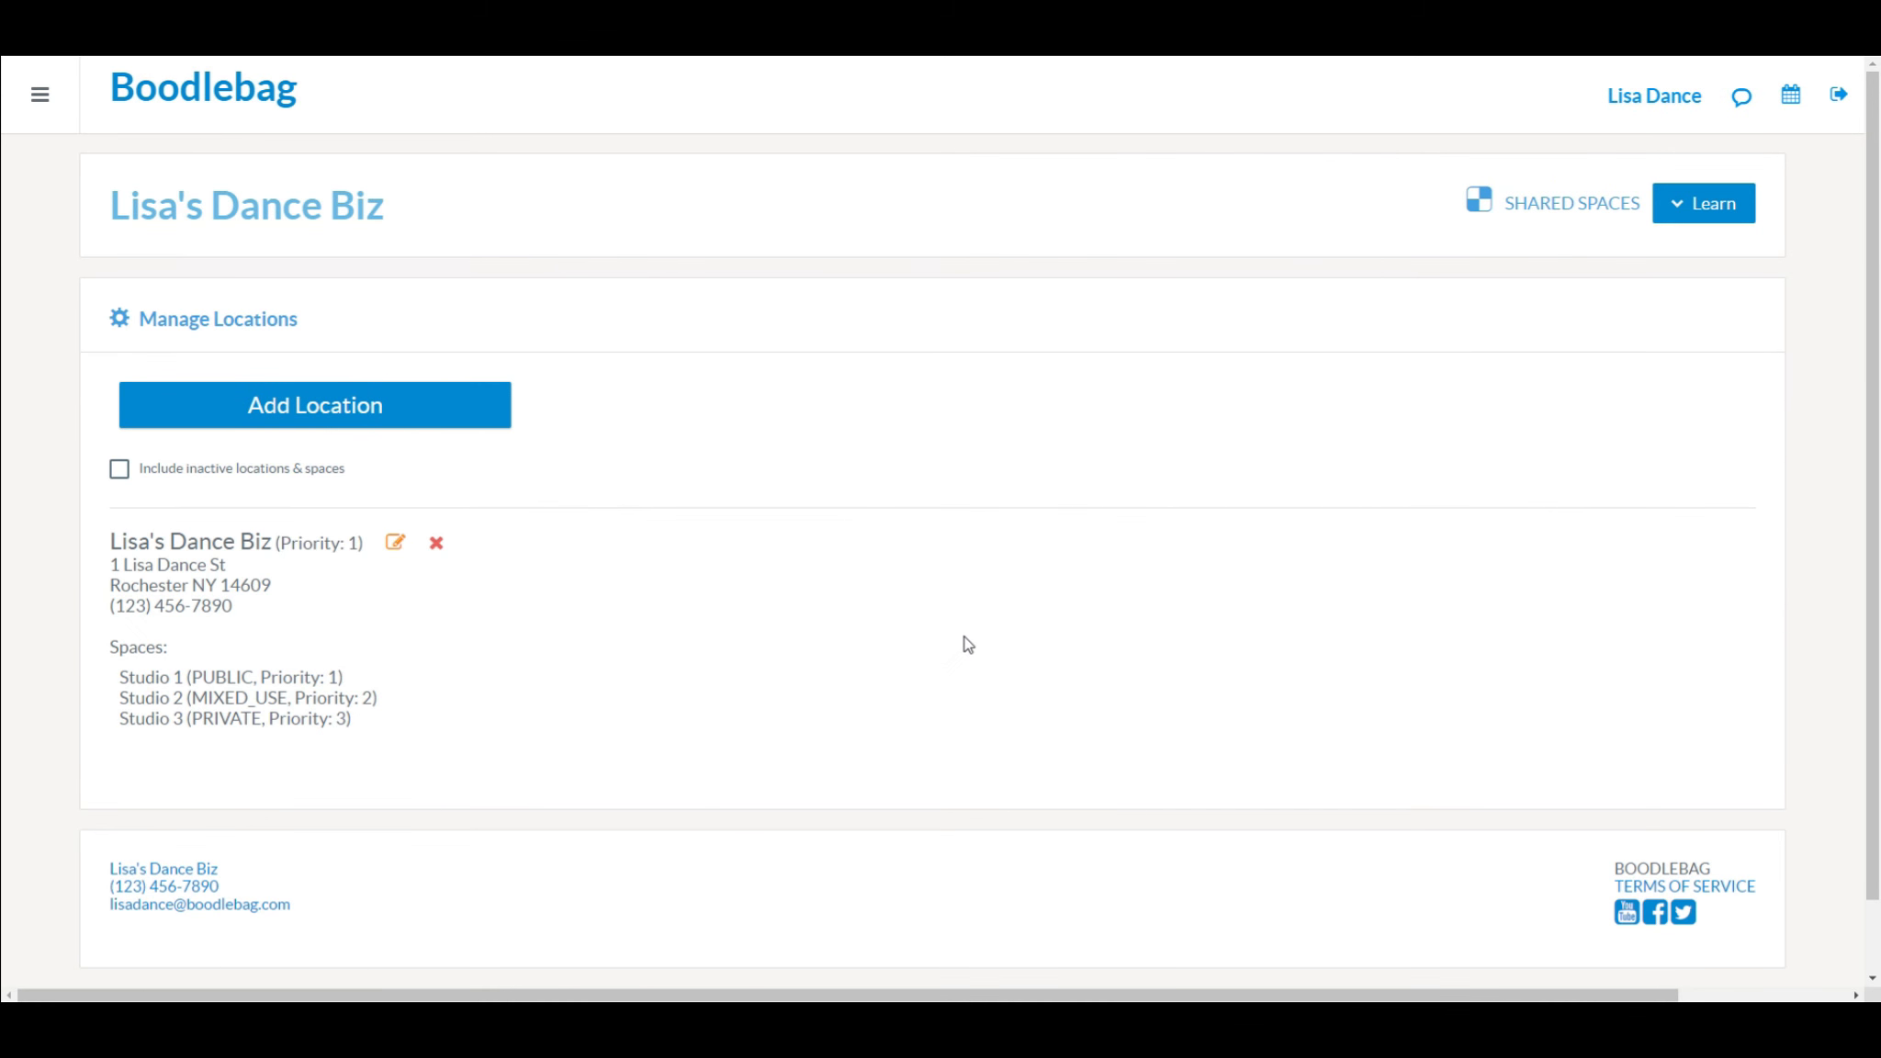